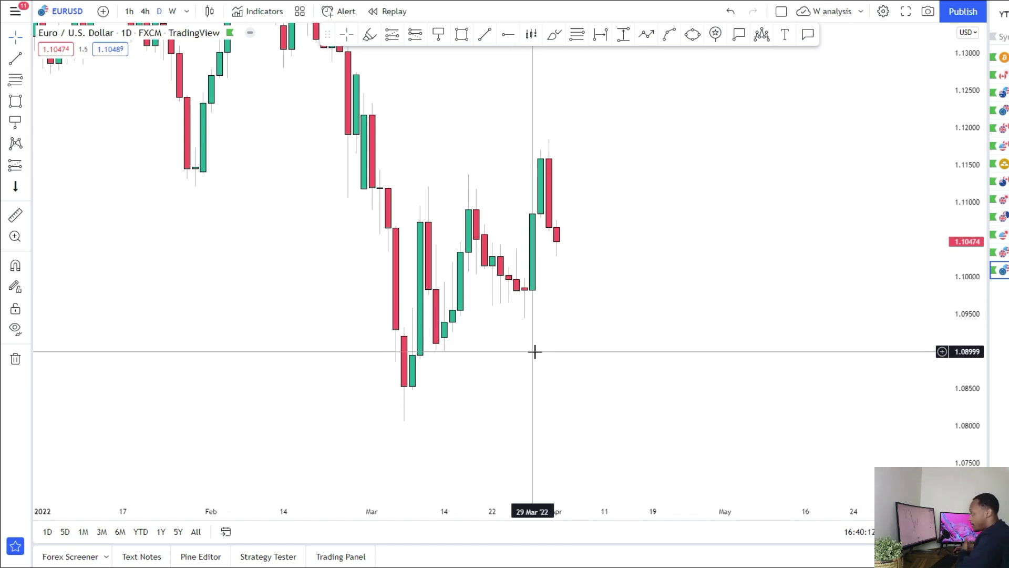
# Step: Switch EURUSD to the 4-hour timeframe and draw a rectangle over the late-March consolidation, about 1.0976 to 1.1034
pyautogui.click(145, 12)
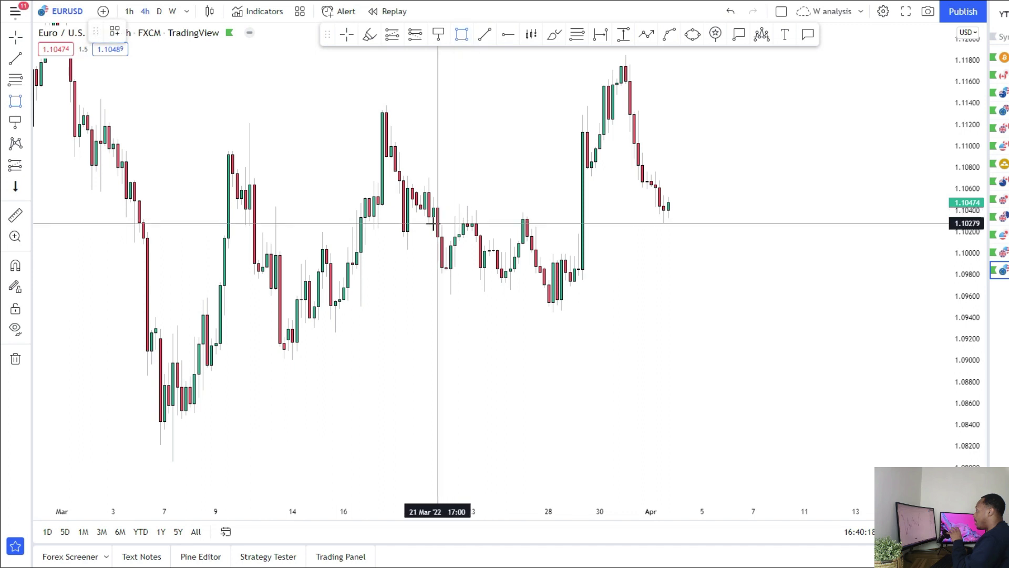
pyautogui.moveTo(430, 217)
pyautogui.mouseDown()
pyautogui.moveTo(588, 284)
pyautogui.moveTo(637, 278)
pyautogui.mouseUp()
pyautogui.moveTo(577, 323); pyautogui.dragTo(575, 316)
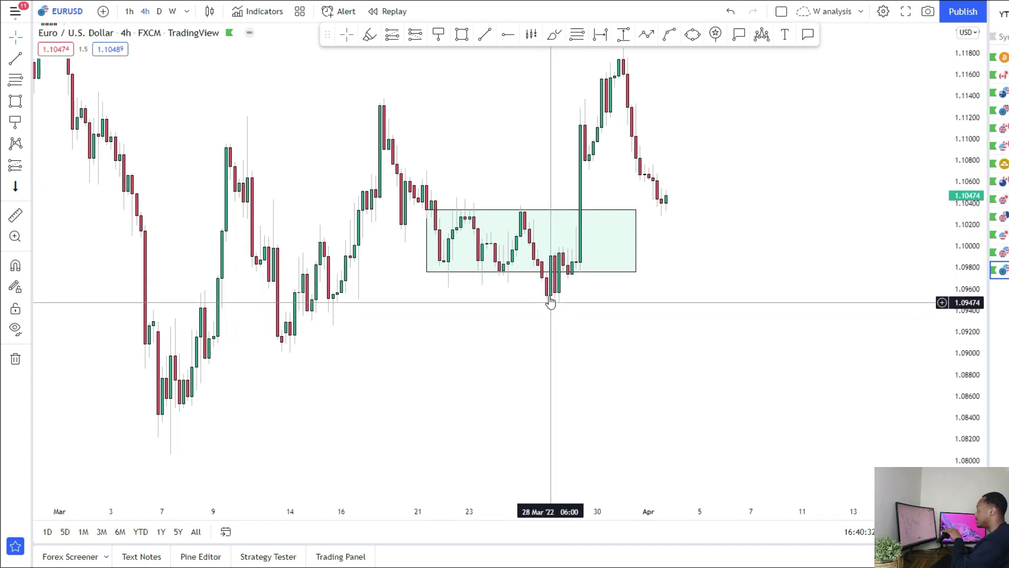
pyautogui.moveTo(590, 293); pyautogui.dragTo(571, 297)
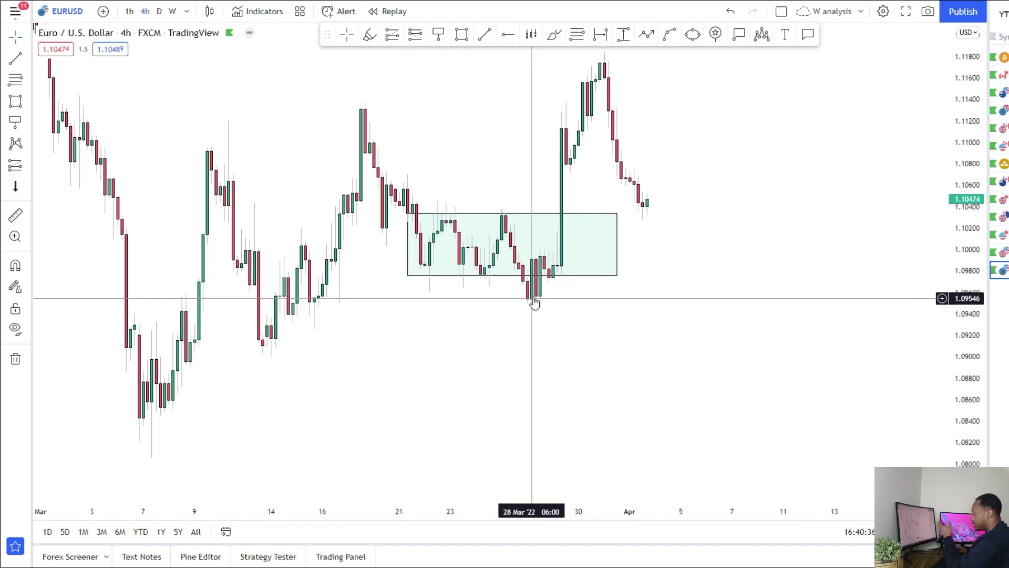
pyautogui.moveTo(567, 287); pyautogui.dragTo(543, 322)
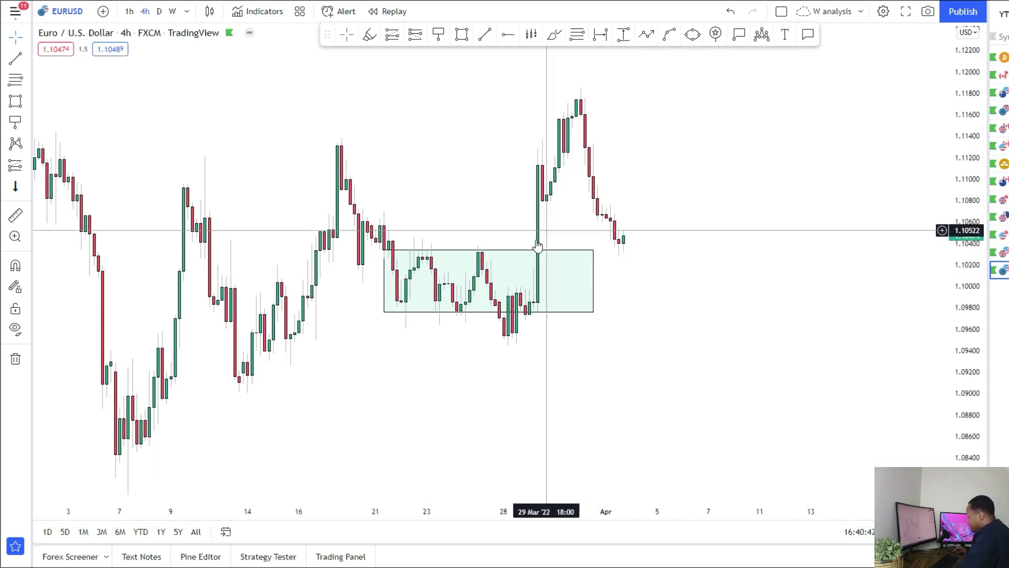
# Step: Delete the rectangle drawn over the late-March consolidation
pyautogui.click(557, 251)
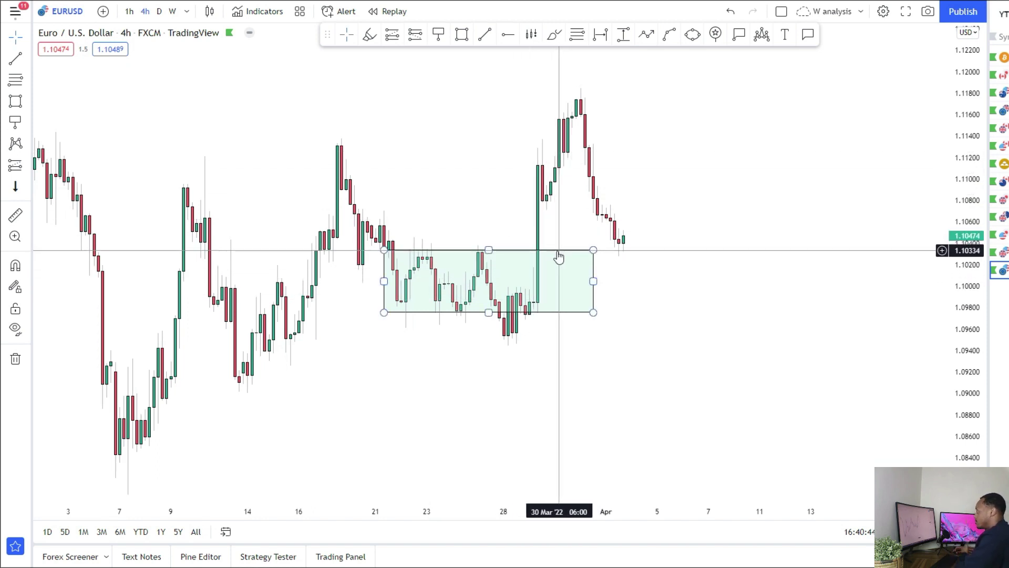
pyautogui.click(559, 256)
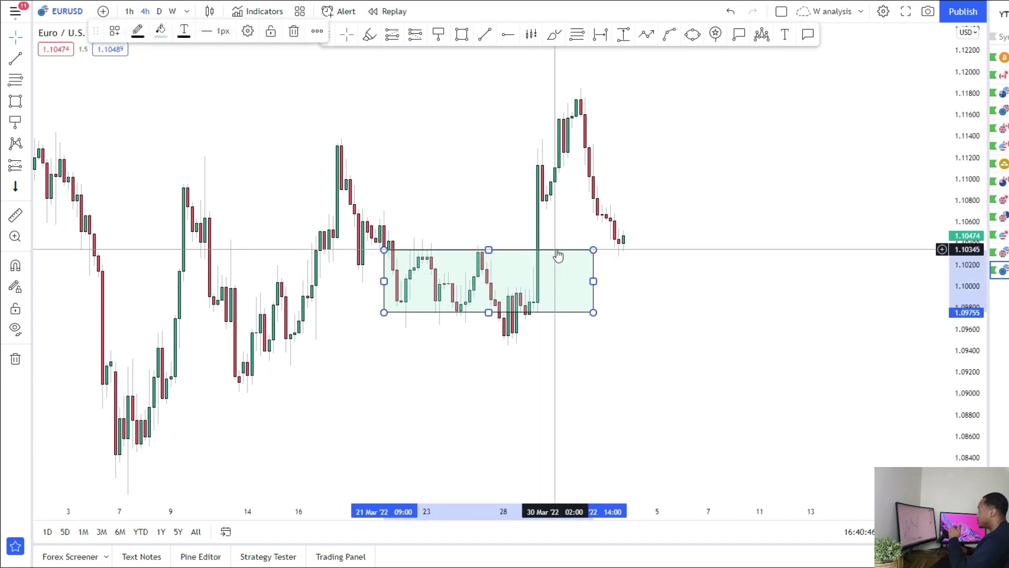
pyautogui.click(592, 409)
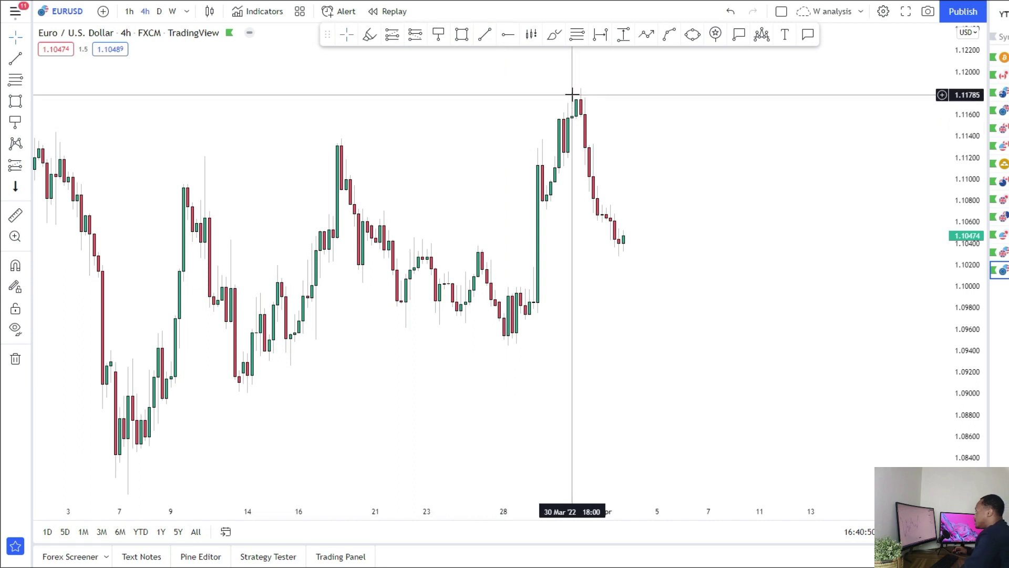
# Step: On the daily timeframe, draw a rectangle across the March highs from 8 Mar to 12 May 2022, about 1.1074 to 1.1121
pyautogui.click(159, 12)
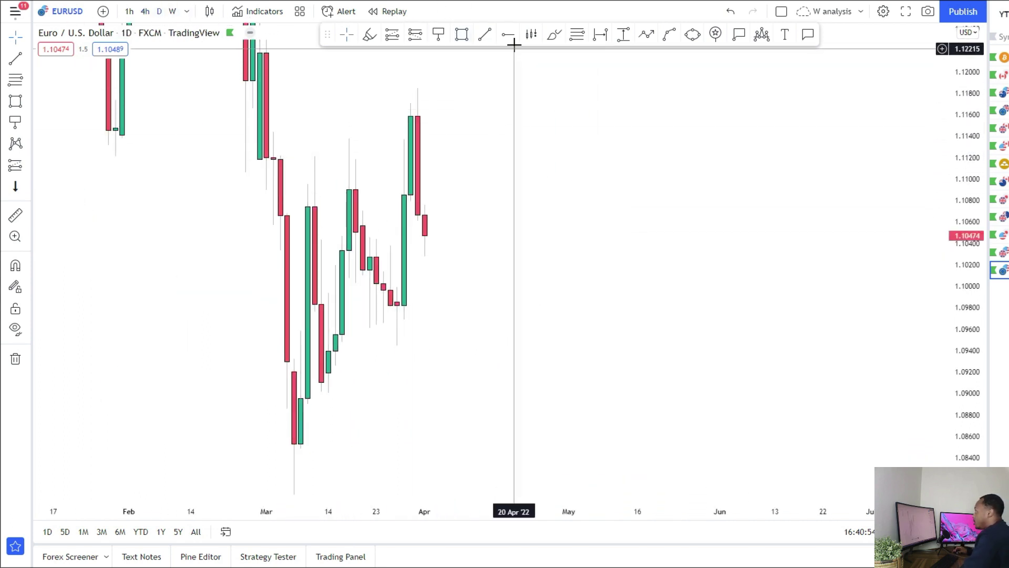
pyautogui.click(461, 34)
pyautogui.click(300, 156)
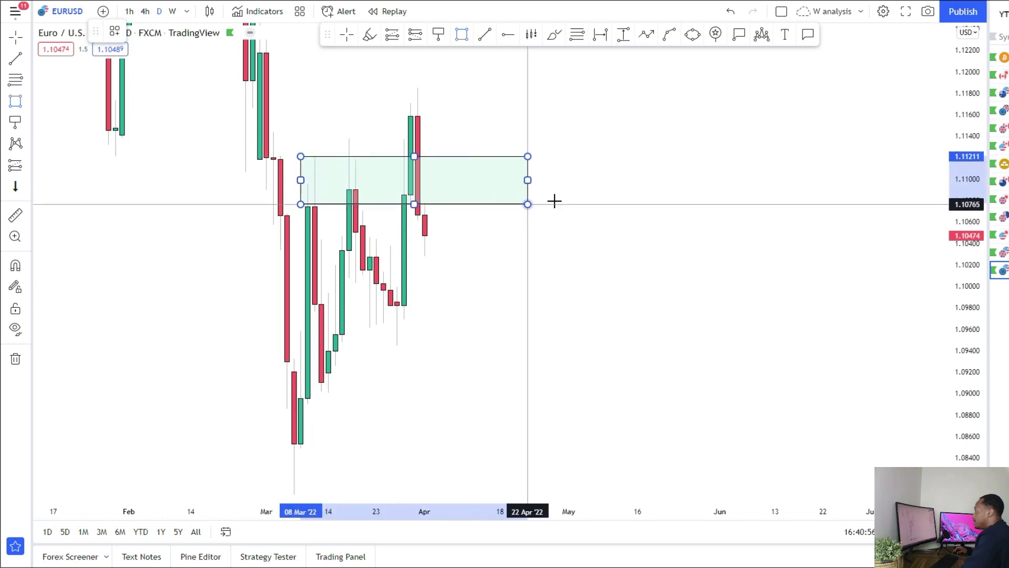
pyautogui.moveTo(975, 145); pyautogui.dragTo(975, 302)
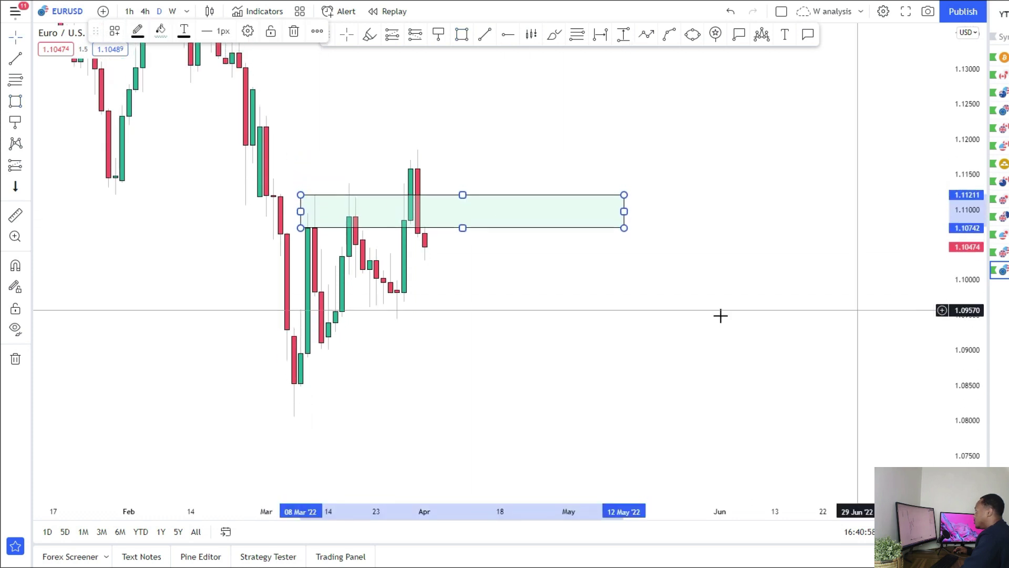
pyautogui.moveTo(244, 213); pyautogui.dragTo(384, 208)
pyautogui.scroll(3, 400, 226)
pyautogui.hscroll(-1, 463, 290)
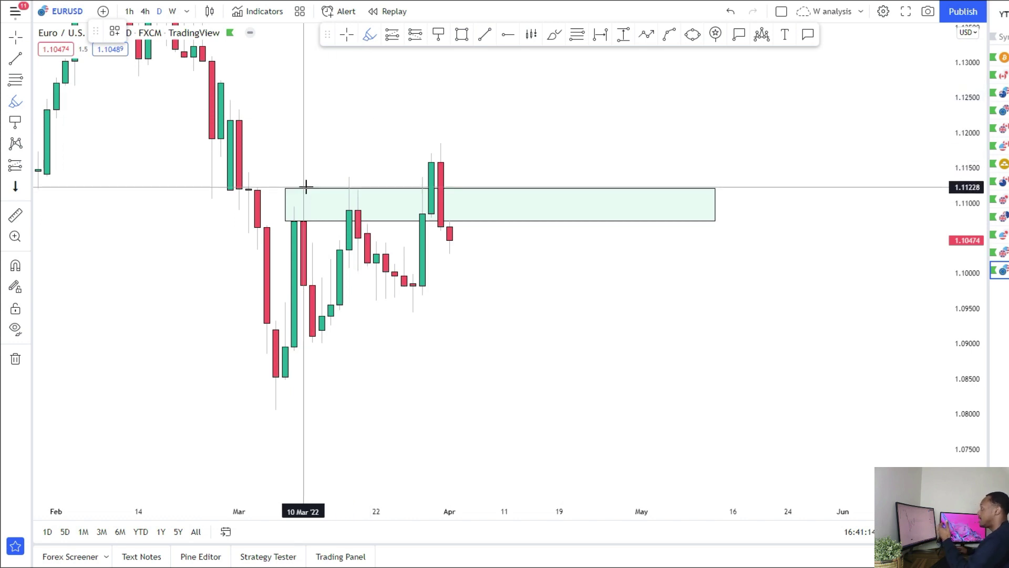
# Step: Mark the three March swing highs and three swing lows on the daily chart with highlighter dots
pyautogui.click(348, 180)
pyautogui.click(440, 143)
pyautogui.click(322, 346)
pyautogui.click(413, 315)
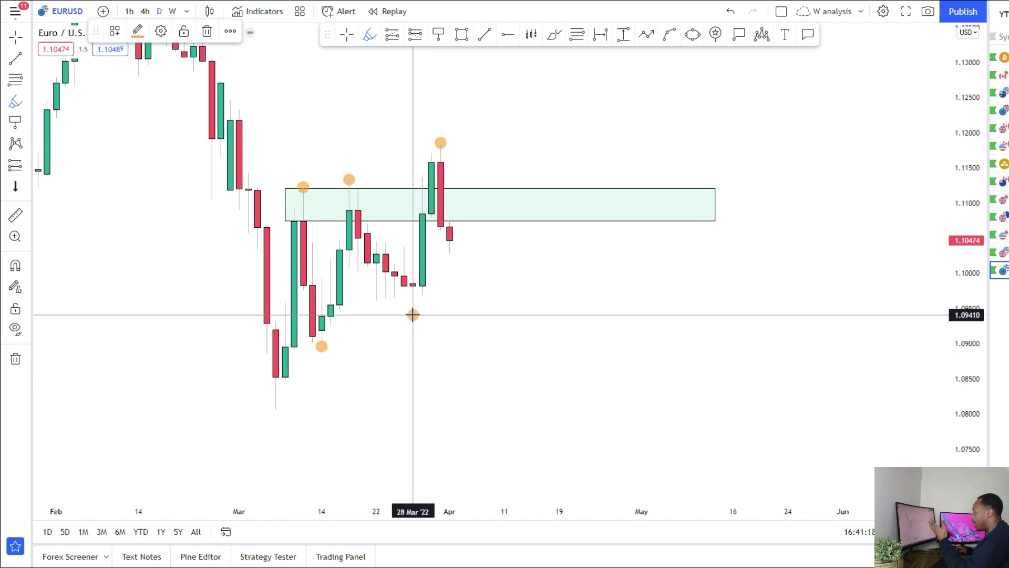
pyautogui.click(276, 410)
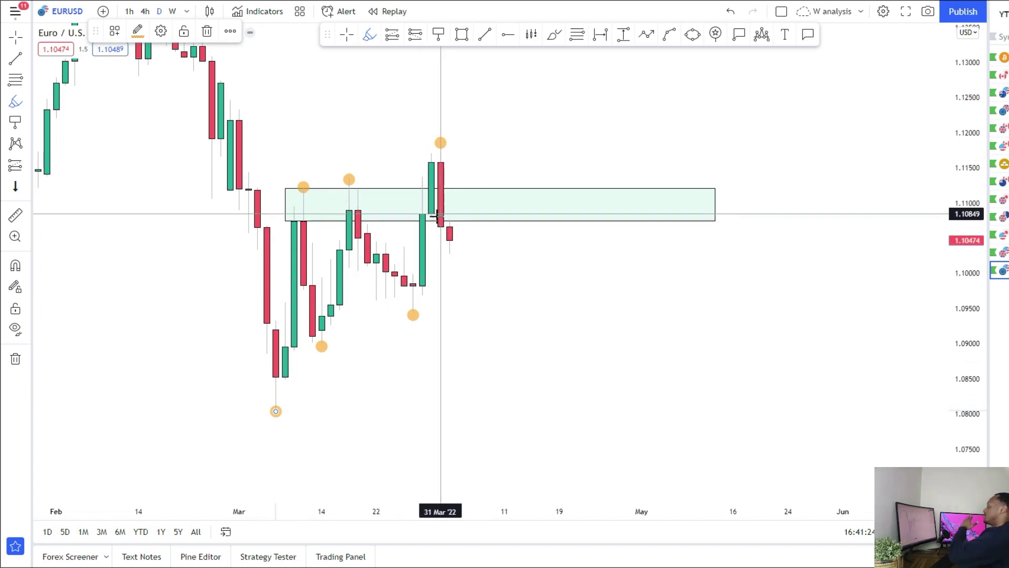
# Step: Inspect the marked swing points on the 4-hour timeframe and return to the daily timeframe
pyautogui.scroll(-2, 172, 64)
pyautogui.click(147, 12)
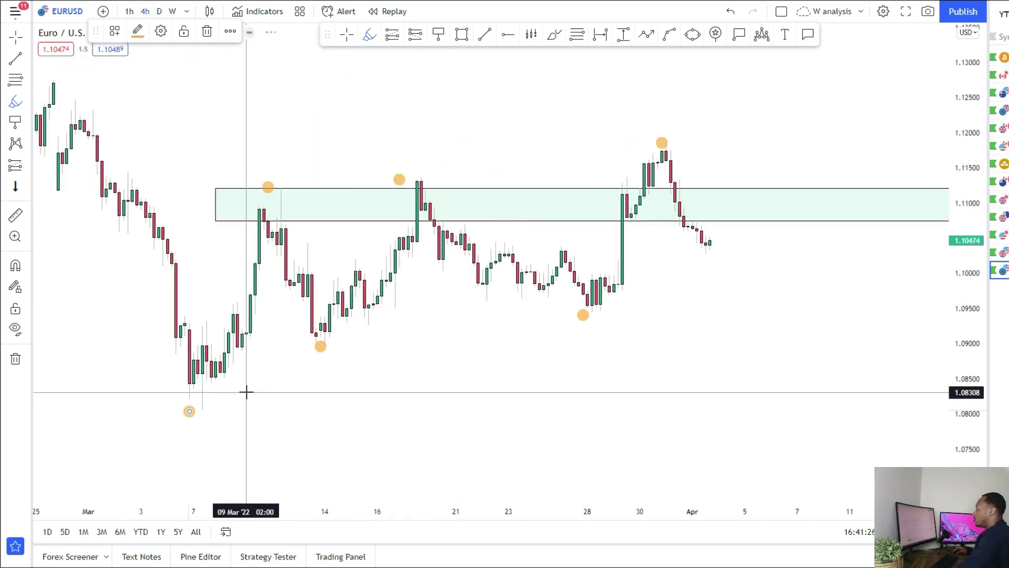
pyautogui.click(159, 12)
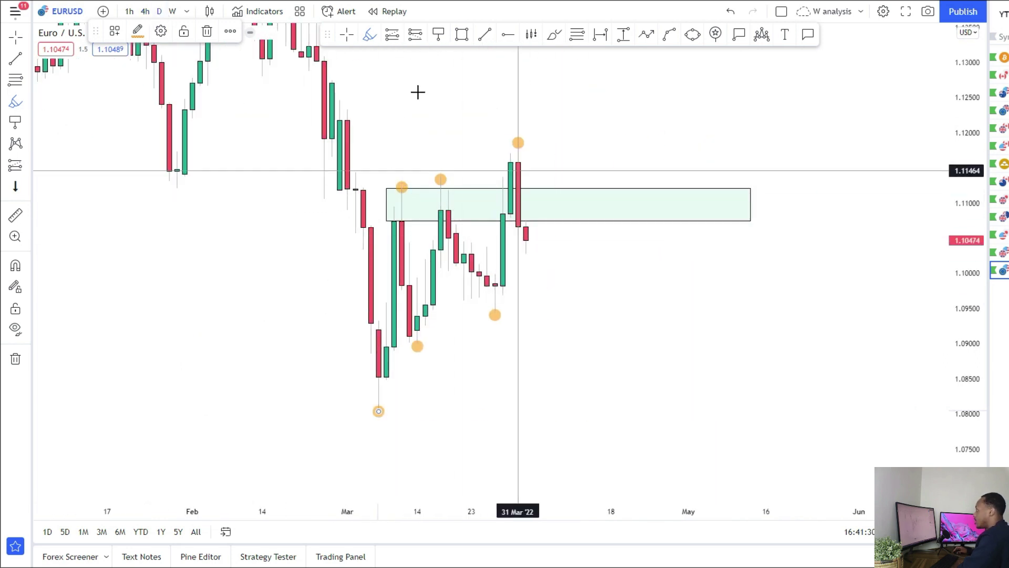
# Step: Extend the rectangle's start back to 21 Jan 2022 and narrow it to about 1.1118 to 1.1140
pyautogui.moveTo(386, 204); pyautogui.dragTo(138, 177)
pyautogui.moveTo(138, 221); pyautogui.dragTo(138, 189)
pyautogui.moveTo(191, 258); pyautogui.dragTo(241, 316)
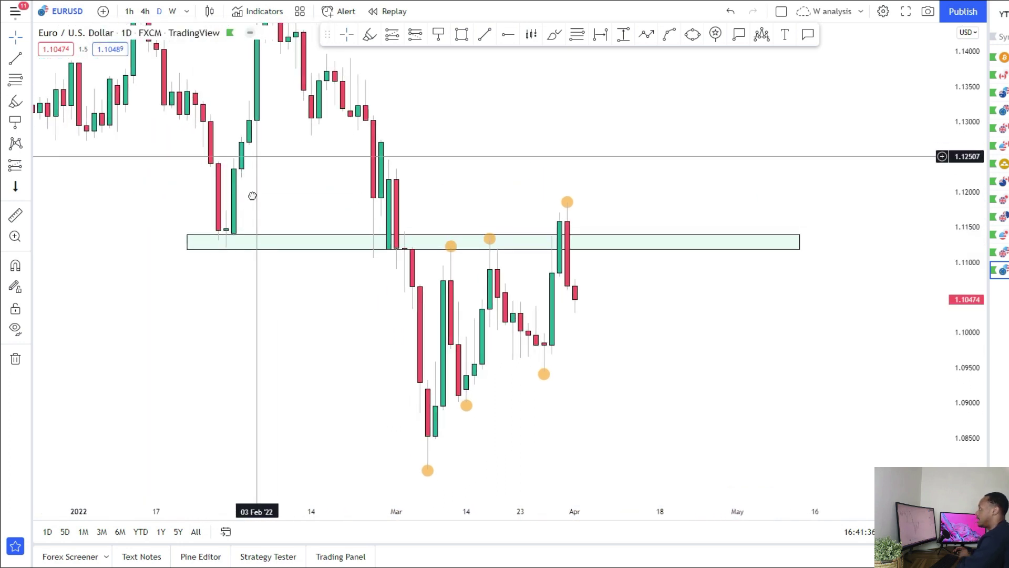
pyautogui.moveTo(252, 196); pyautogui.dragTo(256, 338)
pyautogui.moveTo(282, 213); pyautogui.dragTo(224, 52)
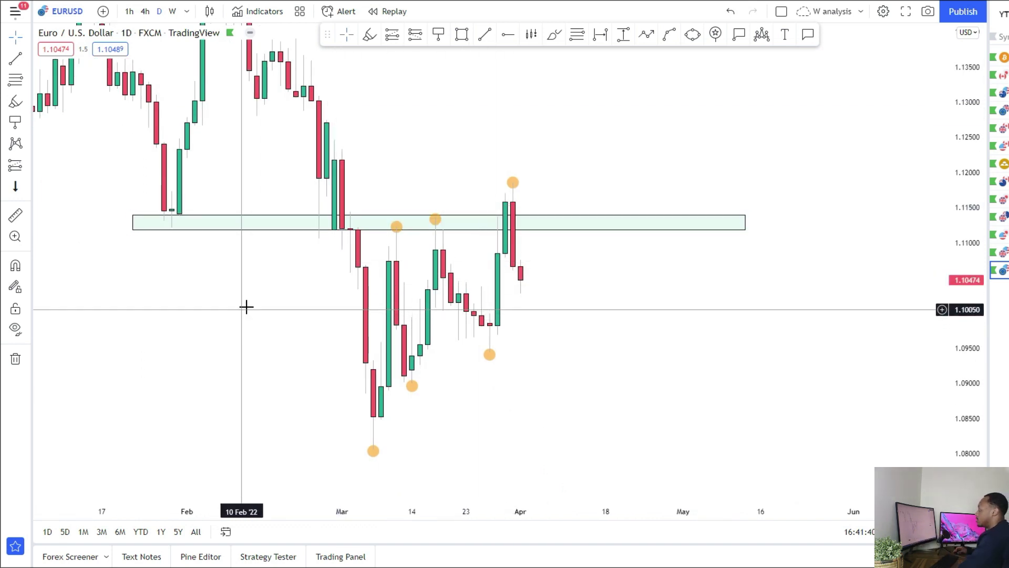
# Step: Delete the extended rectangle that starts at the late-January low
pyautogui.click(266, 233)
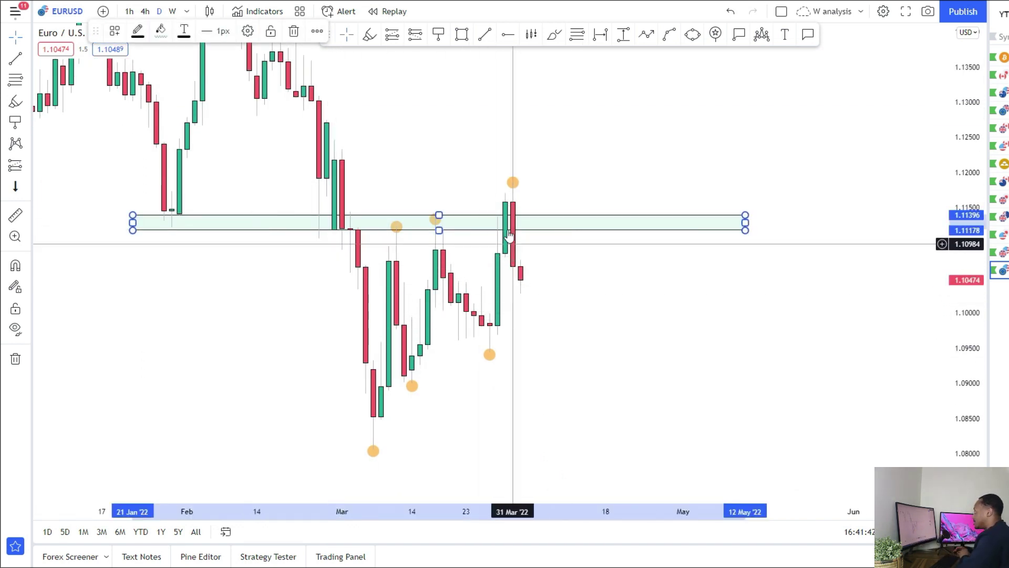
pyautogui.click(587, 390)
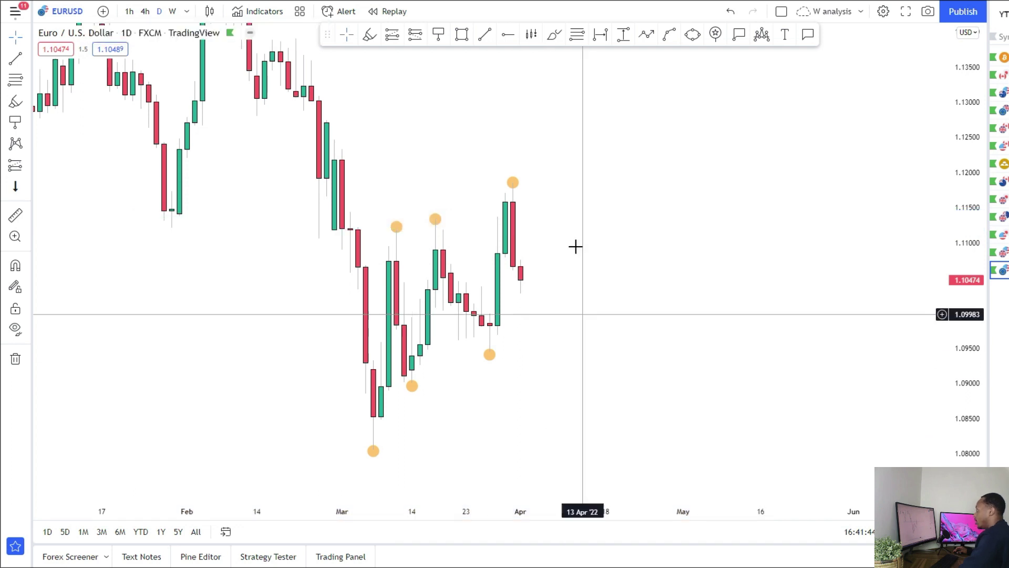
# Step: Draw a new resistance rectangle over the daily March highs and raise its lower edge to about 1.1094 on the 4-hour timeframe
pyautogui.moveTo(372, 106); pyautogui.dragTo(450, 81)
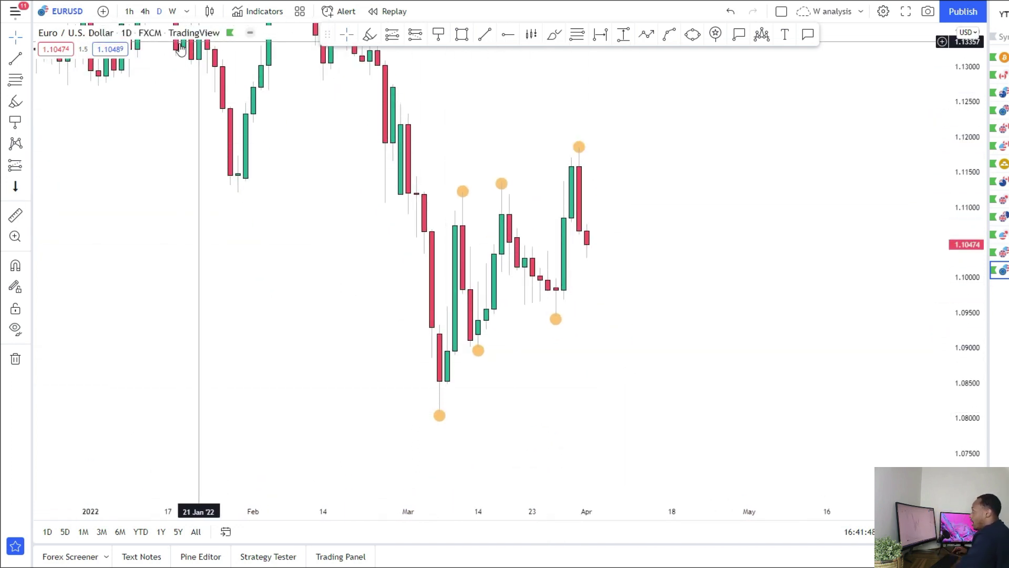
pyautogui.moveTo(455, 190); pyautogui.dragTo(718, 225)
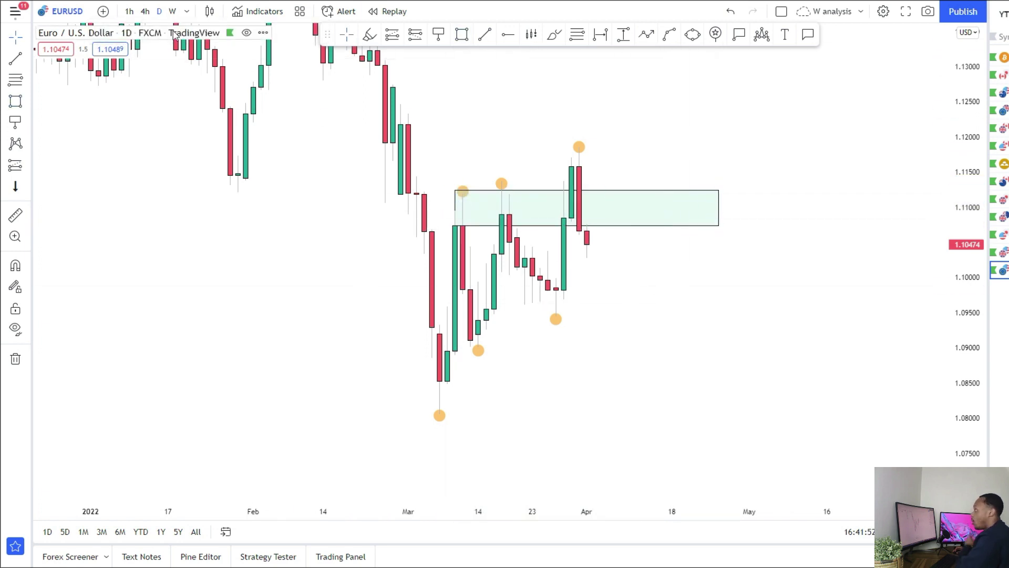
pyautogui.click(145, 13)
pyautogui.moveTo(970, 421); pyautogui.dragTo(970, 368)
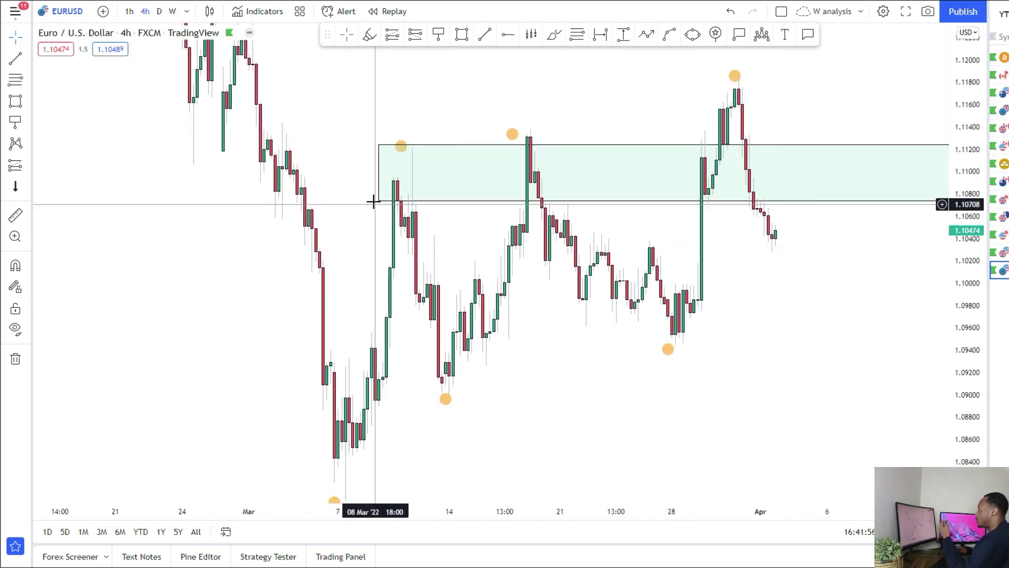
pyautogui.moveTo(377, 201); pyautogui.dragTo(384, 180)
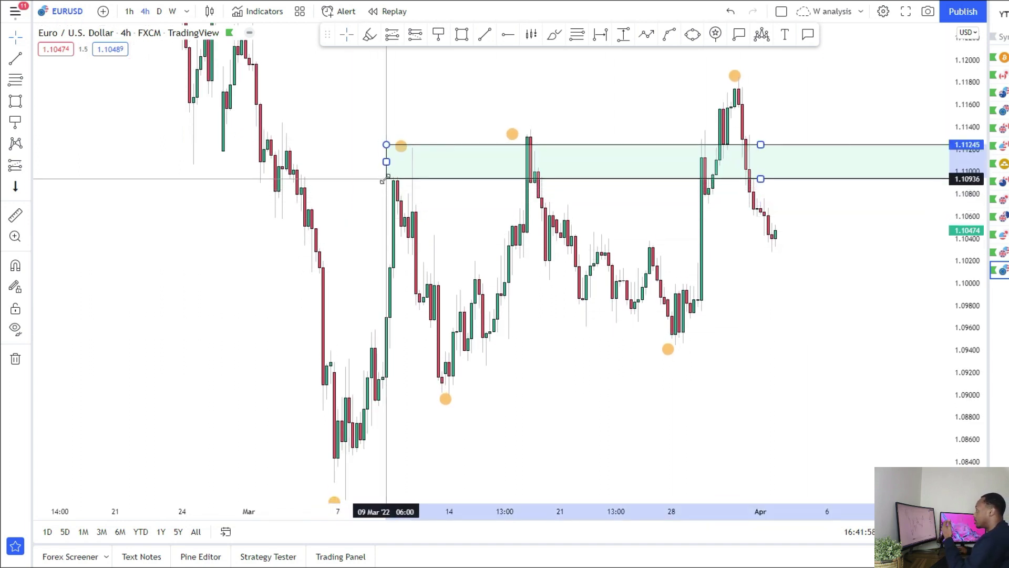
pyautogui.moveTo(827, 326); pyautogui.dragTo(577, 349)
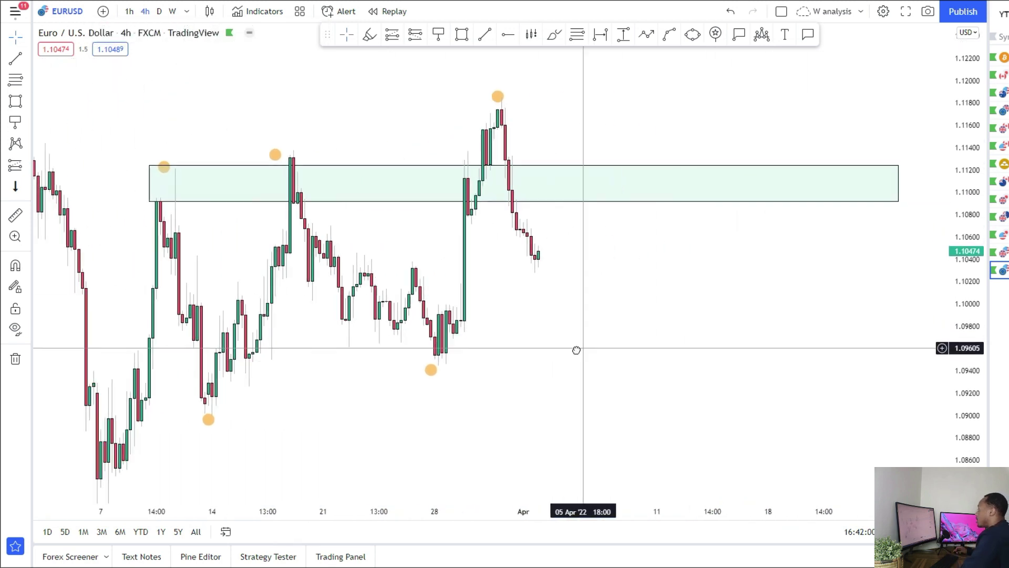
# Step: Move the three swing-high markers onto the matching wick tips on the 4-hour chart
pyautogui.moveTo(159, 170); pyautogui.dragTo(170, 171)
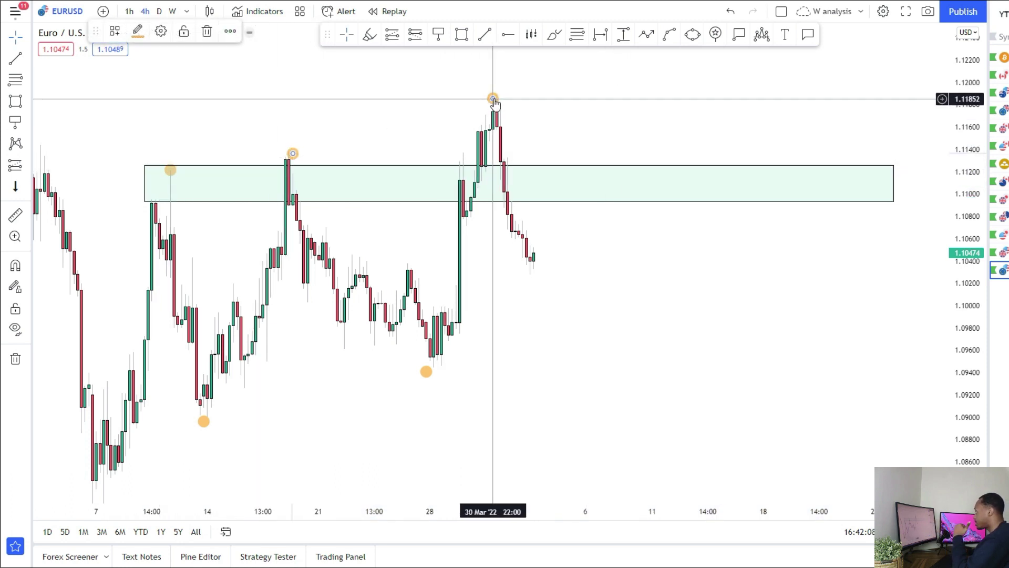
pyautogui.click(496, 102)
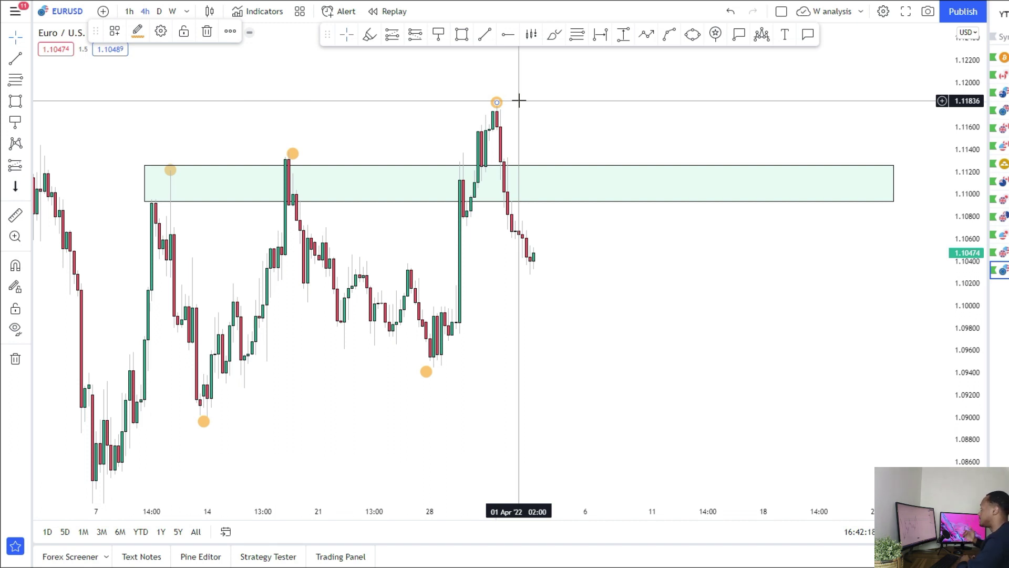
# Step: Draw a projection path from the current price up into the resistance zone and down towards the 28 March low
pyautogui.moveTo(548, 307); pyautogui.dragTo(524, 273)
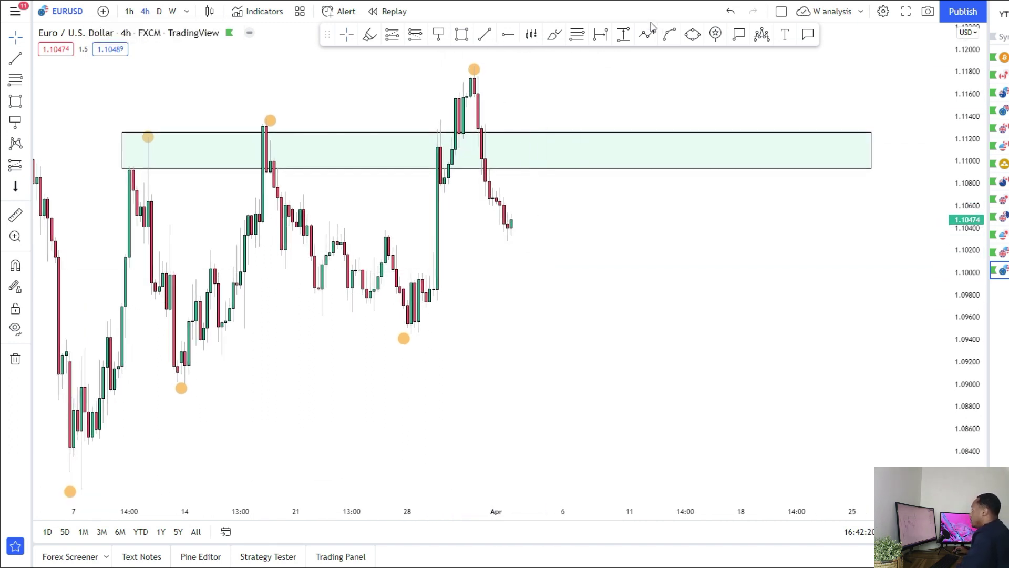
pyautogui.click(510, 228)
pyautogui.click(544, 149)
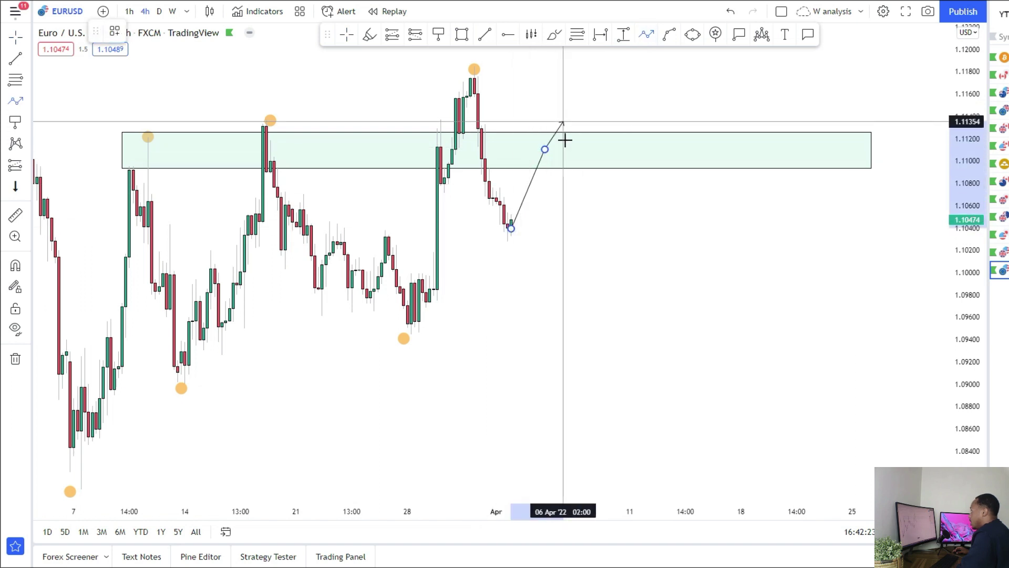
pyautogui.doubleClick(577, 323)
# Step: Draw two support rectangles, one at the 28 March low with its base at about 1.0944 and one at the 14 March low
pyautogui.click(380, 279)
pyautogui.click(666, 266)
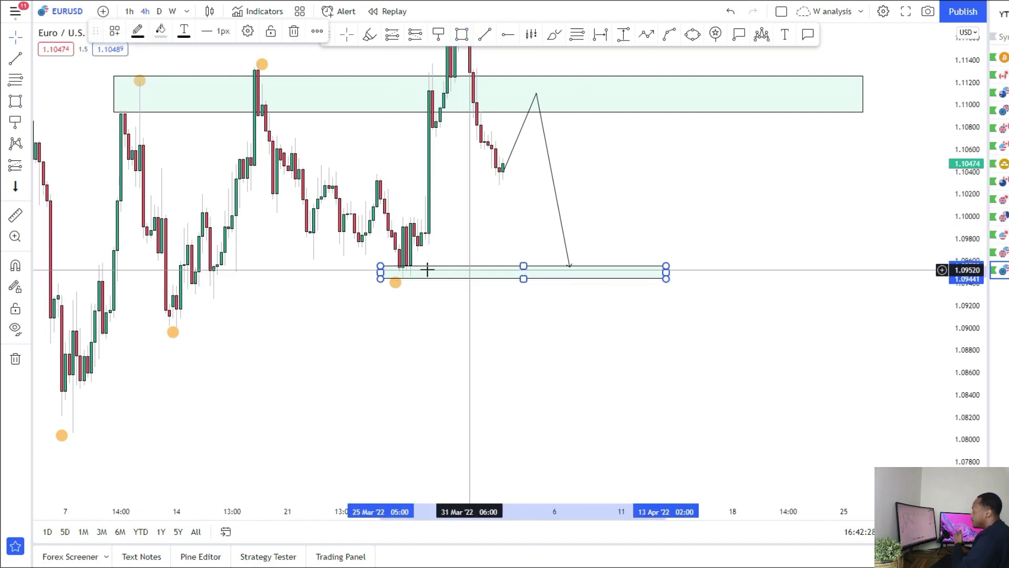
pyautogui.click(169, 360)
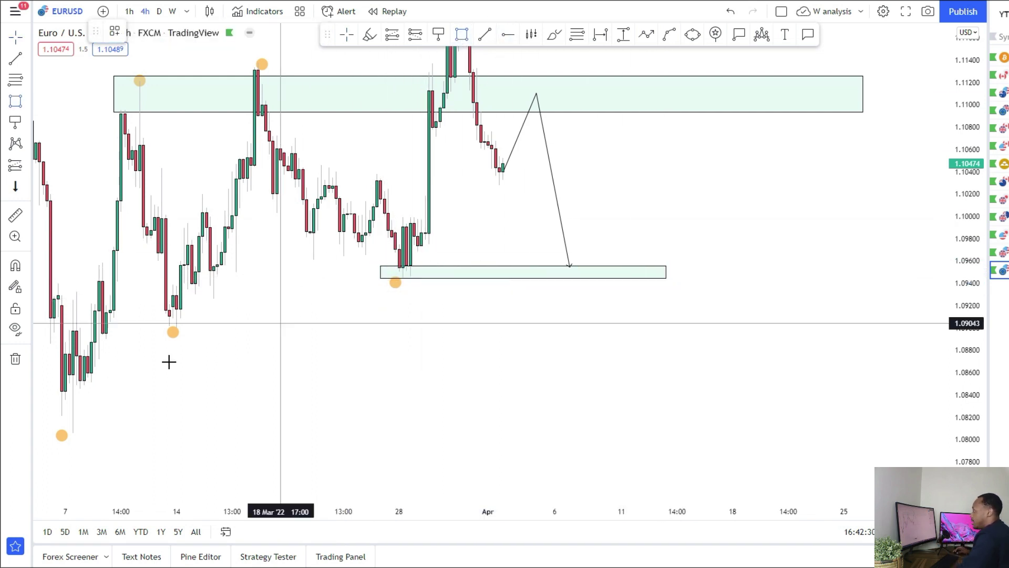
pyautogui.click(161, 313)
pyautogui.click(672, 327)
# Step: Move the 7 March low marker onto its wick and extend the projection arrow down into the lower support zone
pyautogui.moveTo(69, 399); pyautogui.dragTo(180, 370)
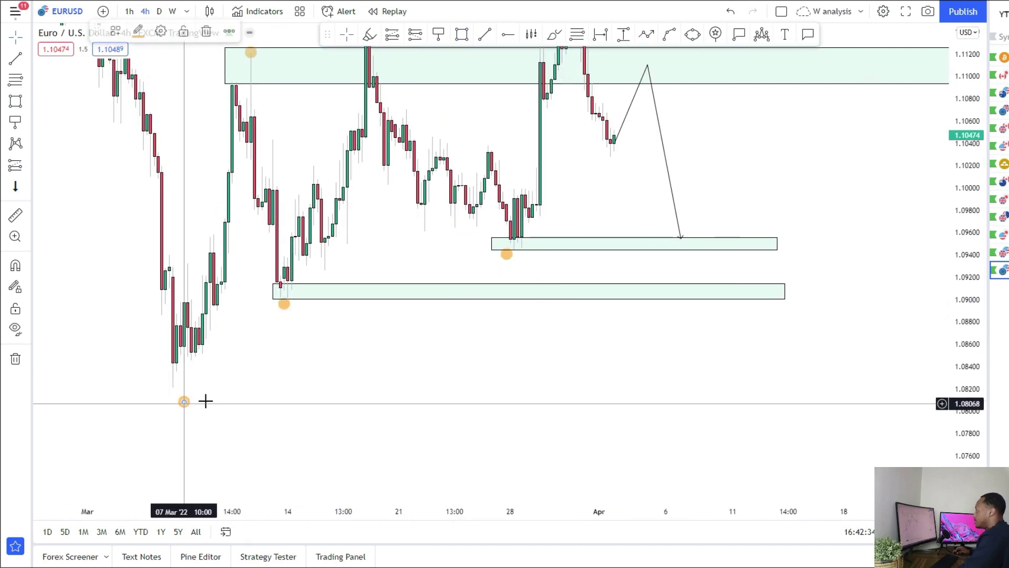
pyautogui.moveTo(681, 238); pyautogui.dragTo(689, 293)
pyautogui.moveTo(727, 157); pyautogui.dragTo(572, 292)
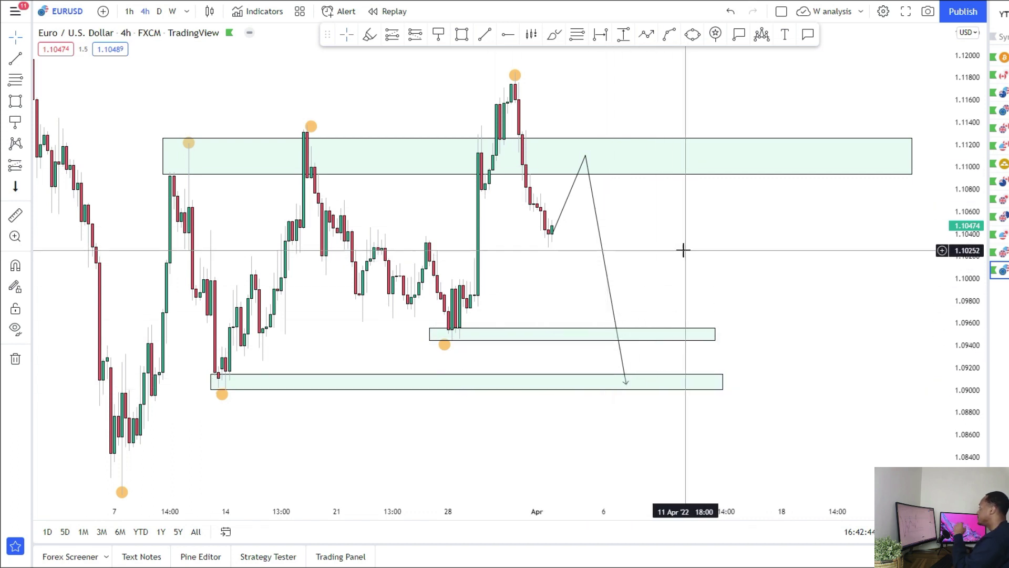
# Step: Place a Short Position with entry at 1.10925, stop at 1.11317 above the resistance zone, and target in the lower support zone
pyautogui.click(28, 166)
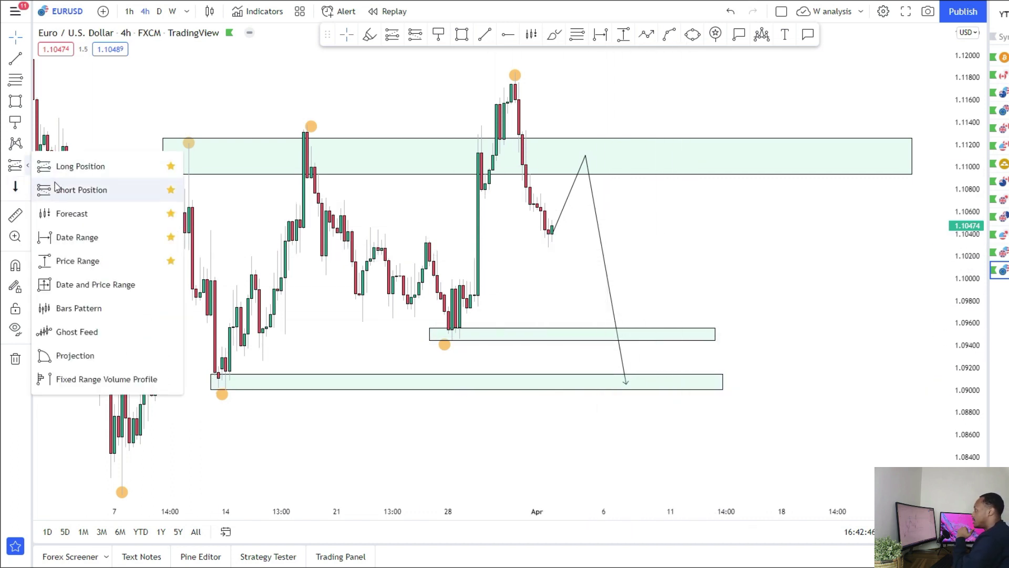
pyautogui.click(55, 190)
pyautogui.click(586, 175)
pyautogui.moveTo(567, 92); pyautogui.dragTo(567, 132)
pyautogui.moveTo(723, 175); pyautogui.dragTo(656, 175)
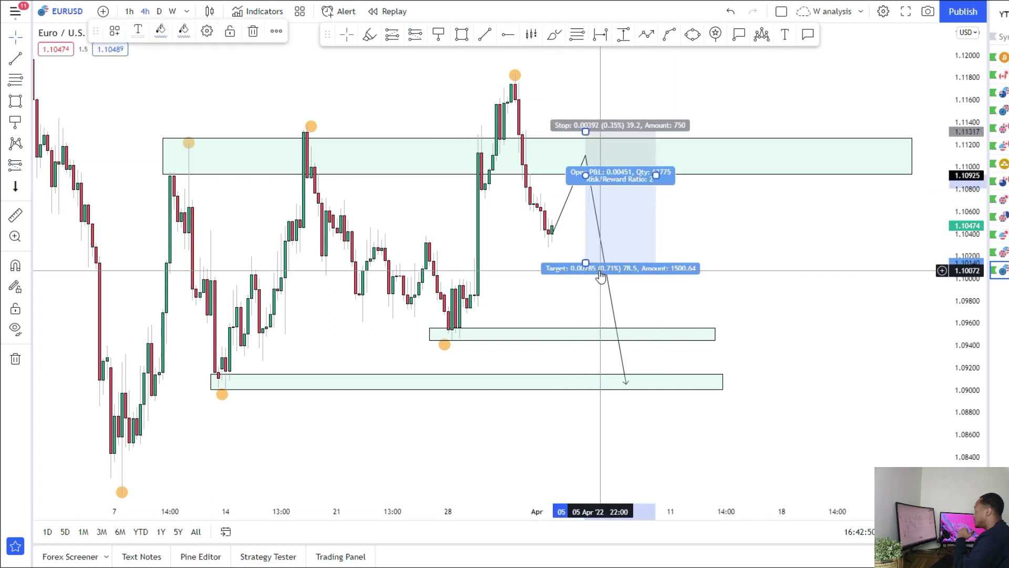
pyautogui.moveTo(585, 265); pyautogui.dragTo(578, 384)
# Step: Draw an alternative path from just above the resistance zone, dipping into the zone and rising to about 1.1183
pyautogui.moveTo(505, 270); pyautogui.dragTo(472, 364)
pyautogui.click(651, 215)
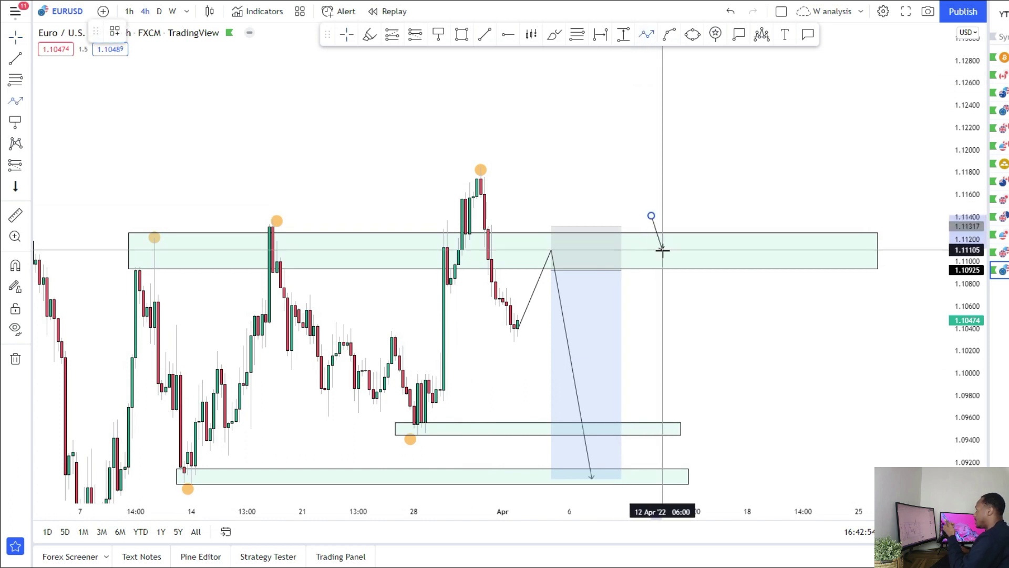
pyautogui.click(663, 256)
pyautogui.doubleClick(684, 169)
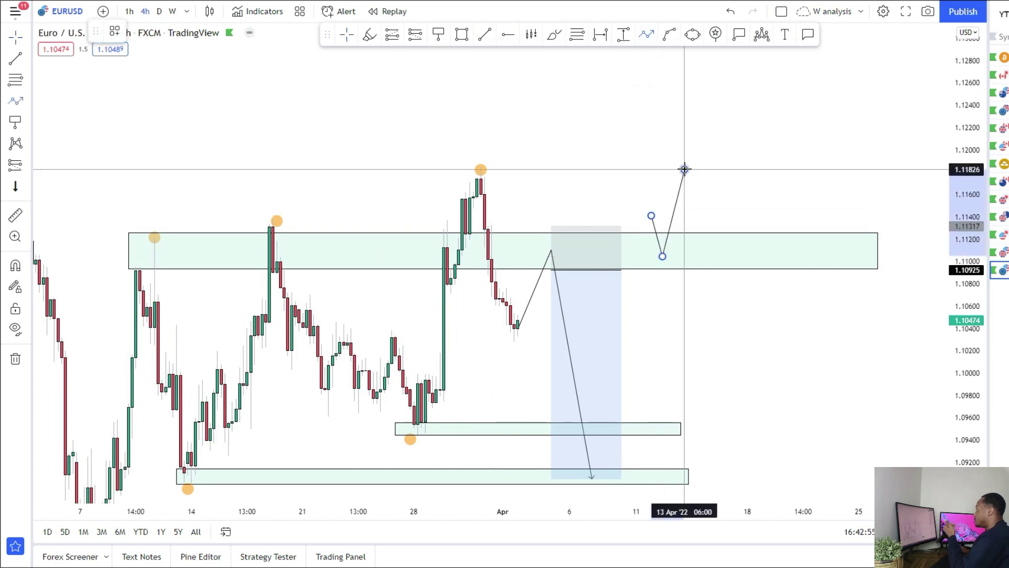
# Step: Draw a horizontal trend line at 1.11852 from the swing high marked at the end of March, extending past the bullish path
pyautogui.click(487, 36)
pyautogui.click(479, 166)
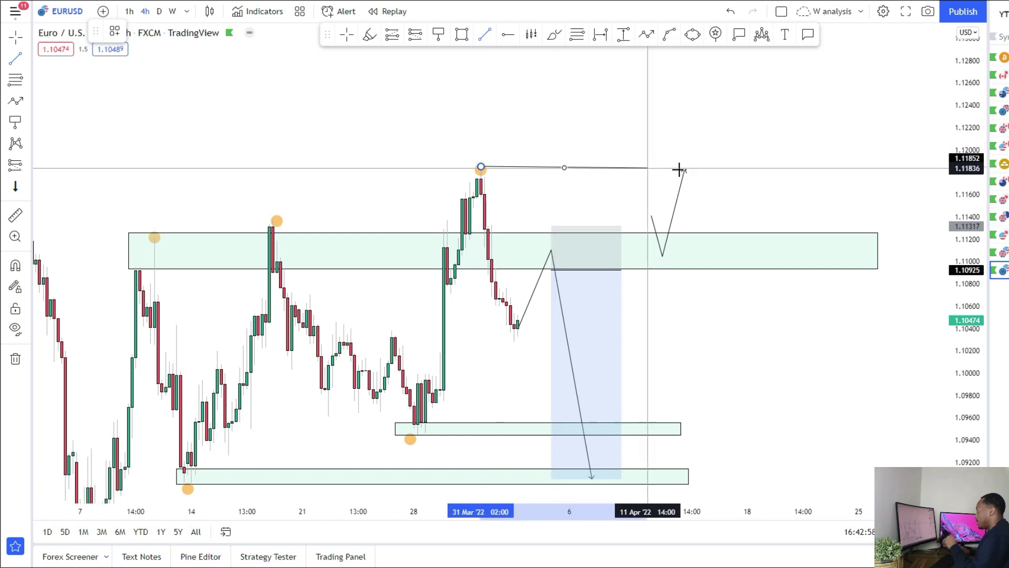
pyautogui.click(733, 166)
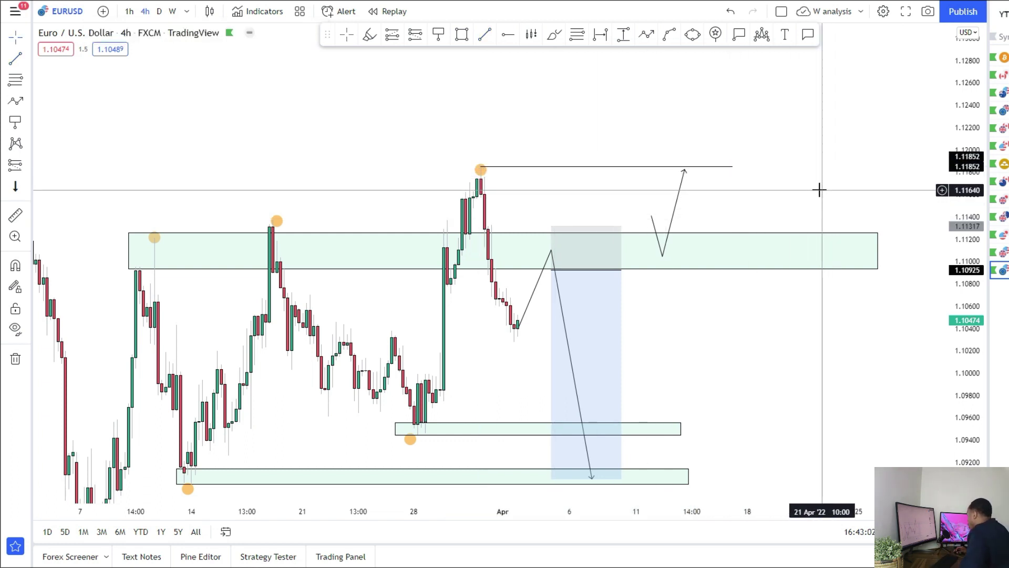
# Step: Extend the bullish path's arrow above the high line and draw a resistance rectangle around its tip from about 1.1222 to 1.1247
pyautogui.moveTo(686, 169); pyautogui.dragTo(692, 112)
pyautogui.moveTo(262, 126); pyautogui.dragTo(568, 189)
pyautogui.click(462, 34)
pyautogui.moveTo(286, 159)
pyautogui.mouseDown()
pyautogui.moveTo(523, 188)
pyautogui.moveTo(254, 149)
pyautogui.moveTo(770, 155)
pyautogui.moveTo(777, 90)
pyautogui.mouseUp()
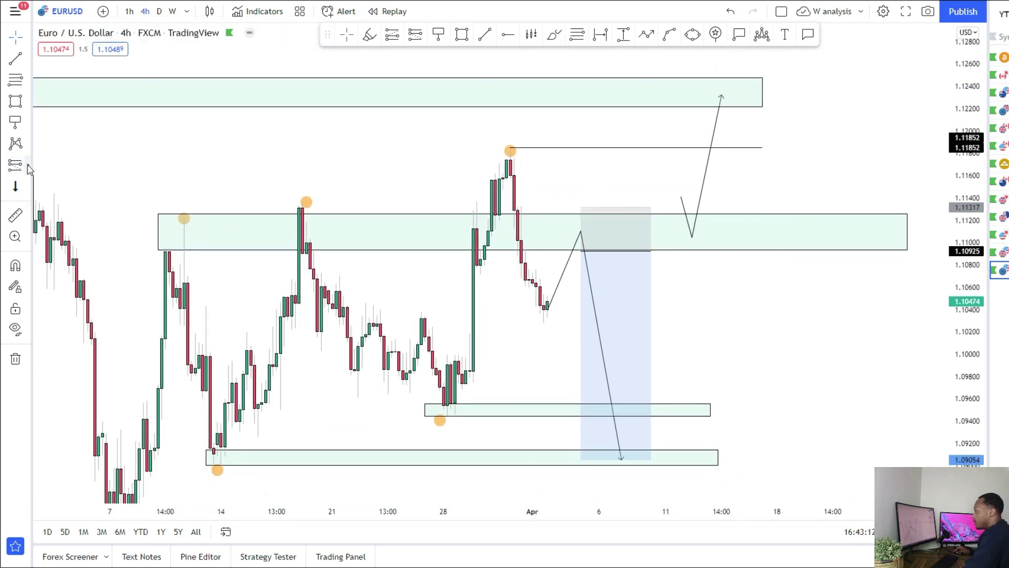
# Step: Place a Long Position on the bullish path with entry at 1.11253, stop at 1.10851 and target at 1.12340
pyautogui.click(688, 215)
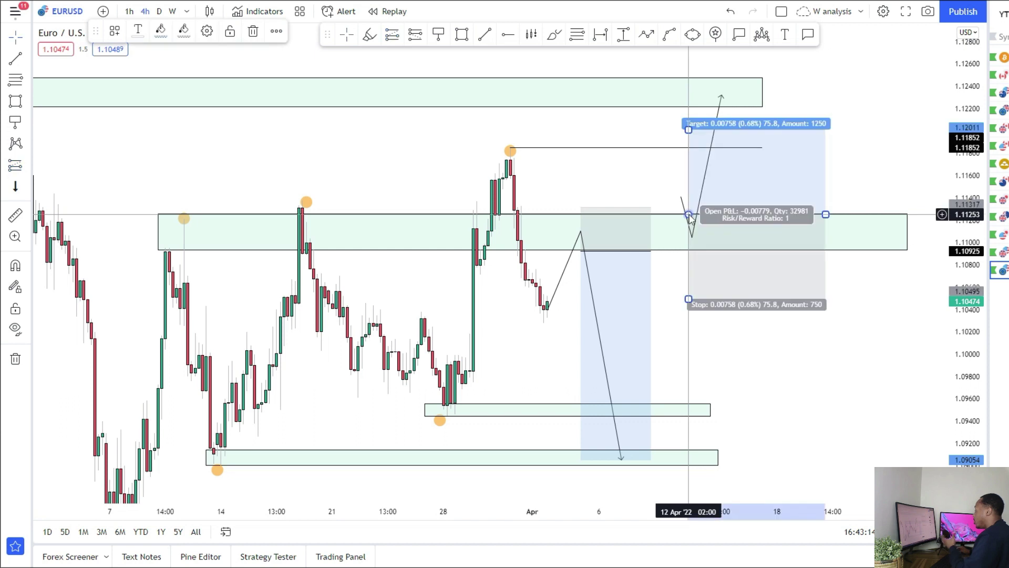
pyautogui.moveTo(689, 298); pyautogui.dragTo(689, 259)
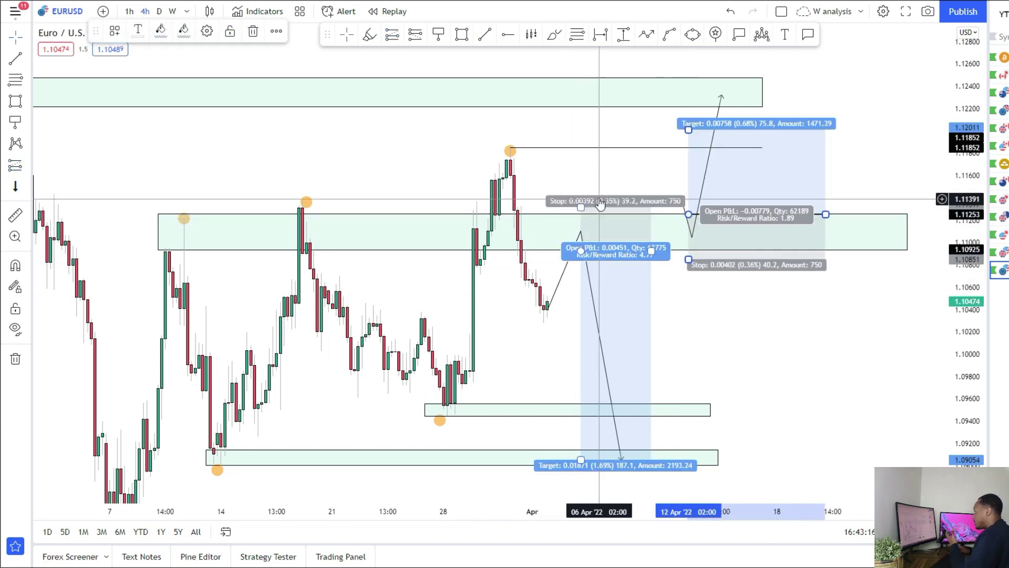
pyautogui.moveTo(826, 215); pyautogui.dragTo(755, 215)
pyautogui.moveTo(689, 129); pyautogui.dragTo(691, 90)
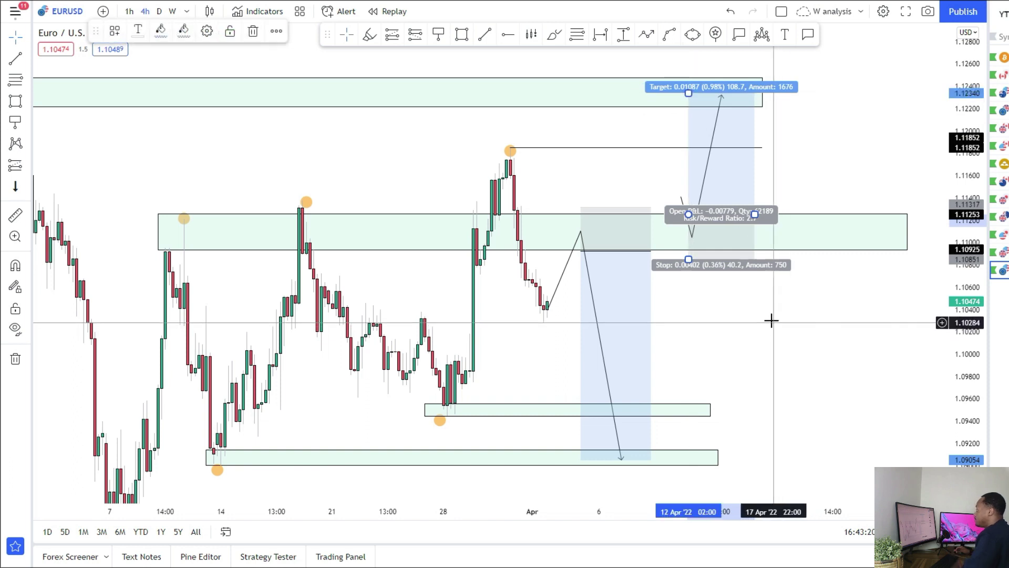
pyautogui.moveTo(771, 321); pyautogui.dragTo(778, 248)
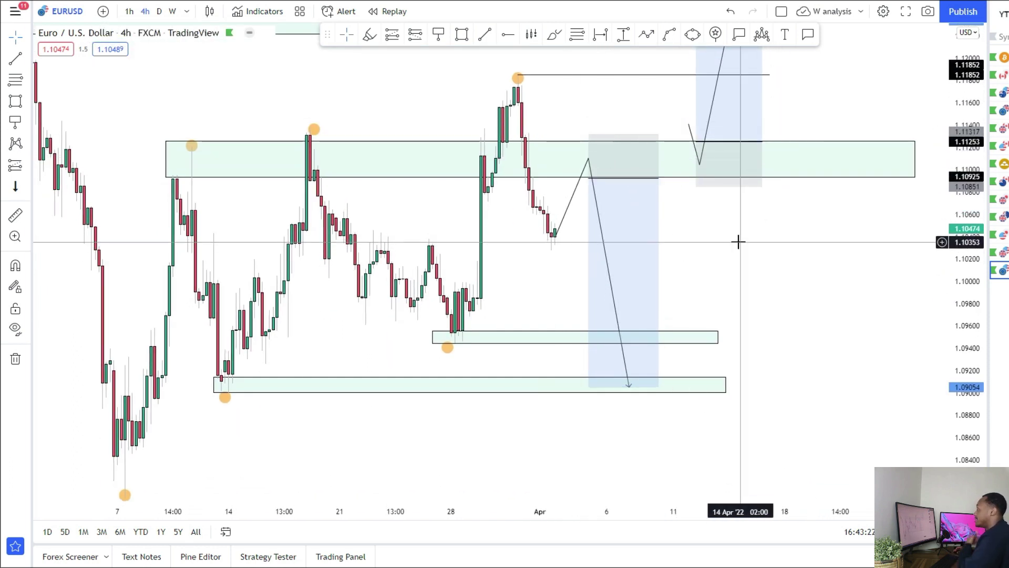
pyautogui.moveTo(966, 210); pyautogui.dragTo(967, 292)
pyautogui.moveTo(840, 306); pyautogui.dragTo(838, 259)
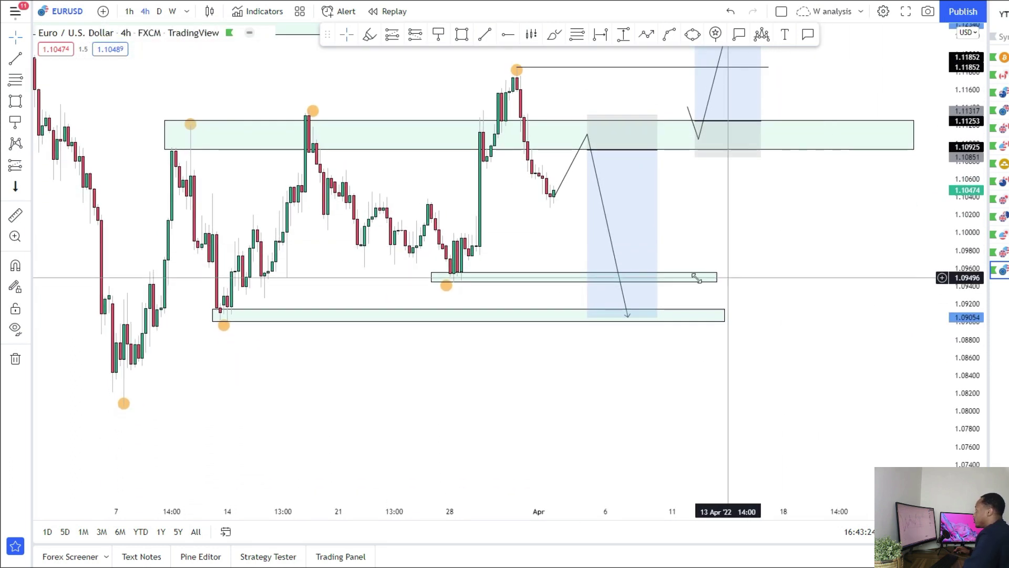
pyautogui.scroll(-2, 509, 355)
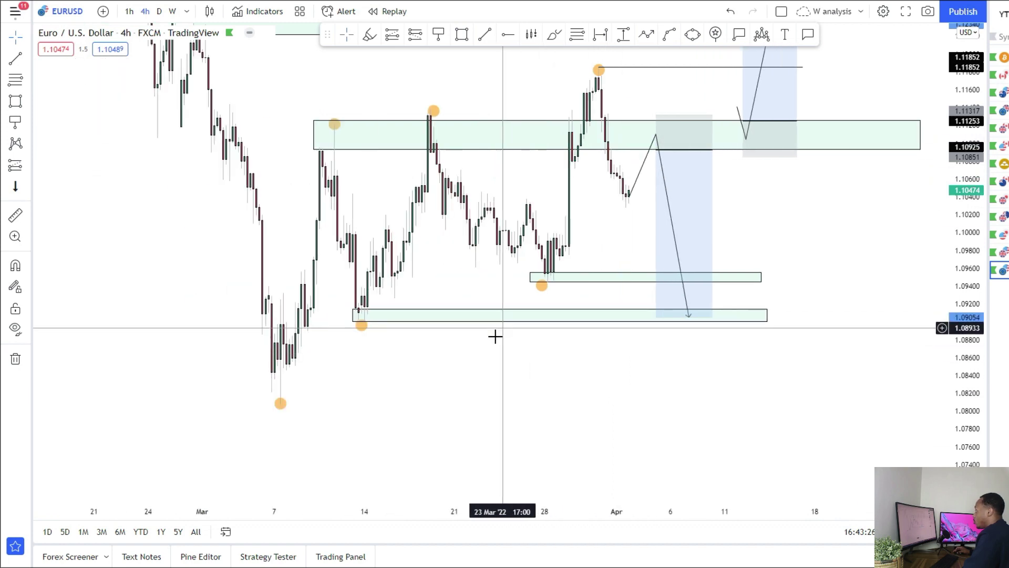
pyautogui.moveTo(489, 341); pyautogui.dragTo(475, 383)
pyautogui.scroll(2, 472, 391)
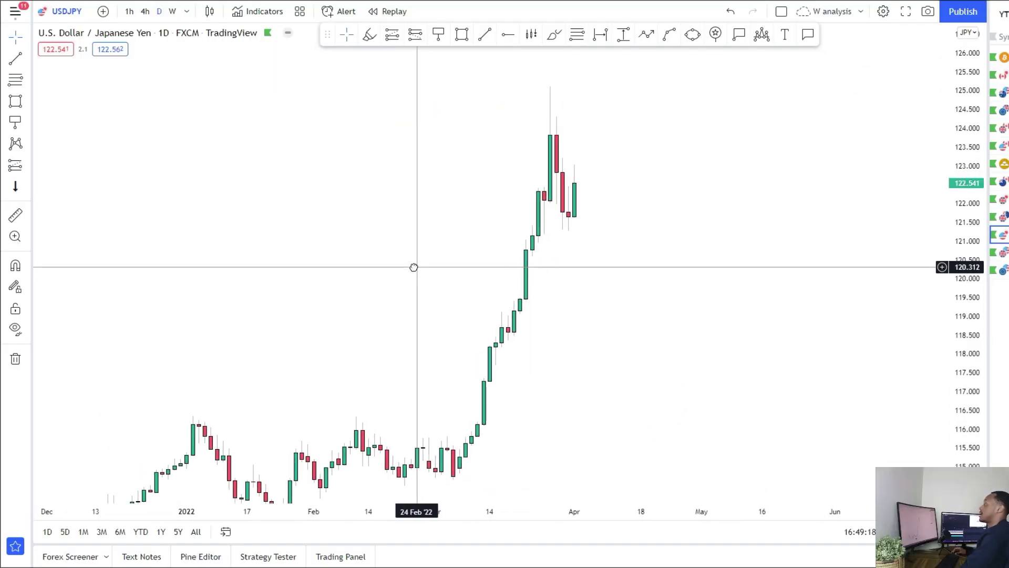
# Step: Switch the USDJPY chart to the monthly timeframe
pyautogui.moveTo(413, 267); pyautogui.dragTo(352, 300)
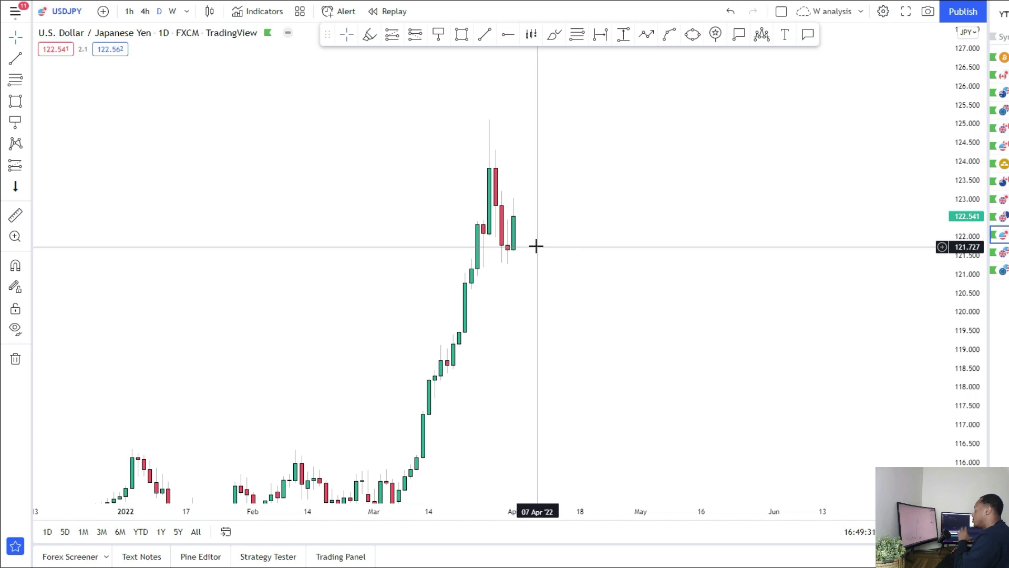
pyautogui.click(187, 11)
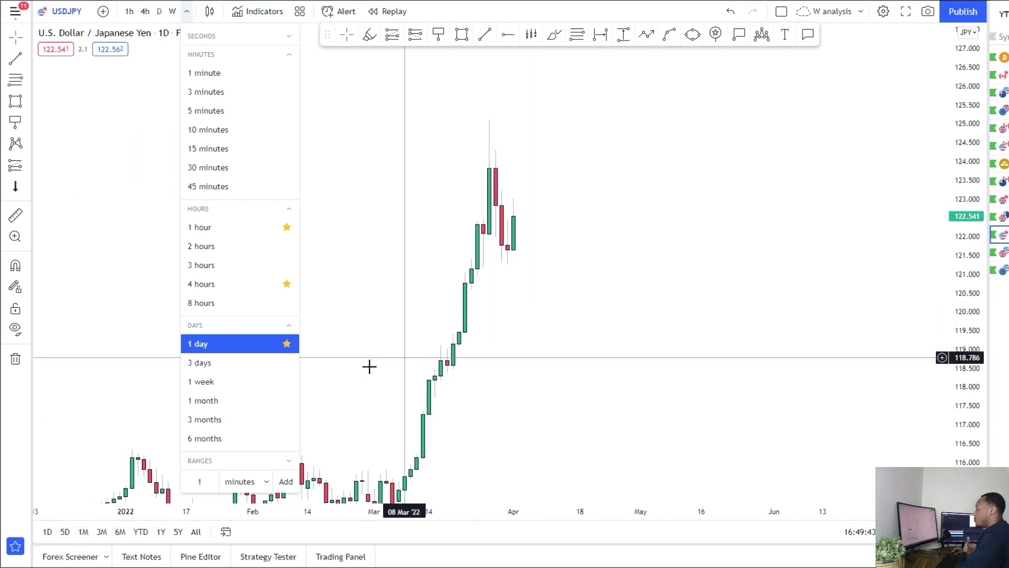
pyautogui.click(246, 402)
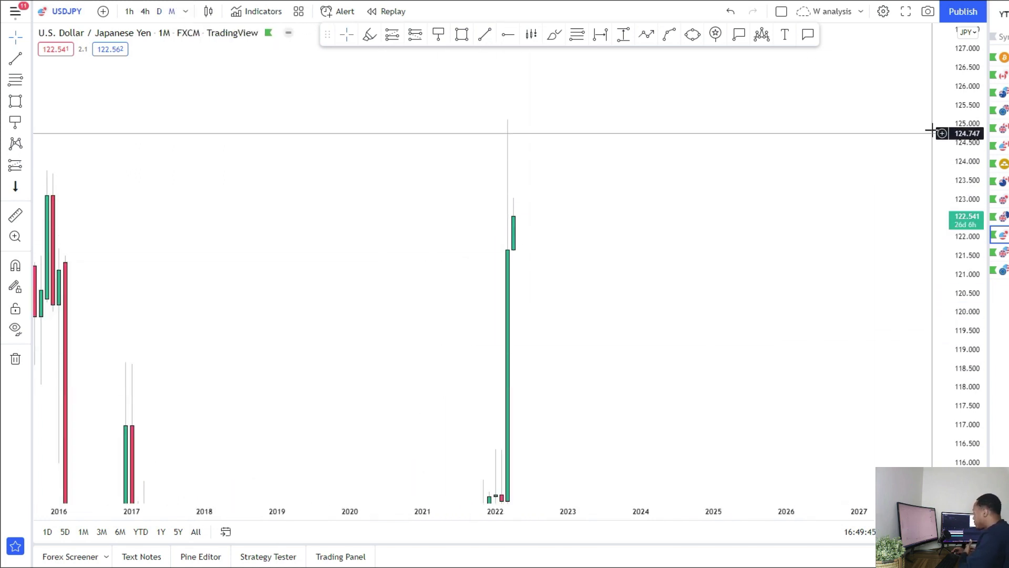
pyautogui.moveTo(960, 117); pyautogui.dragTo(960, 395)
pyautogui.scroll(-5, 399, 392)
pyautogui.moveTo(331, 379); pyautogui.dragTo(445, 308)
# Step: Draw a horizontal line at 124.151 on the June 2007 high and change its style from dotted to a solid line
pyautogui.click(508, 37)
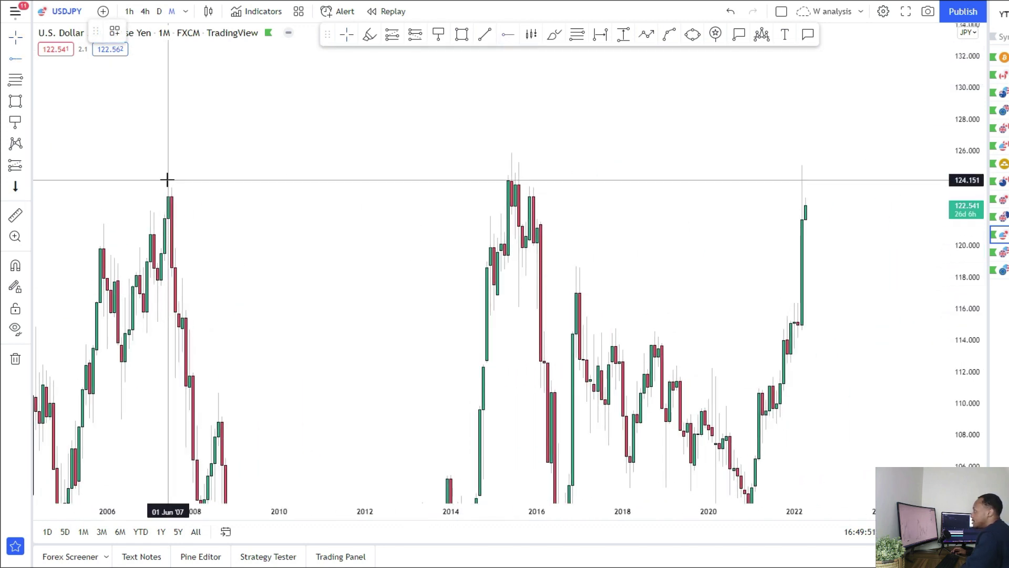
pyautogui.click(168, 180)
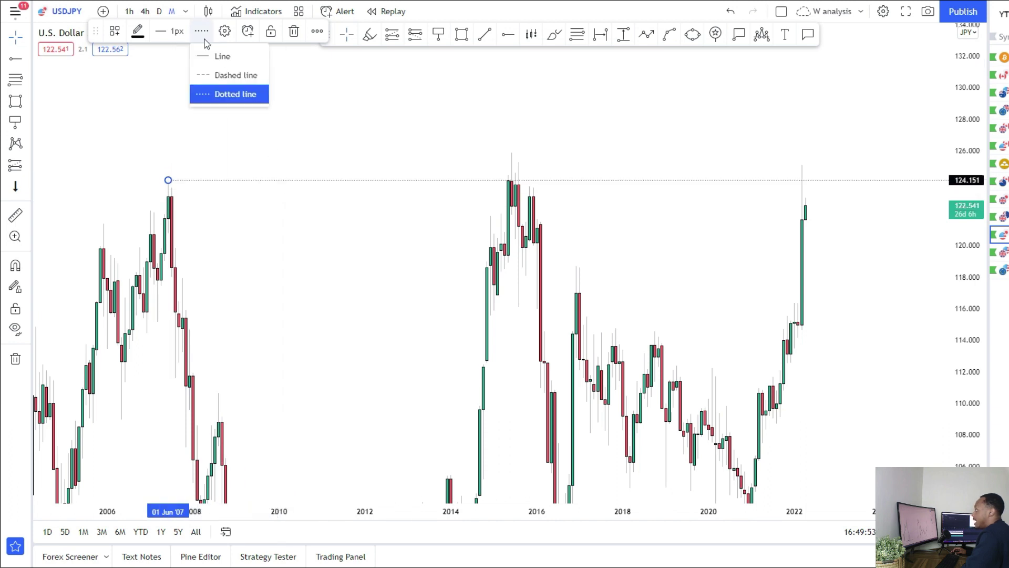
pyautogui.click(221, 57)
# Step: Return the USDJPY chart to the daily timeframe
pyautogui.moveTo(373, 345); pyautogui.dragTo(247, 307)
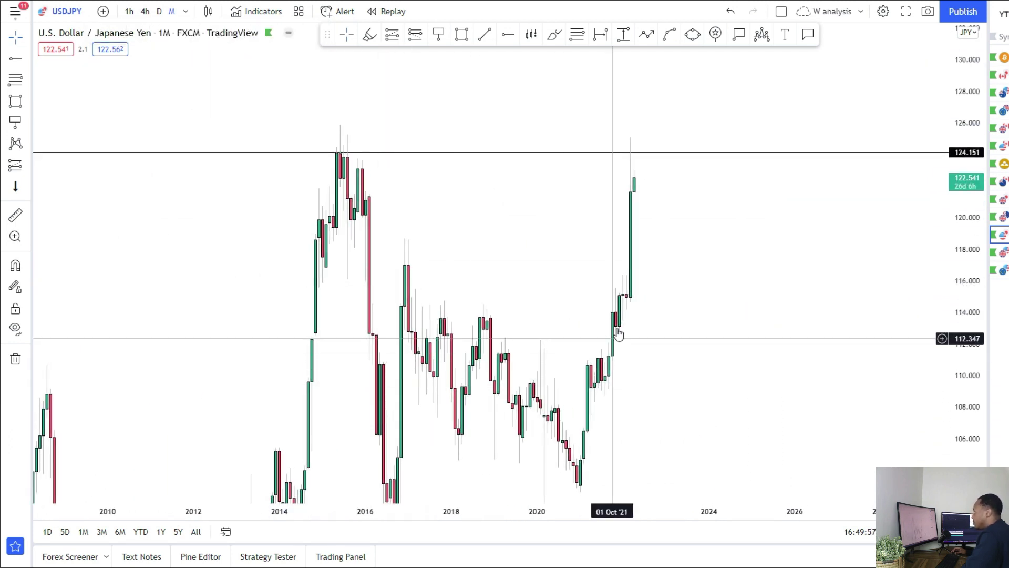
pyautogui.moveTo(618, 336); pyautogui.dragTo(478, 380)
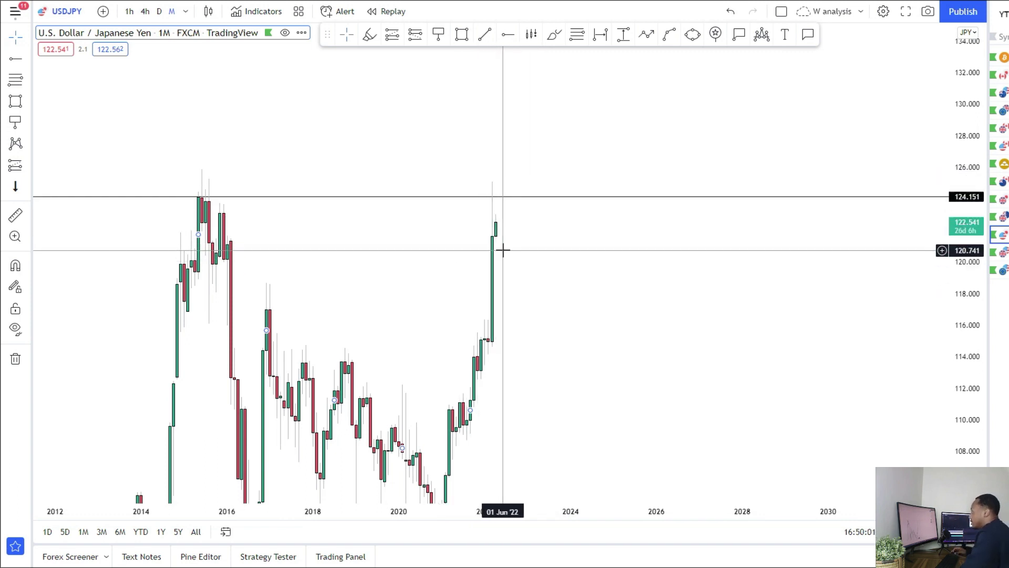
pyautogui.scroll(-2, 505, 281)
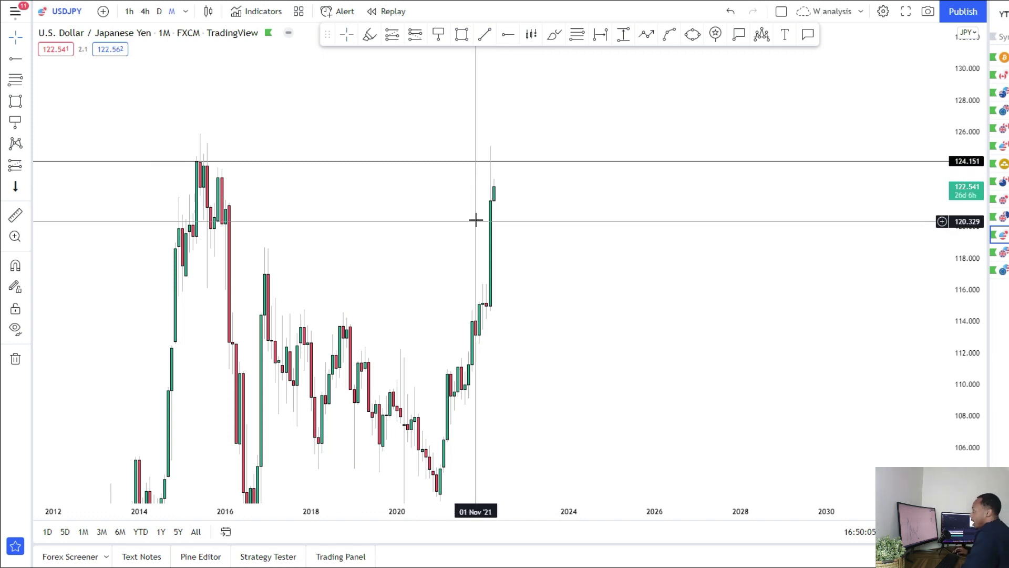
pyautogui.click(160, 11)
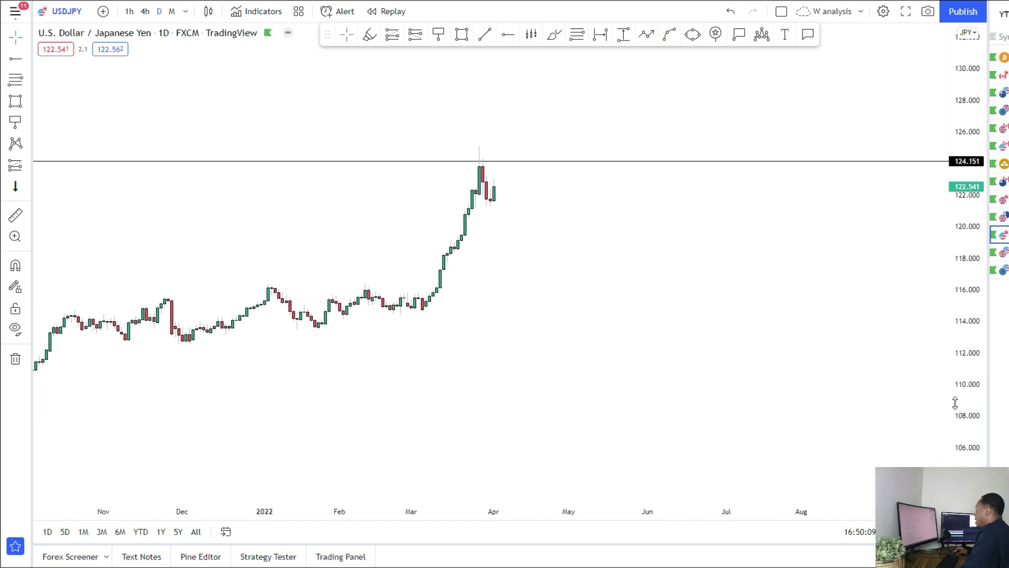
pyautogui.moveTo(955, 403); pyautogui.dragTo(955, 203)
pyautogui.moveTo(600, 206); pyautogui.dragTo(739, 368)
pyautogui.scroll(4, 651, 333)
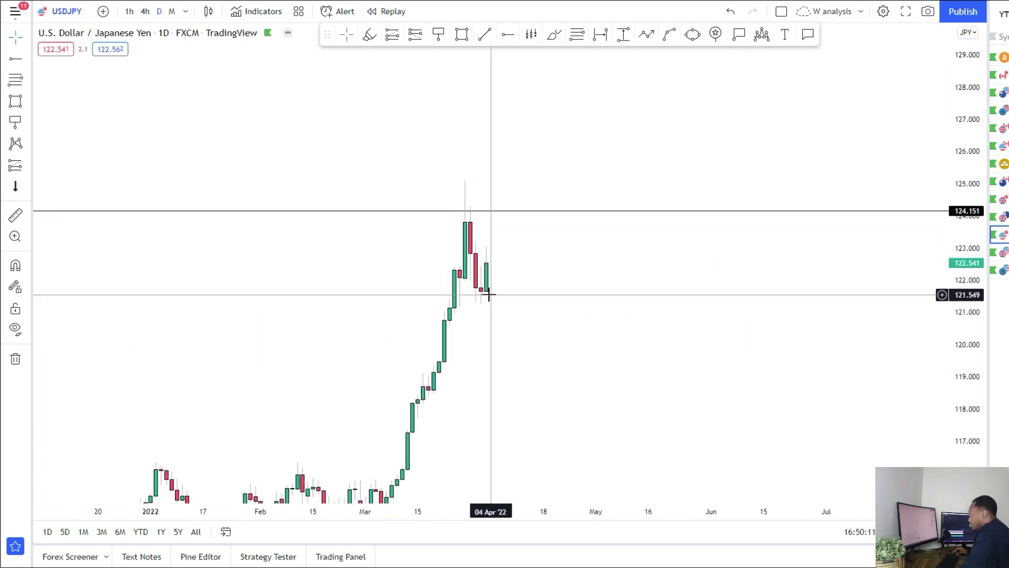
# Step: Draw a support rectangle from 119.067 to 118.681 over the mid-March consolidation, extending to 10 May
pyautogui.moveTo(531, 370); pyautogui.dragTo(525, 295)
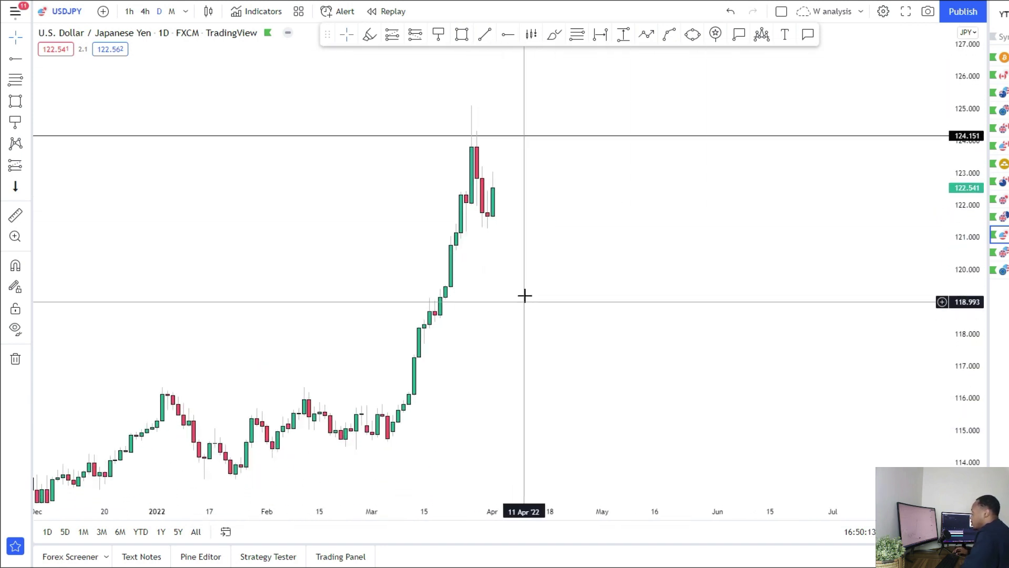
pyautogui.click(423, 299)
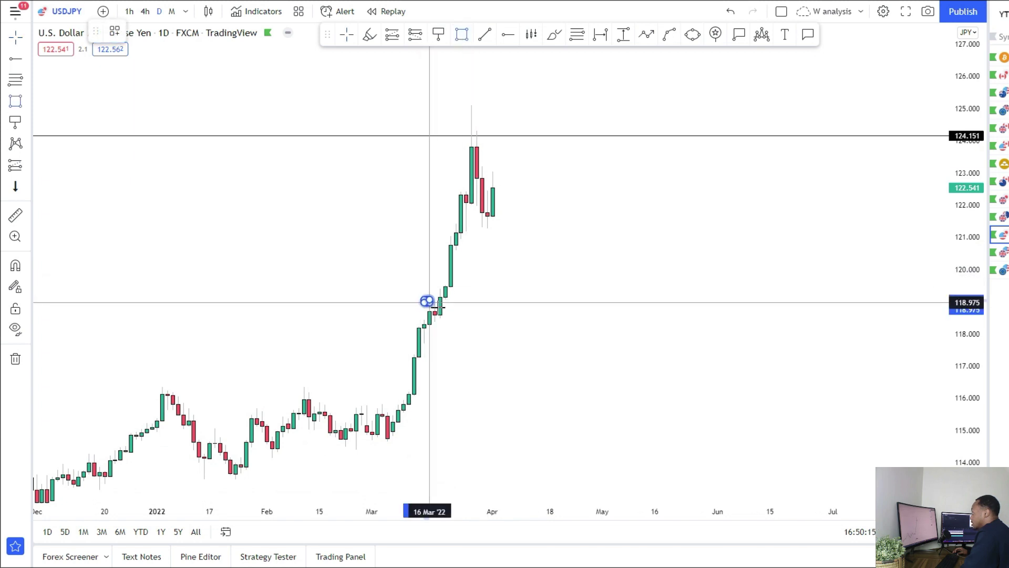
pyautogui.click(634, 312)
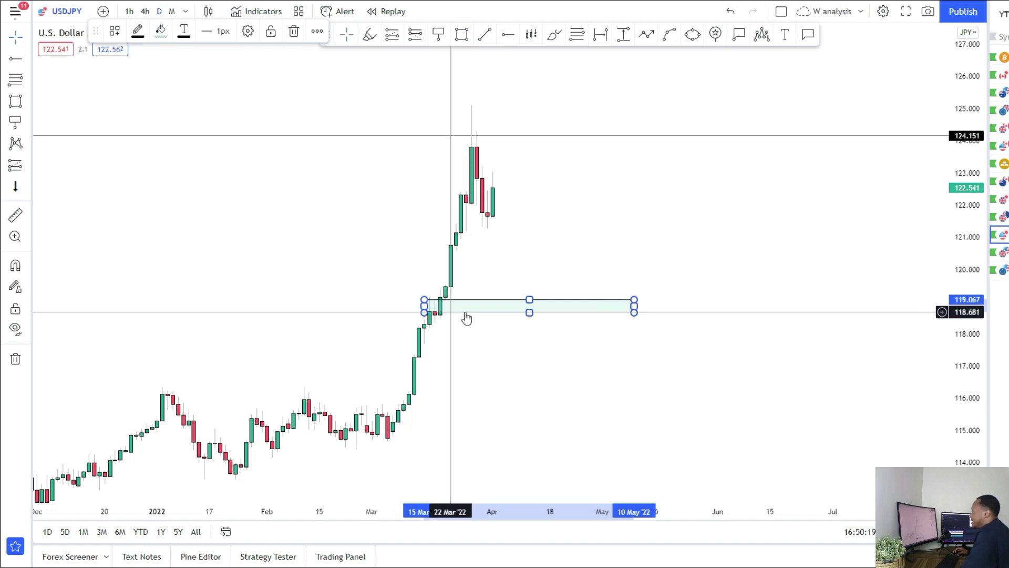
# Step: Change to the 4-hour timeframe and draw a thin support rectangle at about 122.4 from the 24 March high to about 11 April
pyautogui.moveTo(532, 243); pyautogui.dragTo(567, 269)
pyautogui.moveTo(978, 432); pyautogui.dragTo(978, 363)
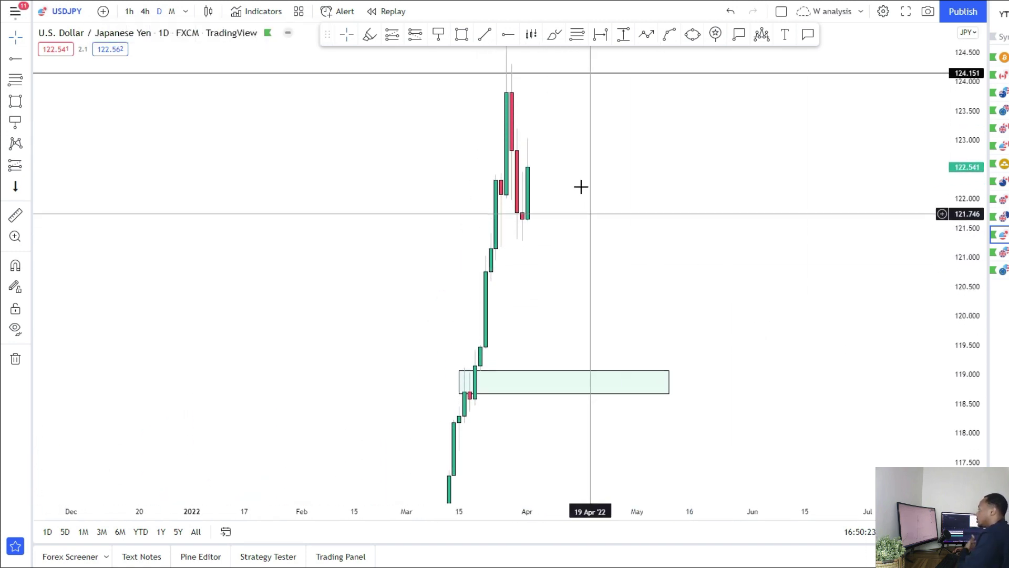
pyautogui.click(146, 13)
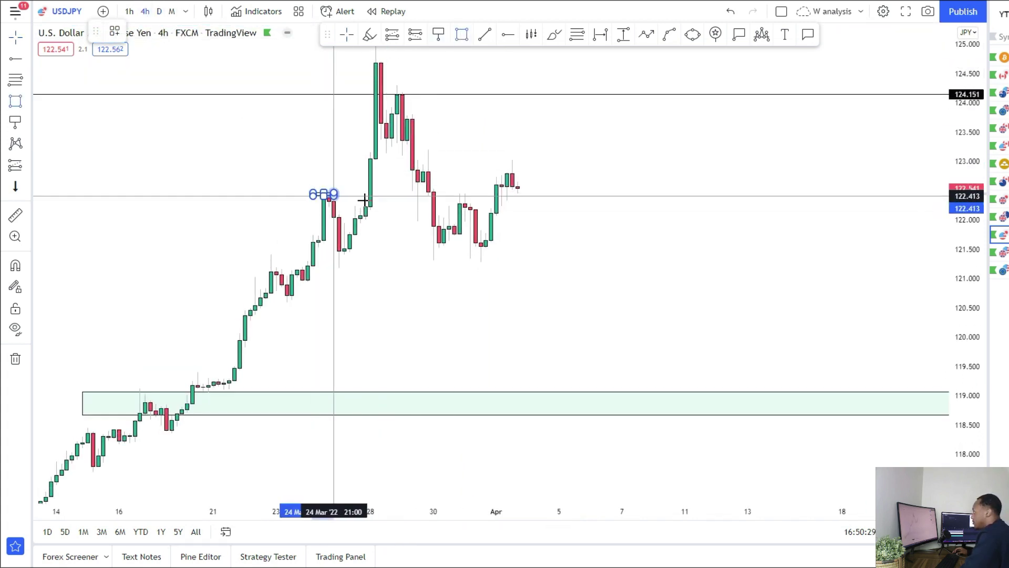
pyautogui.click(313, 195)
pyautogui.click(680, 197)
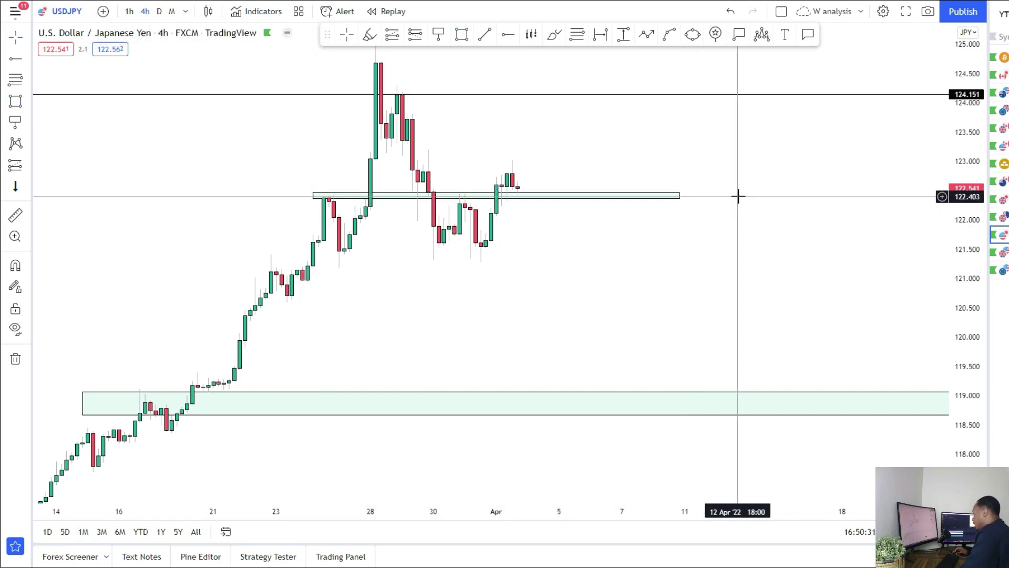
# Step: Draw a projection path from the current price, dipping twice into the thin support zone and rising to the 124.151 line
pyautogui.moveTo(973, 388); pyautogui.dragTo(965, 334)
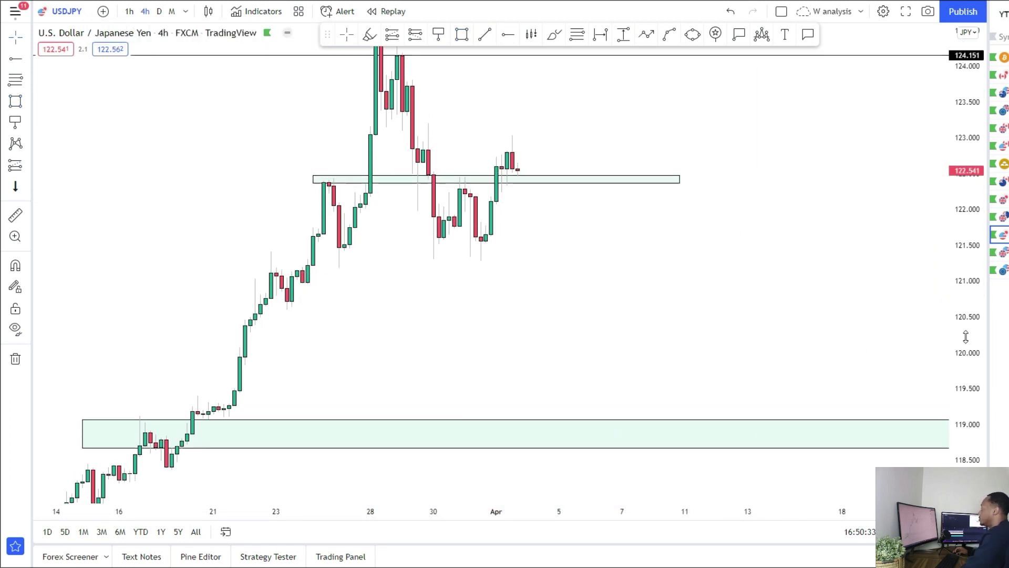
pyautogui.moveTo(680, 257); pyautogui.dragTo(663, 299)
pyautogui.click(647, 37)
pyautogui.click(517, 225)
pyautogui.click(523, 196)
pyautogui.click(538, 220)
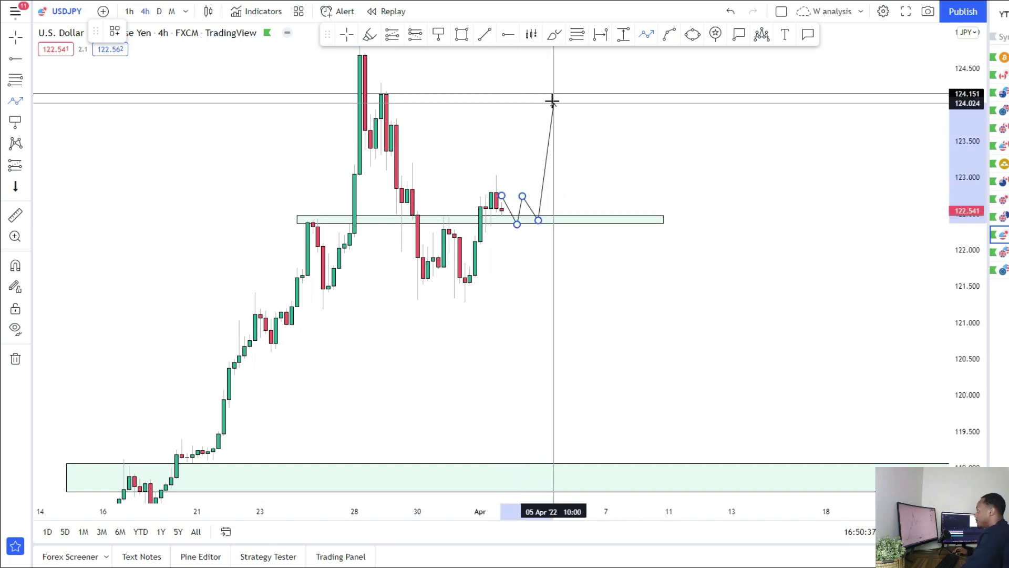
pyautogui.doubleClick(559, 96)
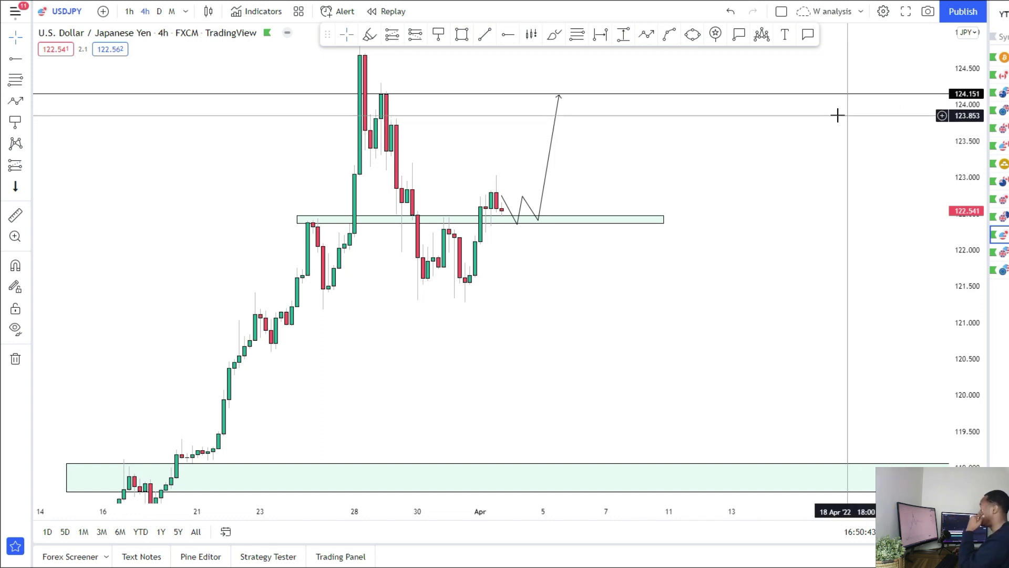
# Step: Draw a bearish projection path from about 122.0 up to the thin 122.4 zone and down to about 118.8 in the lower support zone
pyautogui.moveTo(719, 124); pyautogui.dragTo(713, 183)
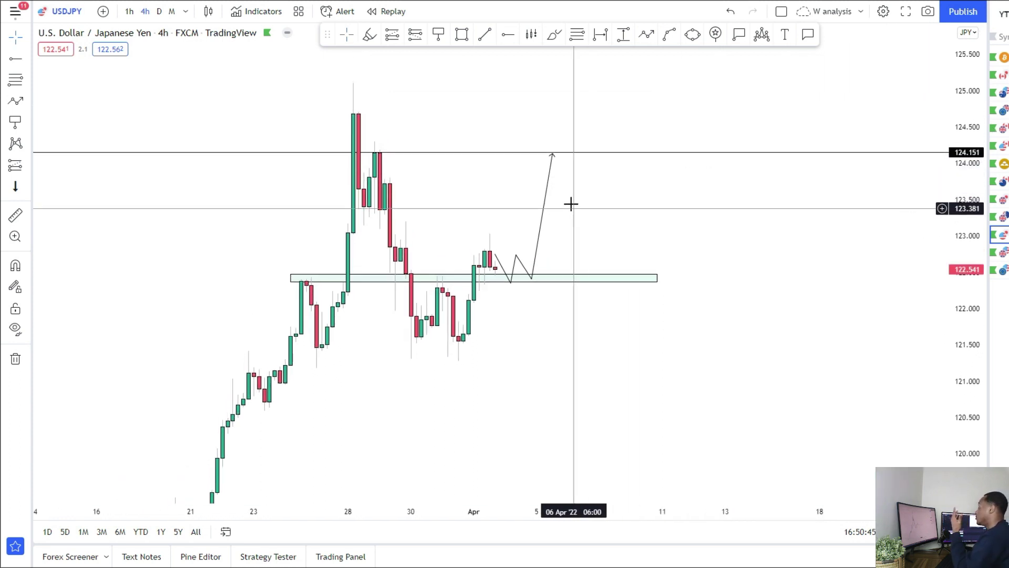
pyautogui.moveTo(561, 232); pyautogui.dragTo(536, 158)
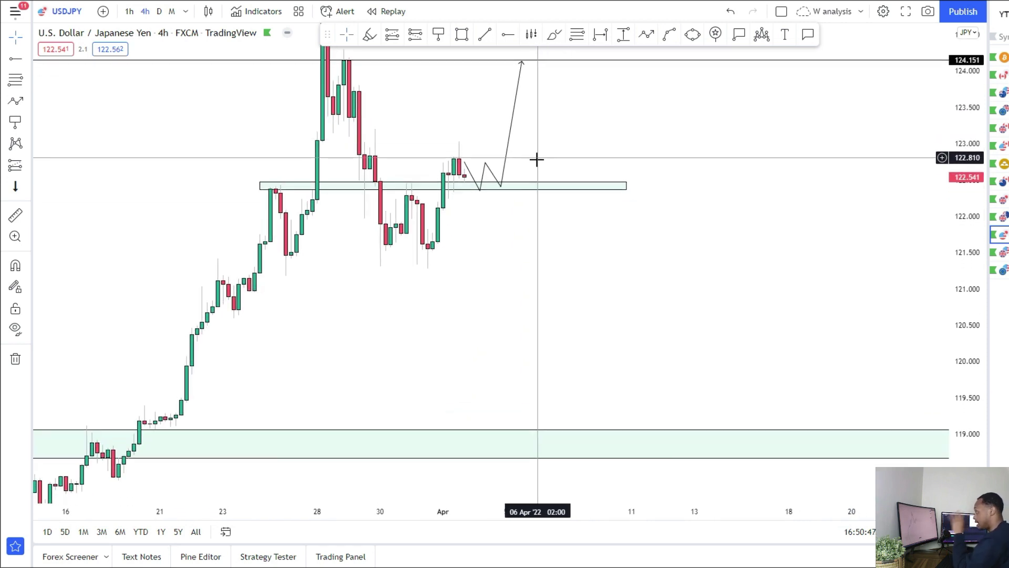
pyautogui.click(646, 37)
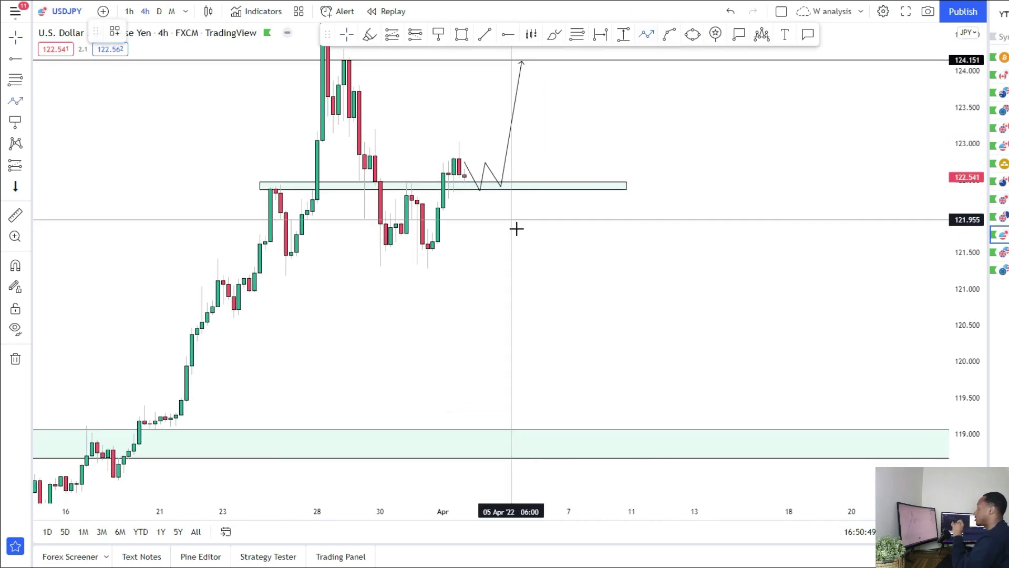
pyautogui.click(537, 185)
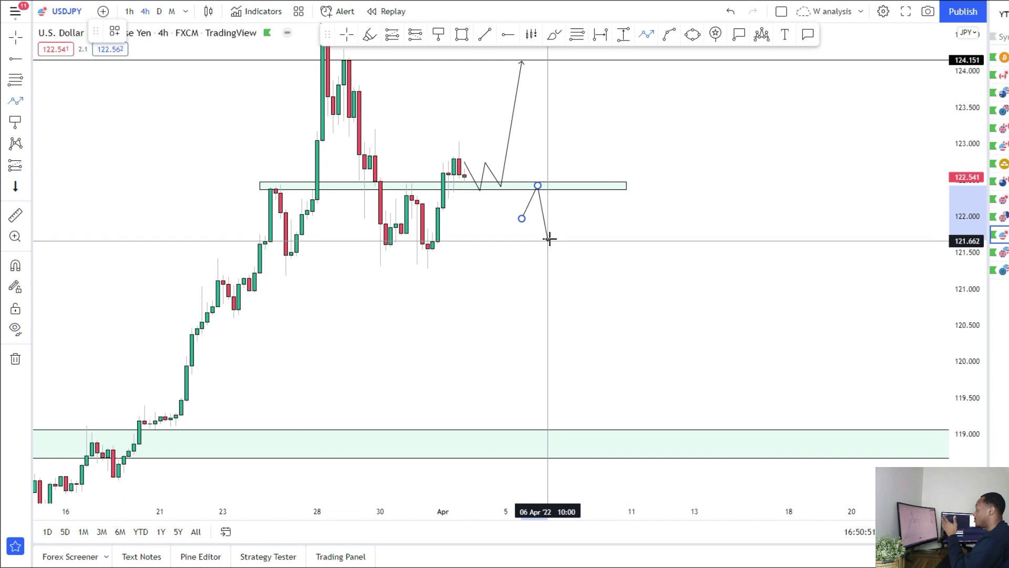
pyautogui.doubleClick(606, 447)
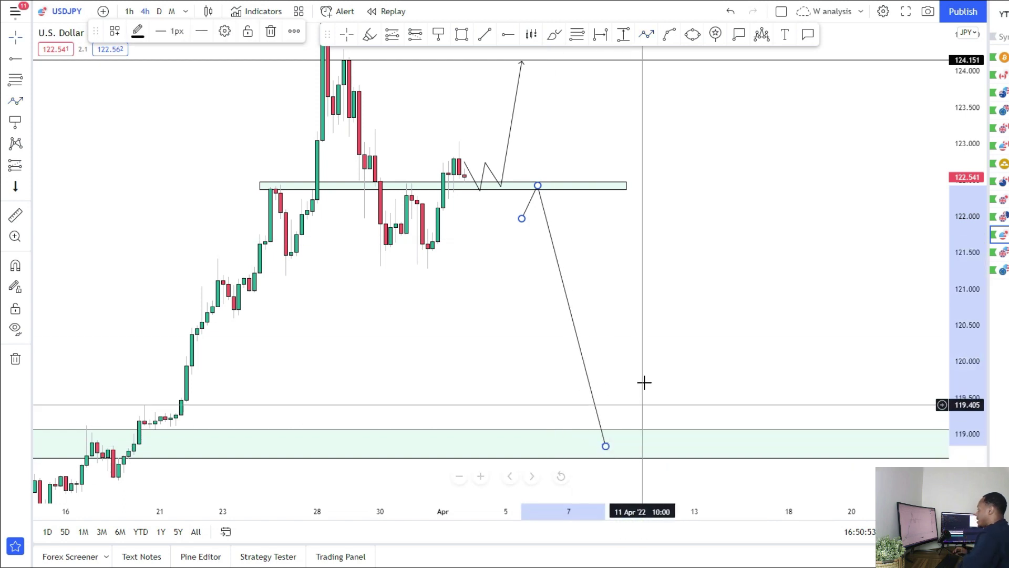
pyautogui.click(663, 317)
# Step: Draw a thin support rectangle at about 121.4 across the pullback lows, from 24 March to 11 April
pyautogui.click(463, 35)
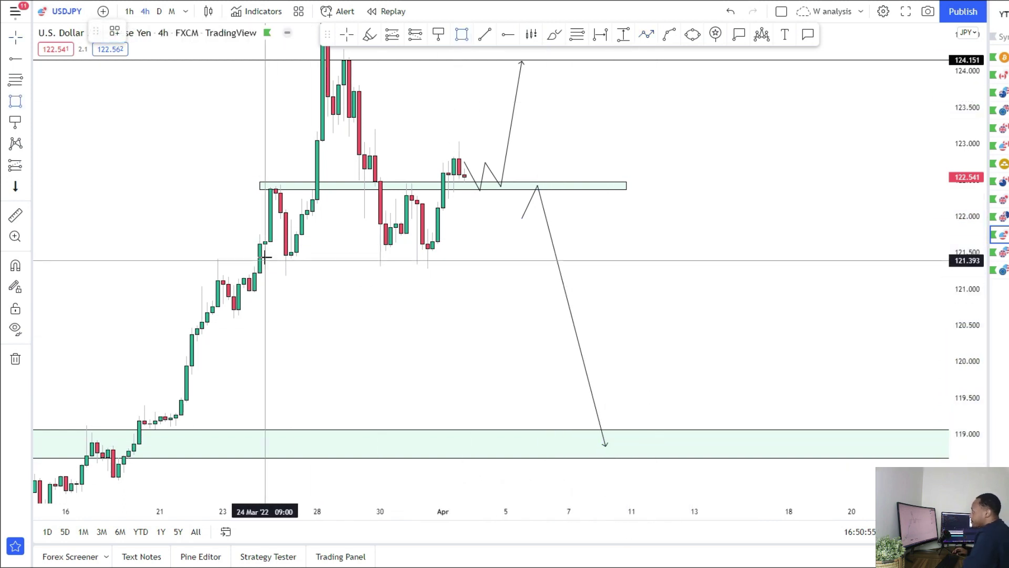
pyautogui.click(276, 255)
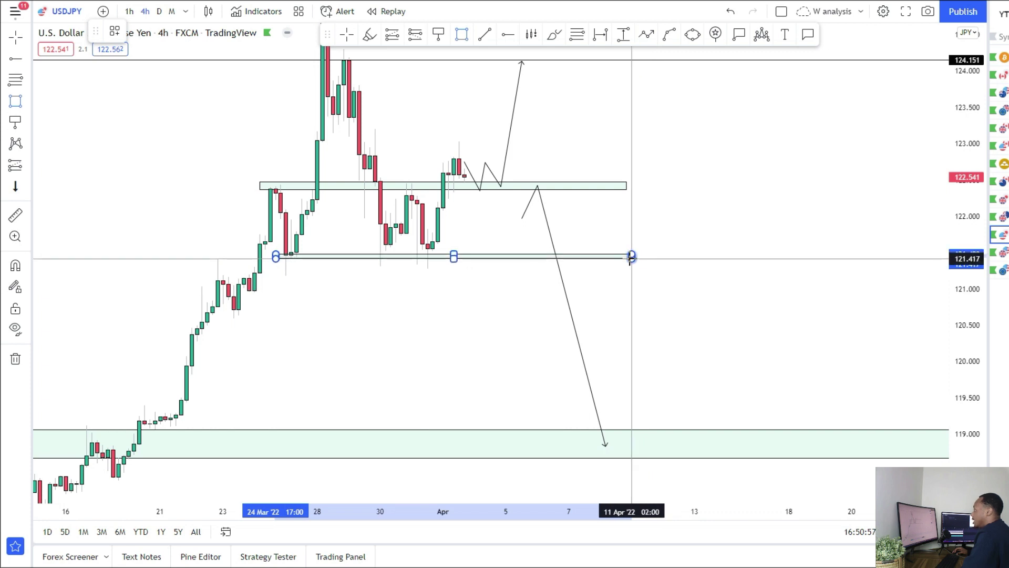
pyautogui.click(632, 256)
# Step: Draw a second bearish path from about 121.0 up to the thin 121.4 zone and down into the lower support zone
pyautogui.click(646, 34)
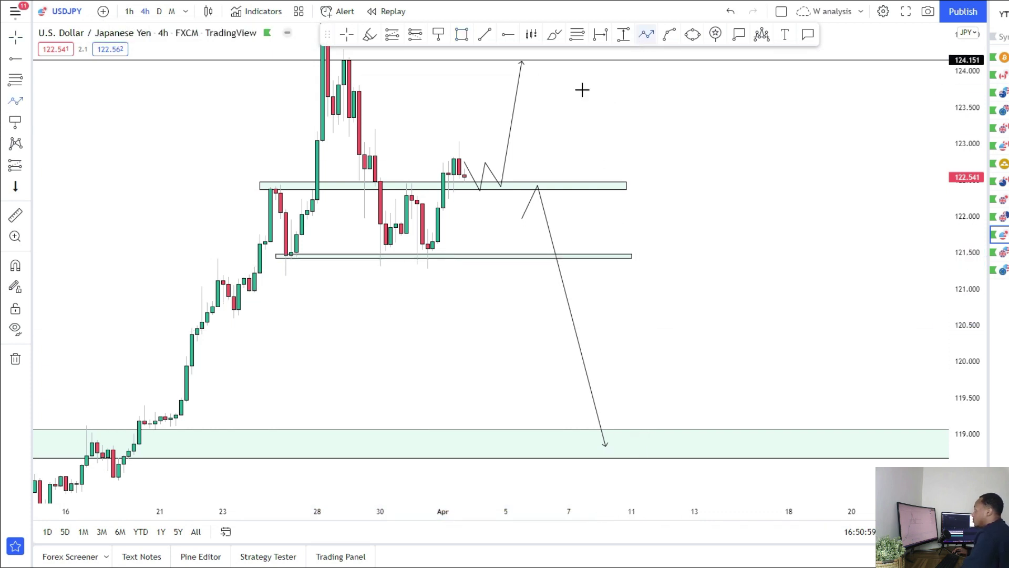
pyautogui.click(595, 284)
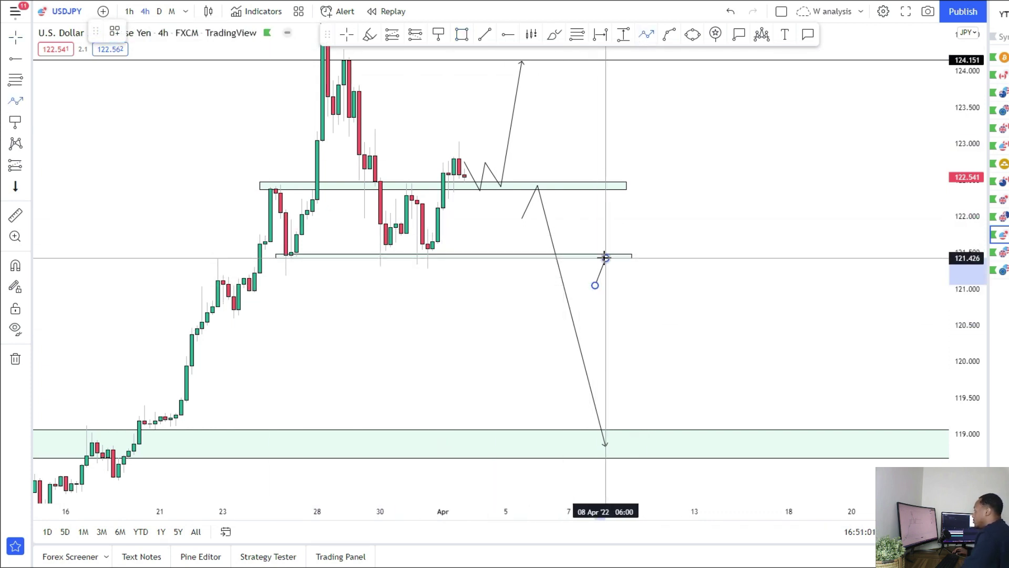
pyautogui.click(605, 257)
pyautogui.doubleClick(653, 446)
# Step: Mark the 24 March high, the 28 March peak and the projected retest of the 122.4 zone with orange highlighter dots
pyautogui.moveTo(360, 304); pyautogui.dragTo(375, 352)
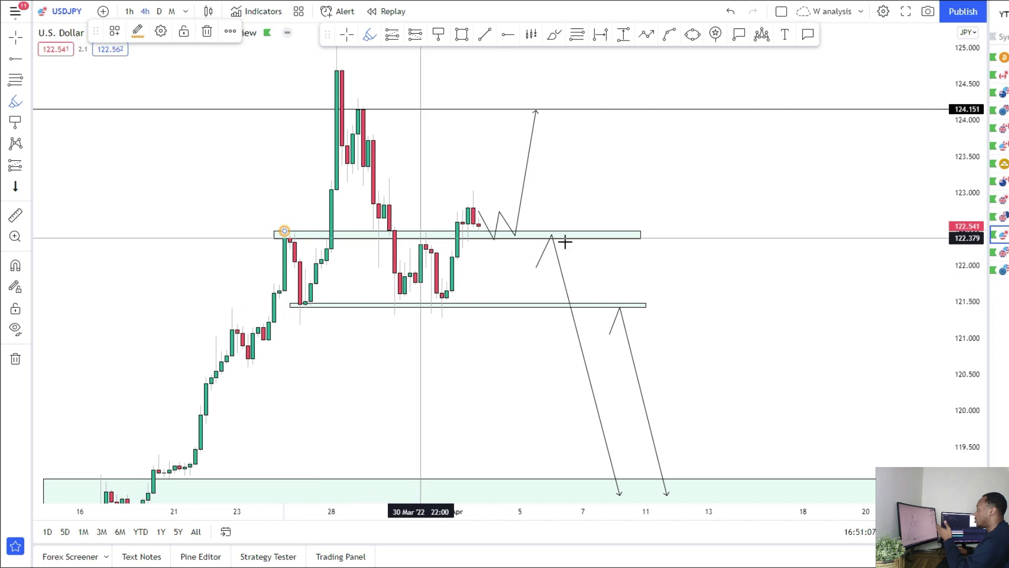
pyautogui.moveTo(956, 141); pyautogui.dragTo(957, 199)
pyautogui.click(331, 69)
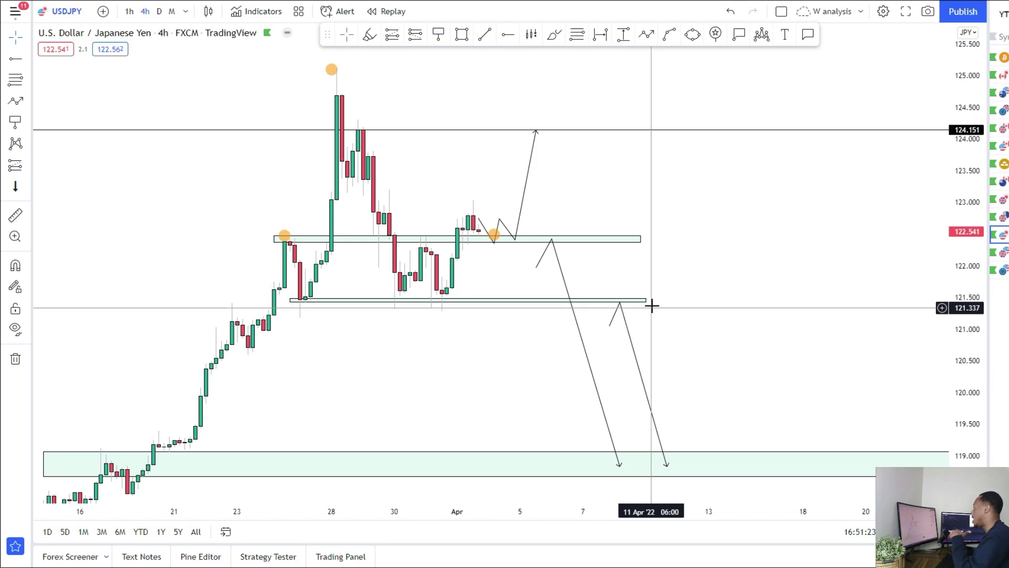
# Step: Place a short position at the 122.4 zone retest with entry 122.307, stop 122.762 and target 118.961
pyautogui.moveTo(653, 323); pyautogui.dragTo(638, 258)
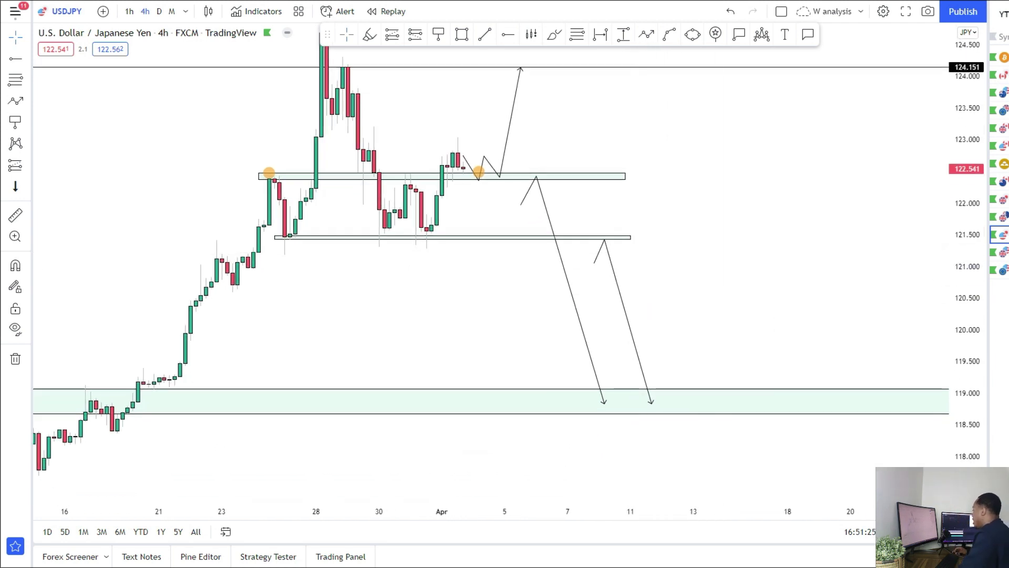
pyautogui.moveTo(966, 408); pyautogui.dragTo(965, 375)
pyautogui.moveTo(839, 321); pyautogui.dragTo(835, 349)
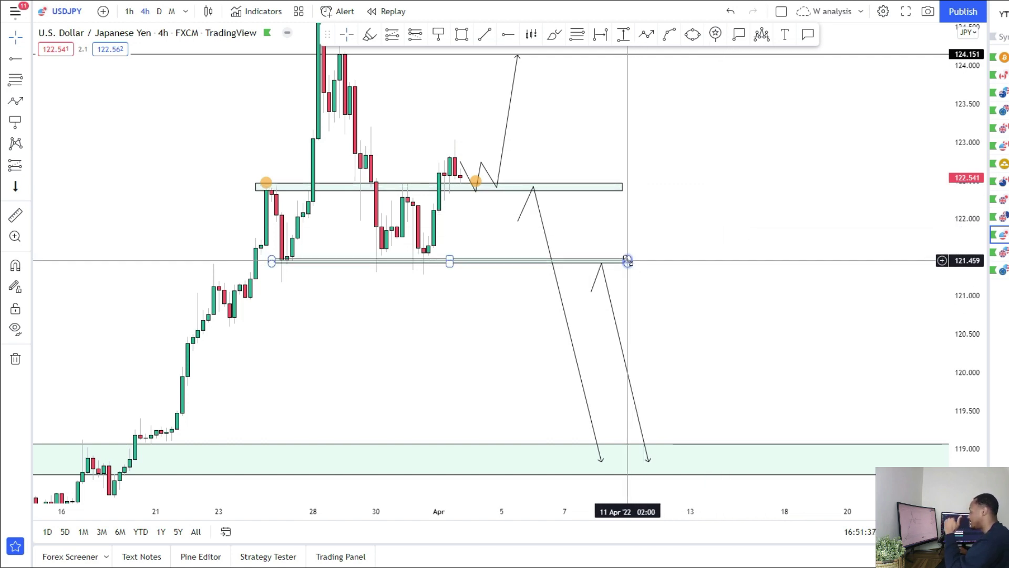
pyautogui.click(28, 168)
pyautogui.click(79, 189)
pyautogui.click(528, 193)
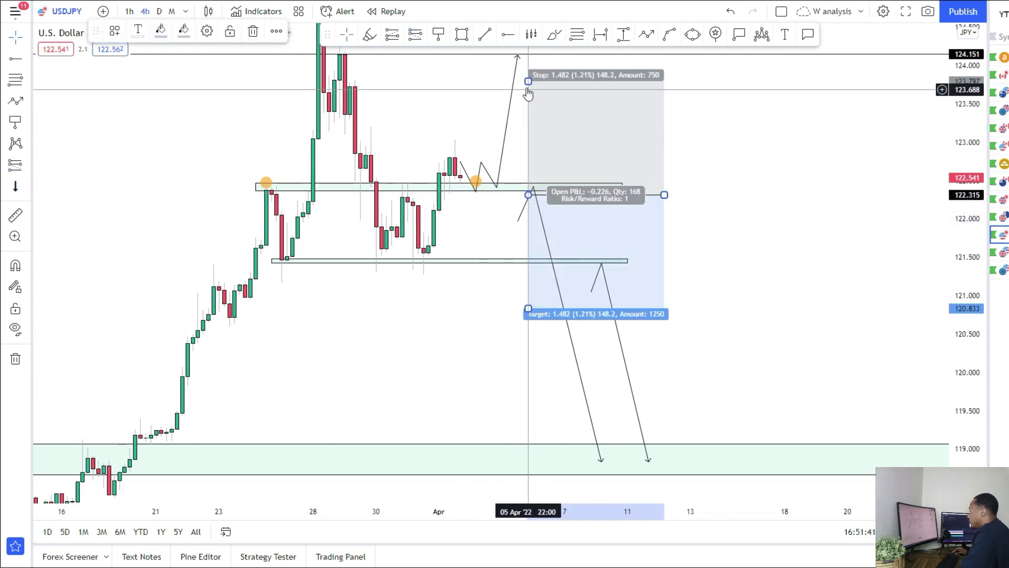
pyautogui.moveTo(528, 81); pyautogui.dragTo(528, 159)
pyautogui.moveTo(529, 310); pyautogui.dragTo(528, 452)
pyautogui.moveTo(565, 282); pyautogui.dragTo(576, 278)
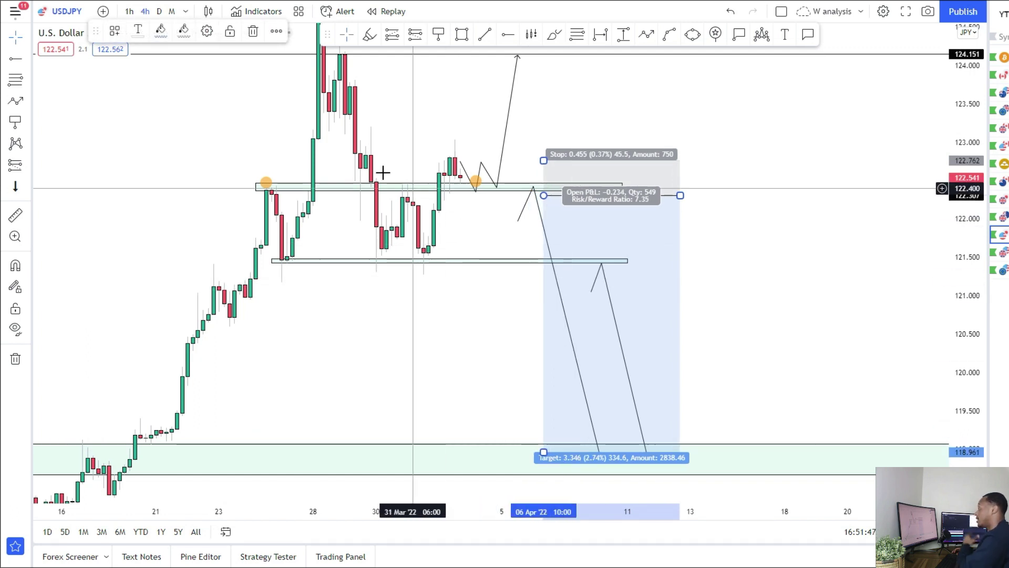
pyautogui.click(368, 108)
# Step: Place a long position at the projected retest of the 122.4 zone with entry 122.485, stop 122.030 and target 124.135
pyautogui.moveTo(367, 108); pyautogui.dragTo(371, 150)
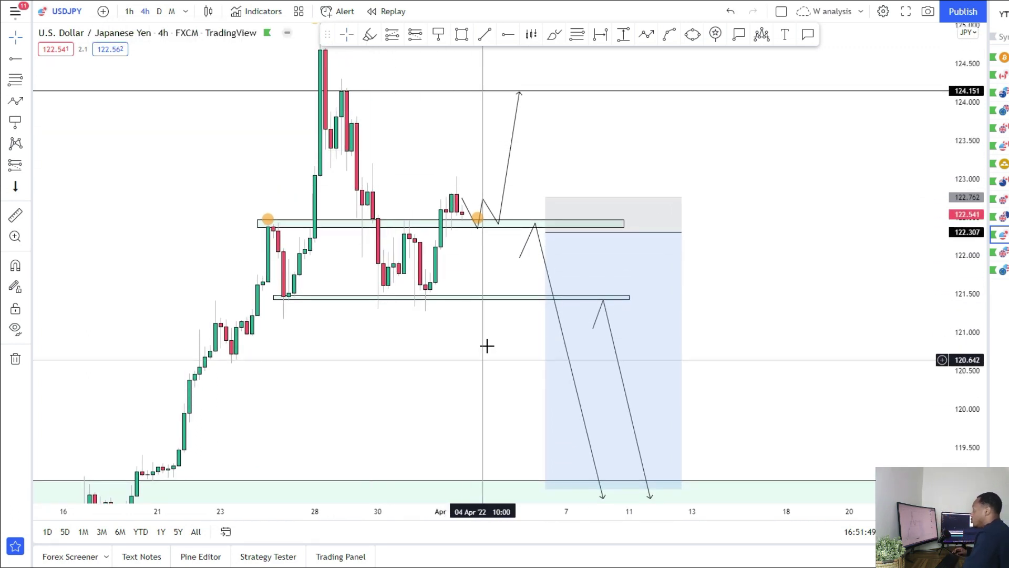
pyautogui.moveTo(486, 344); pyautogui.dragTo(469, 379)
pyautogui.click(27, 166)
pyautogui.click(59, 166)
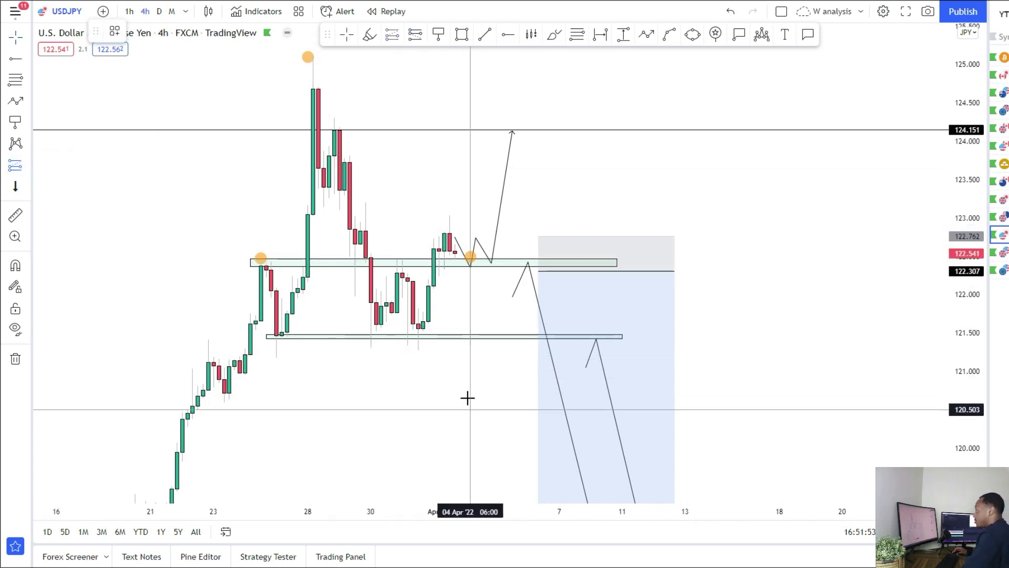
pyautogui.scroll(2, 467, 398)
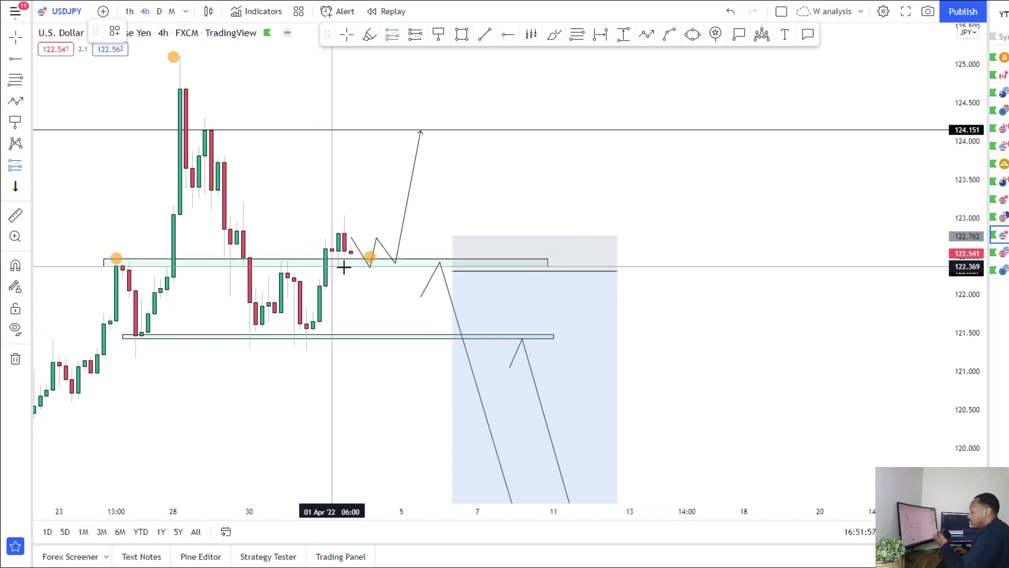
pyautogui.click(363, 258)
pyautogui.moveTo(363, 330); pyautogui.dragTo(364, 282)
pyautogui.moveTo(503, 257); pyautogui.dragTo(427, 258)
pyautogui.moveTo(364, 184); pyautogui.dragTo(373, 132)
pyautogui.moveTo(299, 209); pyautogui.dragTo(325, 157)
pyautogui.scroll(-2, 342, 216)
pyautogui.moveTo(491, 230); pyautogui.dragTo(493, 240)
pyautogui.moveTo(789, 165); pyautogui.dragTo(766, 223)
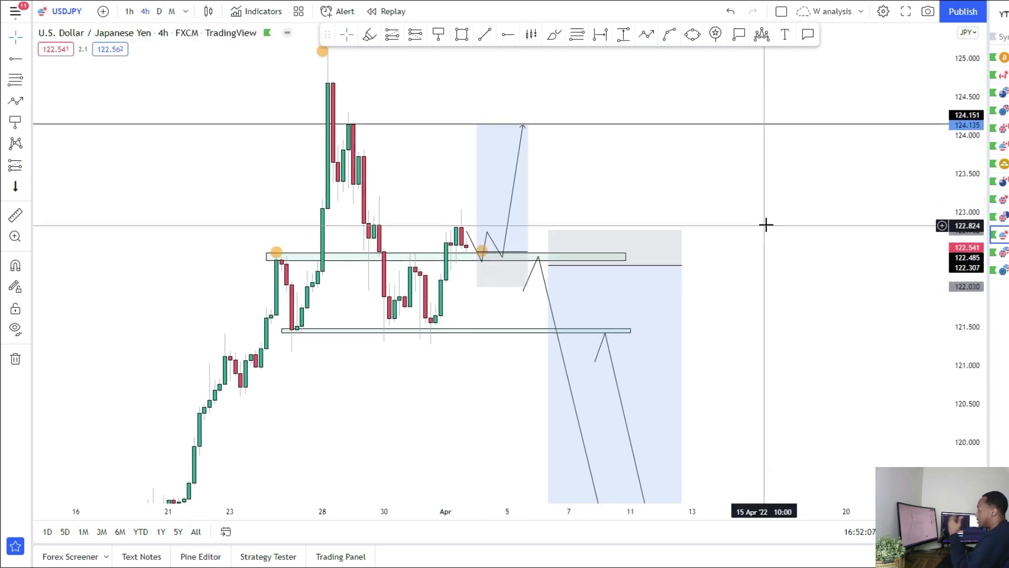
pyautogui.click(487, 239)
pyautogui.moveTo(731, 215); pyautogui.dragTo(703, 154)
pyautogui.click(648, 190)
pyautogui.click(723, 282)
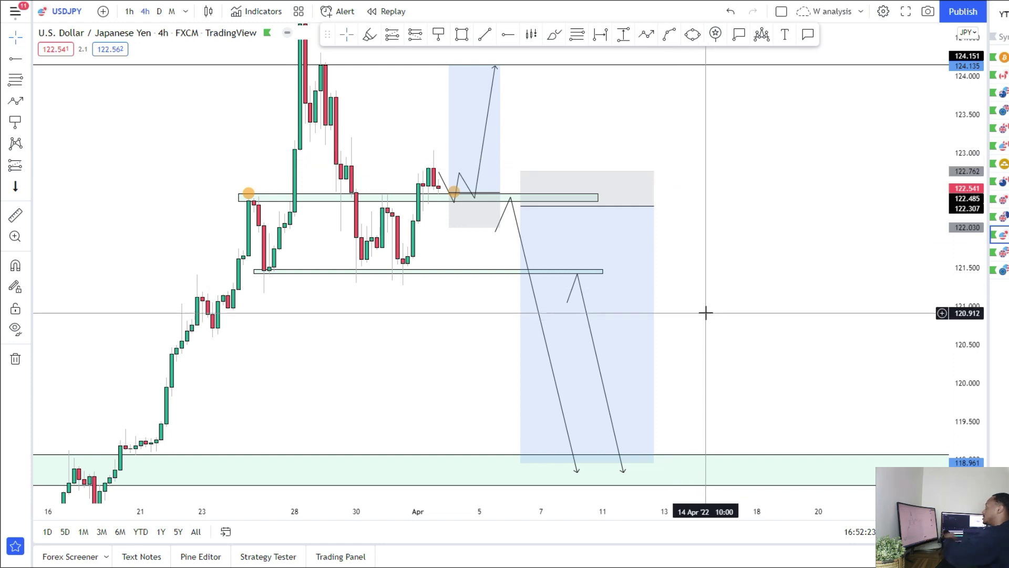
pyautogui.moveTo(721, 394); pyautogui.dragTo(718, 365)
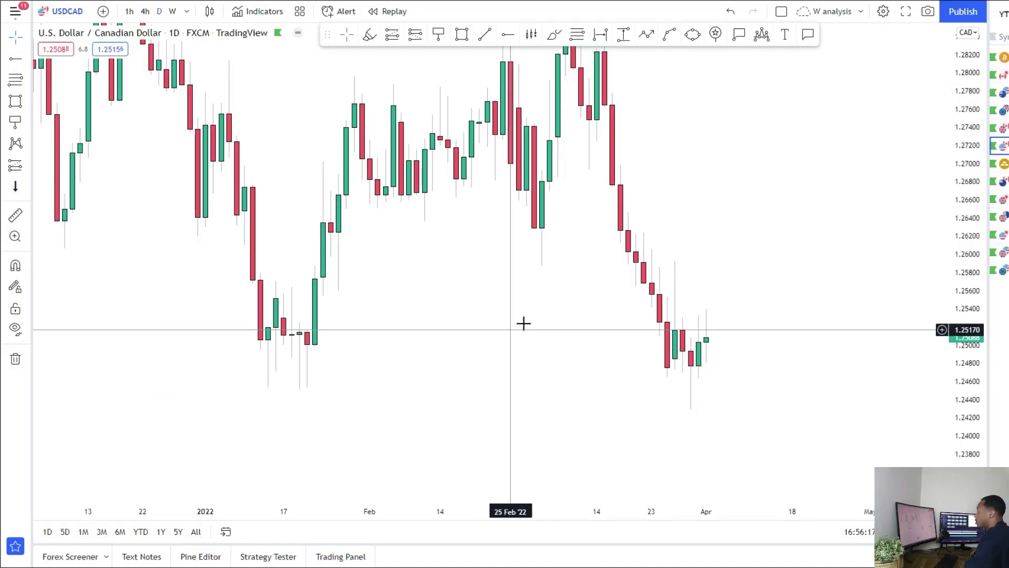
# Step: Box the late-March consolidation on the USDCAD daily chart with a rectangle, and delete that rectangle
pyautogui.moveTo(523, 323)
pyautogui.mouseDown()
pyautogui.moveTo(552, 273)
pyautogui.moveTo(521, 304)
pyautogui.moveTo(434, 289)
pyautogui.mouseUp()
pyautogui.click(461, 35)
pyautogui.moveTo(585, 246)
pyautogui.mouseDown()
pyautogui.moveTo(613, 293)
pyautogui.moveTo(687, 292)
pyautogui.mouseUp()
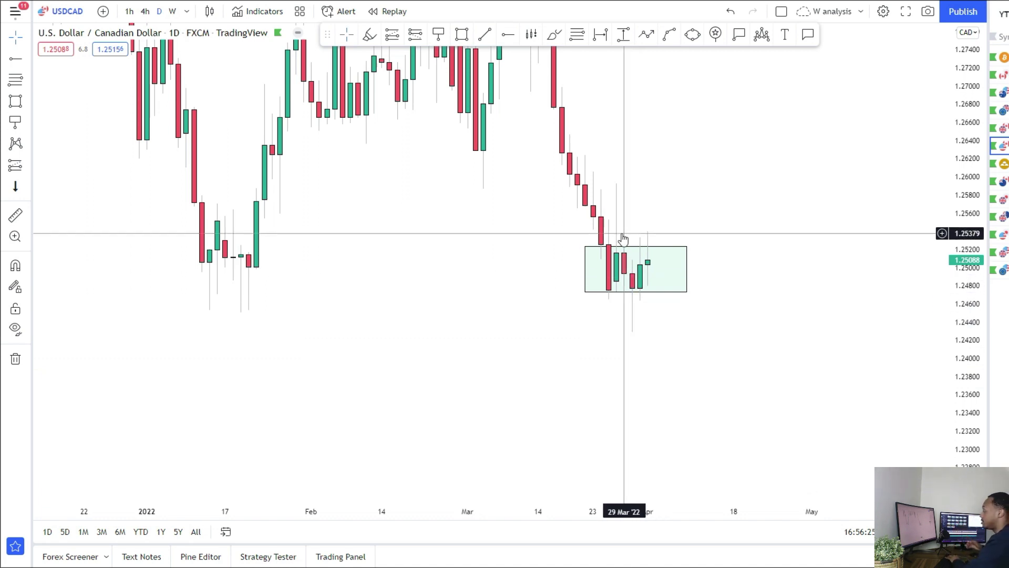
pyautogui.click(683, 288)
pyautogui.press('Delete')
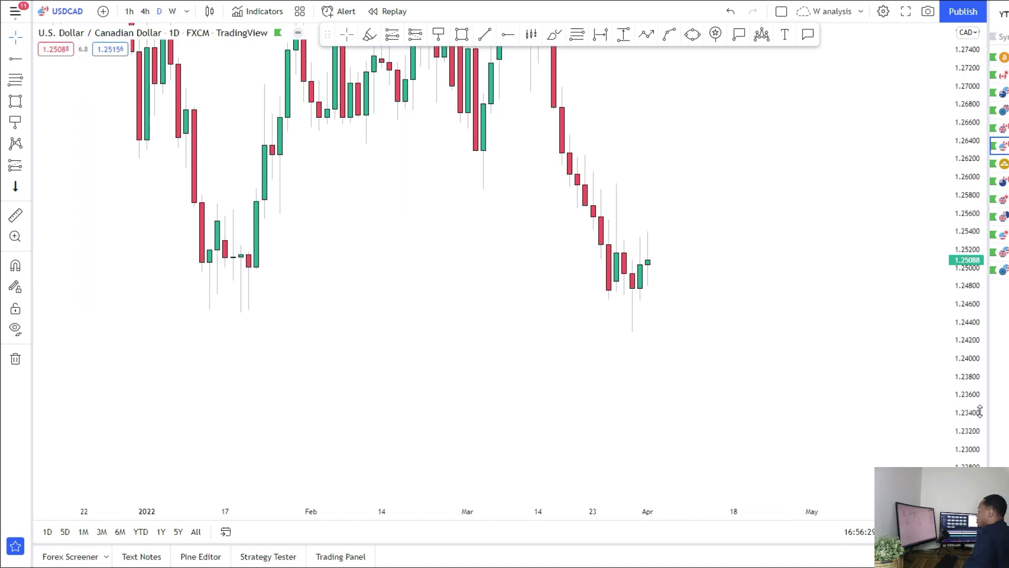
# Step: Draw a support rectangle from about 1.2343 to 1.22939 over the October 2021 lows, starting 13 October and extending to late April 2022
pyautogui.moveTo(980, 411); pyautogui.dragTo(980, 380)
pyautogui.moveTo(706, 374); pyautogui.dragTo(707, 304)
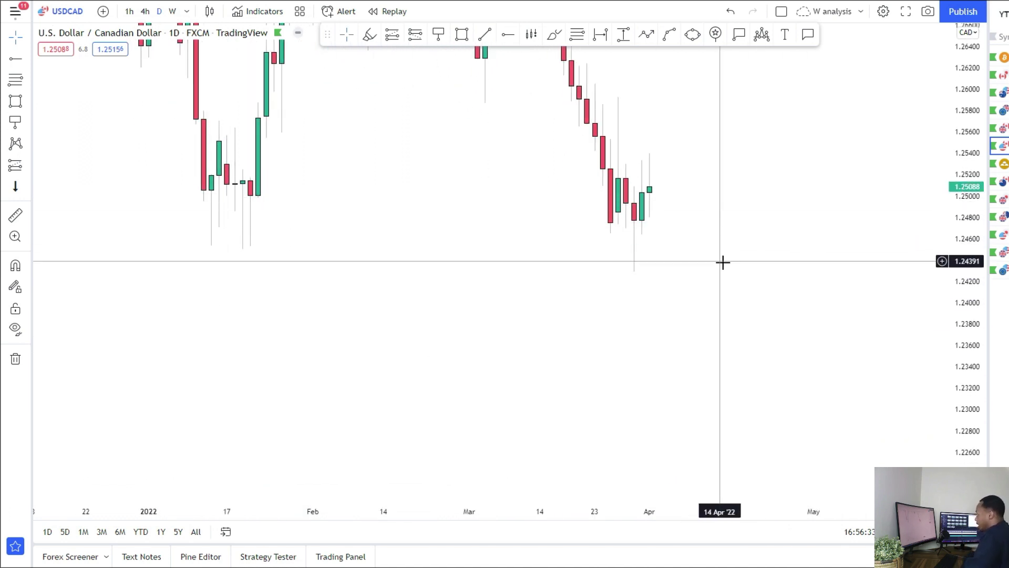
pyautogui.moveTo(367, 331); pyautogui.dragTo(464, 284)
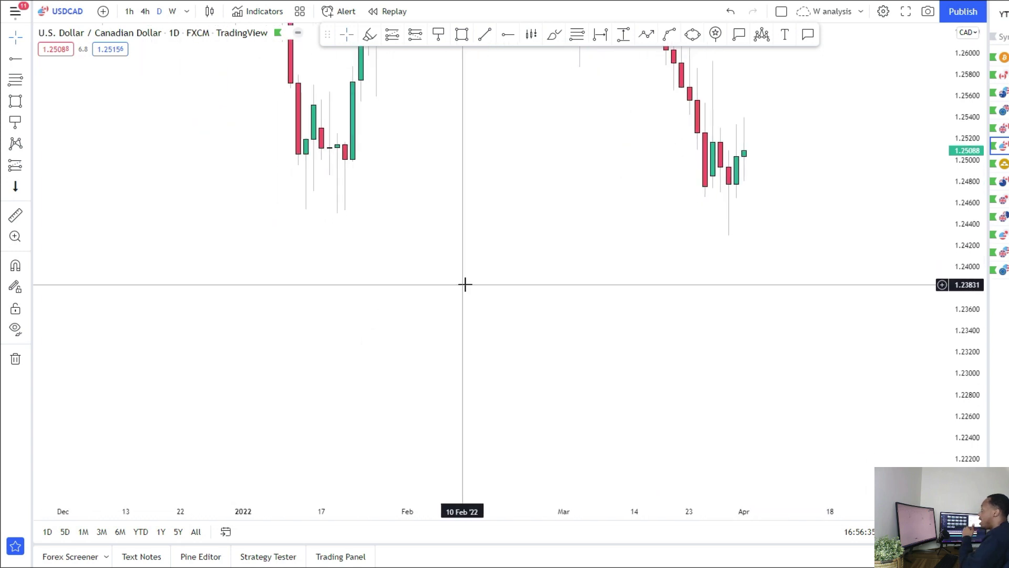
pyautogui.scroll(-2, 338, 88)
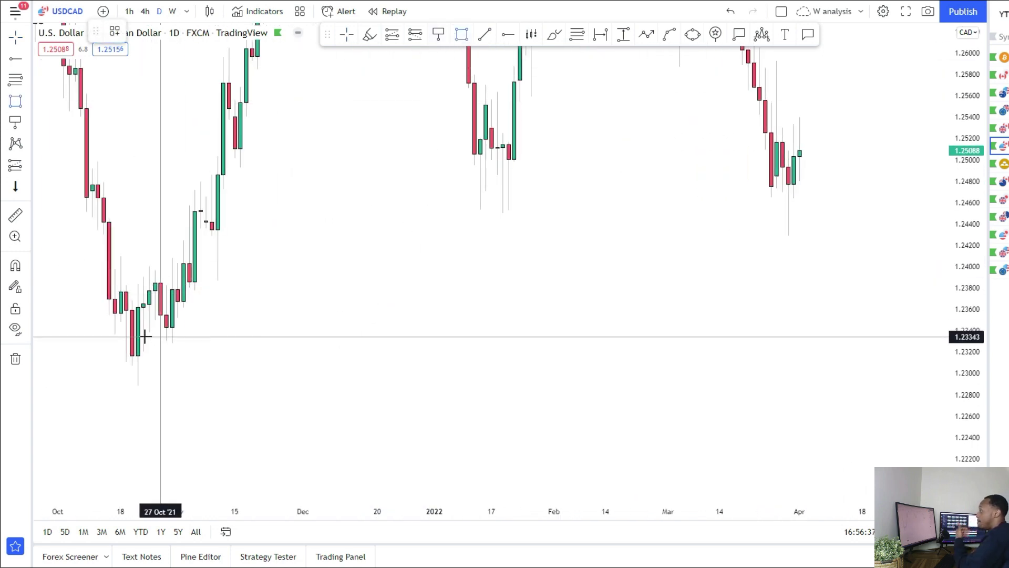
pyautogui.moveTo(103, 326); pyautogui.dragTo(897, 379)
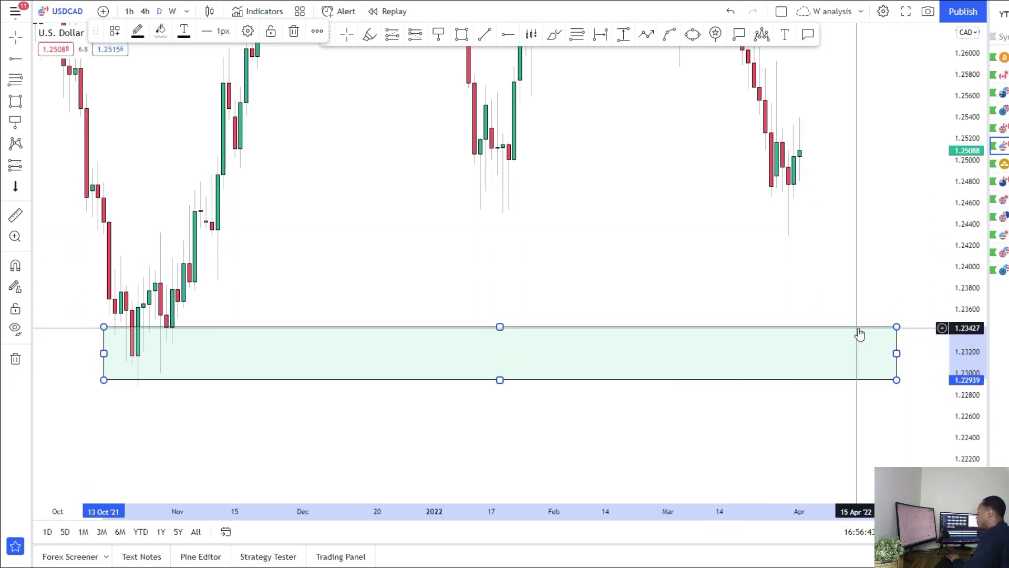
pyautogui.moveTo(903, 322); pyautogui.dragTo(843, 340)
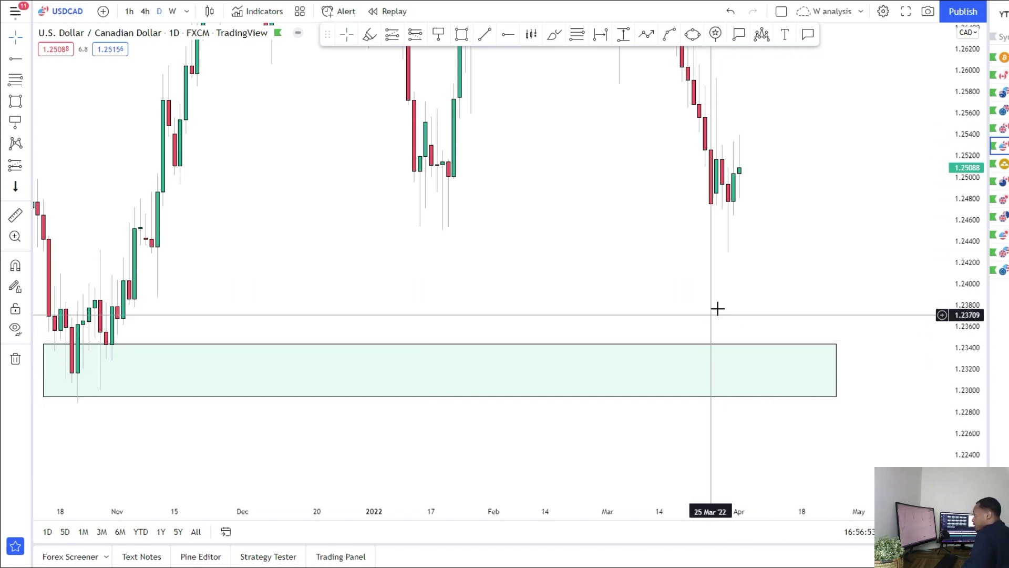
# Step: Change USDCAD to the 4-hour timeframe and draw a resistance rectangle from 1.26249 to 1.25871, spanning 2 March to 8 April
pyautogui.moveTo(709, 316); pyautogui.dragTo(676, 347)
pyautogui.moveTo(955, 343); pyautogui.dragTo(968, 339)
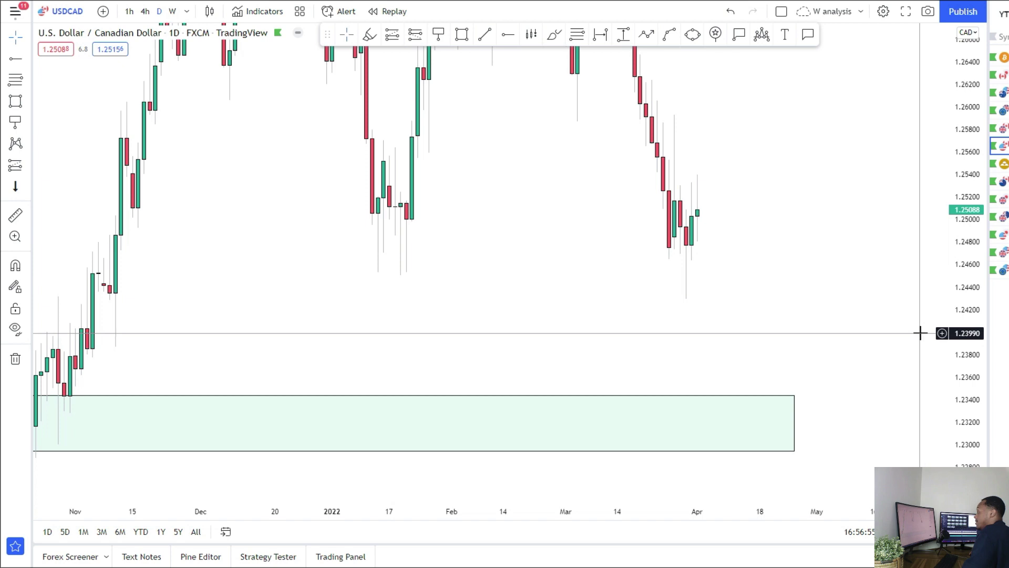
pyautogui.moveTo(869, 232); pyautogui.dragTo(827, 242)
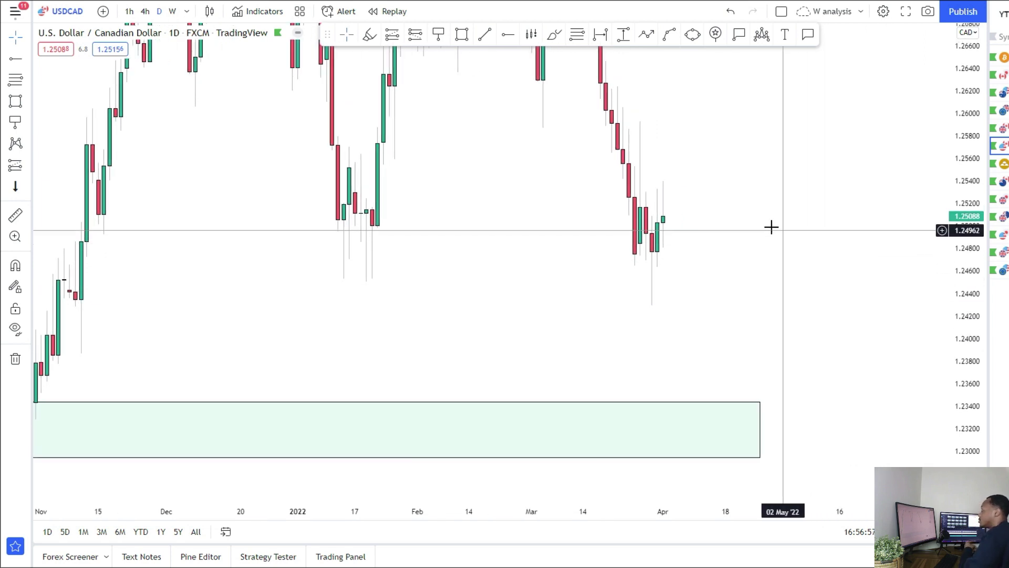
pyautogui.moveTo(746, 198); pyautogui.dragTo(680, 298)
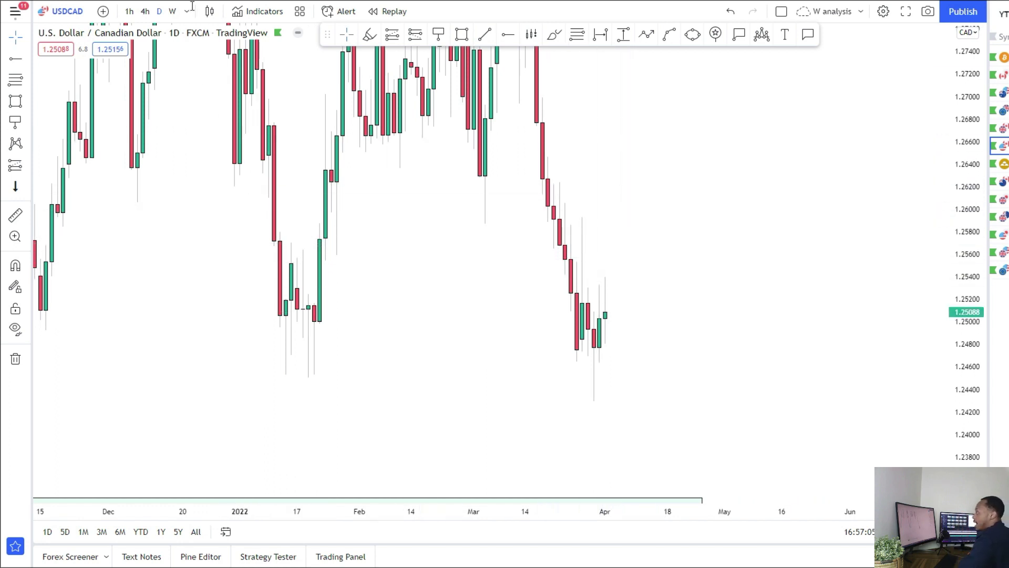
pyautogui.click(145, 12)
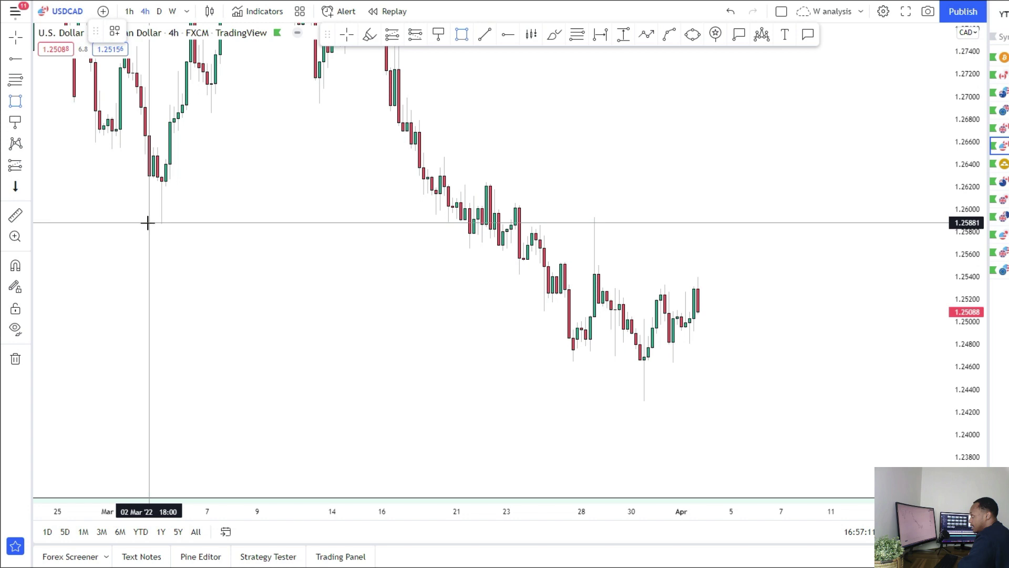
pyautogui.click(815, 187)
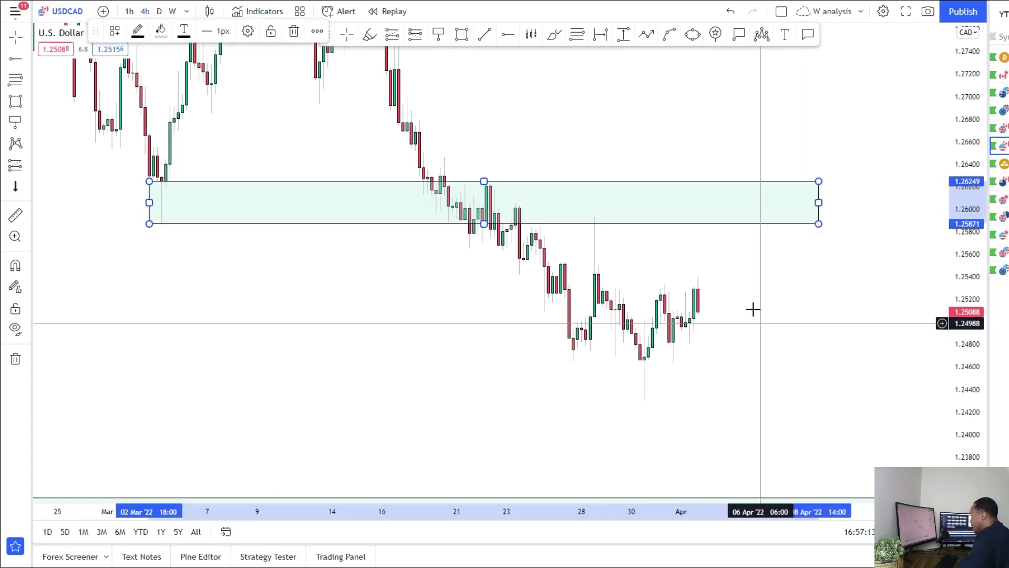
pyautogui.moveTo(753, 309); pyautogui.dragTo(740, 267)
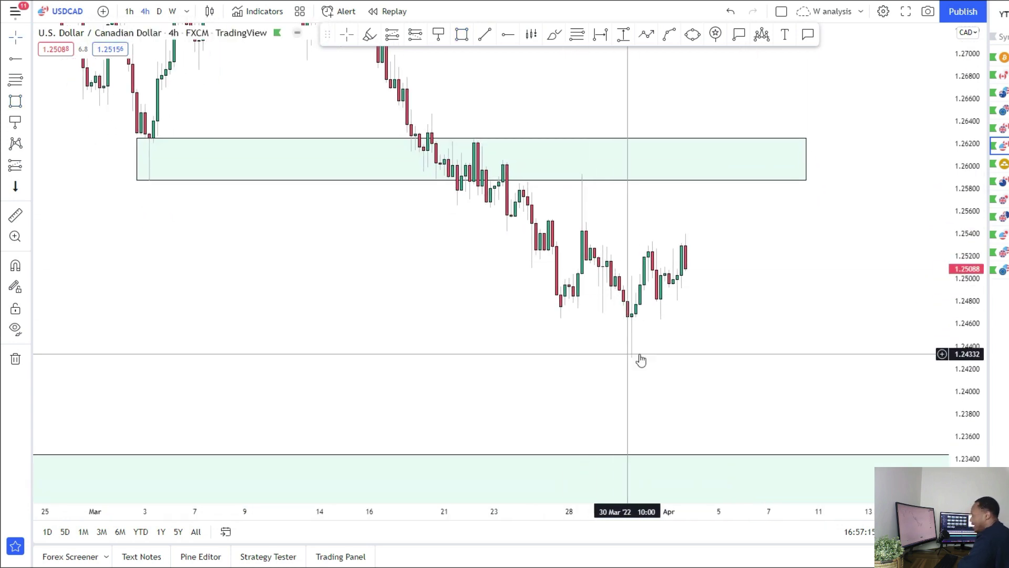
pyautogui.moveTo(710, 323); pyautogui.dragTo(687, 300)
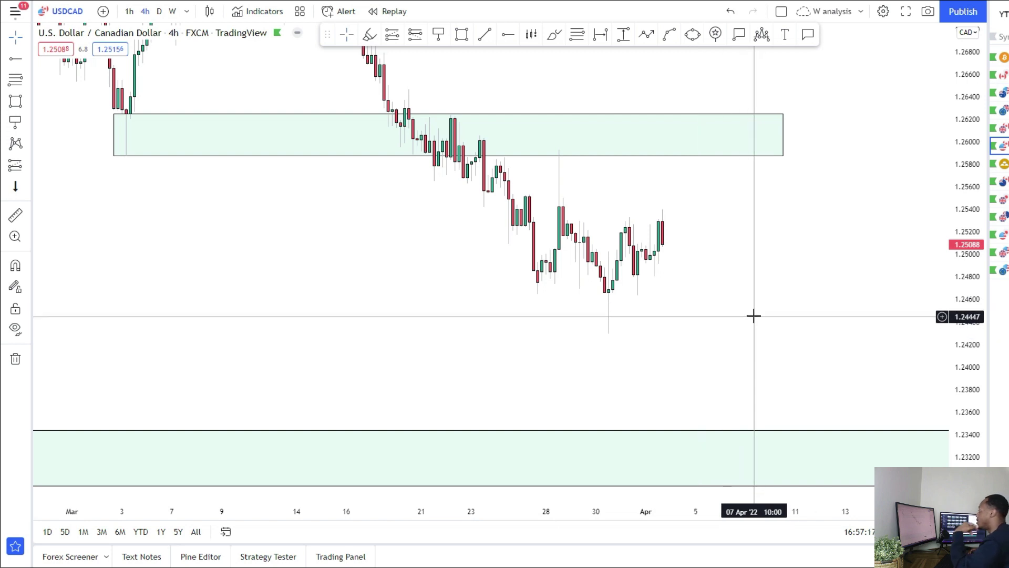
# Step: Draw a rectangle from about 1.2484 to 1.2469 over the late-March lows, and a bearish path from its retest down to about 1.2333
pyautogui.moveTo(737, 295); pyautogui.dragTo(654, 284)
pyautogui.moveTo(464, 258)
pyautogui.mouseDown()
pyautogui.moveTo(579, 284)
pyautogui.moveTo(714, 274)
pyautogui.mouseUp()
pyautogui.click(648, 37)
pyautogui.click(610, 294)
pyautogui.click(622, 265)
pyautogui.doubleClick(659, 429)
pyautogui.moveTo(710, 293); pyautogui.dragTo(681, 363)
# Step: Draw a path from about 1.2509 up to 1.2604, down to 1.2565, up to 1.2608, and down to about 1.2334 in the support zone
pyautogui.click(654, 34)
pyautogui.click(568, 300)
pyautogui.click(593, 193)
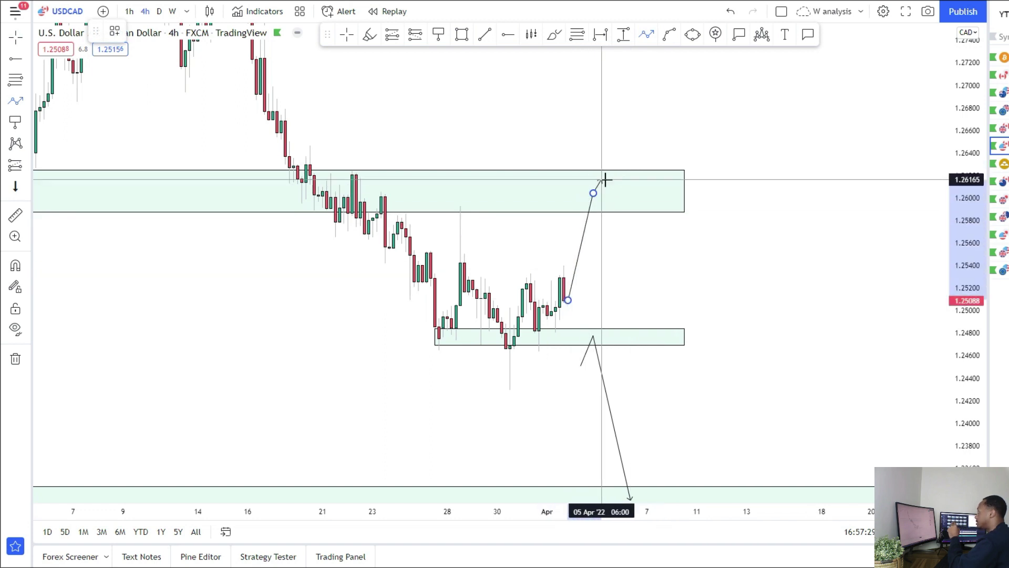
pyautogui.scroll(-4, 609, 191)
pyautogui.scroll(4, 421, 205)
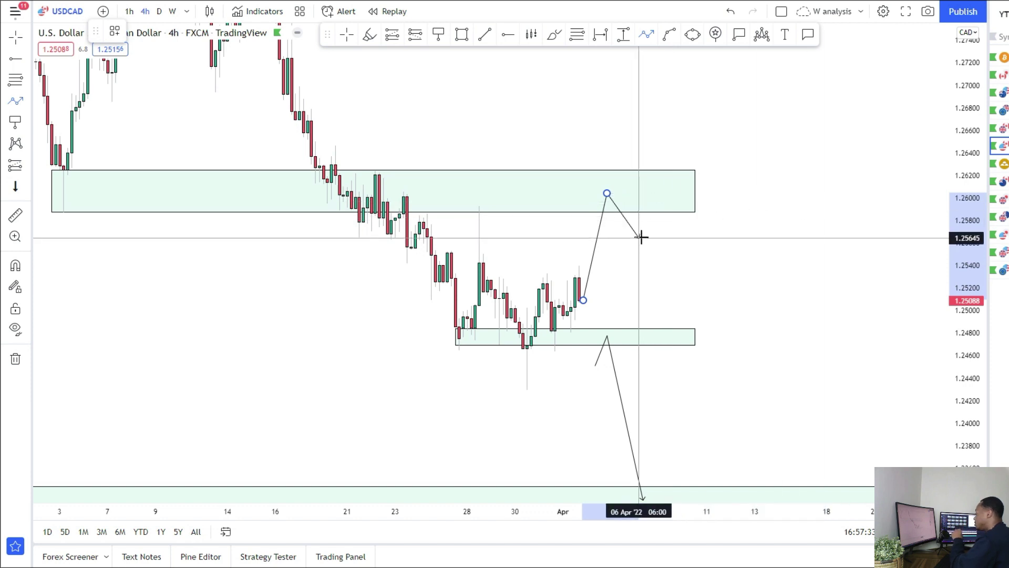
pyautogui.click(636, 238)
pyautogui.click(647, 188)
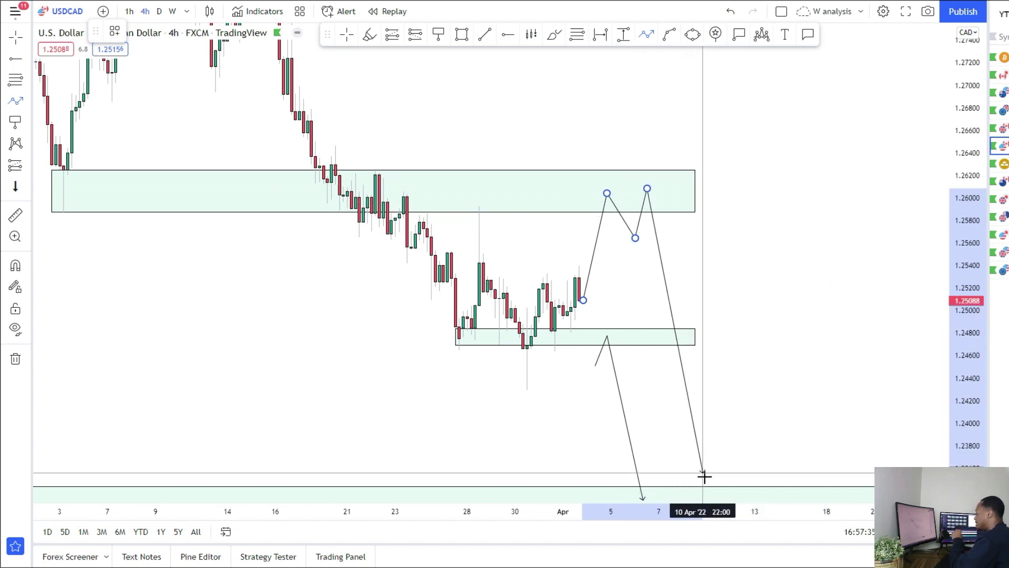
pyautogui.moveTo(741, 369); pyautogui.dragTo(720, 320)
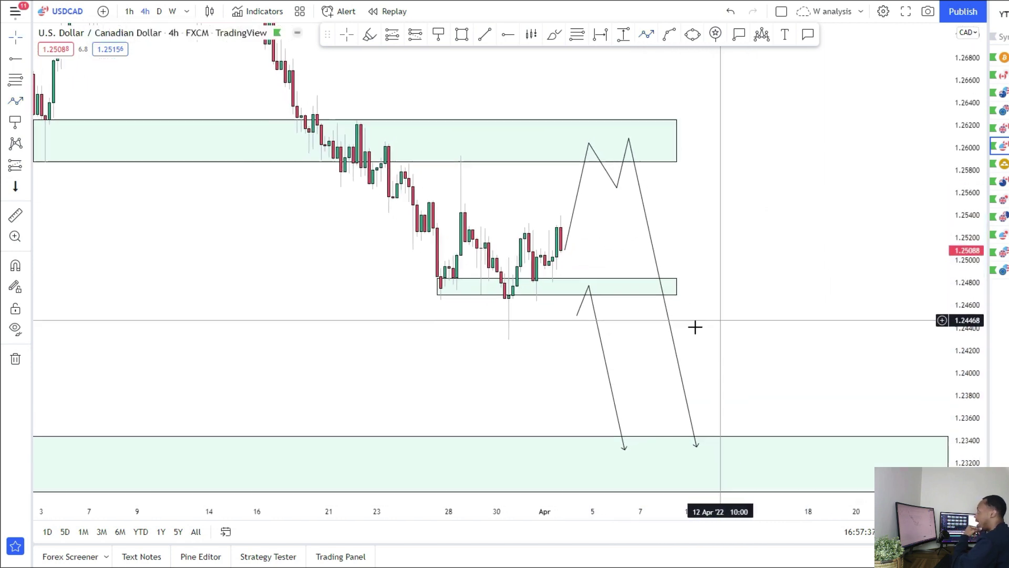
# Step: Place a short position at the upper resistance zone starting 7 April, with entry 1.25871, stop 1.26307 and target 1.23396
pyautogui.click(30, 168)
pyautogui.click(119, 189)
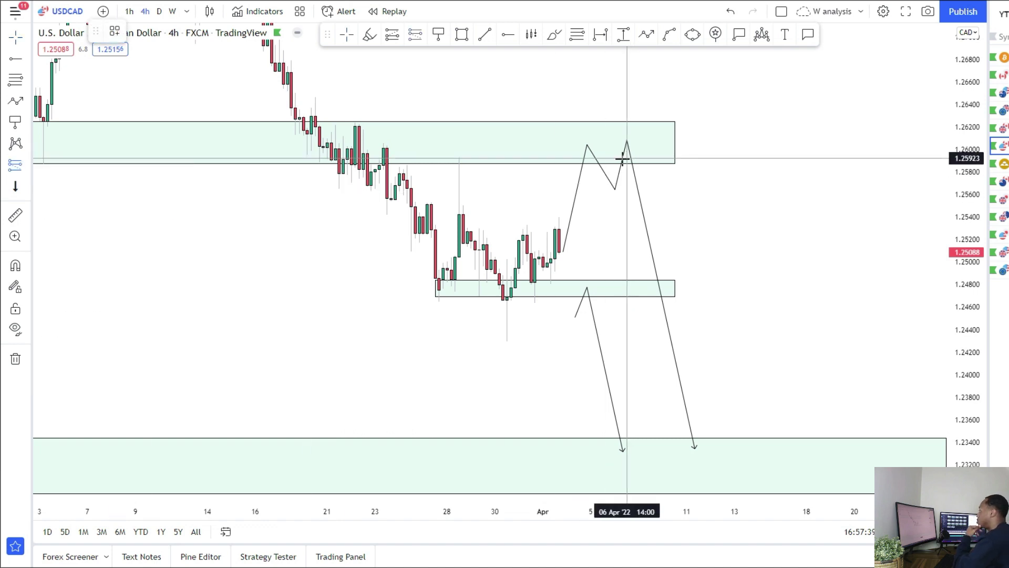
pyautogui.click(618, 162)
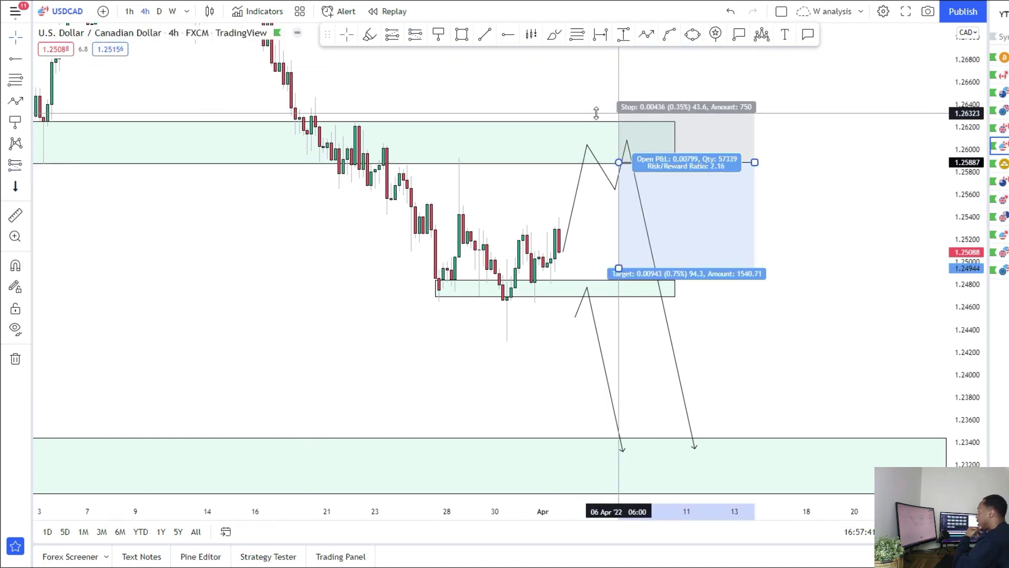
pyautogui.moveTo(780, 237); pyautogui.dragTo(770, 208)
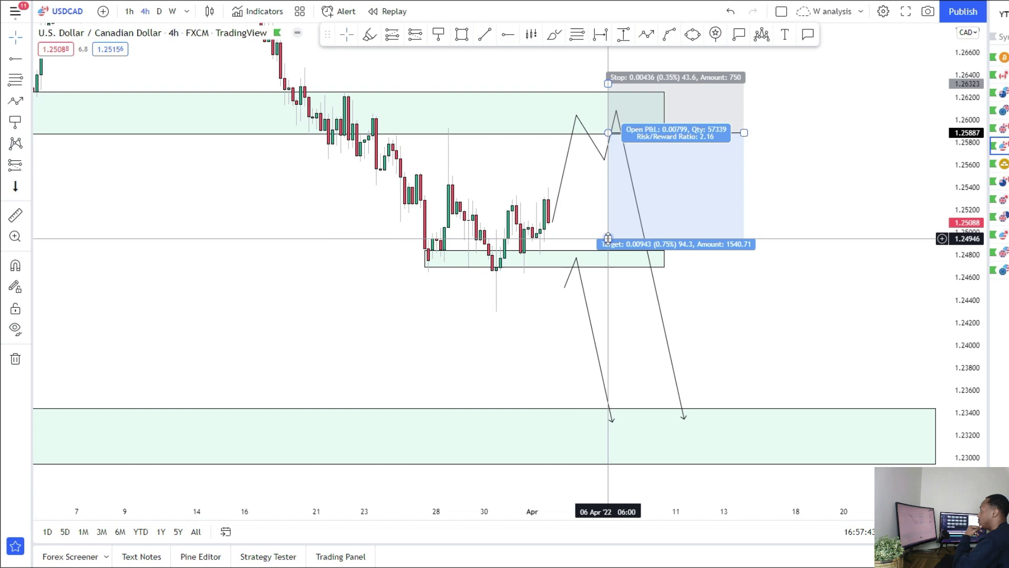
pyautogui.moveTo(603, 239); pyautogui.dragTo(603, 256)
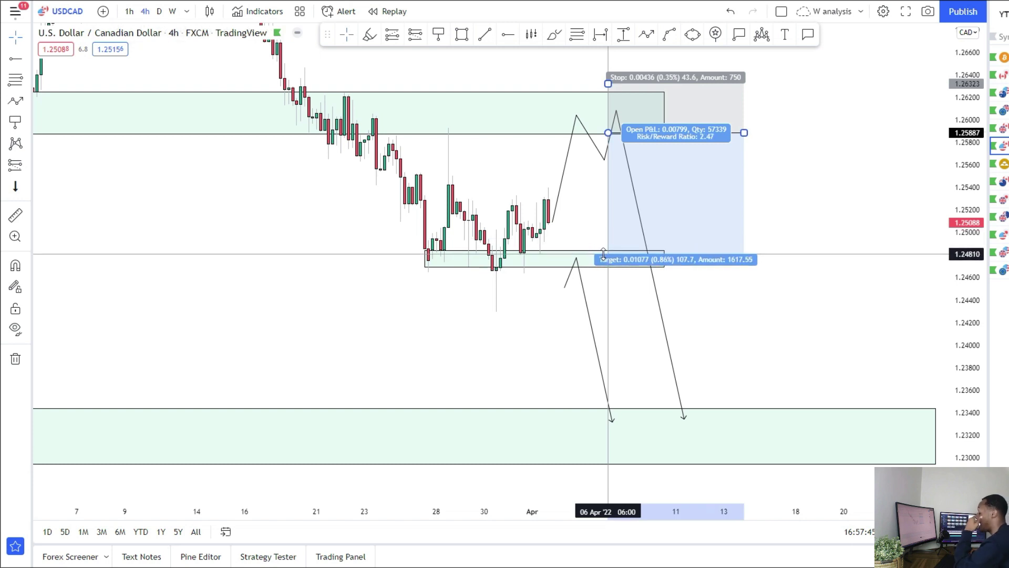
pyautogui.moveTo(603, 256); pyautogui.dragTo(603, 412)
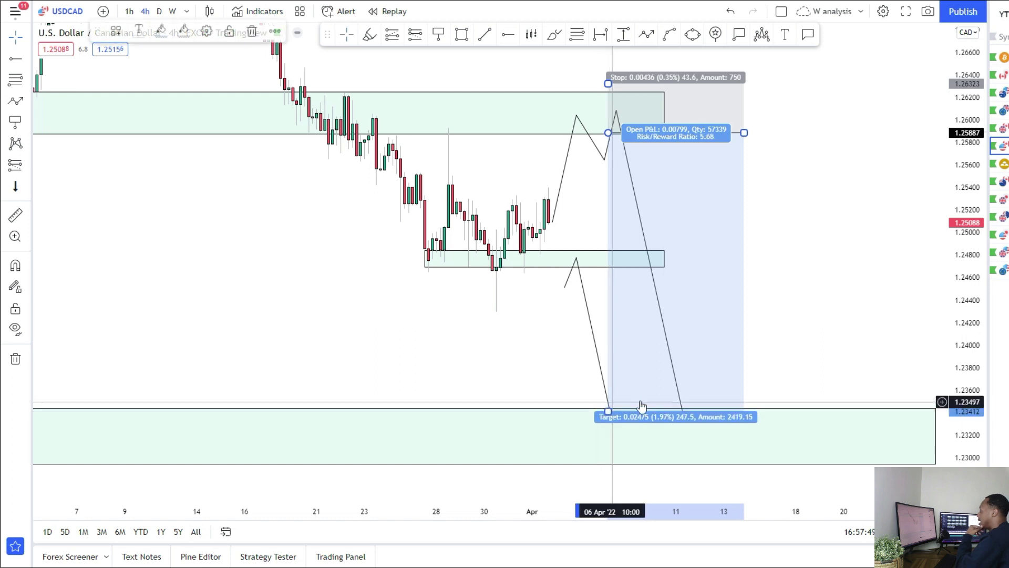
pyautogui.moveTo(703, 349); pyautogui.dragTo(712, 306)
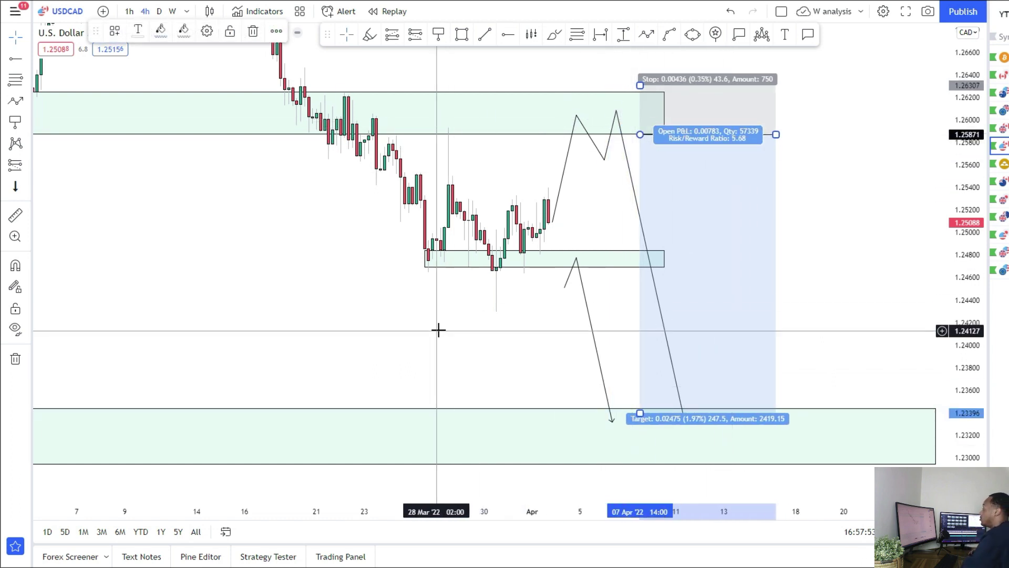
# Step: Place a second short position at the lower zone's retest from 4 April, with entry 1.24699 and stop 1.24983
pyautogui.moveTo(420, 312); pyautogui.dragTo(495, 277)
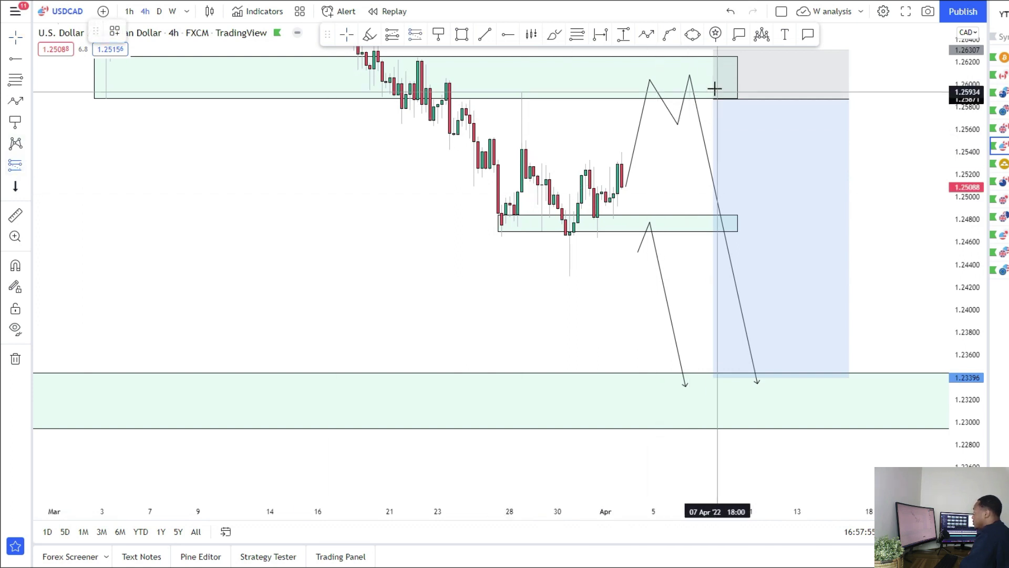
pyautogui.click(634, 231)
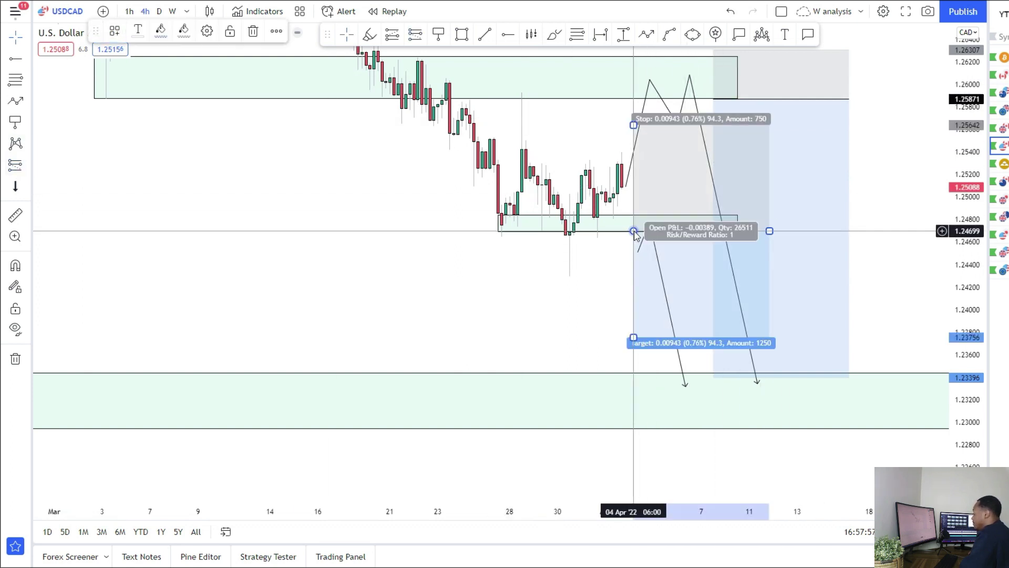
pyautogui.moveTo(634, 124); pyautogui.dragTo(628, 199)
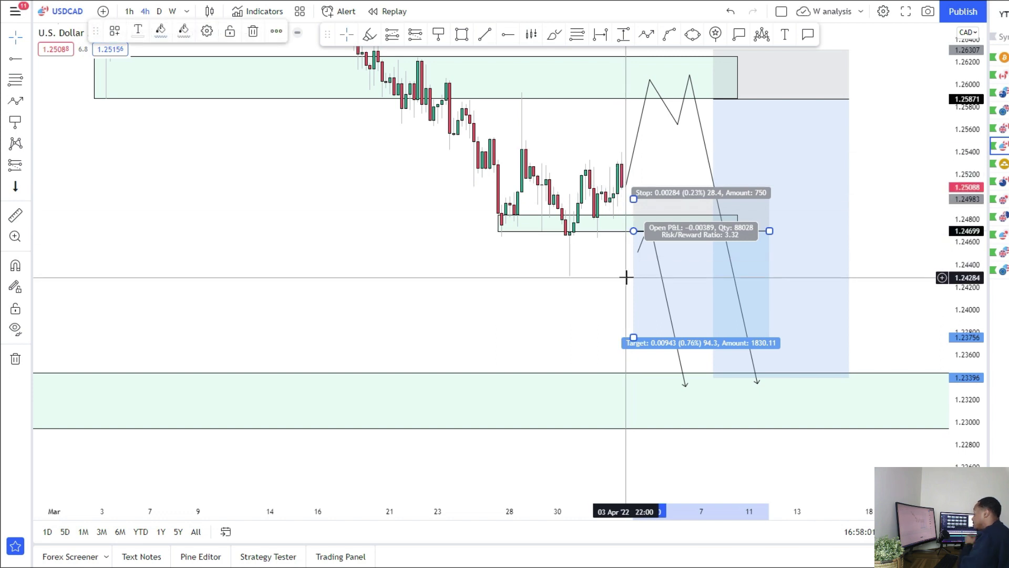
pyautogui.click(646, 34)
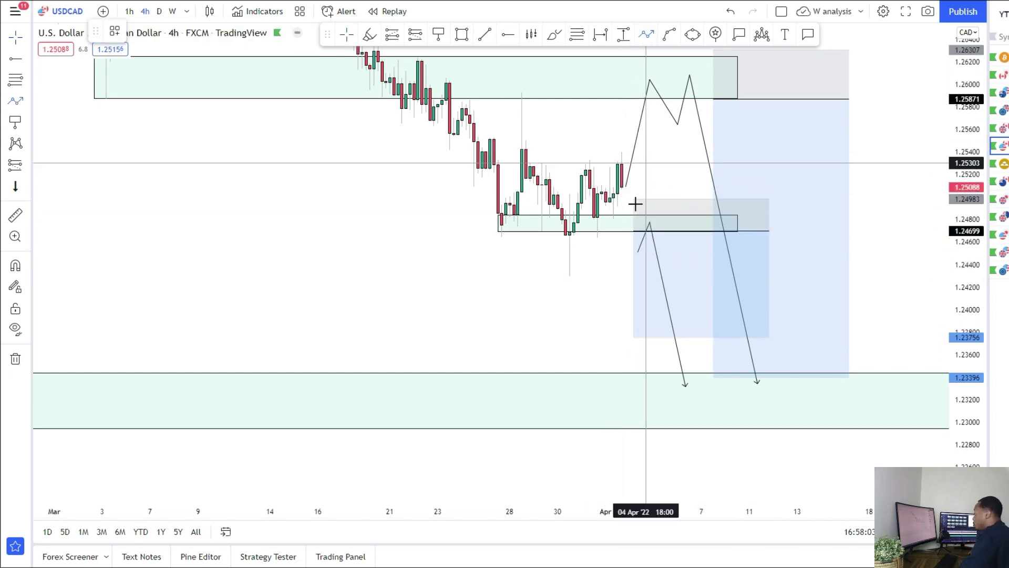
pyautogui.click(622, 174)
pyautogui.press('Escape')
# Step: Extend the second short position's target to 1.23391 and narrow its box to end around 7 April
pyautogui.moveTo(634, 337); pyautogui.dragTo(633, 377)
pyautogui.moveTo(769, 231); pyautogui.dragTo(706, 237)
pyautogui.rightClick(794, 219)
pyautogui.moveTo(871, 153); pyautogui.dragTo(822, 216)
pyautogui.scroll(-1, 862, 273)
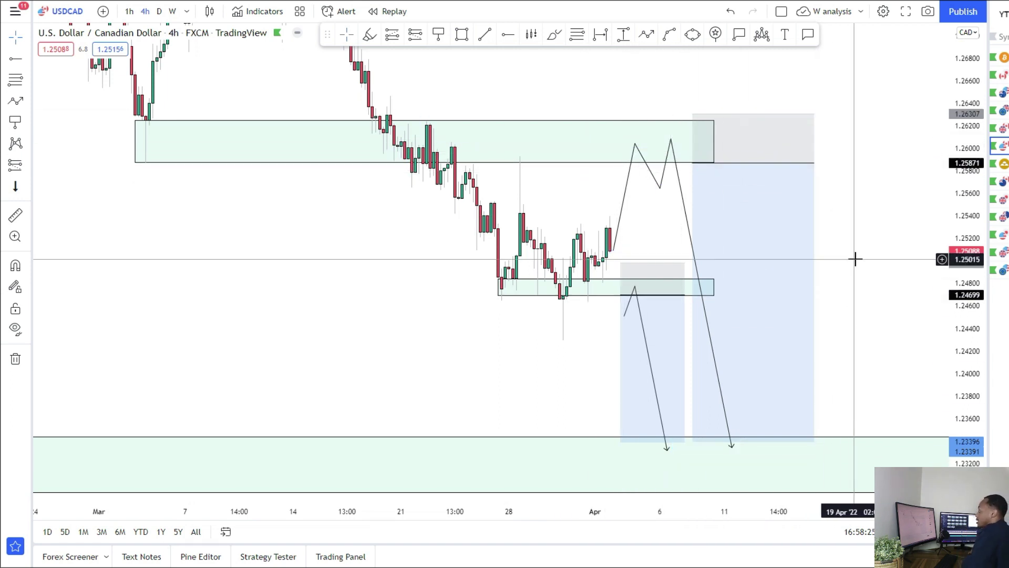
pyautogui.moveTo(854, 282); pyautogui.dragTo(850, 259)
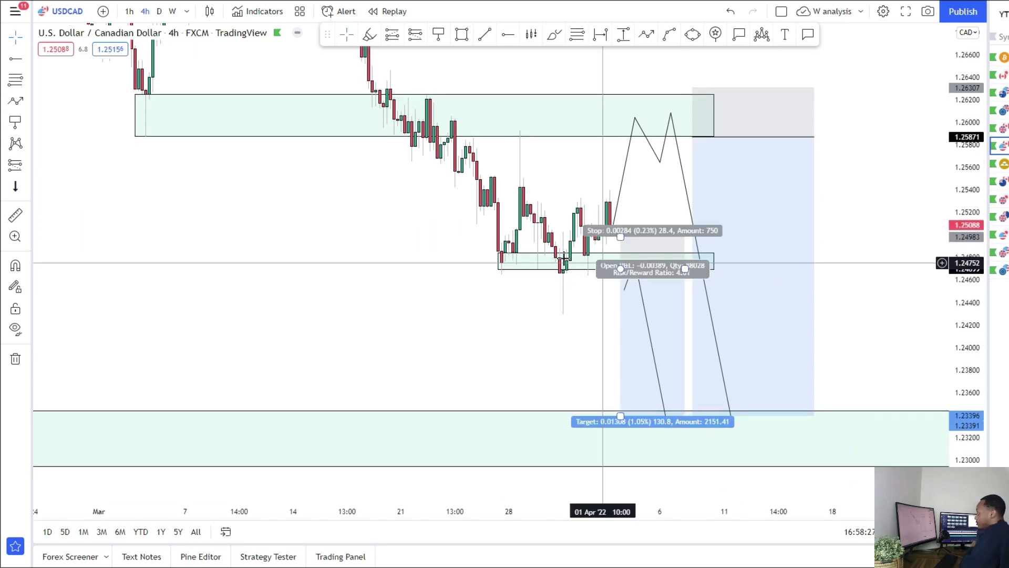
pyautogui.click(676, 249)
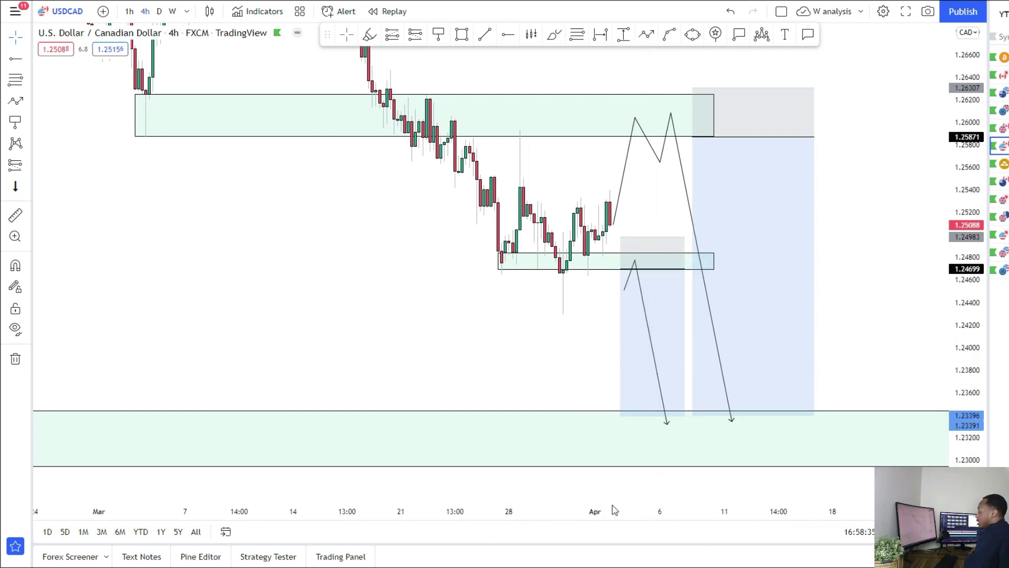
pyautogui.moveTo(864, 251); pyautogui.dragTo(847, 249)
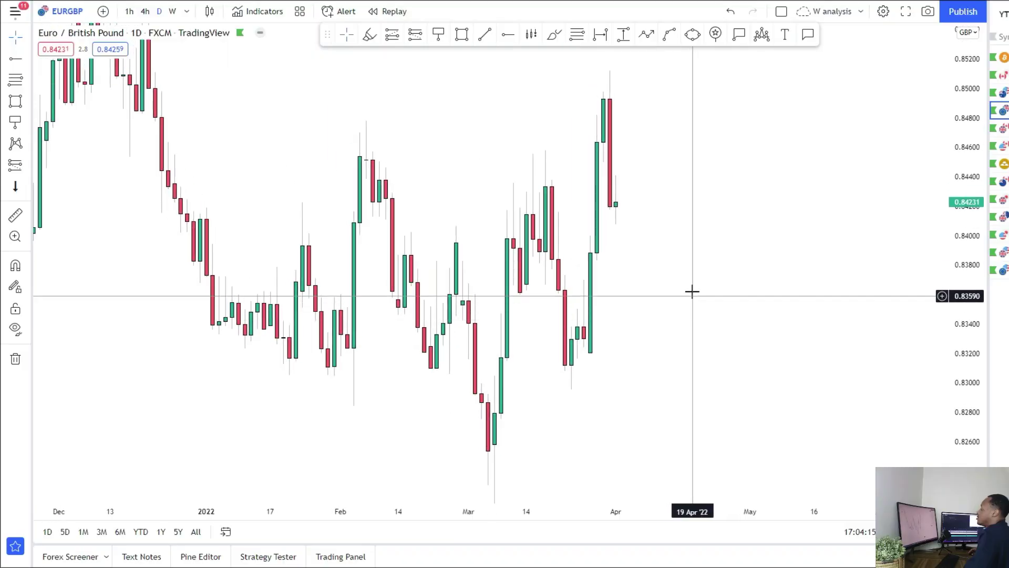
# Step: Draw a support rectangle from 0.83152 to 0.83068 on the EURGBP daily chart, spanning 17 January to 5 May 2022
pyautogui.scroll(-4, 690, 294)
pyautogui.moveTo(670, 295); pyautogui.dragTo(579, 235)
pyautogui.scroll(2, 581, 246)
pyautogui.moveTo(615, 310); pyautogui.dragTo(589, 372)
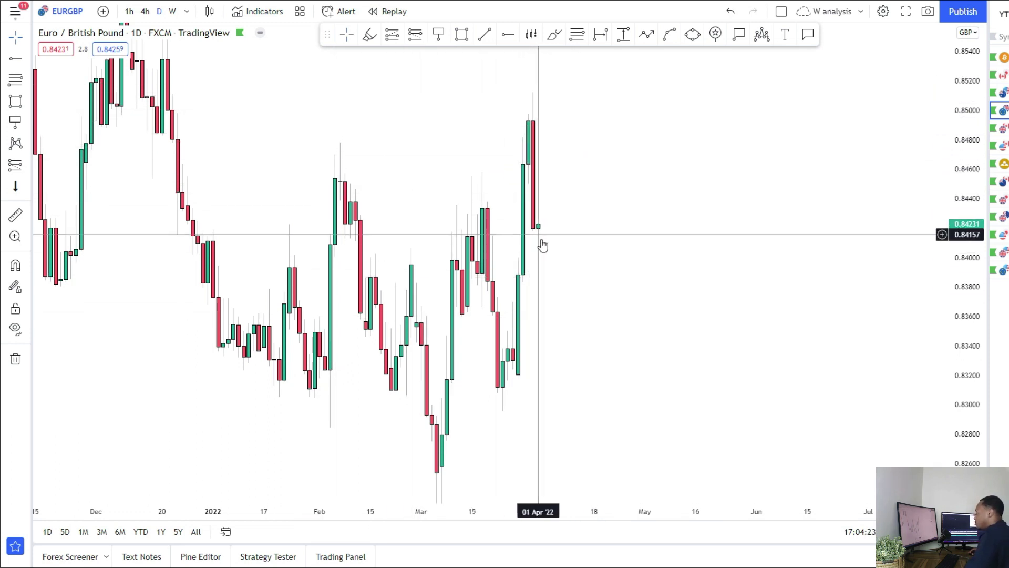
pyautogui.moveTo(576, 306); pyautogui.dragTo(612, 225)
pyautogui.moveTo(327, 294); pyautogui.dragTo(723, 307)
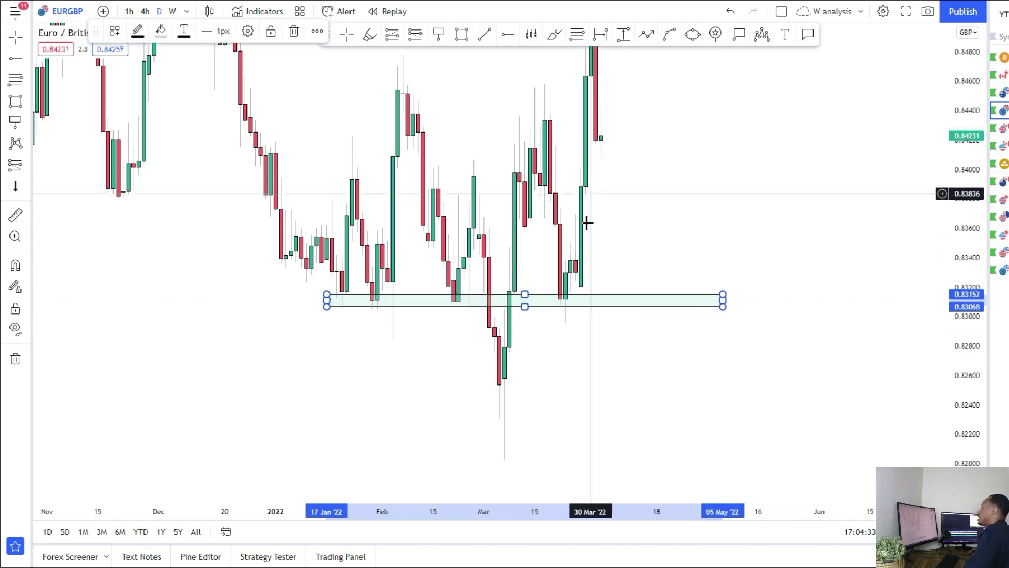
# Step: Change EURGBP to the weekly timeframe and draw a descending trendline from 0.87212 in late April 2021 to 0.83628 in August 2022
pyautogui.moveTo(590, 218); pyautogui.dragTo(525, 158)
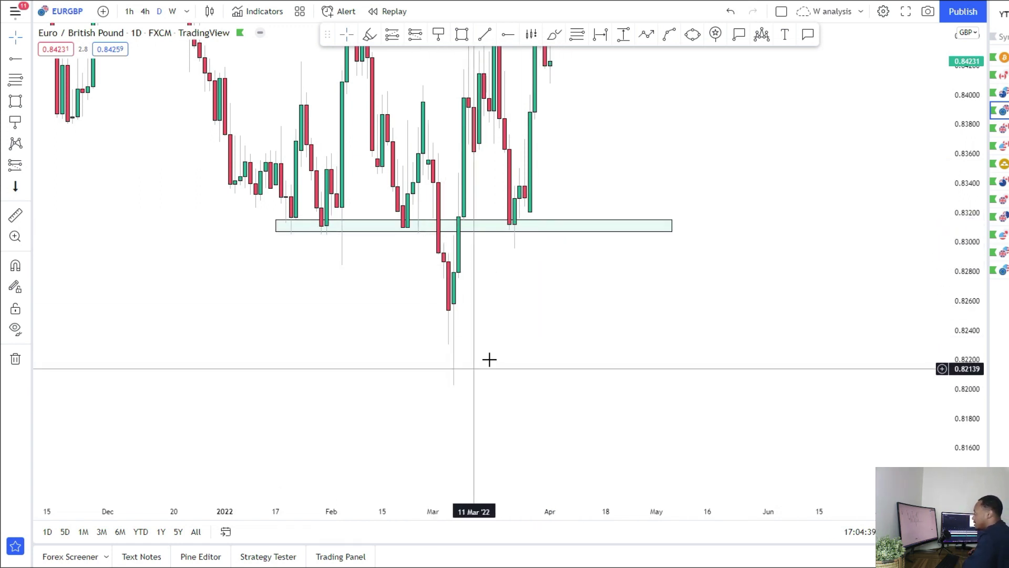
pyautogui.moveTo(489, 358); pyautogui.dragTo(449, 471)
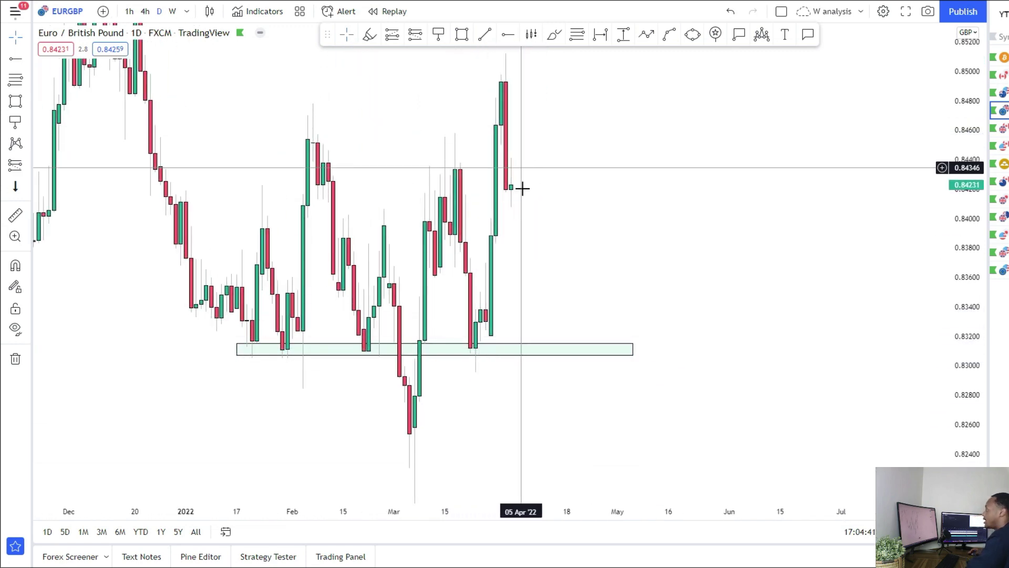
pyautogui.scroll(-3, 513, 108)
pyautogui.moveTo(667, 151); pyautogui.dragTo(648, 285)
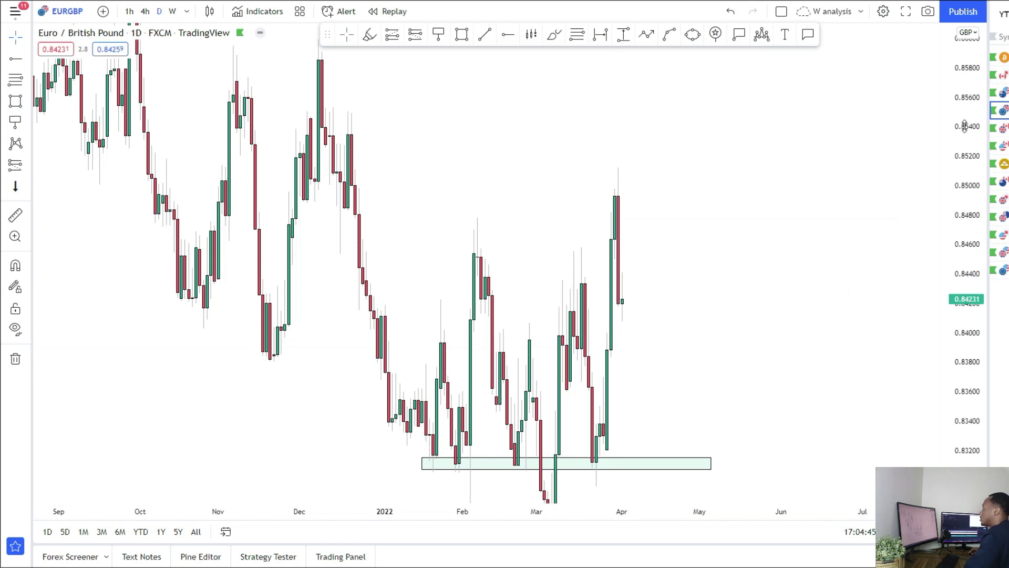
pyautogui.moveTo(964, 126); pyautogui.dragTo(964, 258)
pyautogui.click(173, 11)
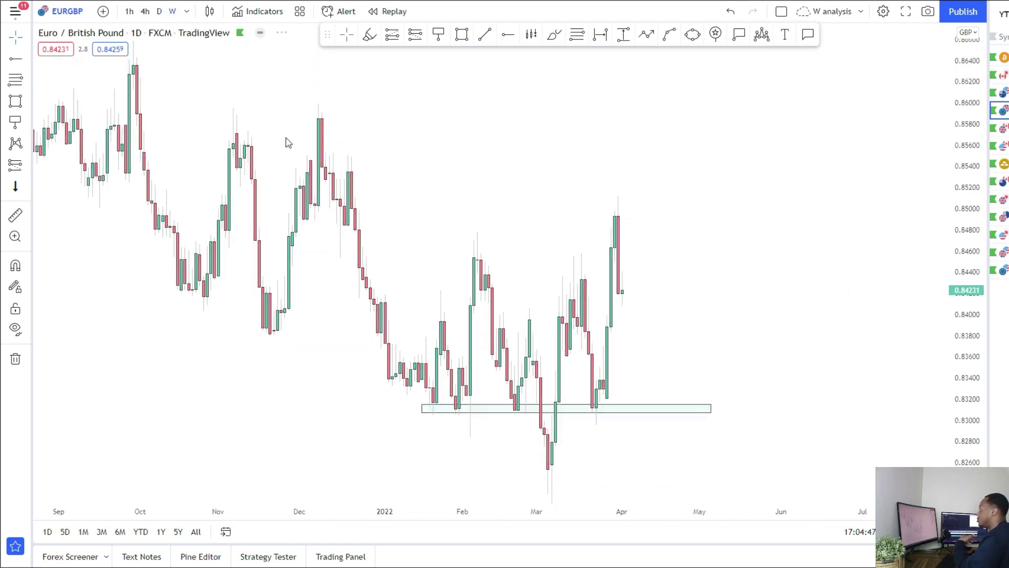
pyautogui.moveTo(677, 244); pyautogui.dragTo(719, 279)
pyautogui.scroll(3, 653, 230)
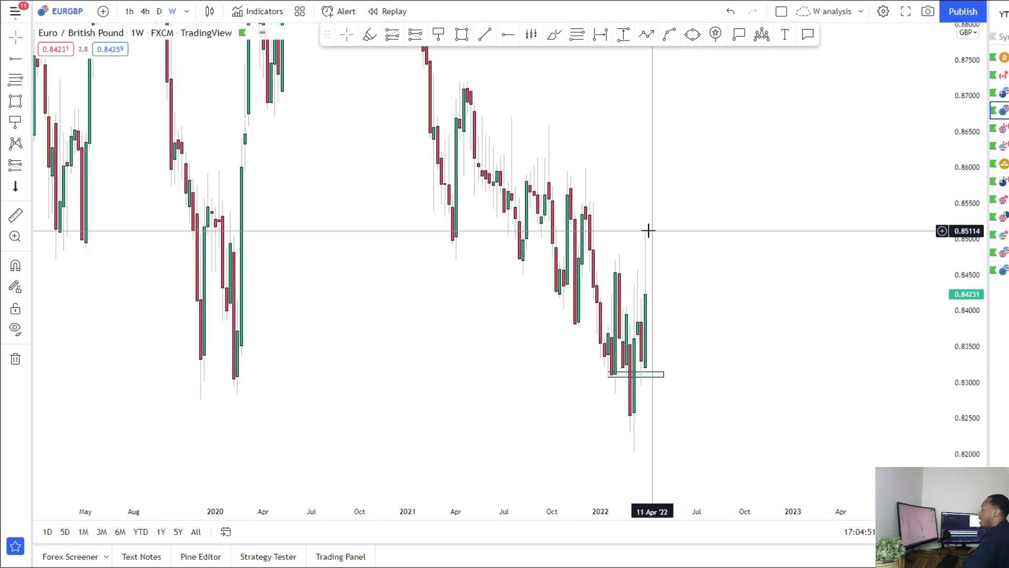
pyautogui.click(484, 38)
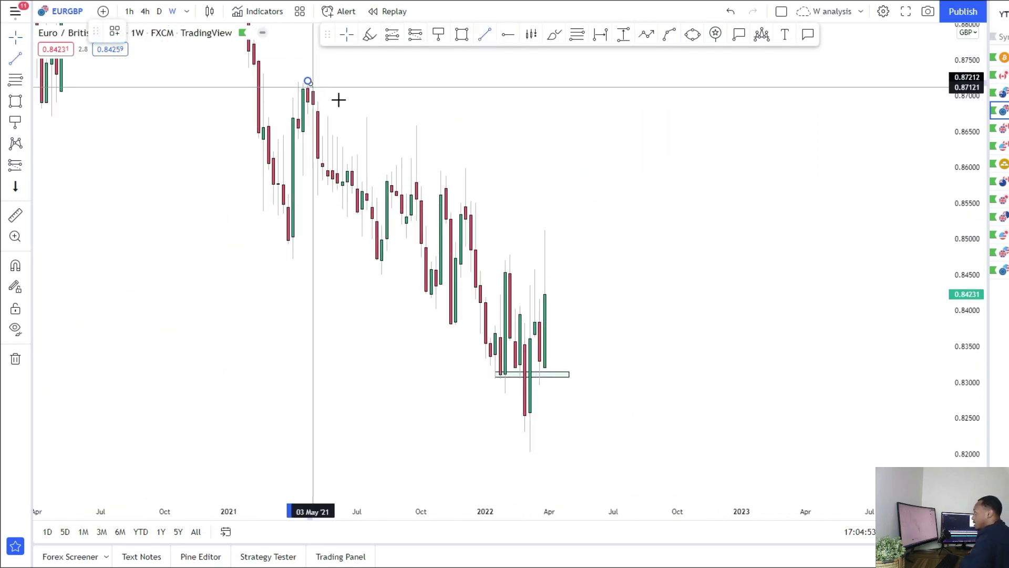
pyautogui.click(307, 82)
pyautogui.click(637, 336)
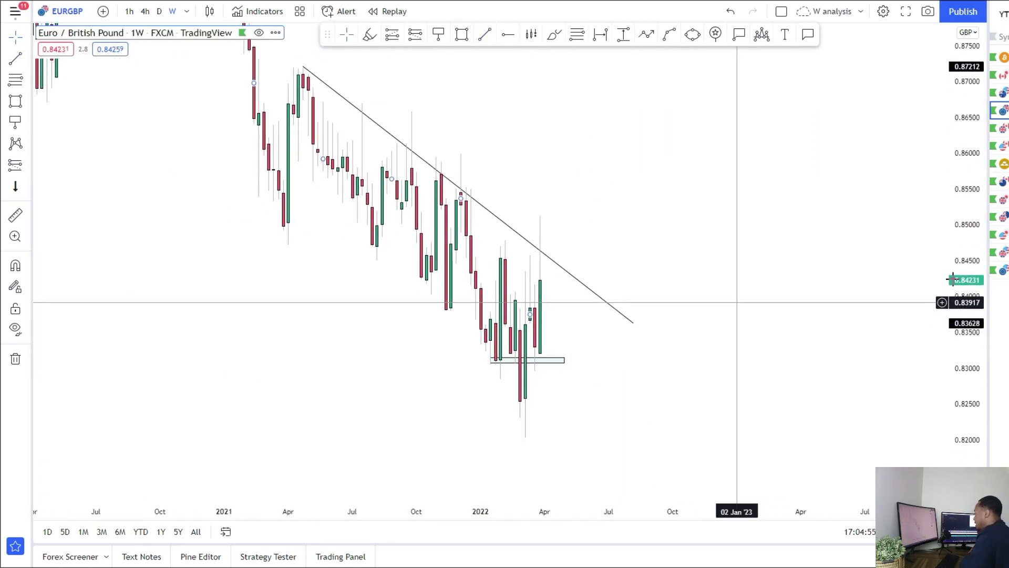
# Step: Box the early-2022 EURGBP highs from about 0.8475 to 0.8453 with a rectangle on the weekly chart, and delete that rectangle
pyautogui.moveTo(954, 178); pyautogui.dragTo(955, 251)
pyautogui.scroll(3, 482, 298)
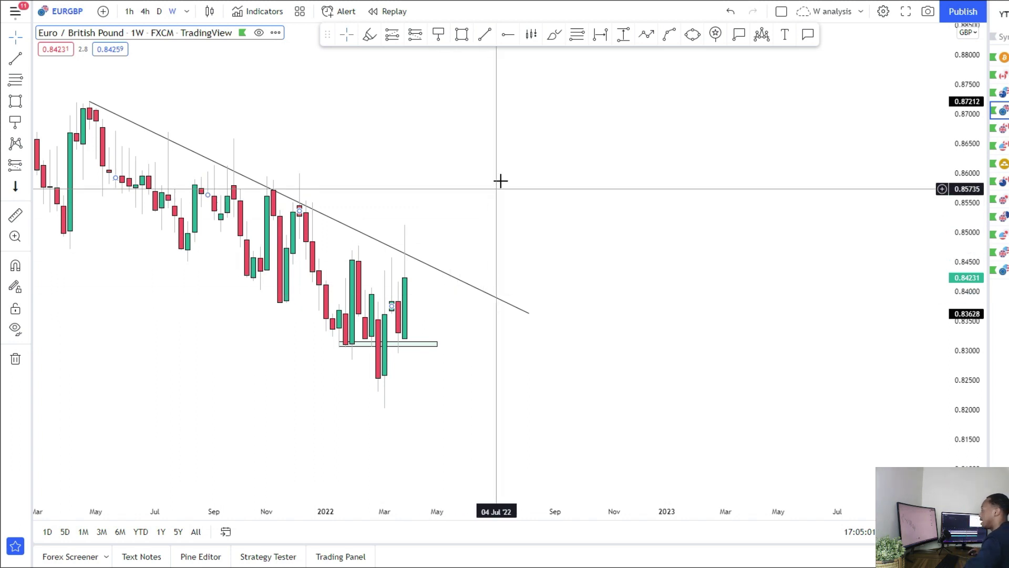
pyautogui.scroll(-1, 489, 203)
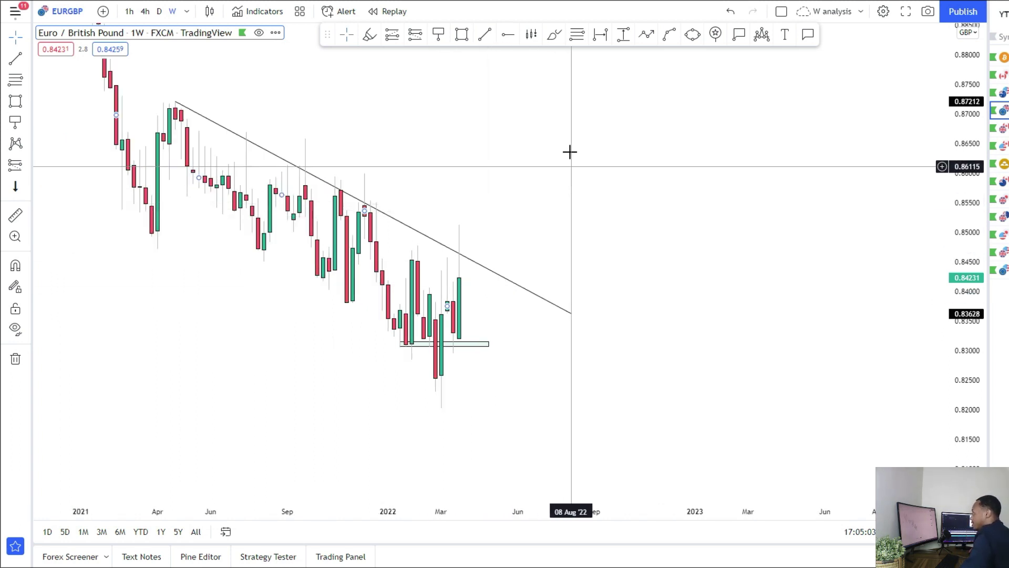
pyautogui.moveTo(497, 191); pyautogui.dragTo(578, 167)
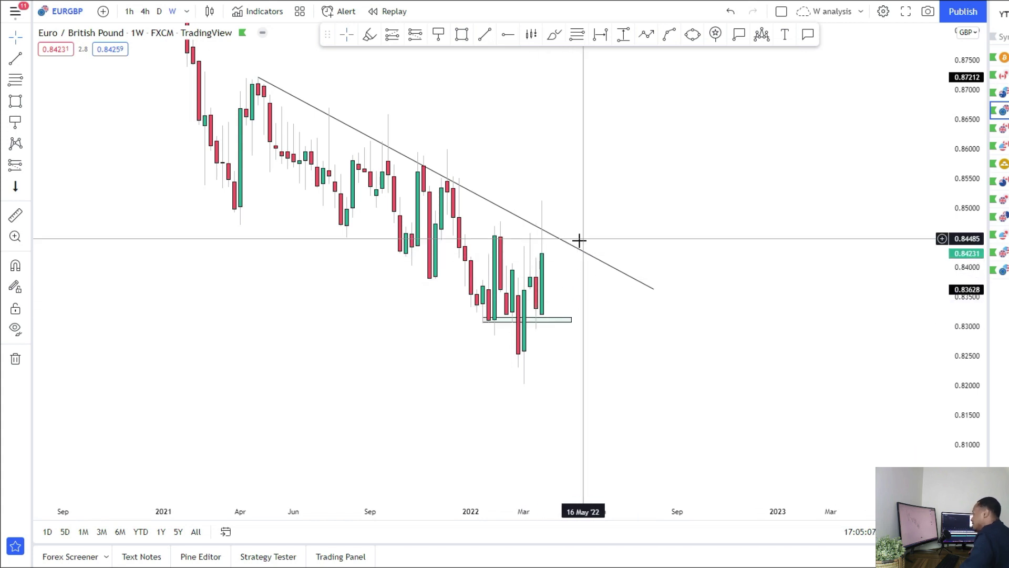
pyautogui.moveTo(551, 252); pyautogui.dragTo(512, 350)
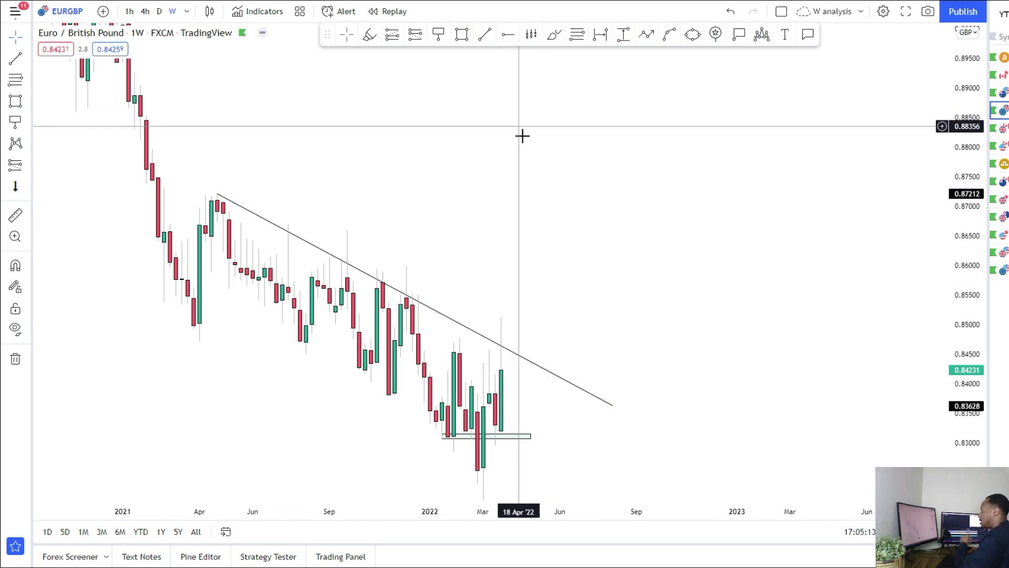
pyautogui.moveTo(531, 298); pyautogui.dragTo(566, 181)
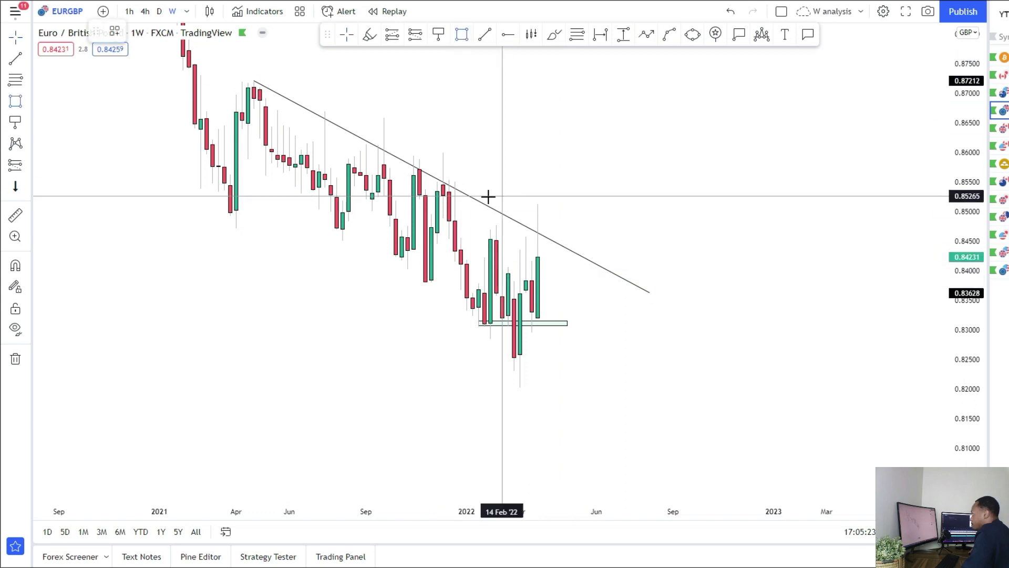
pyautogui.moveTo(478, 227); pyautogui.dragTo(615, 235)
pyautogui.moveTo(601, 337); pyautogui.dragTo(514, 331)
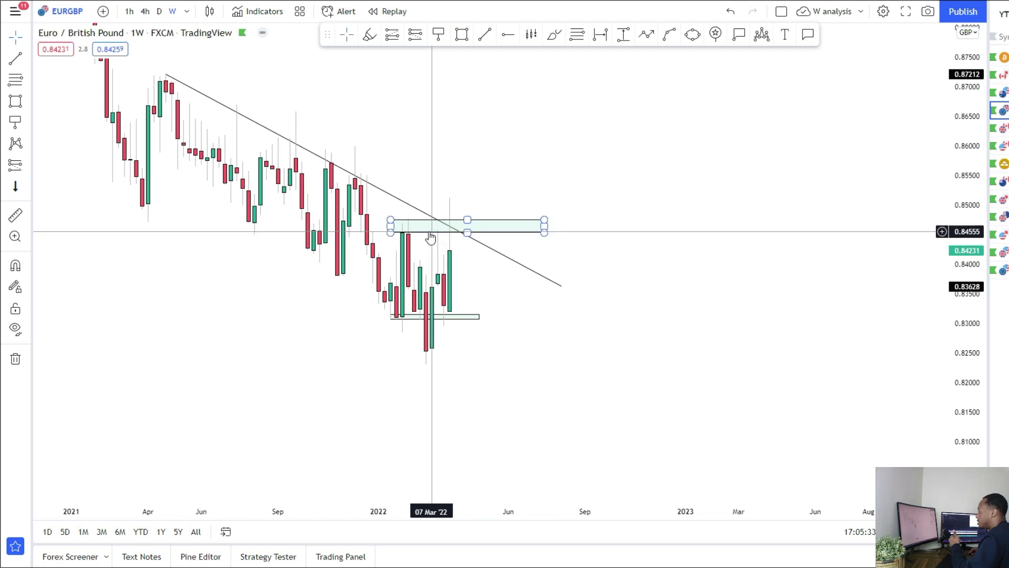
pyautogui.press('Delete')
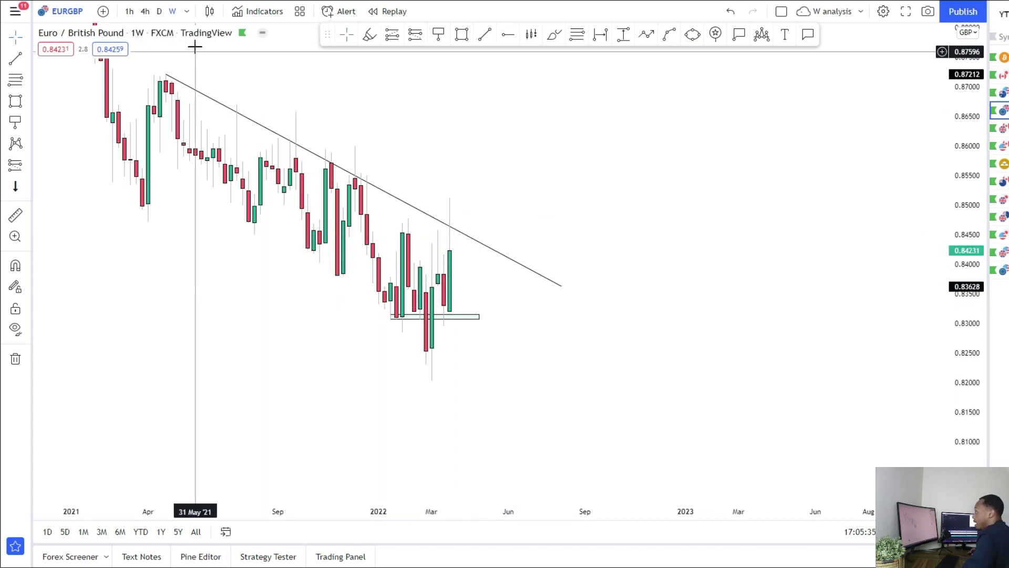
# Step: Return EURGBP to the daily timeframe and frame the latest candles above the 0.831 support zone
pyautogui.click(159, 12)
pyautogui.moveTo(957, 392); pyautogui.dragTo(953, 164)
pyautogui.moveTo(489, 366); pyautogui.dragTo(514, 259)
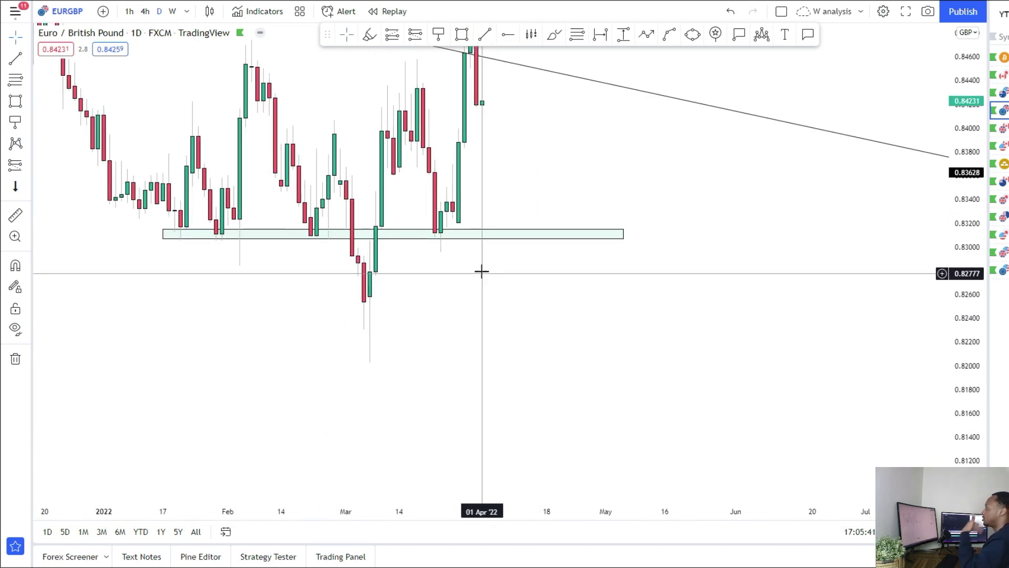
# Step: Draw a rectangle zone on the EURGBP daily chart from about 0.84584 to 0.84335, spanning 11 March to 9 May 2022
pyautogui.moveTo(469, 210); pyautogui.dragTo(504, 371)
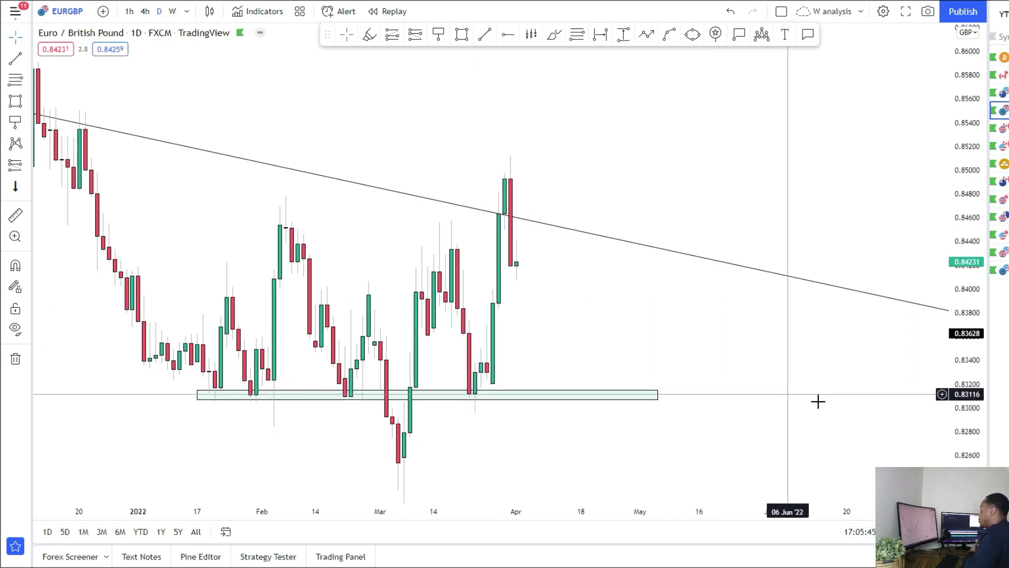
pyautogui.moveTo(959, 449); pyautogui.dragTo(946, 409)
pyautogui.moveTo(524, 222); pyautogui.dragTo(529, 241)
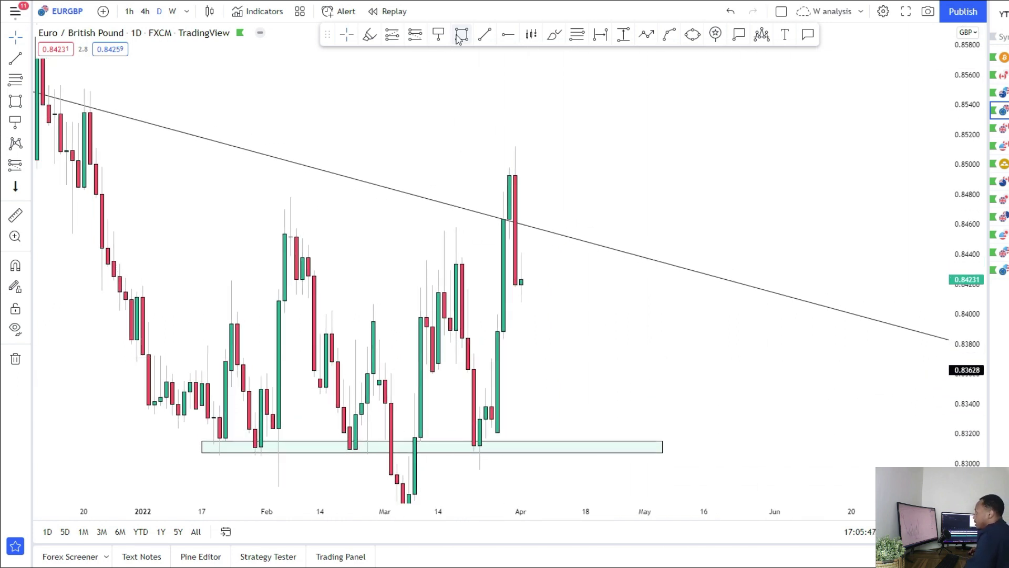
pyautogui.moveTo(430, 227)
pyautogui.mouseDown()
pyautogui.moveTo(588, 261)
pyautogui.moveTo(676, 261)
pyautogui.mouseUp()
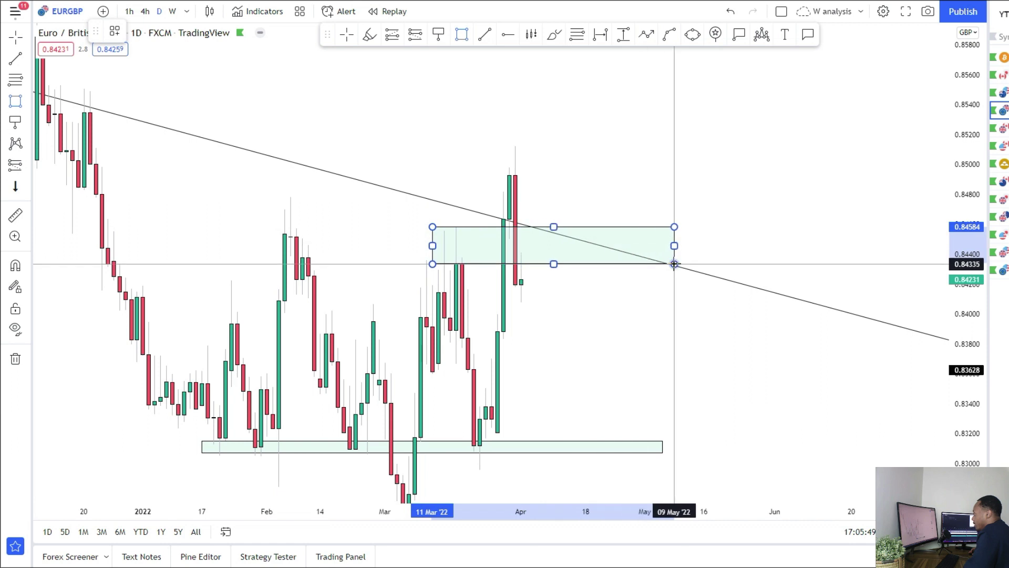
# Step: Sketch a bullish price path from the latest candles to 0.84801, back into the upper zone at about 0.8447, and up to about 0.852
pyautogui.moveTo(582, 342); pyautogui.dragTo(560, 349)
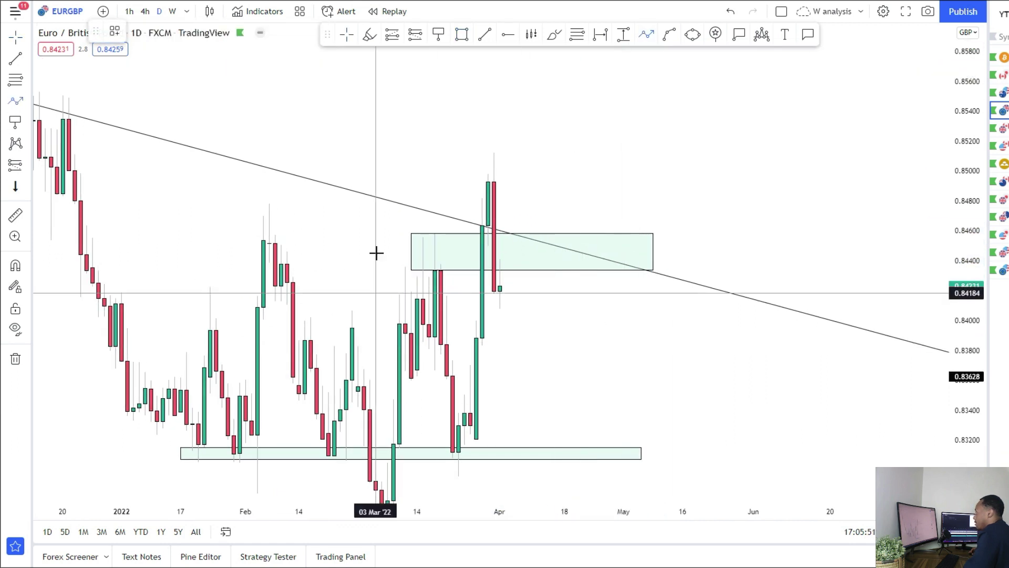
pyautogui.click(494, 296)
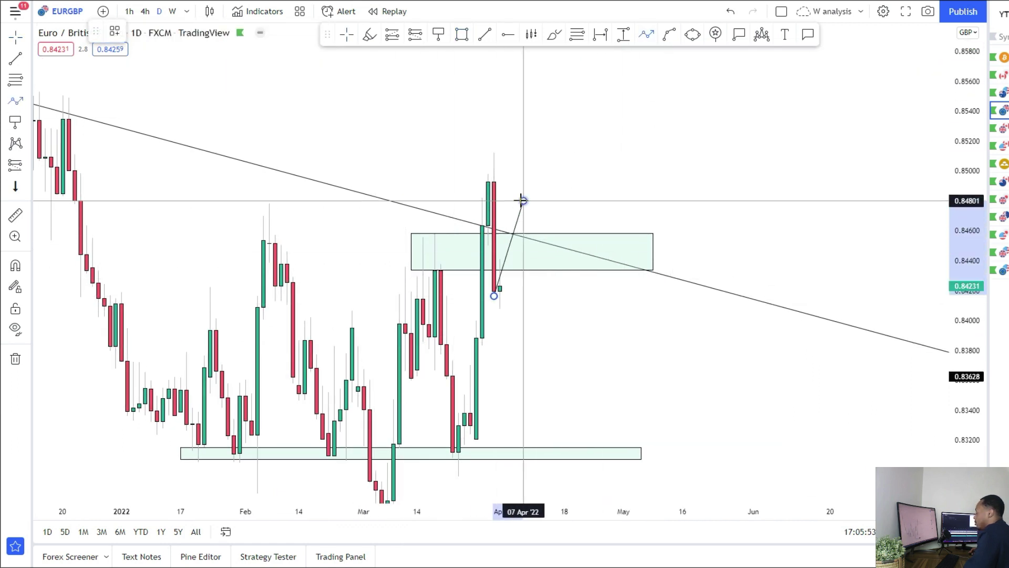
pyautogui.click(530, 242)
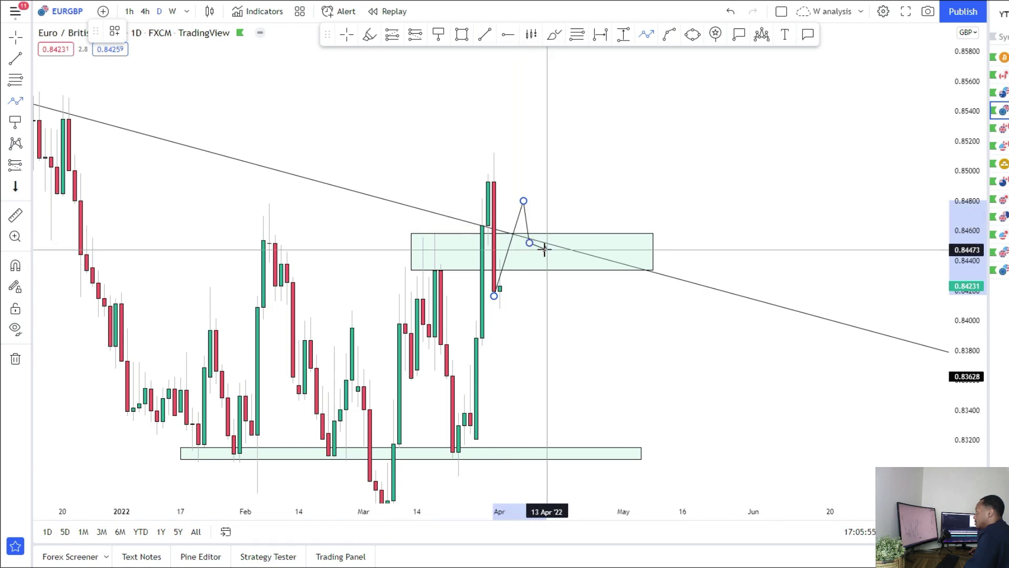
pyautogui.click(547, 249)
pyautogui.doubleClick(559, 143)
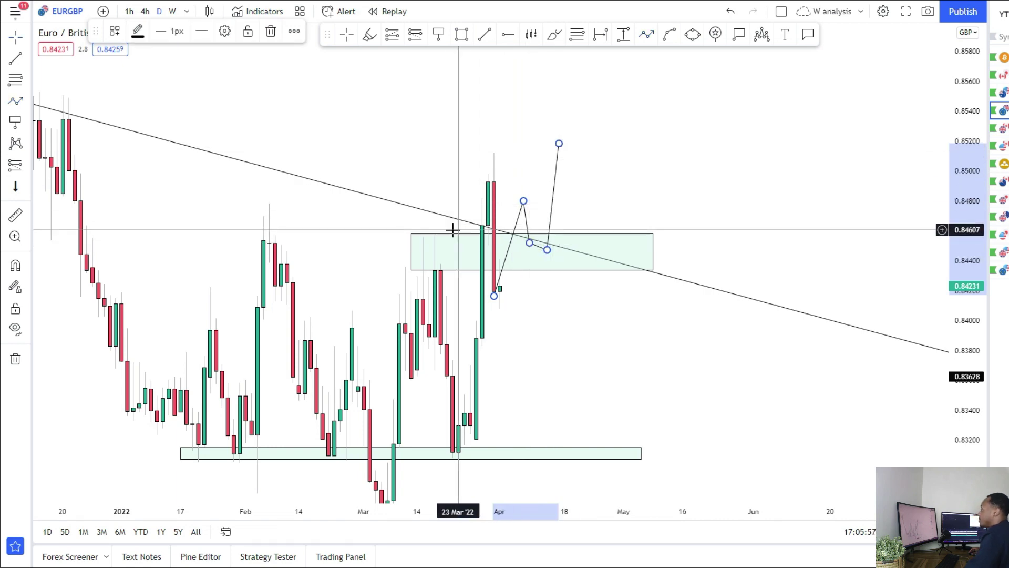
# Step: Compare the bullish path with the late-2021 highs around the descending trendline, and delete the path
pyautogui.scroll(-4, 494, 133)
pyautogui.moveTo(513, 102); pyautogui.dragTo(496, 201)
pyautogui.rightClick(393, 218)
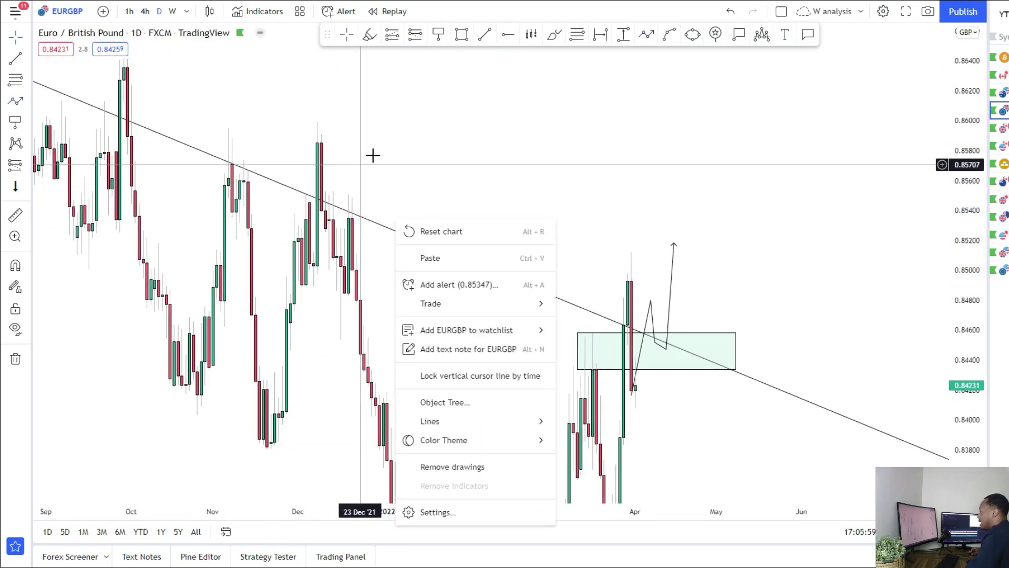
pyautogui.moveTo(386, 161); pyautogui.dragTo(347, 212)
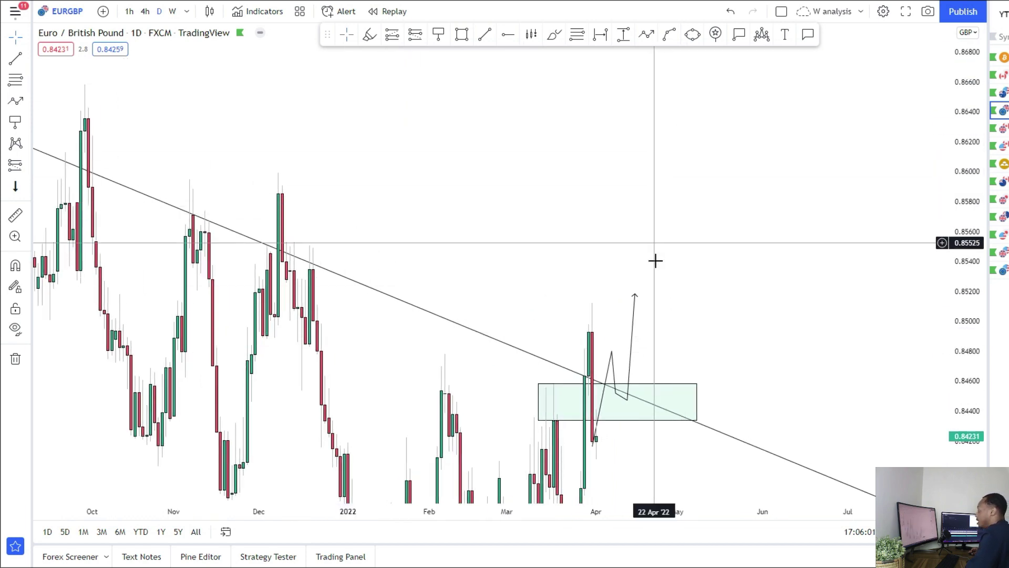
pyautogui.moveTo(657, 281); pyautogui.dragTo(679, 7)
pyautogui.scroll(3, 635, 192)
pyautogui.moveTo(635, 190); pyautogui.dragTo(640, 257)
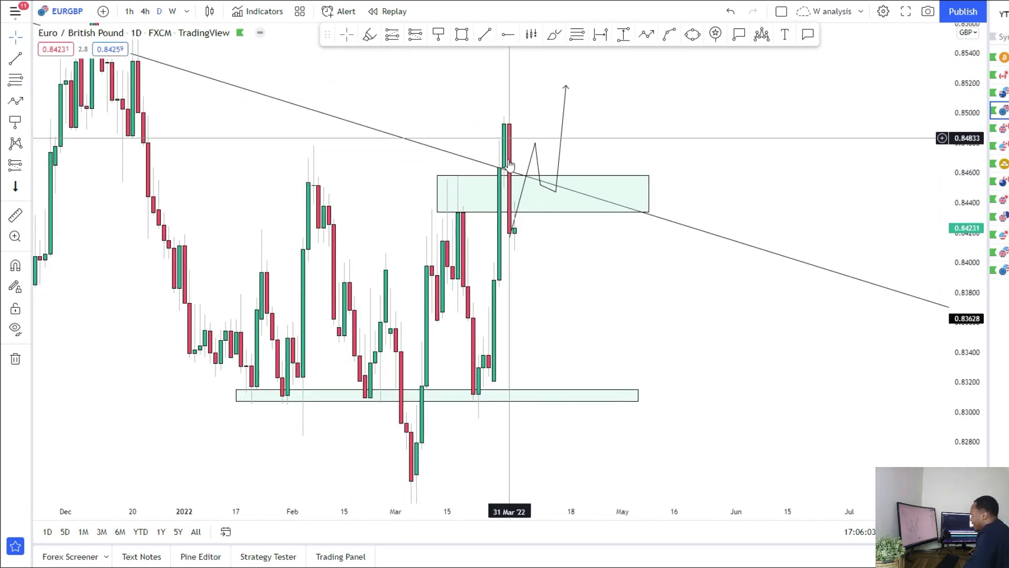
pyautogui.press('Delete')
# Step: Change EURGBP to the 4-hour timeframe, raise the upper zone's lower edge to about 0.84437, and start it at 9 March 2022
pyautogui.click(145, 11)
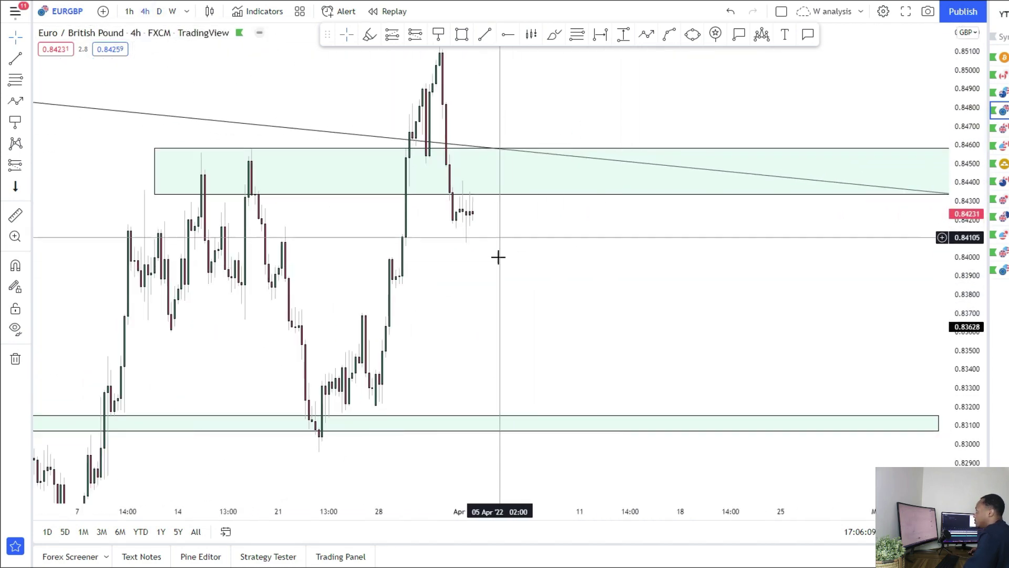
pyautogui.click(149, 233)
pyautogui.moveTo(148, 231); pyautogui.dragTo(136, 218)
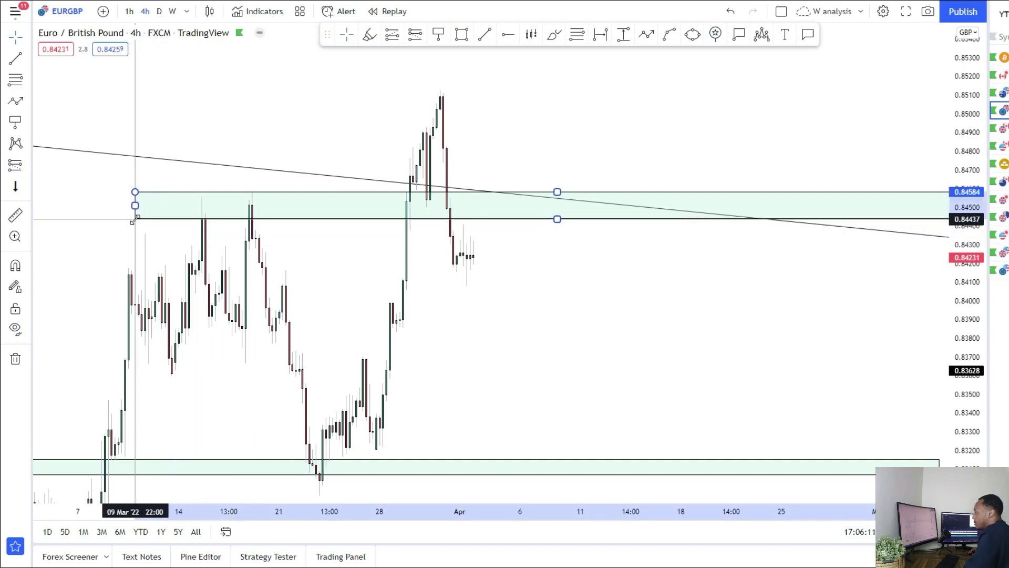
# Step: Place a short position at the upper zone's lower edge, with entry 0.84441 on 5 April 2022 and stop 0.84820
pyautogui.moveTo(221, 307); pyautogui.dragTo(370, 277)
pyautogui.scroll(2, 369, 278)
pyautogui.moveTo(333, 327); pyautogui.dragTo(343, 318)
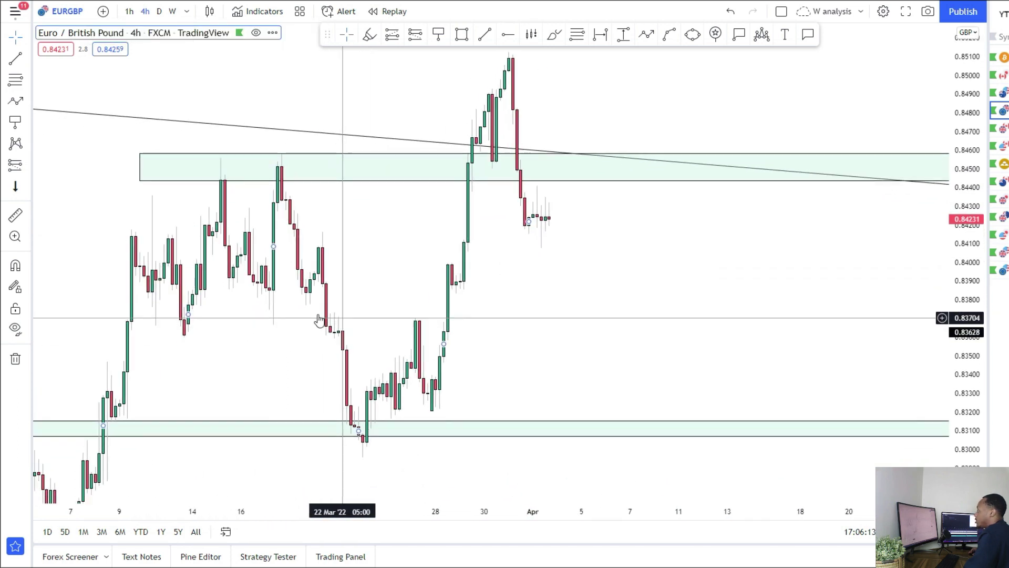
pyautogui.click(26, 166)
pyautogui.click(590, 180)
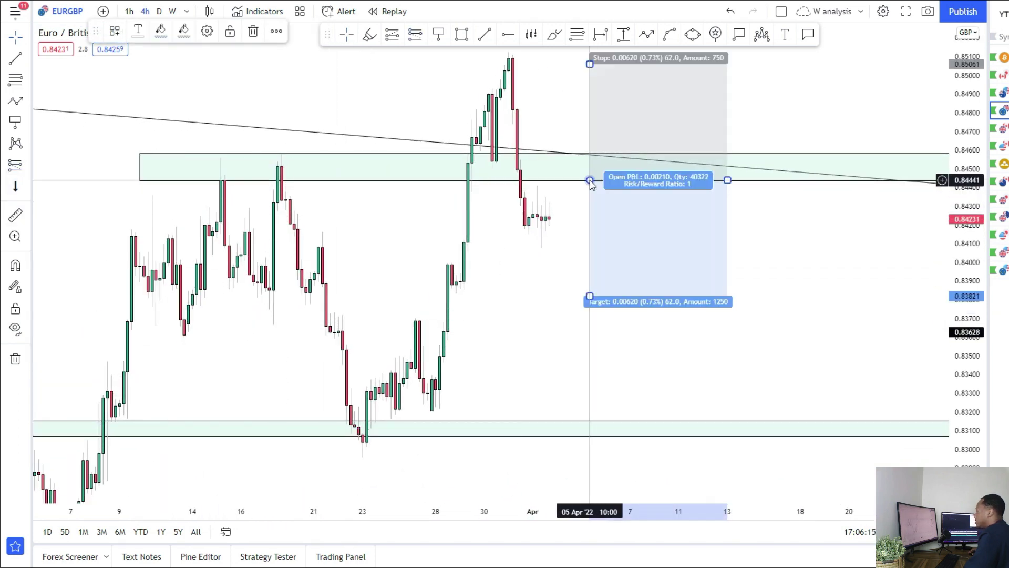
pyautogui.moveTo(590, 64); pyautogui.dragTo(590, 109)
# Step: Draw a bearish price path from the latest candles through a double push into the upper zone and down to the support zone near 0.8314
pyautogui.click(646, 34)
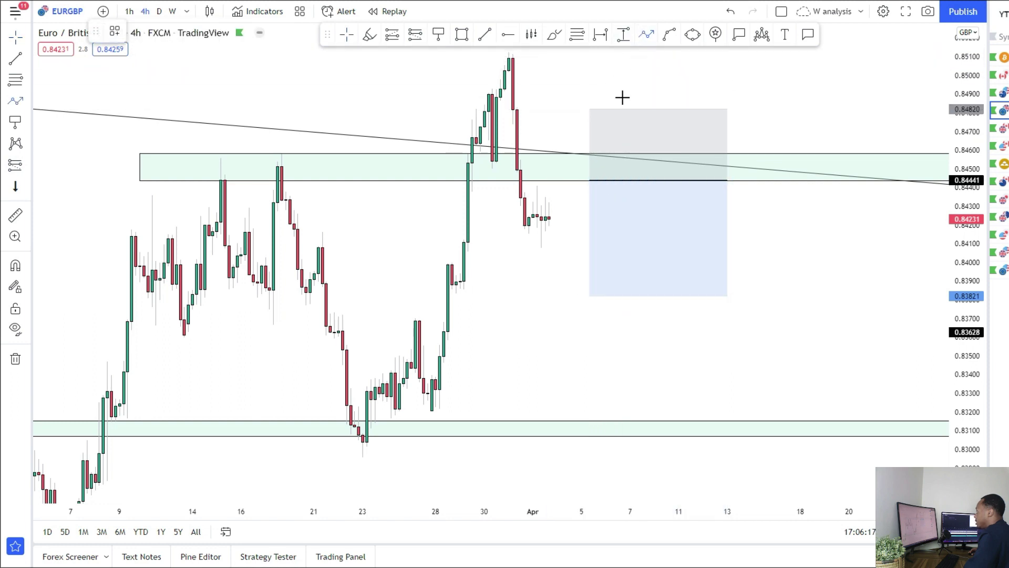
pyautogui.click(553, 228)
pyautogui.click(590, 163)
pyautogui.click(598, 190)
pyautogui.click(623, 144)
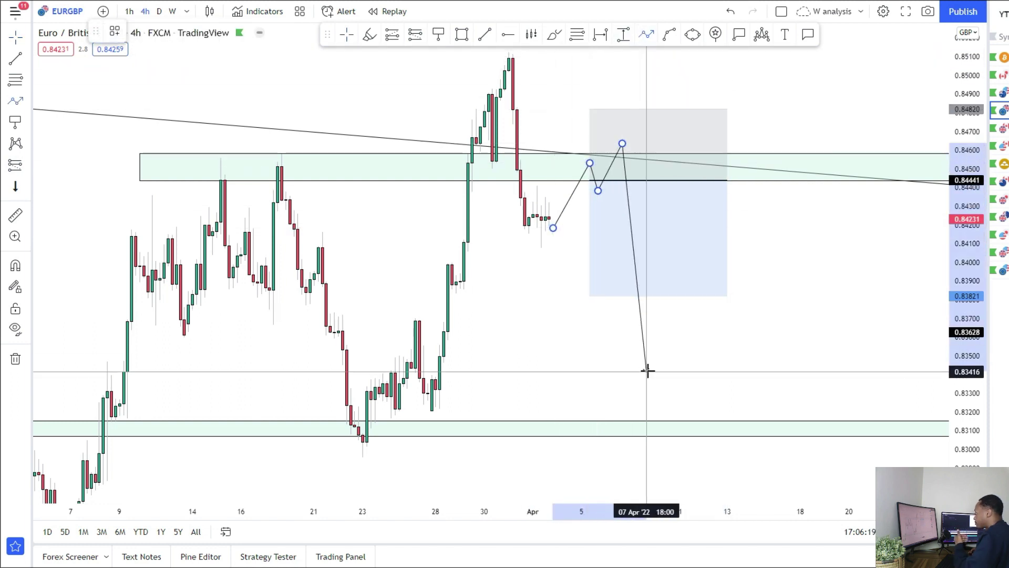
pyautogui.doubleClick(640, 424)
# Step: Extend the short position's target to 0.83153 at the support zone and tighten its stop to 0.84649
pyautogui.click(590, 296)
pyautogui.moveTo(589, 296); pyautogui.dragTo(594, 421)
pyautogui.moveTo(518, 299); pyautogui.dragTo(439, 333)
pyautogui.moveTo(509, 142); pyautogui.dragTo(487, 175)
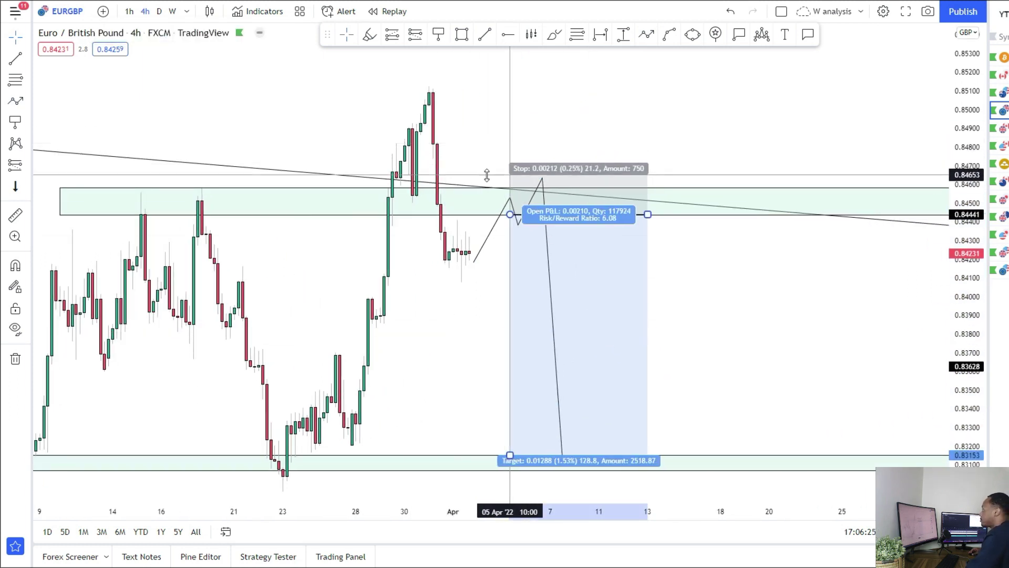
# Step: Draw a bullish price path beside the short setup from about 0.8424 to 0.84744, back into the upper zone, and up to about 0.852
pyautogui.click(646, 34)
pyautogui.click(680, 251)
pyautogui.click(705, 158)
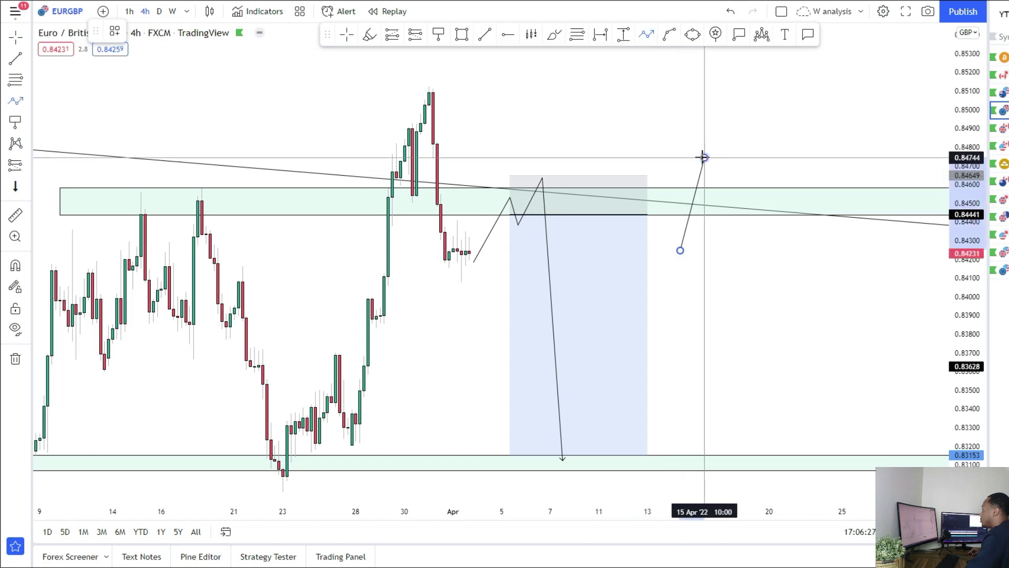
pyautogui.click(728, 208)
pyautogui.doubleClick(749, 69)
# Step: Draw a nearly level trendline at about 0.8512 from the late-March high to beneath the bullish path's tip
pyautogui.click(485, 35)
pyautogui.click(409, 87)
pyautogui.click(843, 87)
# Step: Place a horizontal ray at 0.85472 starting from the December 2021 highs
pyautogui.scroll(-10, 268, 150)
pyautogui.moveTo(269, 140); pyautogui.dragTo(294, 254)
pyautogui.moveTo(255, 157); pyautogui.dragTo(694, 154)
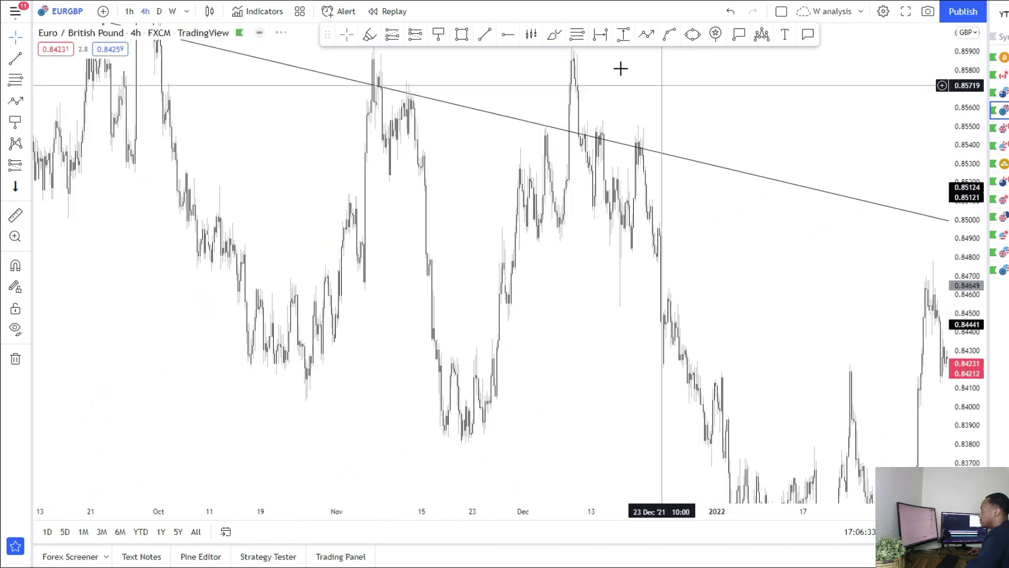
pyautogui.scroll(3, 490, 98)
pyautogui.click(508, 35)
pyautogui.click(350, 131)
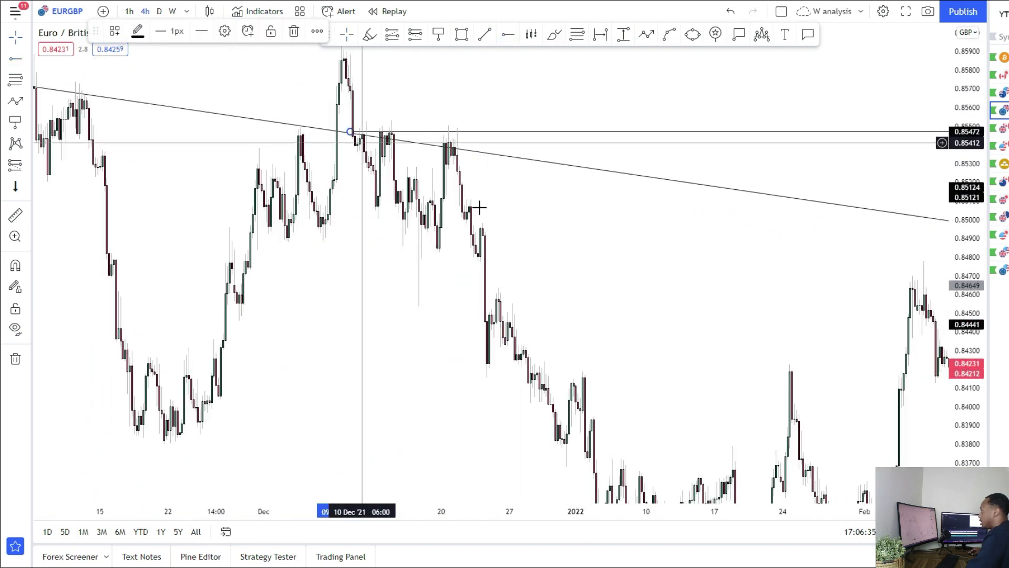
# Step: Place a long position at the upper zone with entry 0.84577, stop 0.84371, and target at the 0.85472 ray
pyautogui.moveTo(661, 274); pyautogui.dragTo(200, 207)
pyautogui.moveTo(553, 260); pyautogui.dragTo(59, 262)
pyautogui.moveTo(426, 122); pyautogui.dragTo(340, 135)
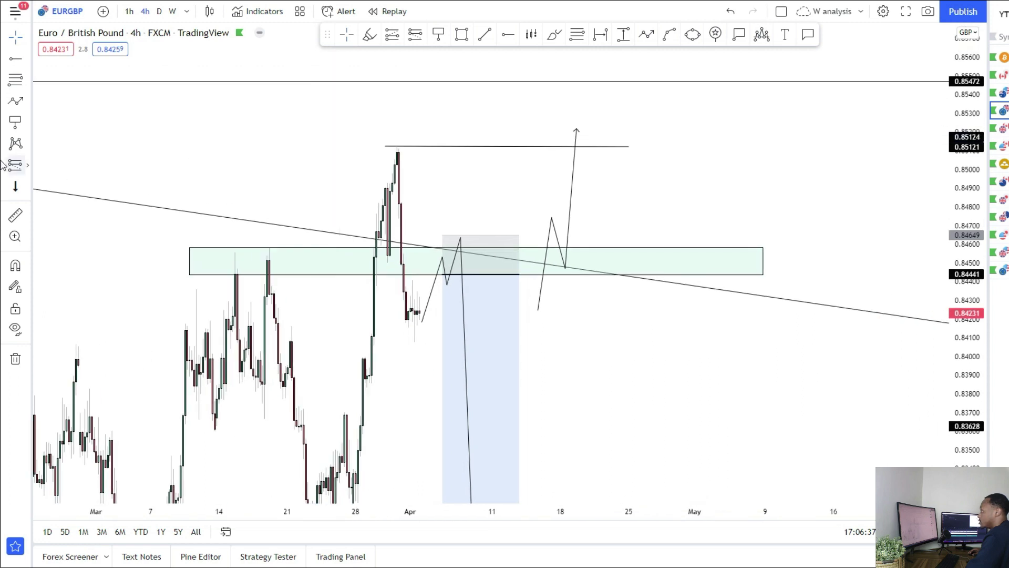
pyautogui.click(21, 166)
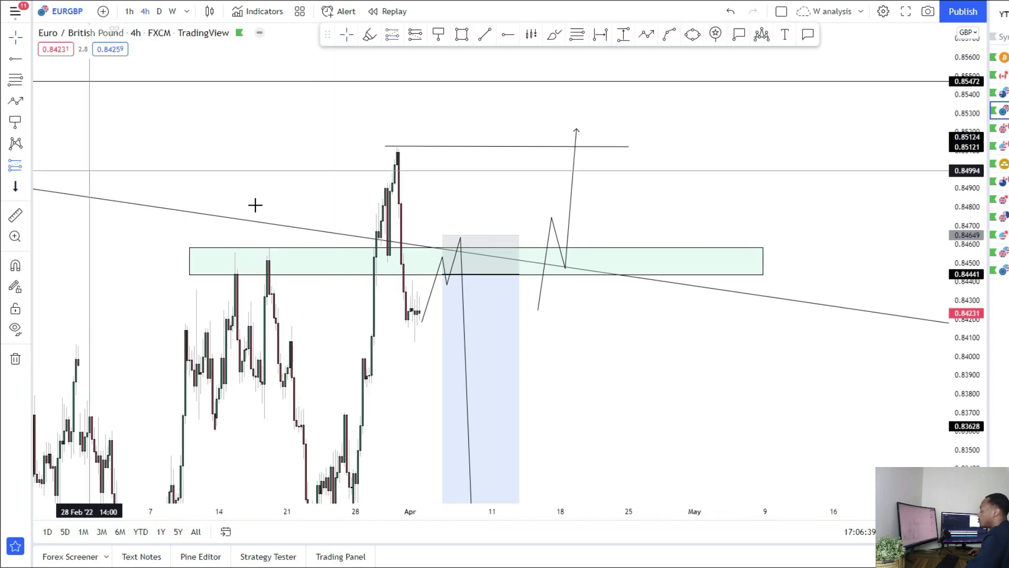
pyautogui.click(570, 247)
pyautogui.moveTo(570, 358); pyautogui.dragTo(573, 287)
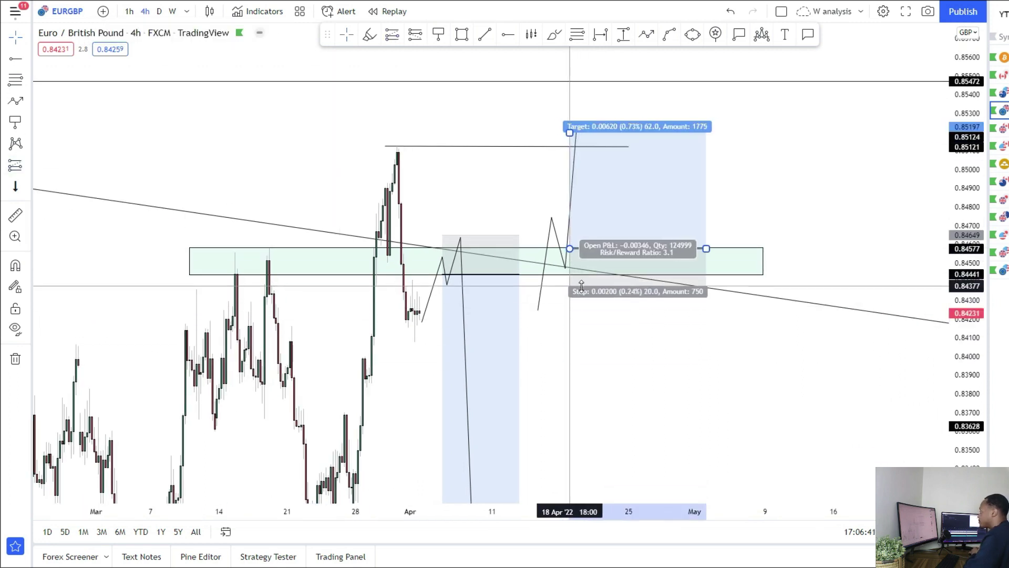
pyautogui.moveTo(572, 134); pyautogui.dragTo(579, 89)
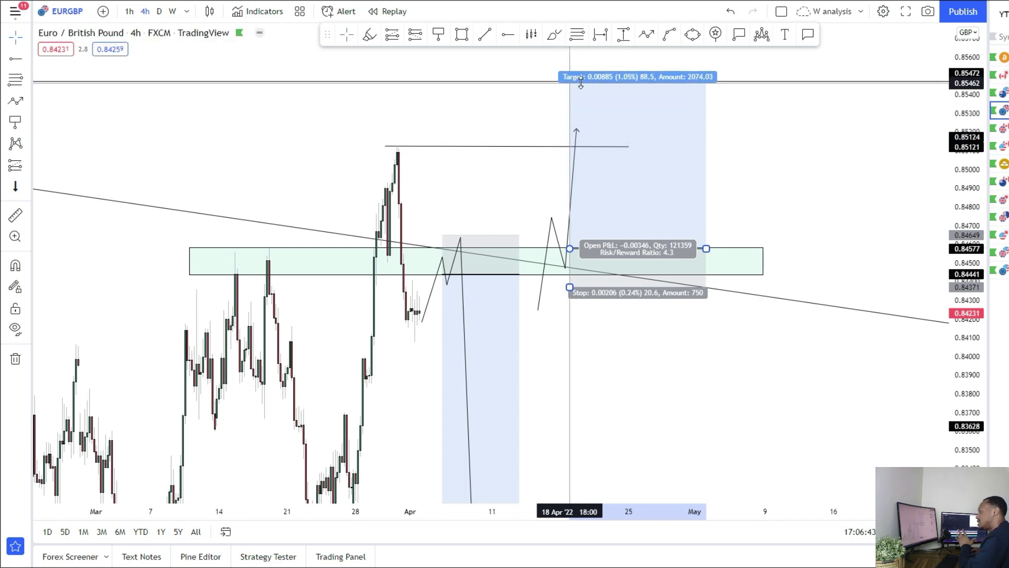
# Step: Examine EURGBP's trendline and zones on the weekly timeframe and then on the monthly timeframe
pyautogui.rightClick(523, 128)
pyautogui.moveTo(471, 163); pyautogui.dragTo(570, 60)
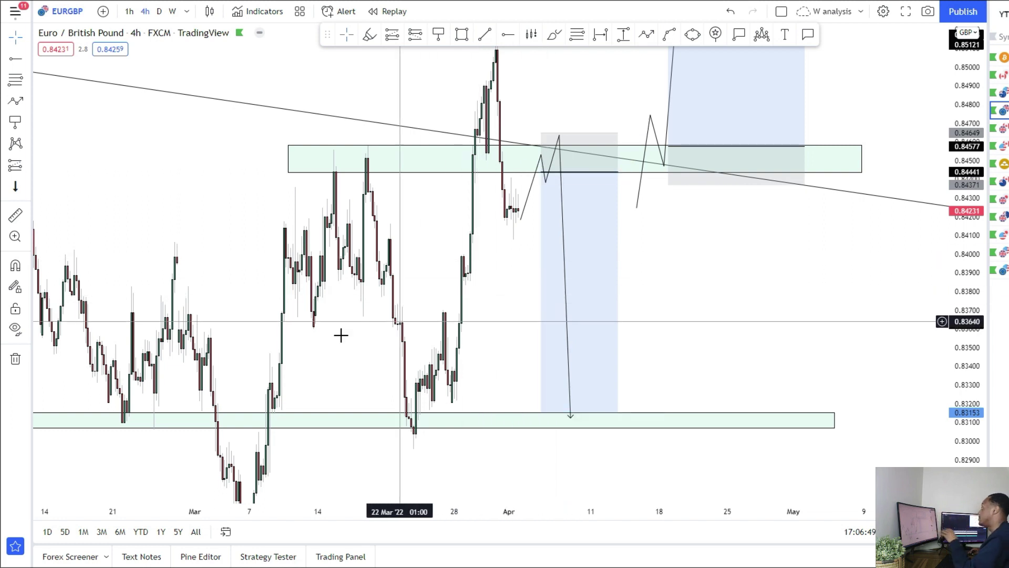
pyautogui.moveTo(358, 332); pyautogui.dragTo(391, 326)
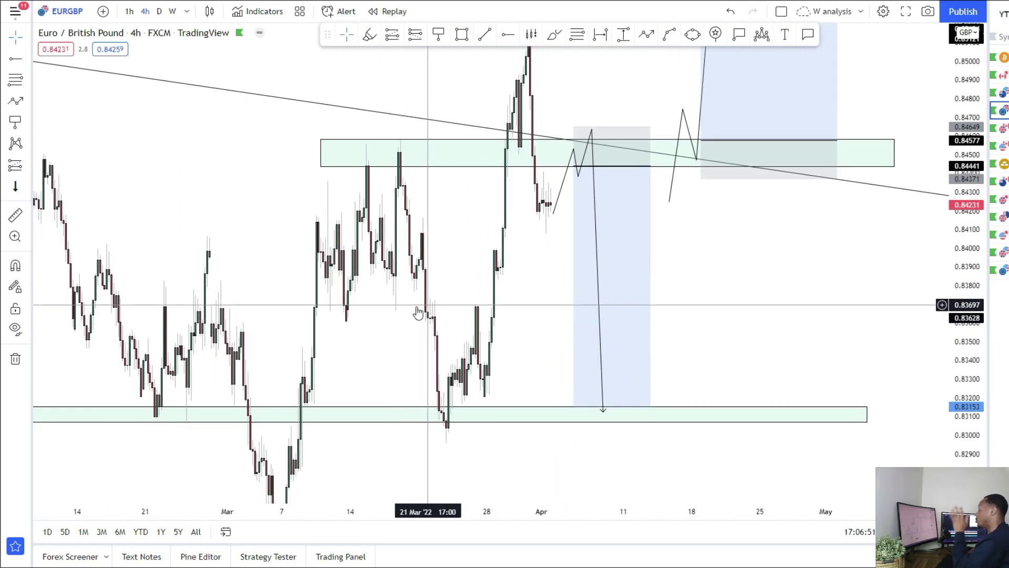
pyautogui.click(187, 11)
pyautogui.click(204, 381)
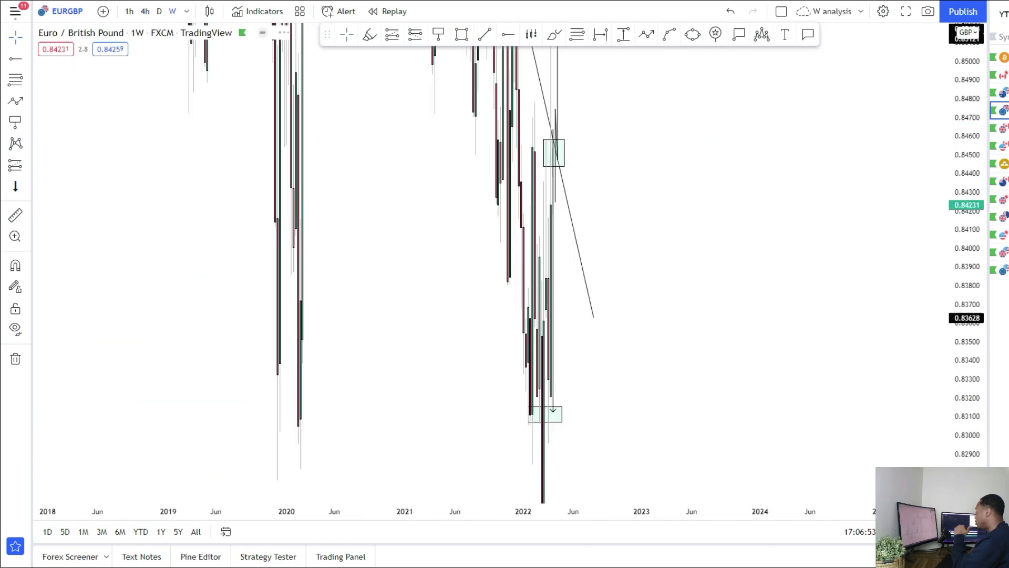
pyautogui.moveTo(962, 221); pyautogui.dragTo(962, 518)
pyautogui.scroll(5, 448, 398)
pyautogui.moveTo(340, 363); pyautogui.dragTo(521, 360)
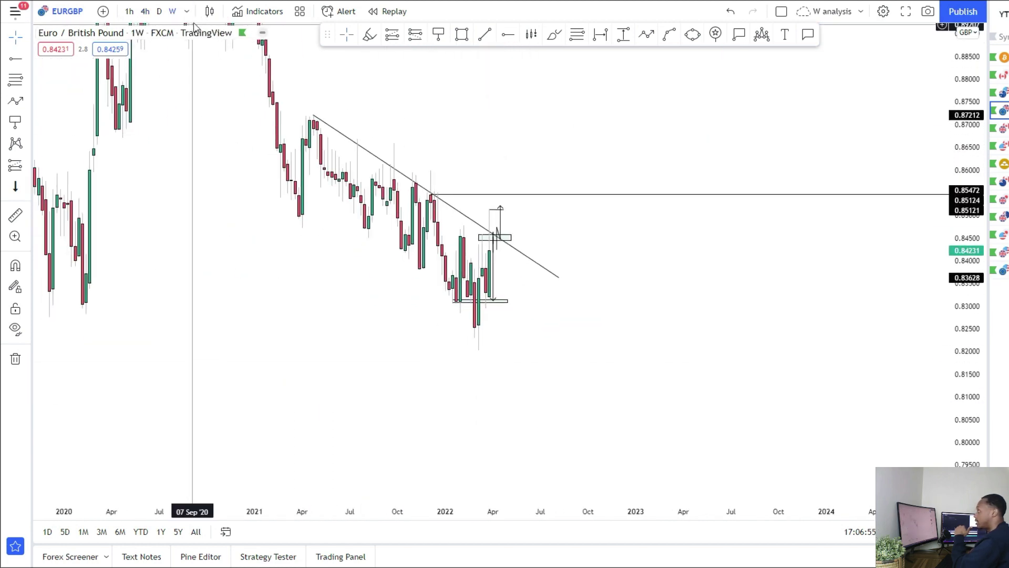
pyautogui.click(187, 11)
pyautogui.click(212, 401)
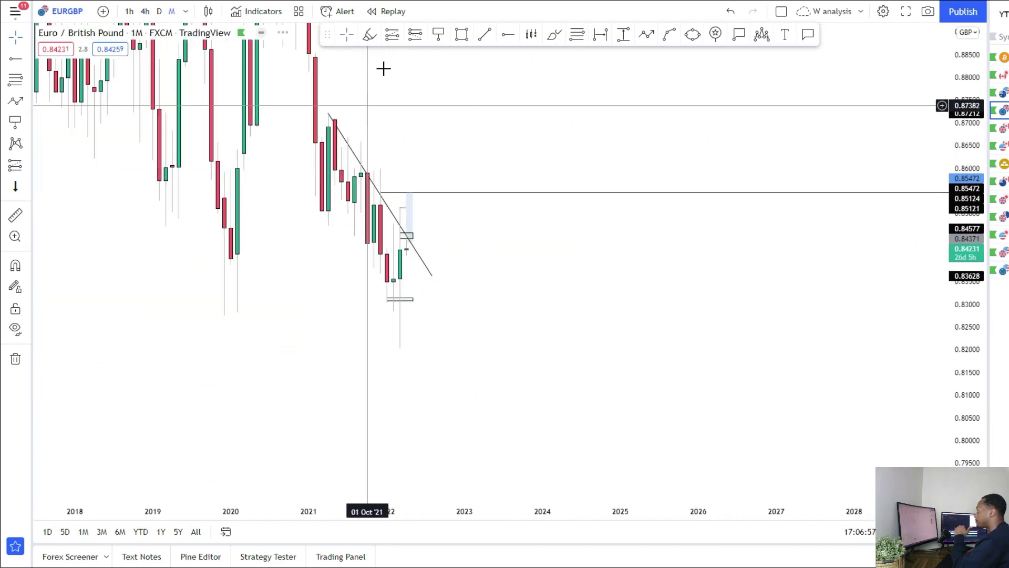
pyautogui.click(461, 35)
pyautogui.click(205, 252)
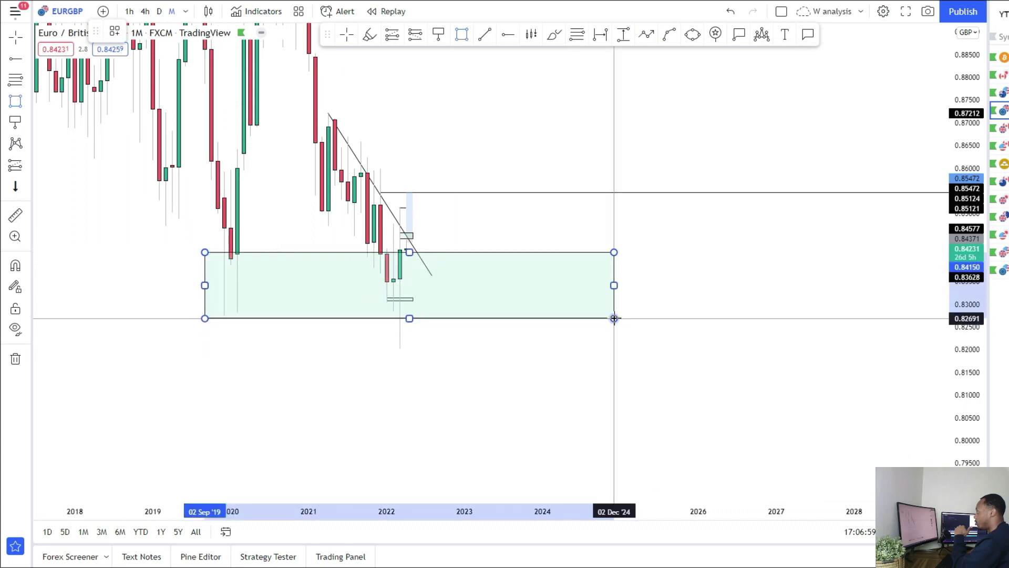
pyautogui.press('Escape')
# Step: Return EURGBP to the daily timeframe to review both trade setups, and switch to the 4-hour timeframe
pyautogui.moveTo(500, 334); pyautogui.dragTo(672, 383)
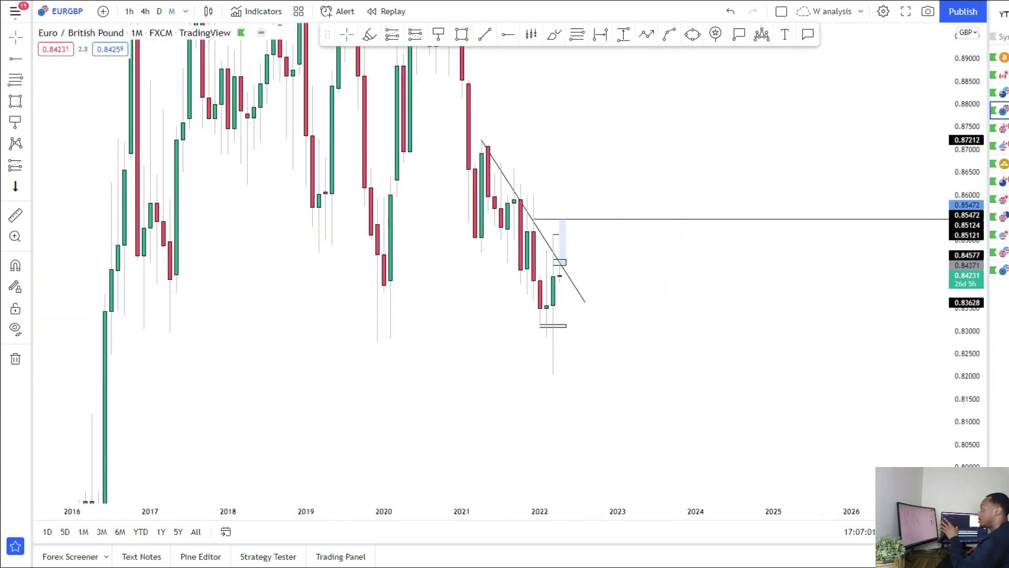
pyautogui.click(159, 11)
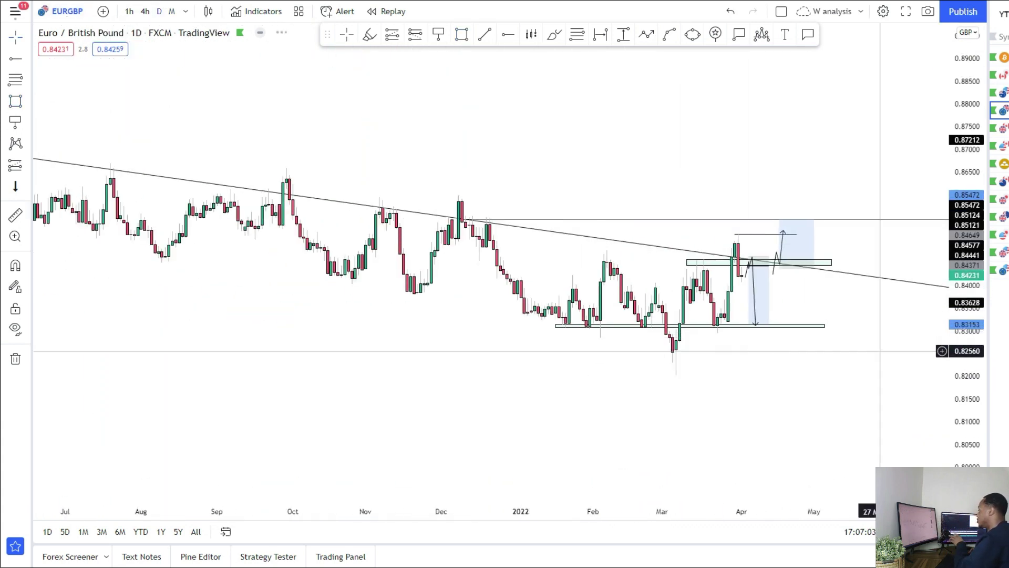
pyautogui.scroll(5, 913, 255)
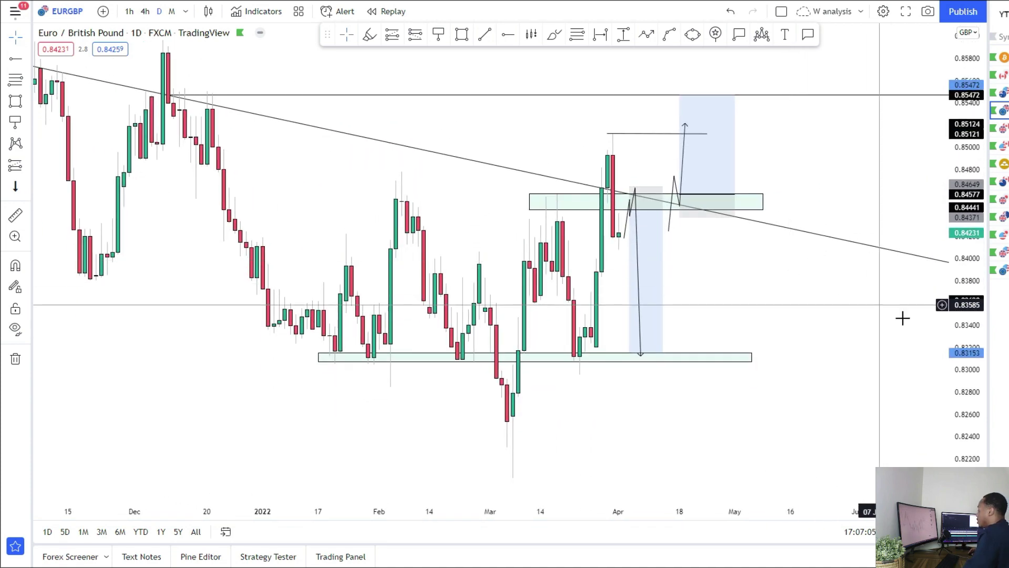
pyautogui.moveTo(957, 391); pyautogui.dragTo(943, 342)
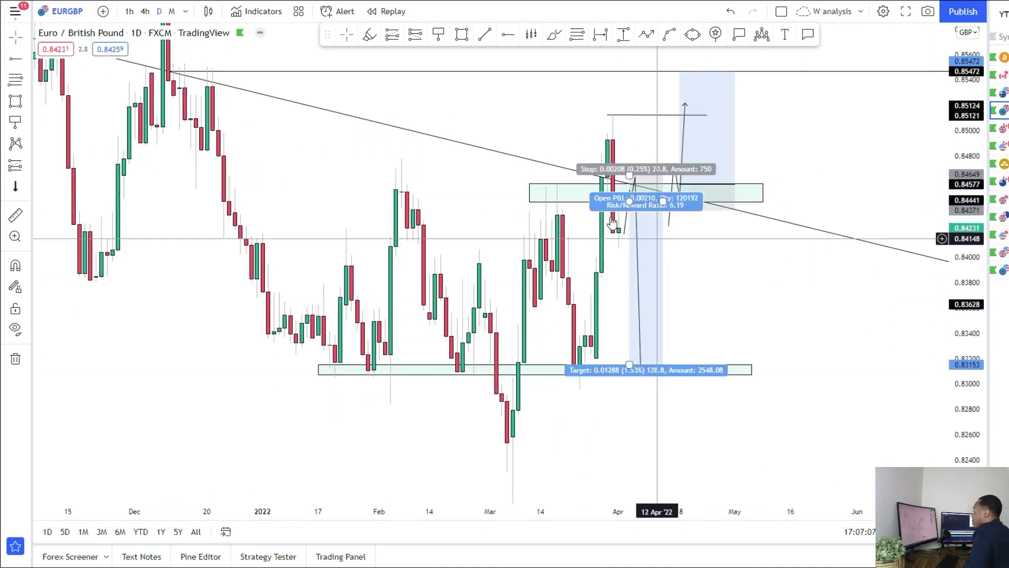
pyautogui.click(145, 11)
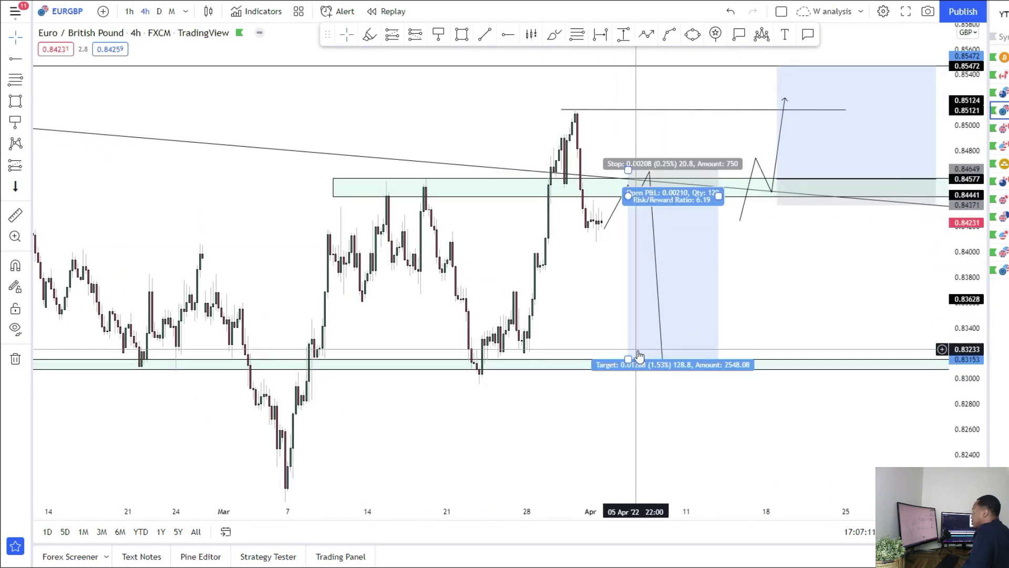
# Step: Shorten the EURGBP long position at the upper zone by pulling in its end date on the 4-hour chart
pyautogui.moveTo(577, 275); pyautogui.dragTo(515, 338)
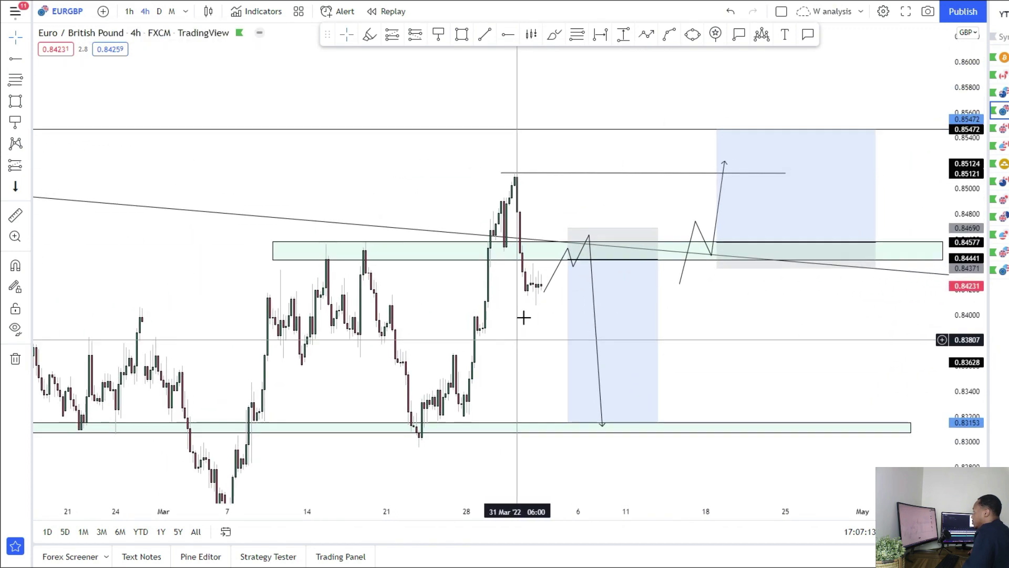
pyautogui.click(713, 260)
pyautogui.click(714, 265)
pyautogui.moveTo(875, 242); pyautogui.dragTo(802, 242)
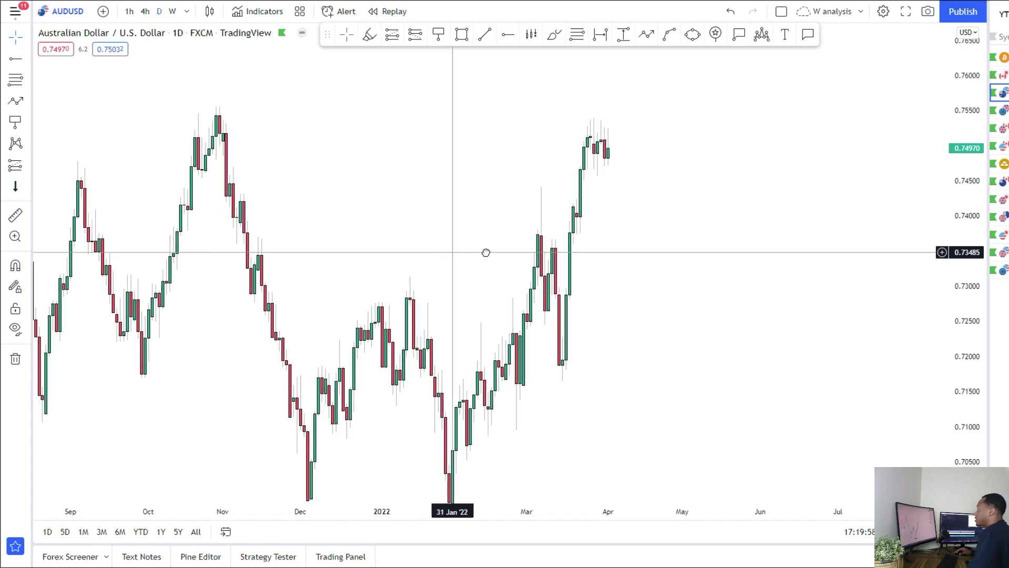
# Step: Try to mark a zone around AUDUSD's recent daily consolidation, between 0.75215 and 0.74749 starting 18 March 2022
pyautogui.moveTo(579, 253); pyautogui.dragTo(664, 286)
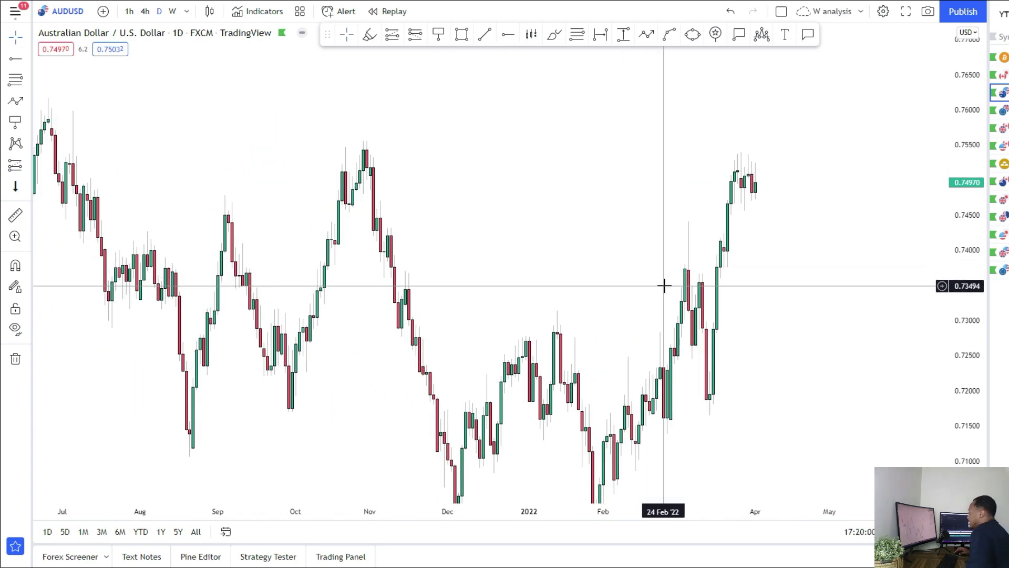
pyautogui.scroll(5, 664, 286)
pyautogui.moveTo(960, 432); pyautogui.dragTo(955, 377)
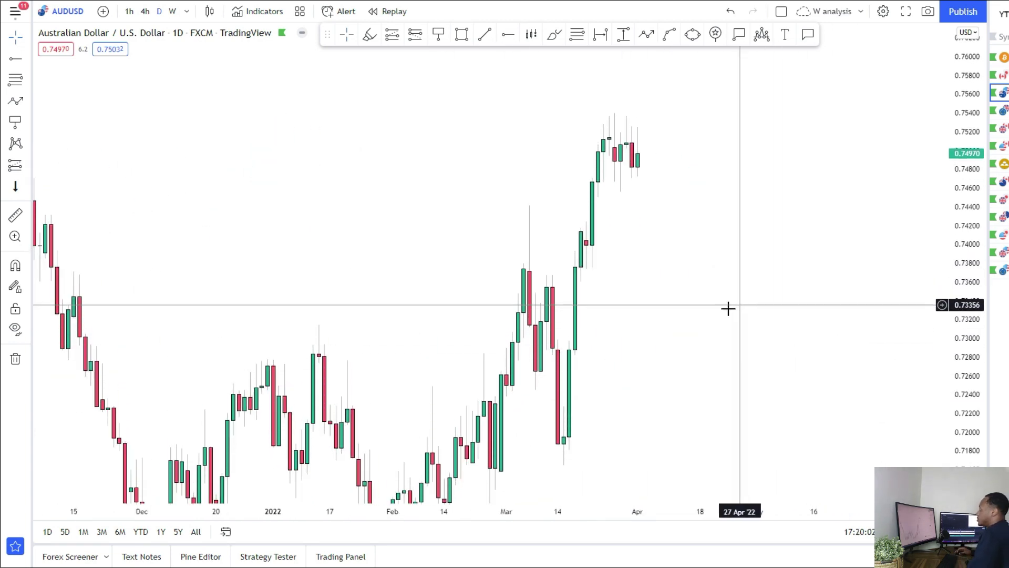
pyautogui.moveTo(728, 309); pyautogui.dragTo(680, 315)
pyautogui.moveTo(533, 136)
pyautogui.mouseDown()
pyautogui.moveTo(665, 191)
pyautogui.moveTo(660, 173)
pyautogui.moveTo(653, 180)
pyautogui.mouseUp()
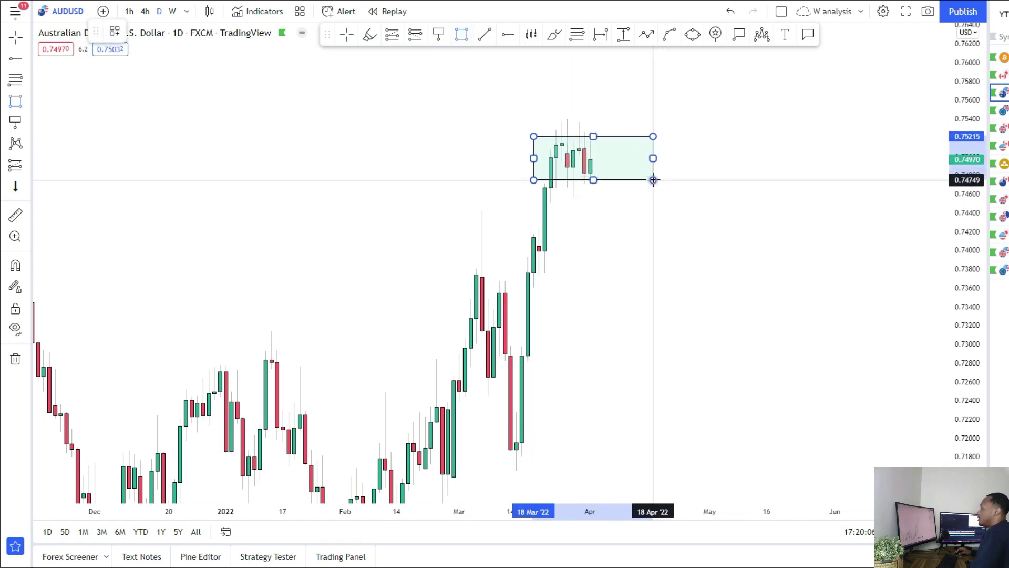
pyautogui.press('Delete')
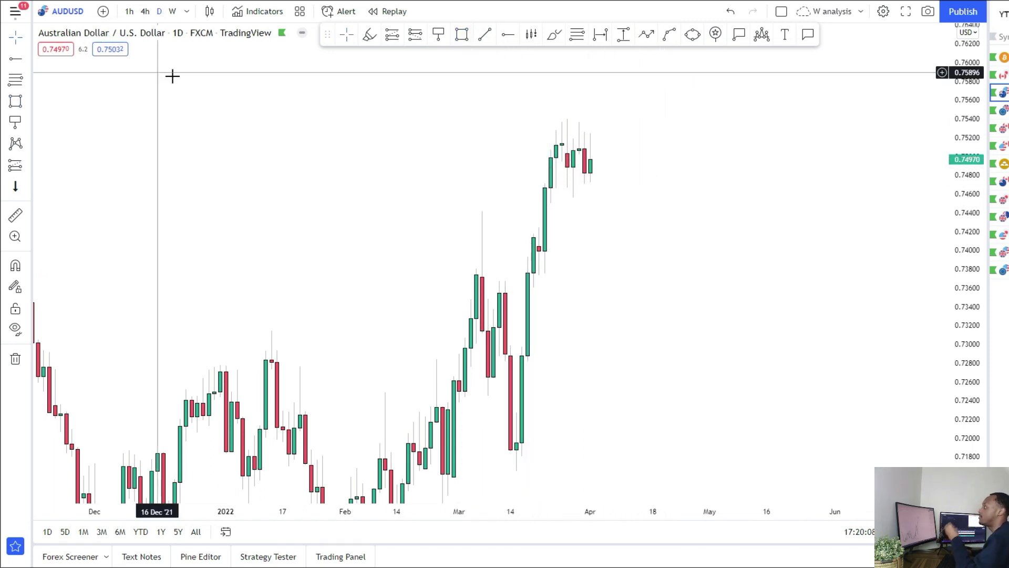
# Step: Try to mark a zone on the weekly timeframe from the October 2021 highs, between 0.75558 and 0.75182
pyautogui.click(172, 13)
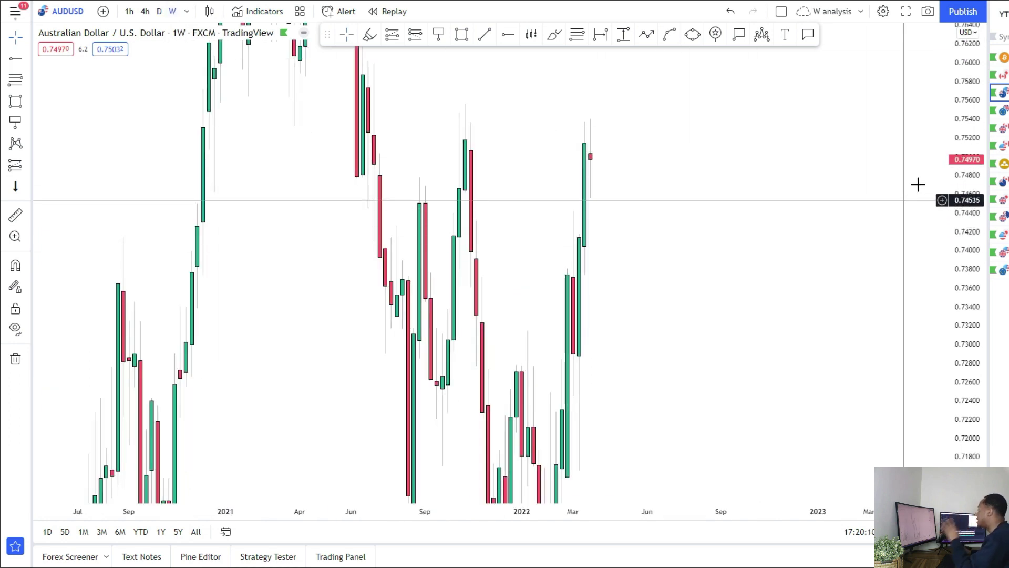
pyautogui.moveTo(974, 123); pyautogui.dragTo(971, 273)
pyautogui.scroll(3, 757, 288)
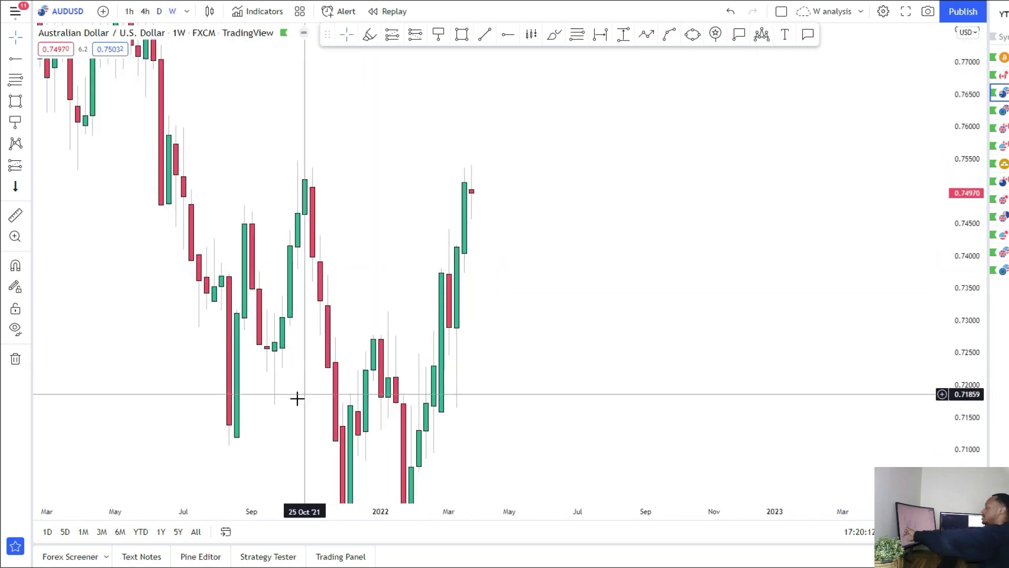
pyautogui.moveTo(304, 180); pyautogui.dragTo(283, 63)
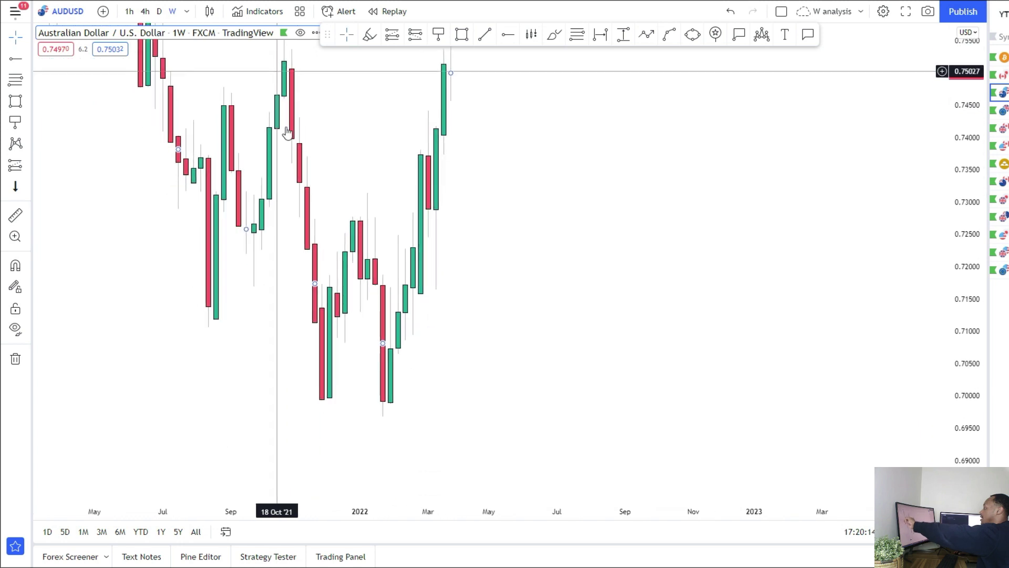
pyautogui.moveTo(331, 269); pyautogui.dragTo(362, 321)
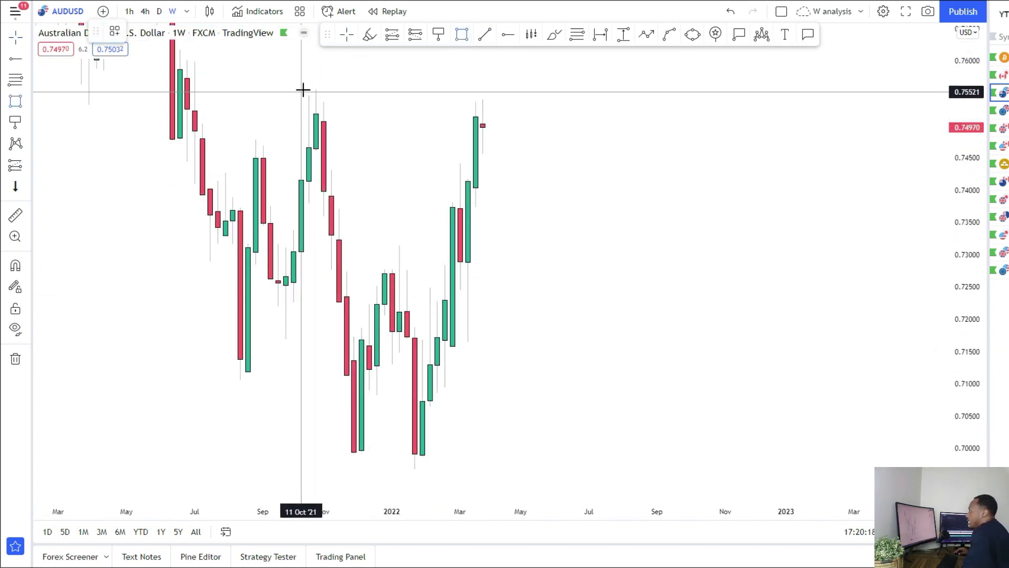
pyautogui.moveTo(301, 90); pyautogui.dragTo(598, 114)
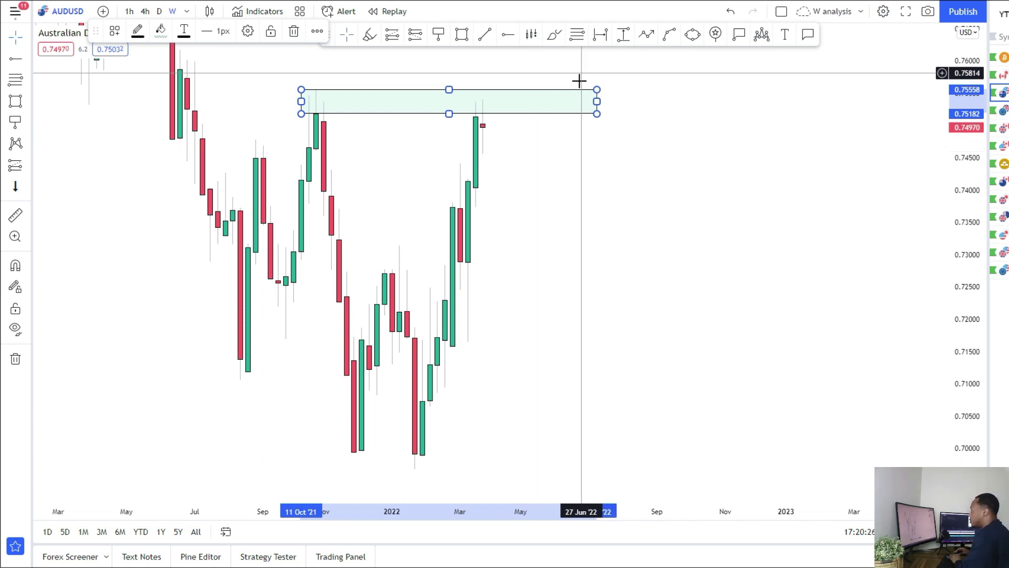
pyautogui.press('Delete')
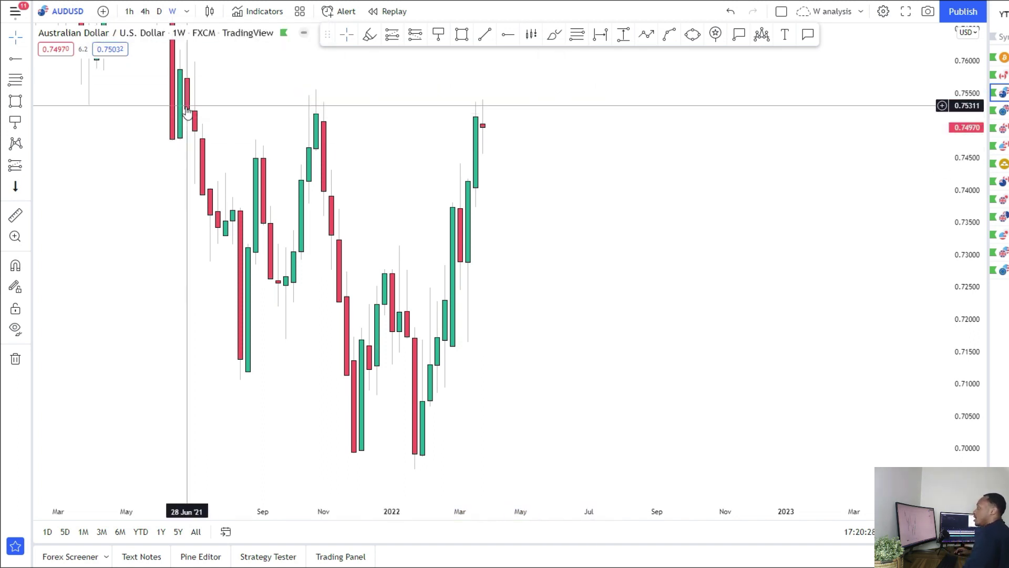
# Step: Switch AUDUSD to the 4-hour timeframe and mark a thin resistance zone across the late-March highs, from 0.75326 to about 0.7529
pyautogui.click(159, 12)
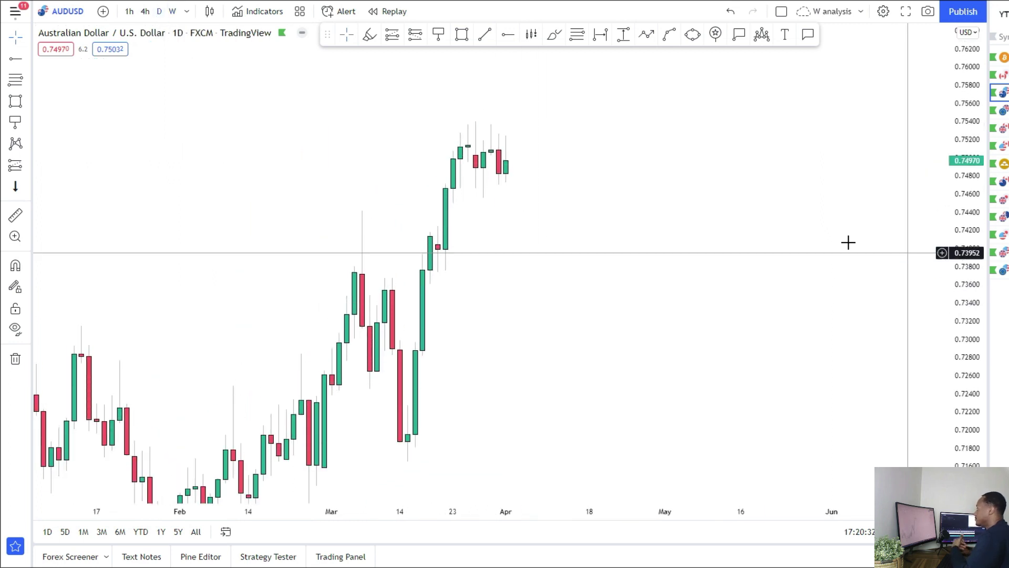
pyautogui.click(145, 11)
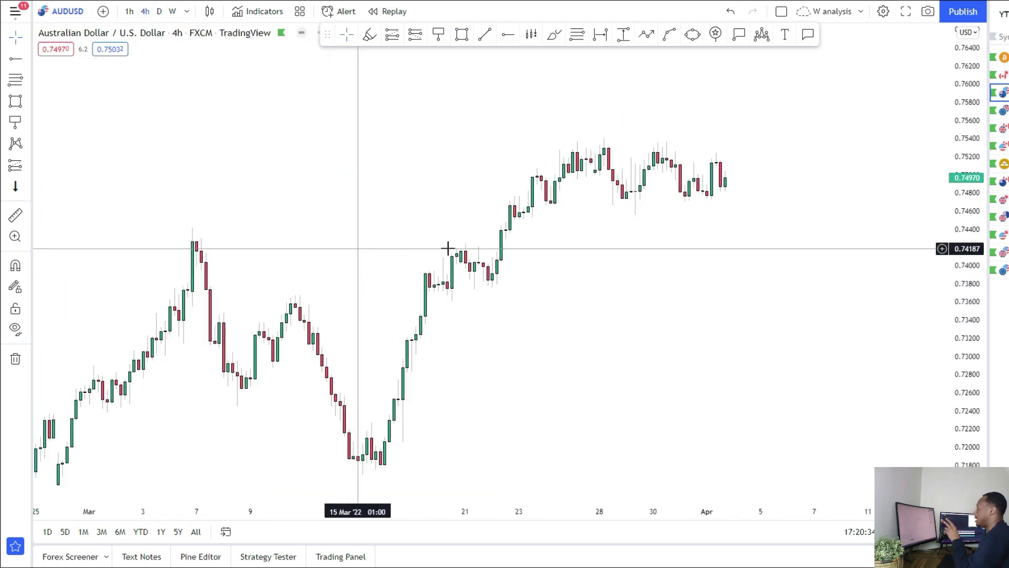
pyautogui.moveTo(578, 245); pyautogui.dragTo(543, 285)
pyautogui.moveTo(975, 395); pyautogui.dragTo(966, 173)
pyautogui.moveTo(788, 251); pyautogui.dragTo(695, 337)
pyautogui.moveTo(424, 191); pyautogui.dragTo(777, 195)
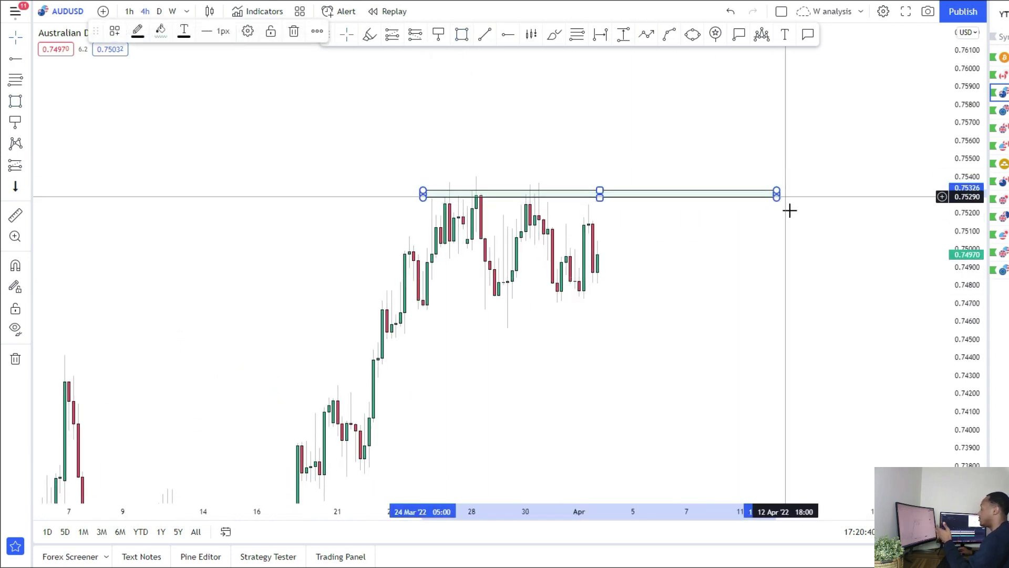
pyautogui.moveTo(786, 196); pyautogui.dragTo(748, 233)
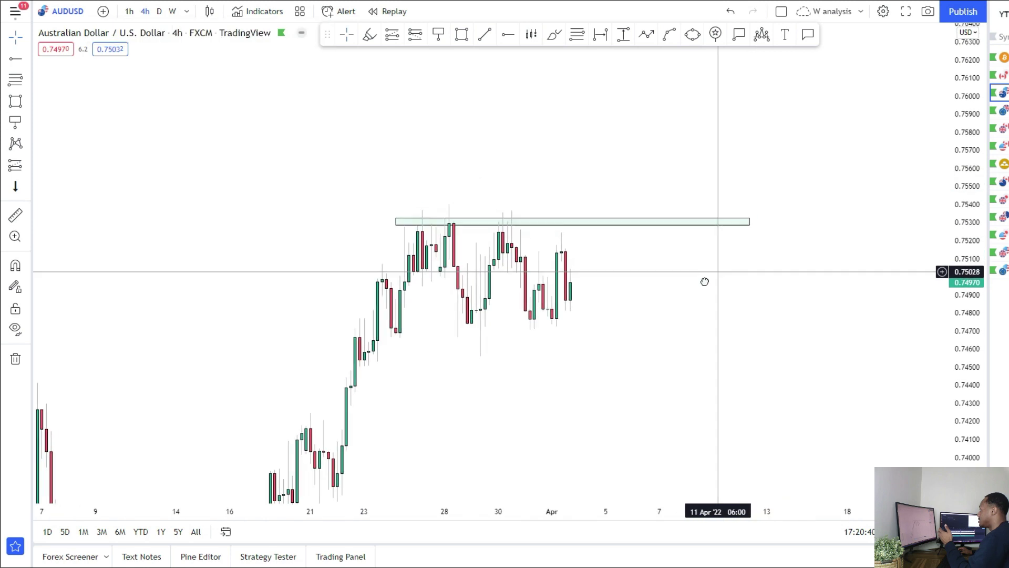
# Step: Draw a bullish path from about 0.7538 back to the resistance zone and up to about 0.7596
pyautogui.click(617, 217)
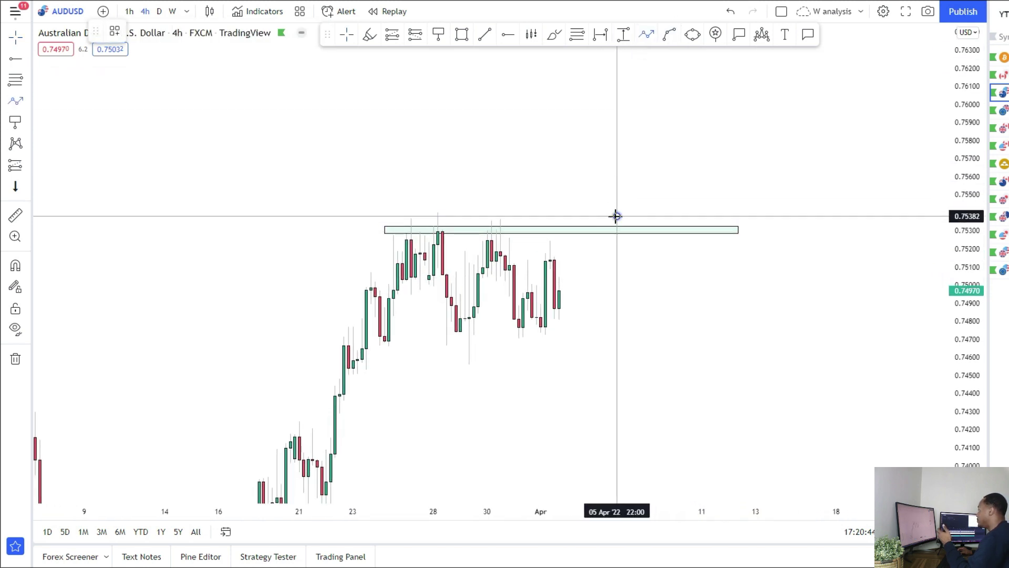
pyautogui.click(630, 233)
pyautogui.click(656, 110)
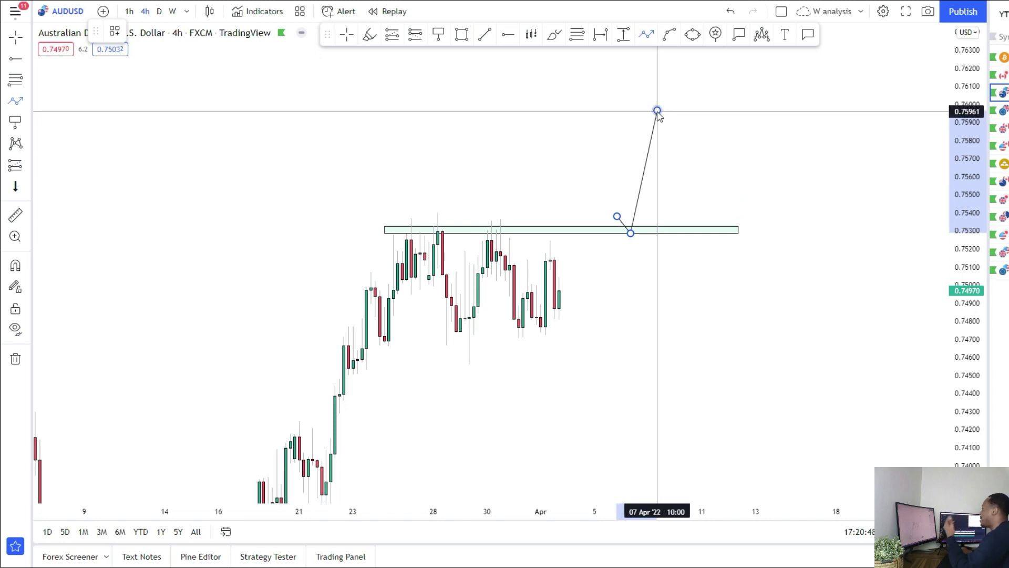
pyautogui.click(657, 110)
# Step: Enlarge the resistance zone so it starts on 23 March 2022 and its lower edge sits at 0.75251
pyautogui.moveTo(630, 319); pyautogui.dragTo(601, 331)
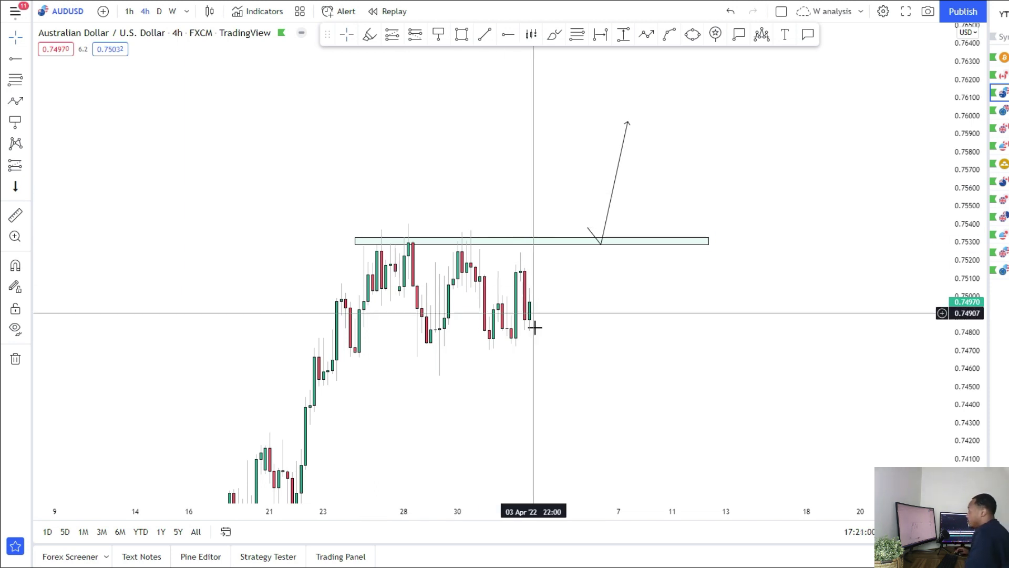
pyautogui.moveTo(536, 327); pyautogui.dragTo(524, 246)
pyautogui.moveTo(570, 312); pyautogui.dragTo(514, 294)
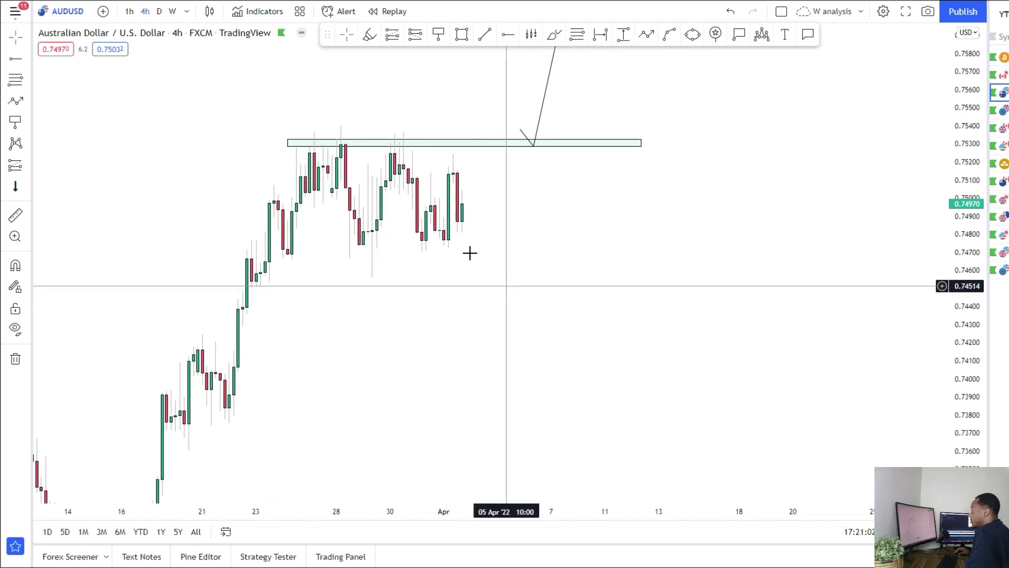
pyautogui.click(289, 145)
pyautogui.moveTo(288, 147); pyautogui.dragTo(271, 153)
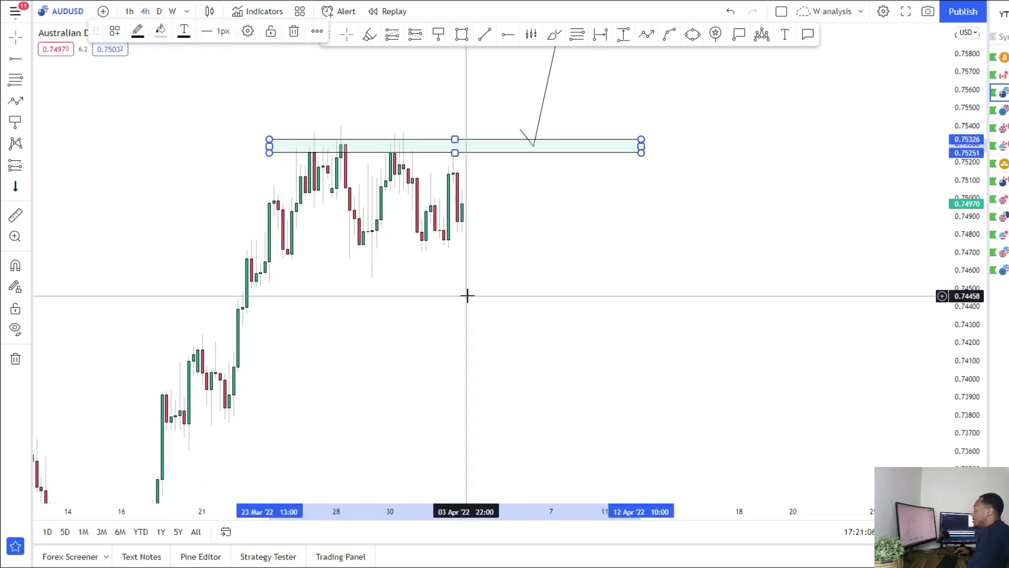
# Step: Draw a bearish path from about 0.7480 up into the resistance zone and down to about 0.7405
pyautogui.click(646, 34)
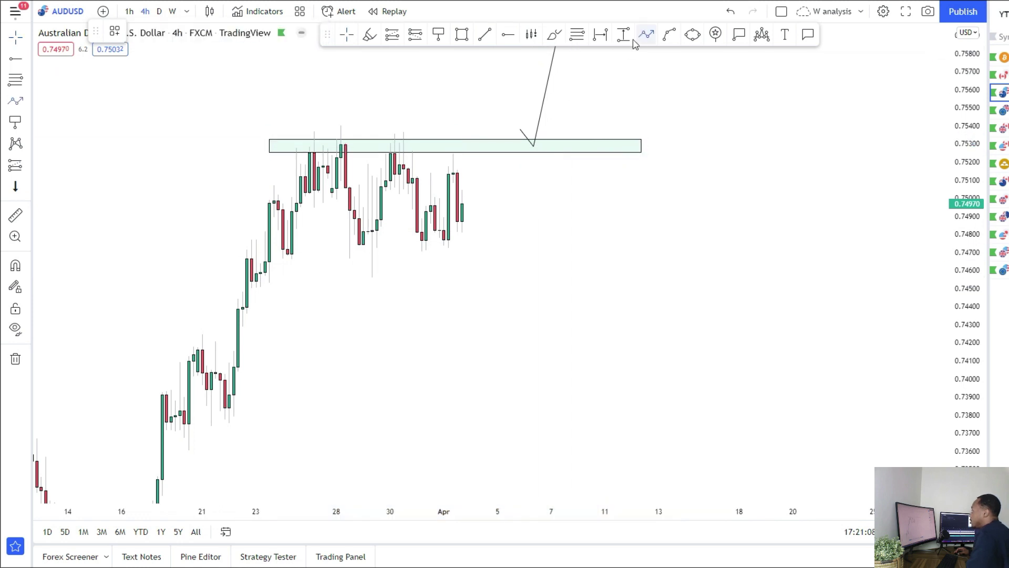
pyautogui.click(471, 233)
pyautogui.click(498, 149)
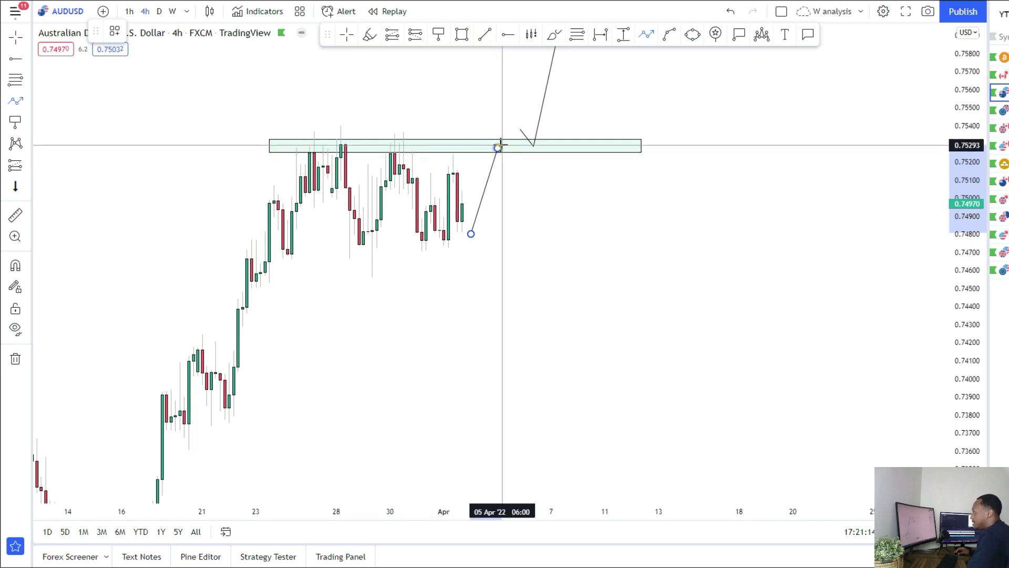
pyautogui.doubleClick(525, 370)
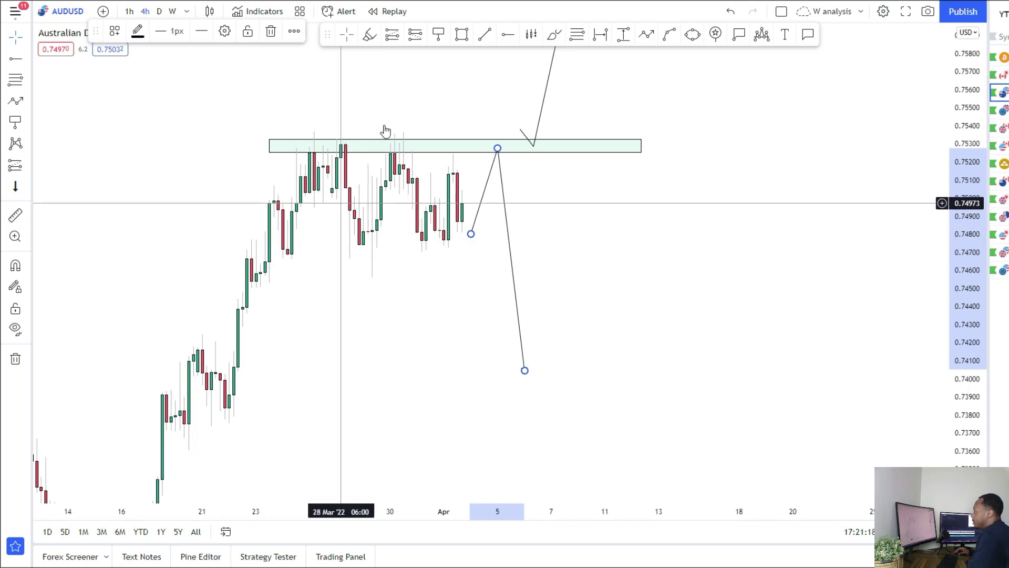
# Step: Mark a support zone under the consolidation lows between 0.74734 and 0.74675, running from 23 March to 11 April 2022
pyautogui.click(447, 33)
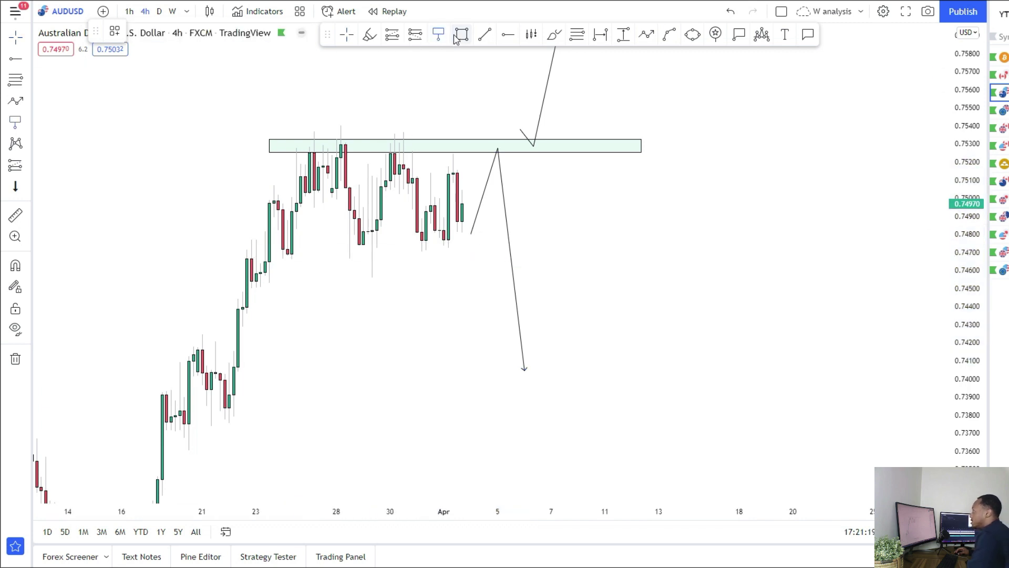
pyautogui.click(278, 246)
pyautogui.click(574, 259)
pyautogui.moveTo(601, 258); pyautogui.dragTo(627, 255)
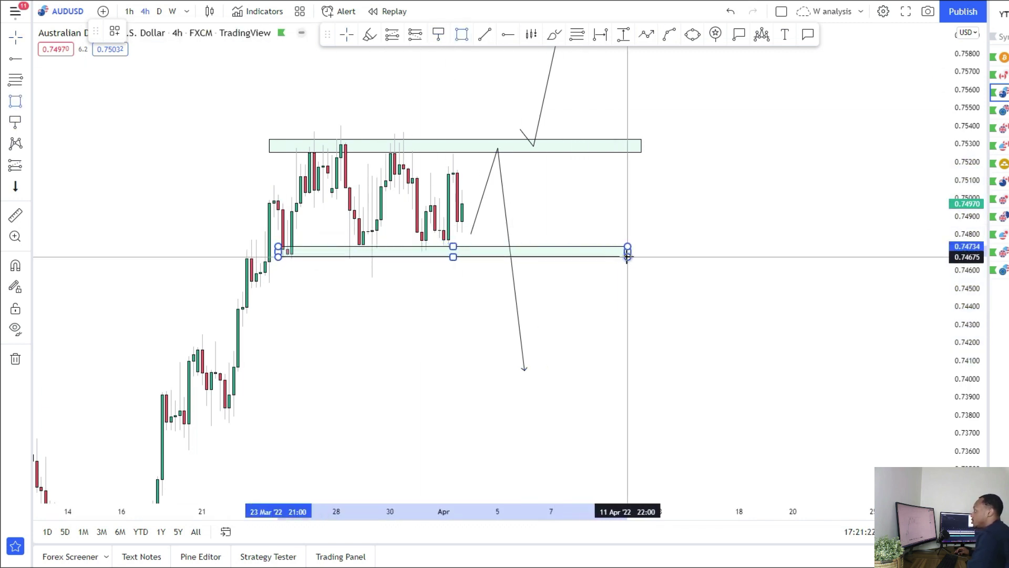
pyautogui.click(551, 219)
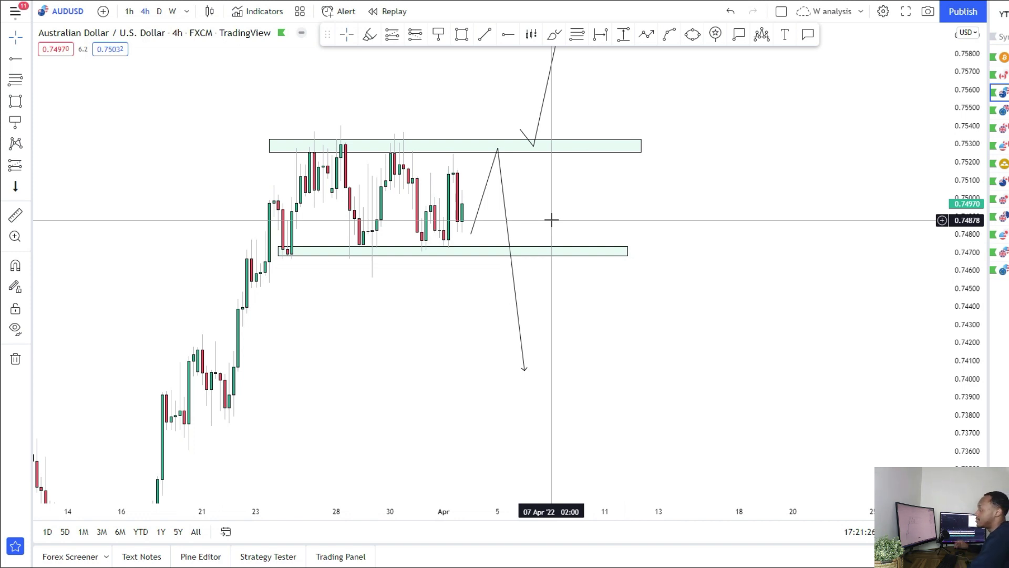
# Step: Draw a bearish retest path from about 0.7445 up to the support zone and down to about 0.7389
pyautogui.click(561, 298)
pyautogui.click(574, 250)
pyautogui.click(605, 398)
# Step: Switch to the daily timeframe and mark a wide zone from the January 2022 high, between 0.73149 and about 0.7284
pyautogui.moveTo(455, 263); pyautogui.dragTo(445, 205)
pyautogui.scroll(-4, 506, 410)
pyautogui.moveTo(416, 342); pyautogui.dragTo(411, 257)
pyautogui.scroll(2, 395, 281)
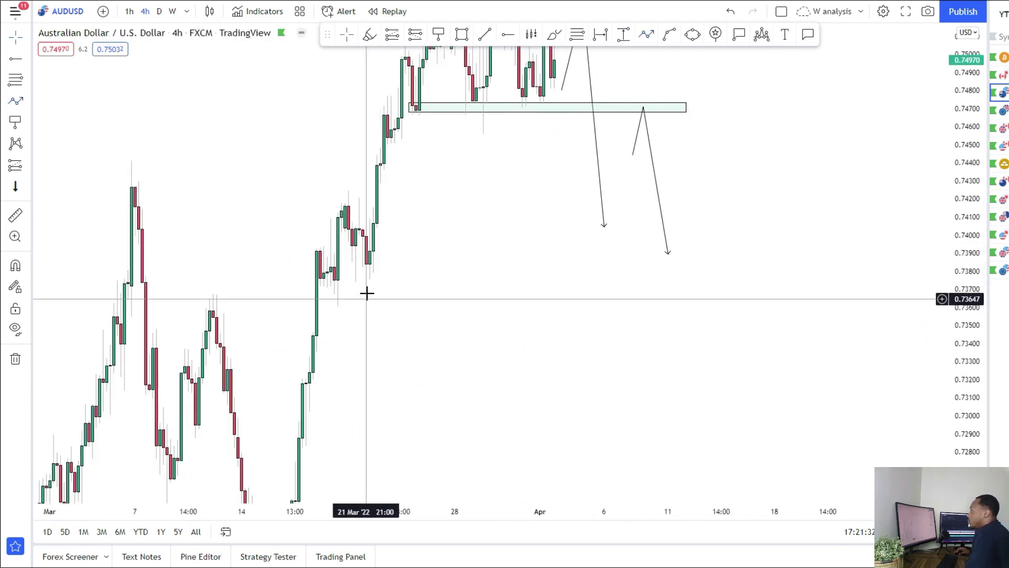
pyautogui.moveTo(367, 293); pyautogui.dragTo(377, 277)
pyautogui.click(159, 12)
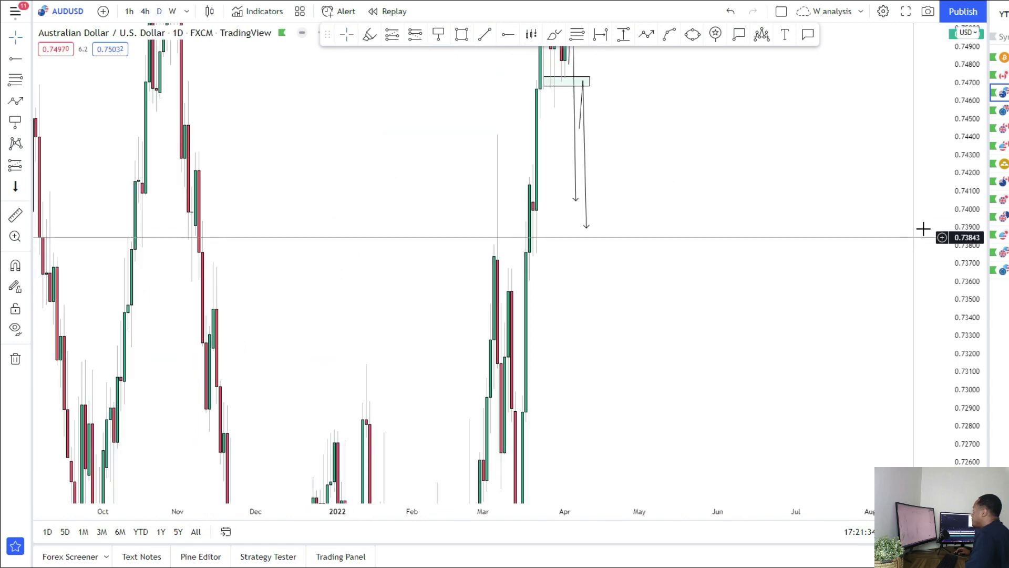
pyautogui.moveTo(965, 199); pyautogui.dragTo(965, 368)
pyautogui.moveTo(586, 348); pyautogui.dragTo(643, 291)
pyautogui.scroll(3, 643, 290)
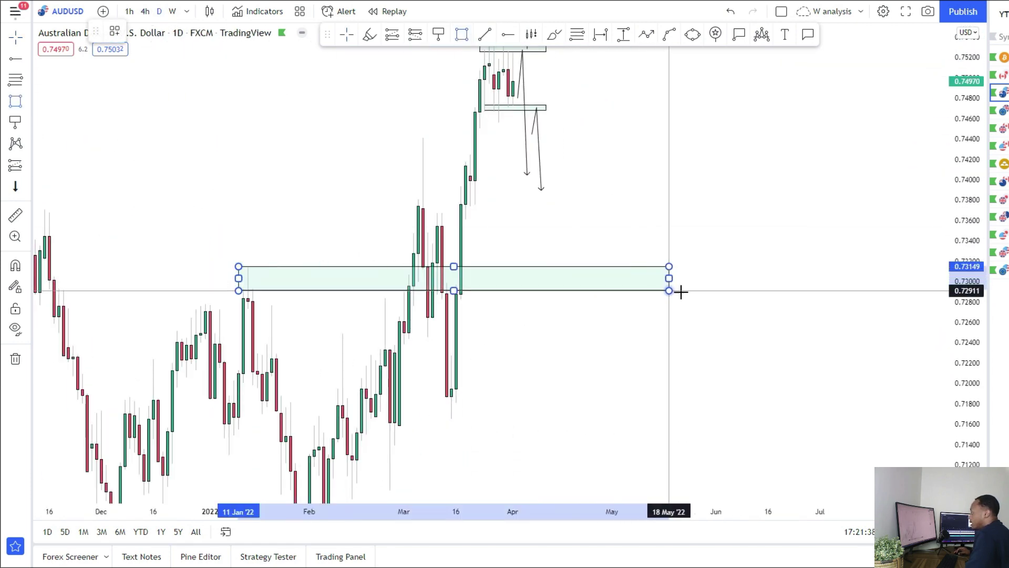
pyautogui.click(703, 297)
# Step: Mark a narrow zone from 2 March 2022 between 0.73823 and 0.73730, and view it on the 4-hour timeframe
pyautogui.moveTo(636, 402); pyautogui.dragTo(705, 266)
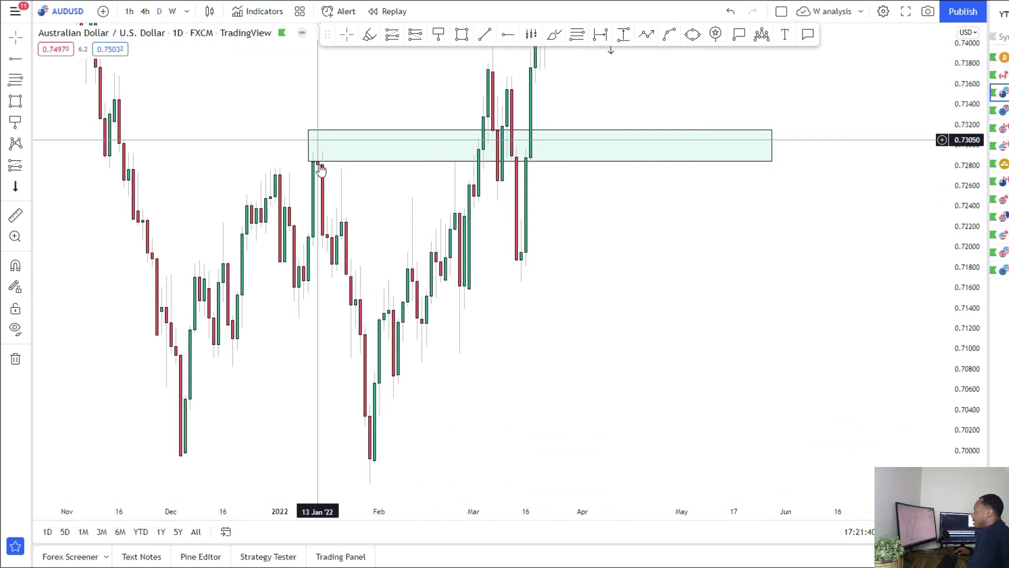
pyautogui.moveTo(403, 319); pyautogui.dragTo(308, 513)
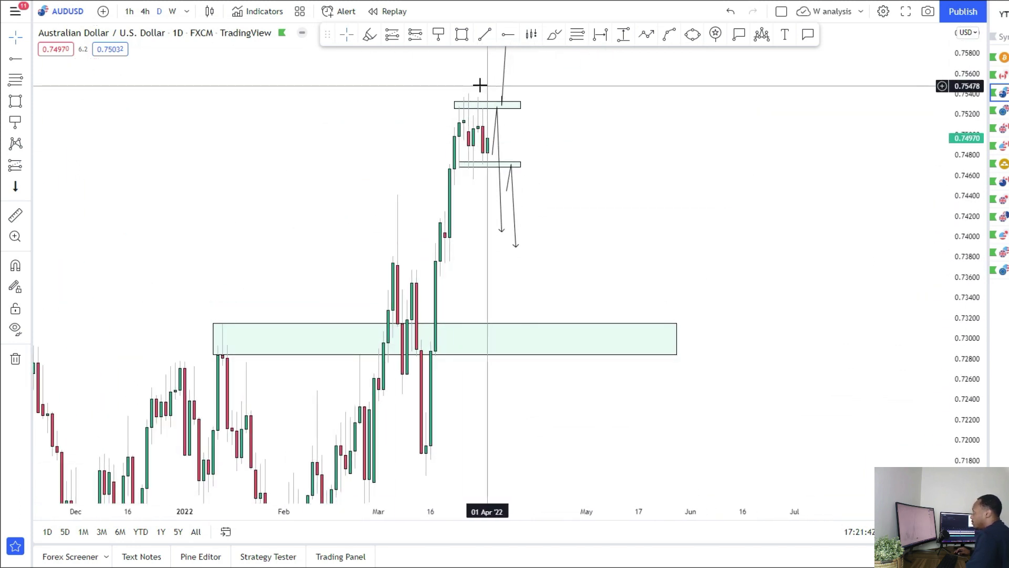
pyautogui.click(516, 248)
pyautogui.click(516, 248)
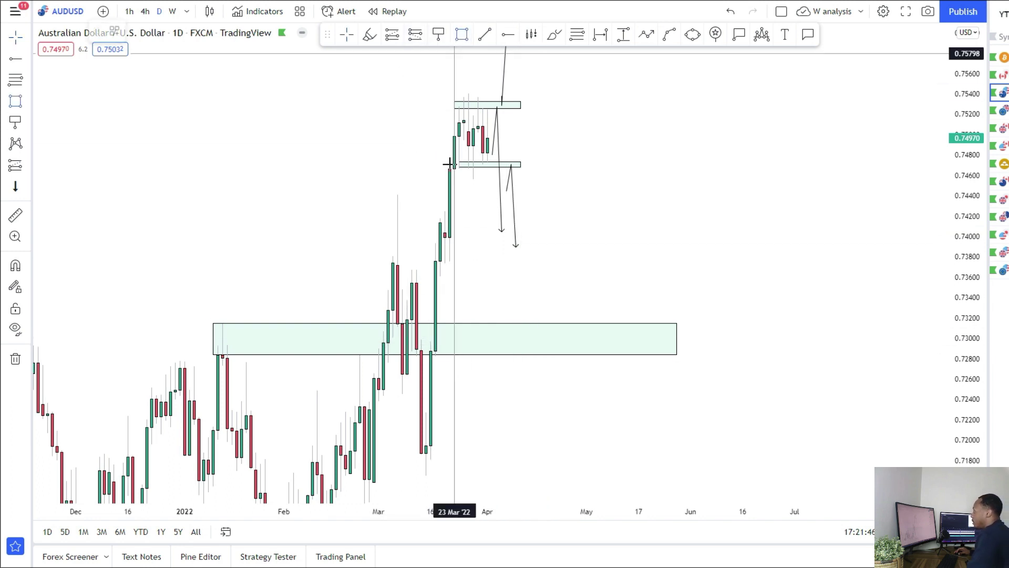
pyautogui.moveTo(383, 248)
pyautogui.mouseDown()
pyautogui.moveTo(615, 264)
pyautogui.moveTo(615, 254)
pyautogui.mouseUp()
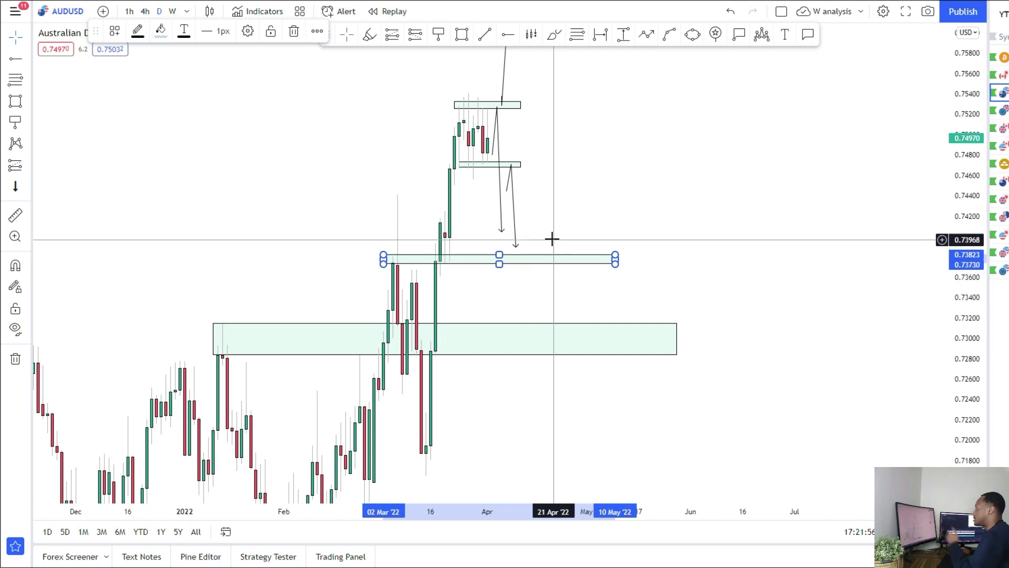
pyautogui.click(145, 11)
pyautogui.moveTo(241, 226); pyautogui.dragTo(439, 288)
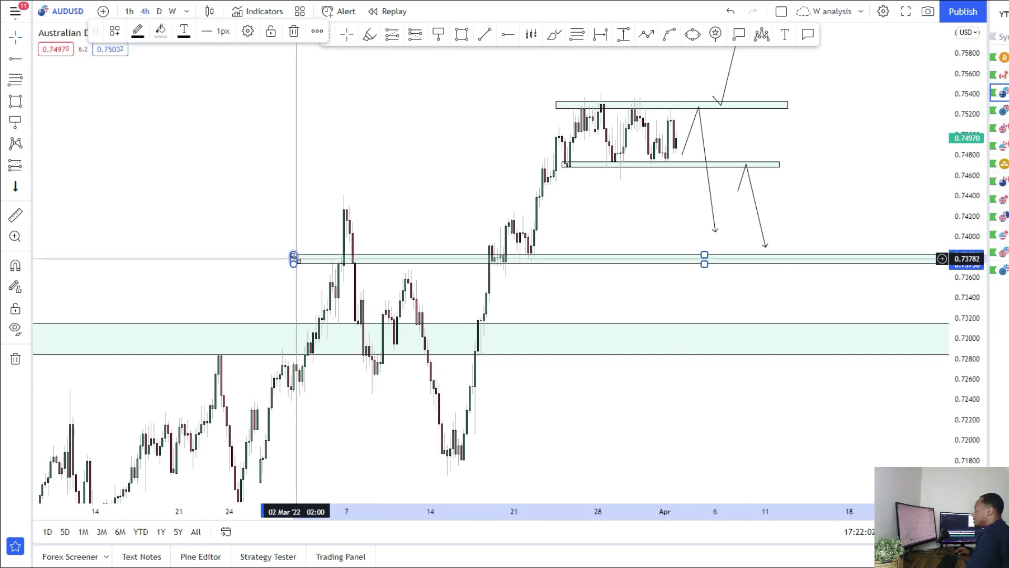
# Step: Shorten the narrow zone between 0.73823 and 0.73730 so that it starts on 15 March 2022
pyautogui.moveTo(296, 258); pyautogui.dragTo(462, 261)
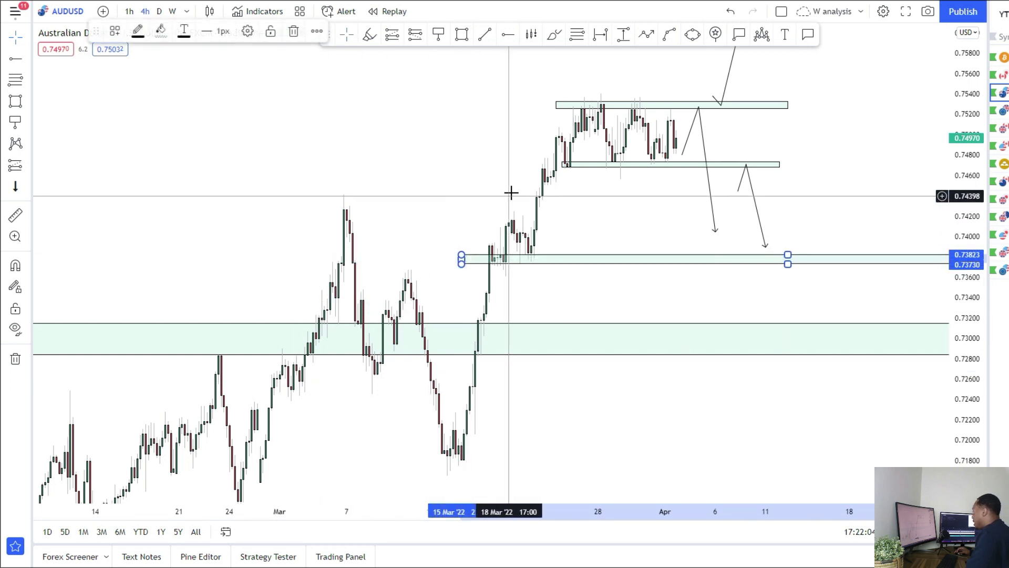
pyautogui.moveTo(616, 310); pyautogui.dragTo(533, 324)
pyautogui.moveTo(969, 399); pyautogui.dragTo(967, 281)
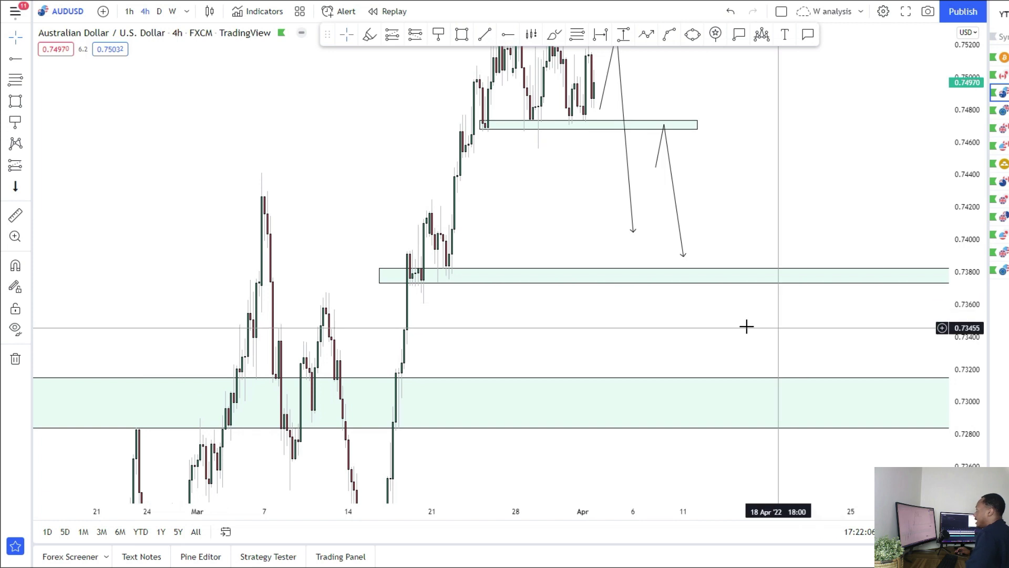
pyautogui.moveTo(709, 331); pyautogui.dragTo(709, 367)
# Step: Place a short position at the lower consolidation zone with its entry at 0.74669 and its stop at 0.74897
pyautogui.scroll(1, 709, 367)
pyautogui.moveTo(952, 144); pyautogui.dragTo(953, 177)
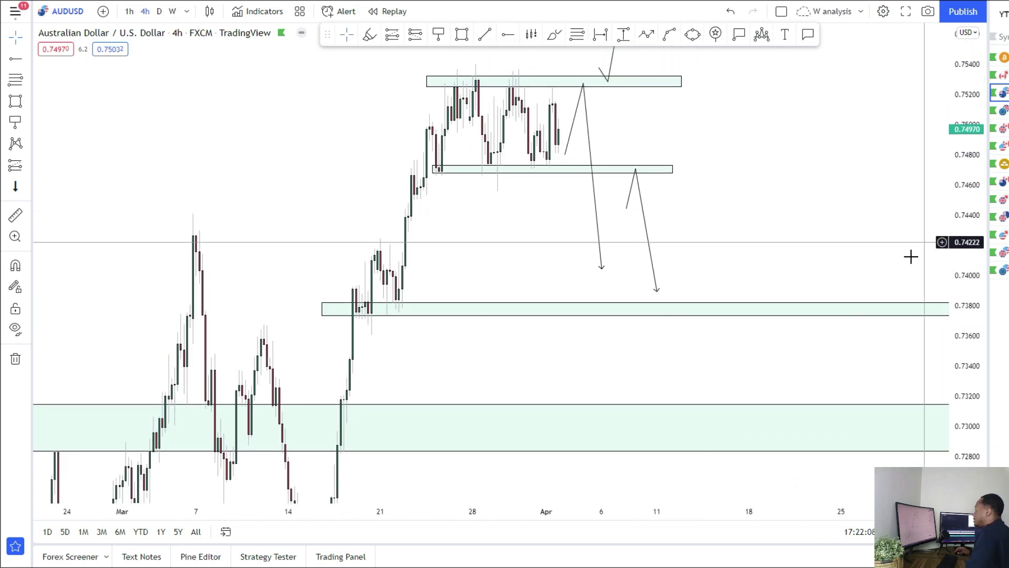
pyautogui.scroll(3, 893, 273)
pyautogui.moveTo(585, 379); pyautogui.dragTo(620, 415)
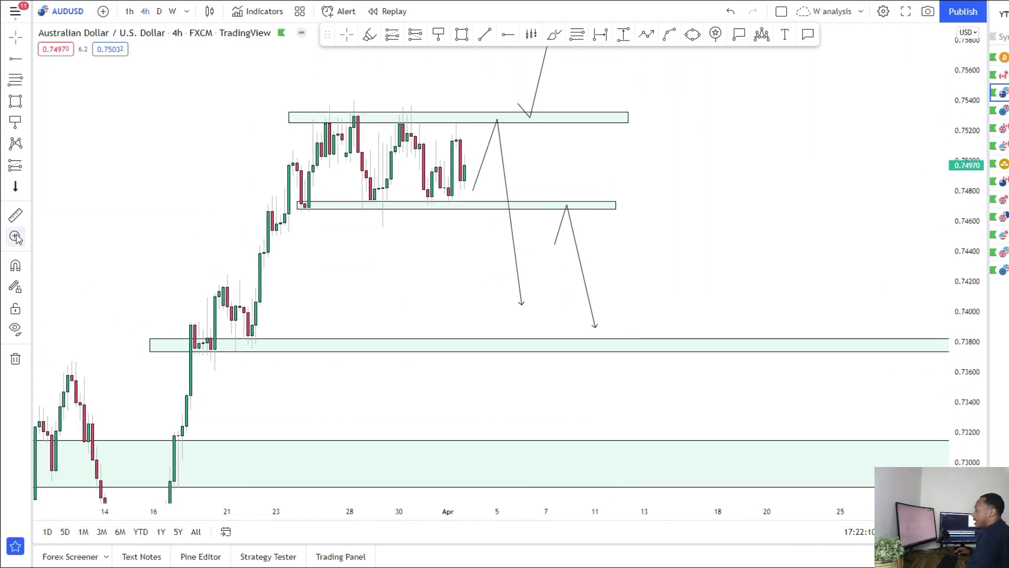
pyautogui.click(58, 190)
pyautogui.click(547, 209)
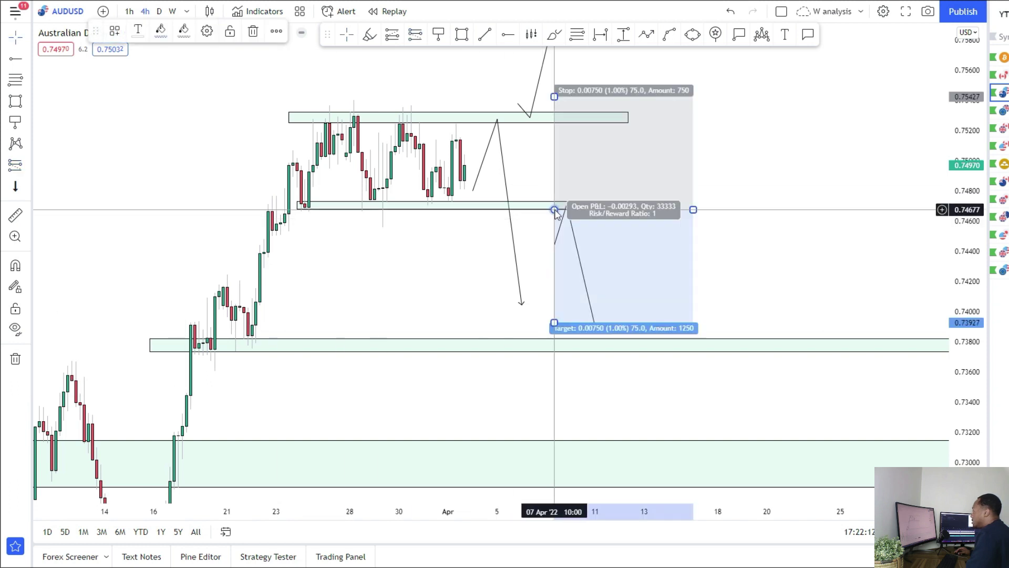
pyautogui.moveTo(553, 105); pyautogui.dragTo(524, 176)
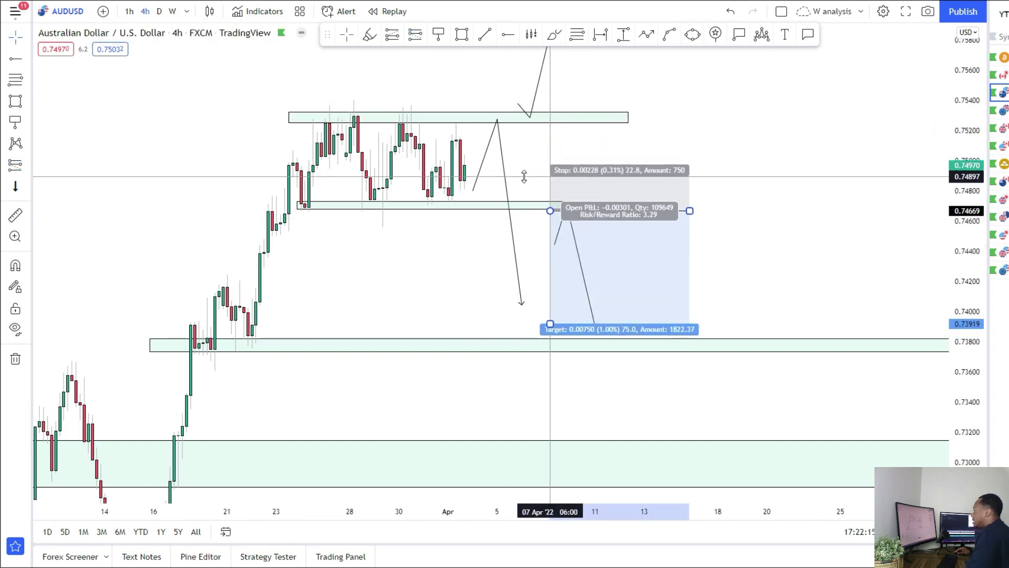
# Step: Add a narrow short position below the upper consolidation zone from 4 April 2022, with entry at 0.75230 and stop at 0.75556
pyautogui.click(29, 167)
pyautogui.click(58, 190)
pyautogui.click(485, 126)
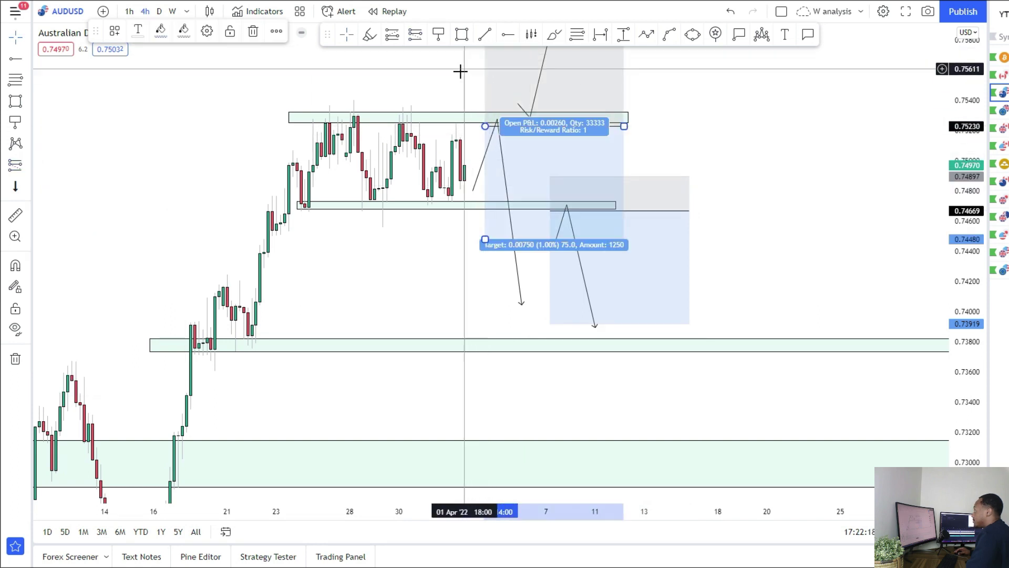
pyautogui.moveTo(461, 71); pyautogui.dragTo(458, 125)
pyautogui.moveTo(482, 68); pyautogui.dragTo(445, 131)
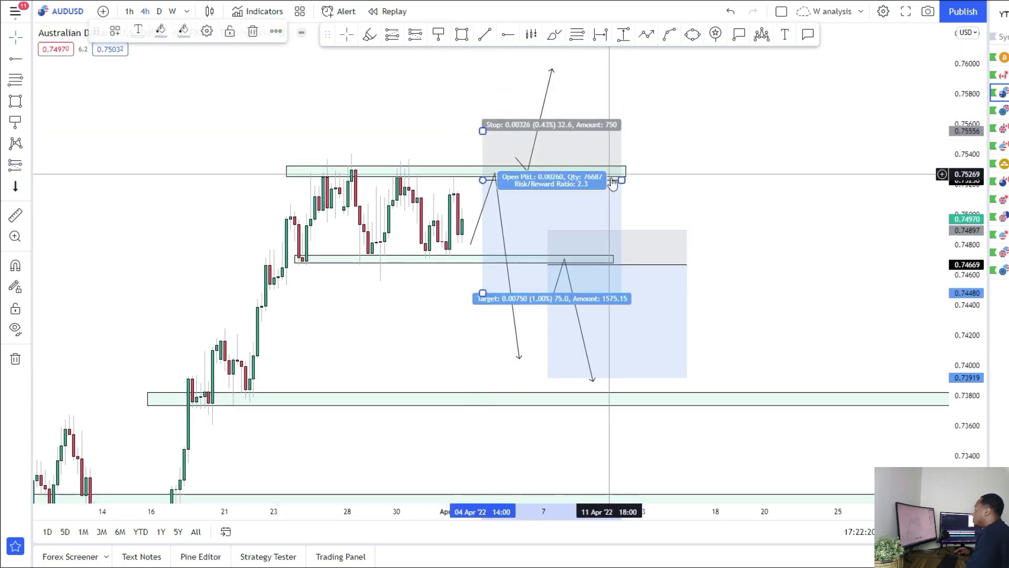
pyautogui.moveTo(620, 180); pyautogui.dragTo(536, 179)
pyautogui.moveTo(699, 204); pyautogui.dragTo(710, 138)
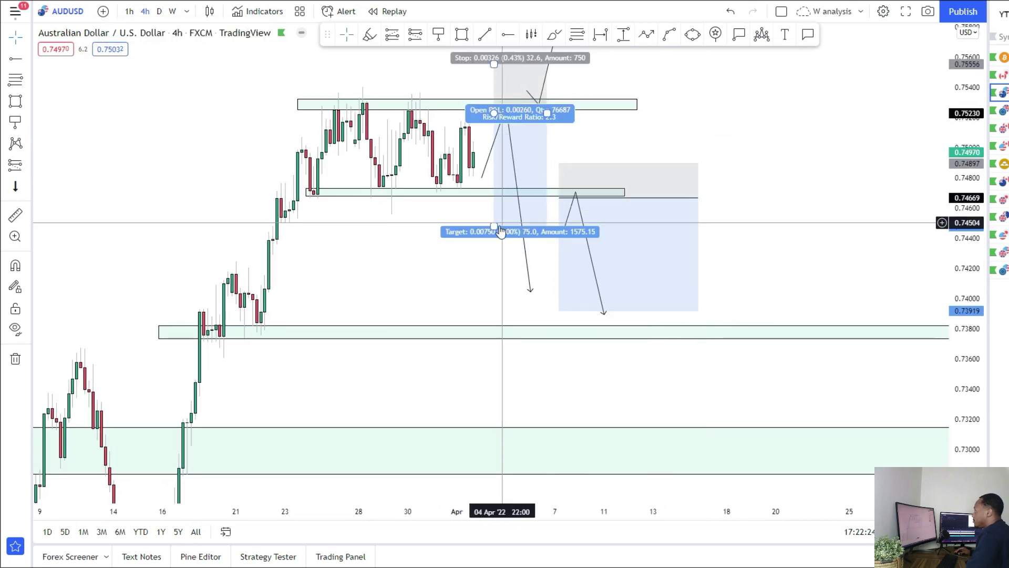
# Step: Extend the targets down to 0.73140 for the upper short position and 0.73206 for the lower one
pyautogui.moveTo(495, 227); pyautogui.dragTo(495, 428)
pyautogui.moveTo(558, 311); pyautogui.dragTo(560, 420)
pyautogui.moveTo(428, 259); pyautogui.dragTo(407, 404)
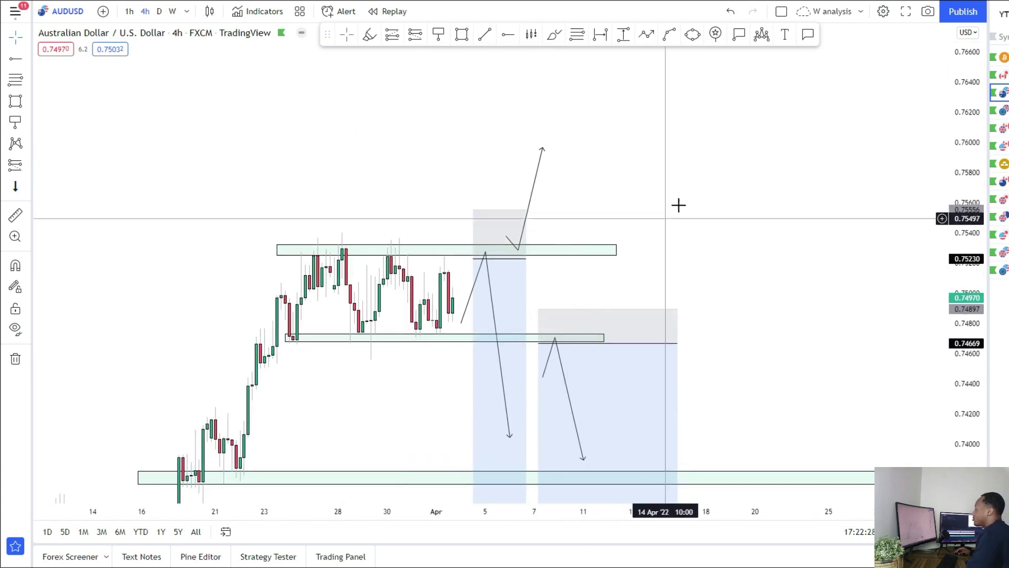
pyautogui.moveTo(685, 219); pyautogui.dragTo(695, 210)
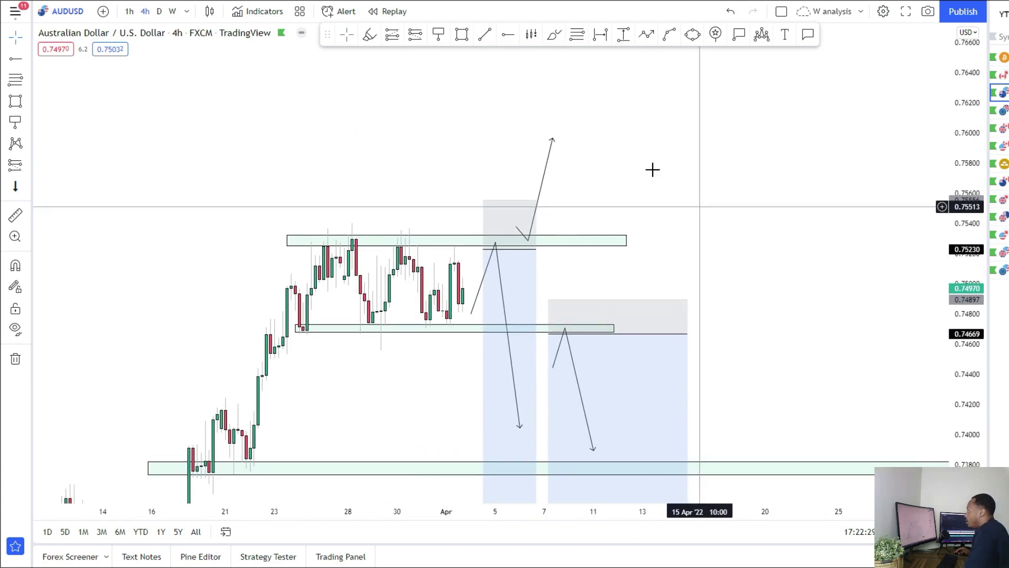
# Step: Add a horizontal ray at 0.76015 above the bullish projection and shift that path to the right of the upper short position
pyautogui.click(277, 130)
pyautogui.moveTo(237, 207); pyautogui.dragTo(250, 162)
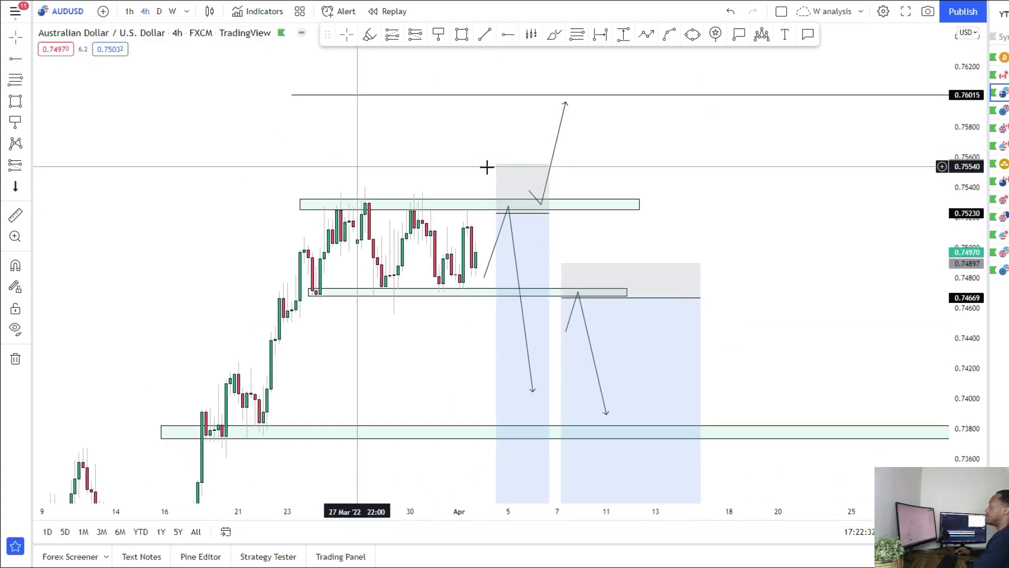
pyautogui.moveTo(563, 125); pyautogui.dragTo(617, 123)
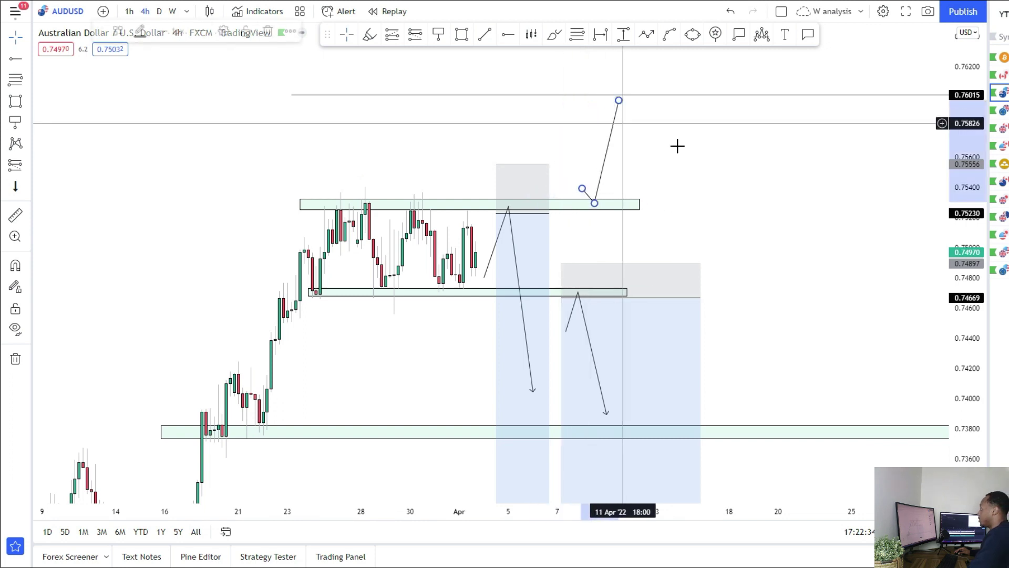
# Step: Set the lower short position's target to 0.73120, just inside the wide daily zone
pyautogui.moveTo(729, 212); pyautogui.dragTo(757, 167)
pyautogui.moveTo(969, 166); pyautogui.dragTo(967, 189)
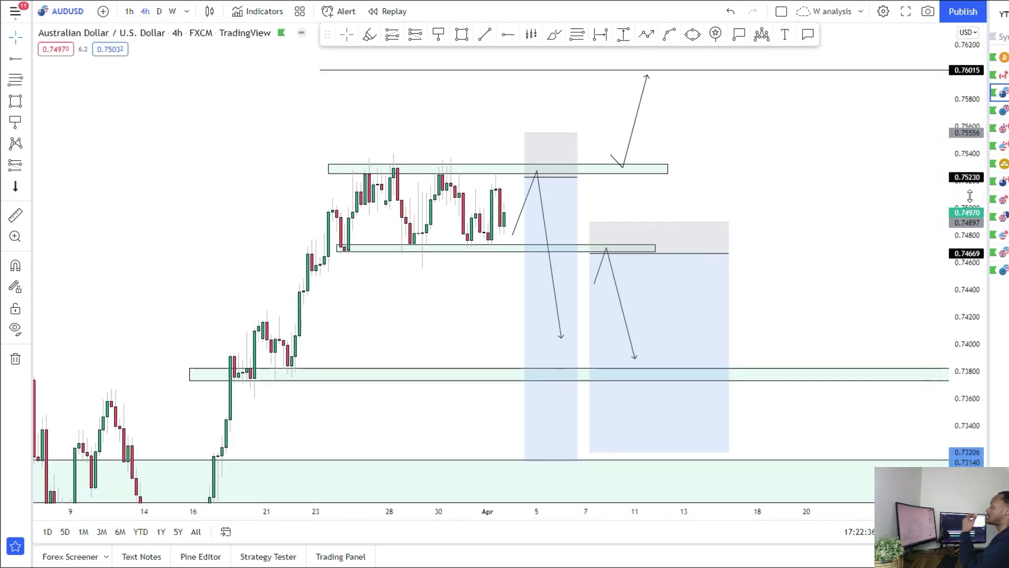
pyautogui.moveTo(885, 205); pyautogui.dragTo(880, 174)
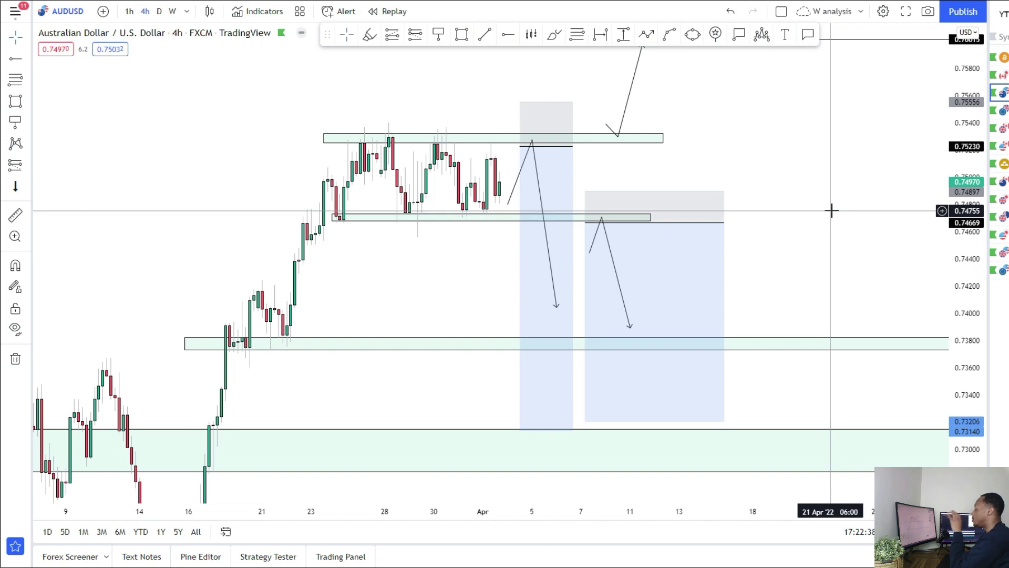
pyautogui.moveTo(585, 421); pyautogui.dragTo(581, 434)
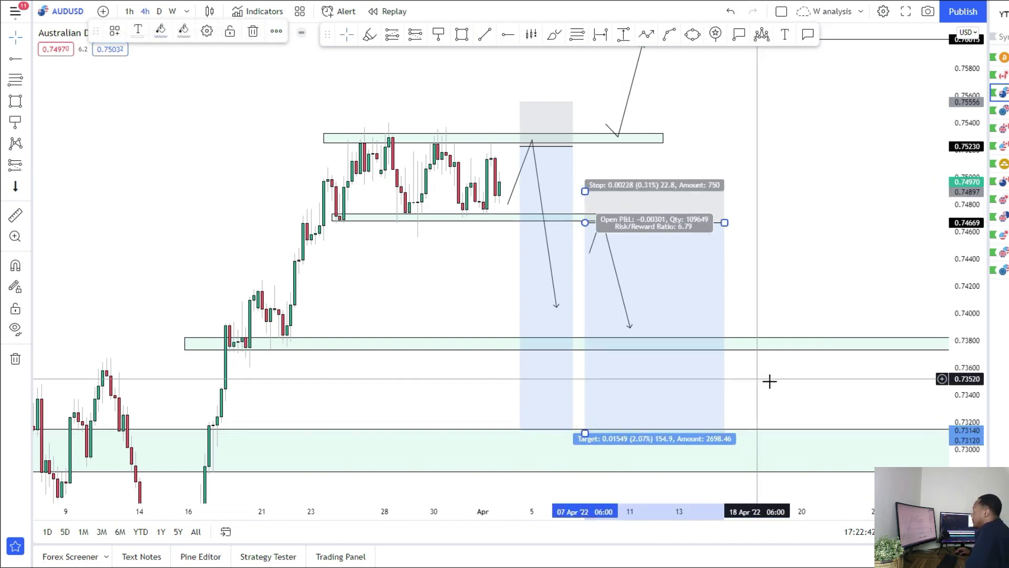
pyautogui.click(849, 351)
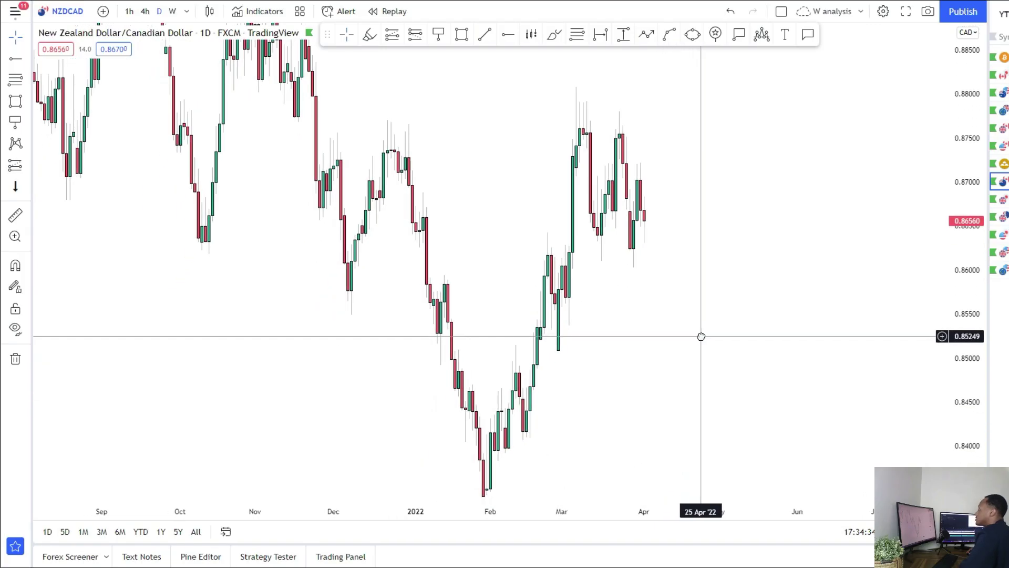
# Step: Box the NZDCAD daily consolidation from 4 March 2022 between 0.87717 and 0.86191, and delete the box
pyautogui.scroll(5, 651, 281)
pyautogui.scroll(3, 512, 113)
pyautogui.moveTo(351, 139)
pyautogui.mouseDown()
pyautogui.moveTo(495, 242)
pyautogui.moveTo(575, 266)
pyautogui.mouseUp()
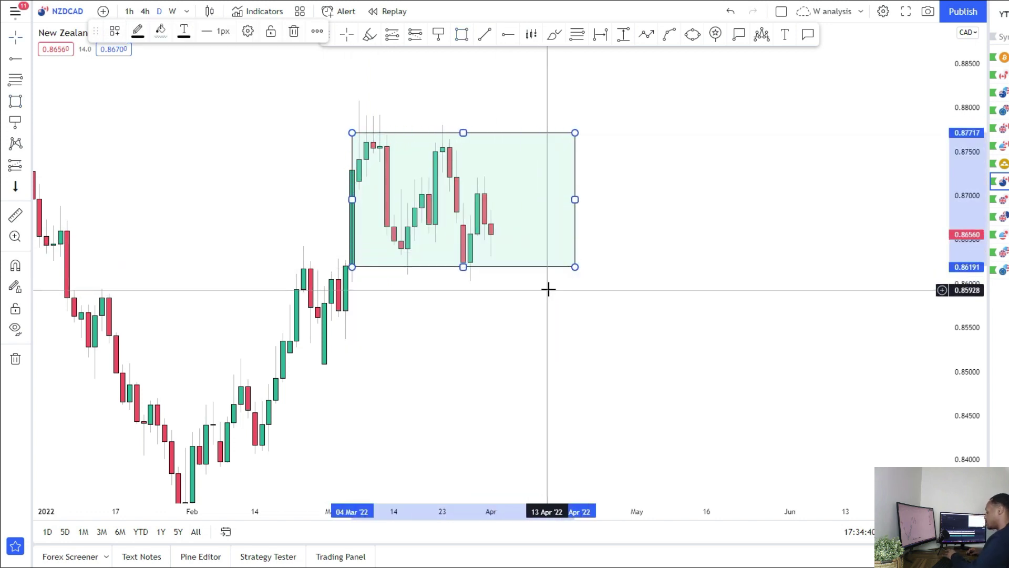
pyautogui.press('Delete')
pyautogui.rightClick(575, 204)
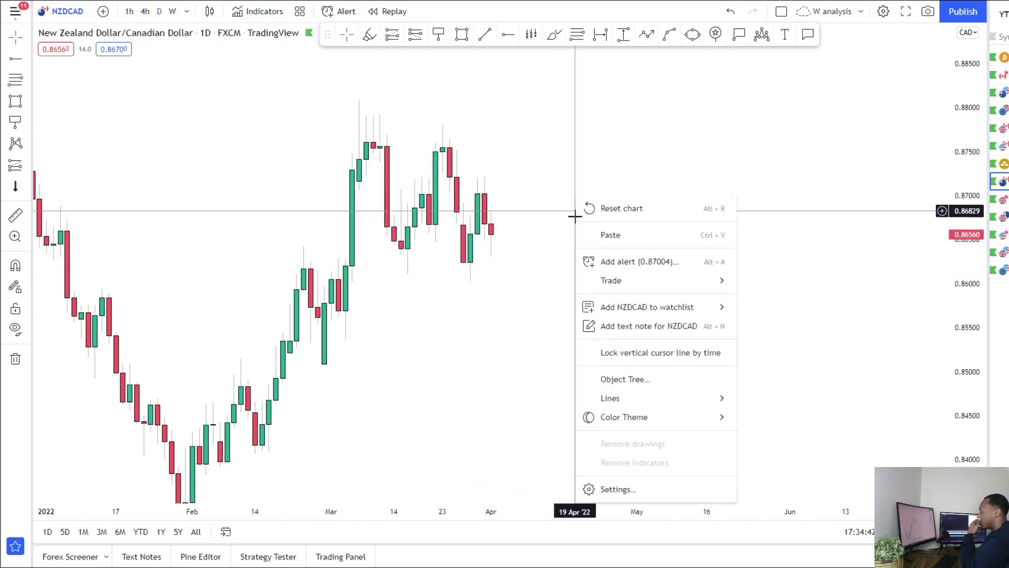
# Step: Examine the recent NZDCAD price structure on the weekly and daily timeframes, ending on the 4-hour chart
pyautogui.moveTo(528, 211); pyautogui.dragTo(570, 217)
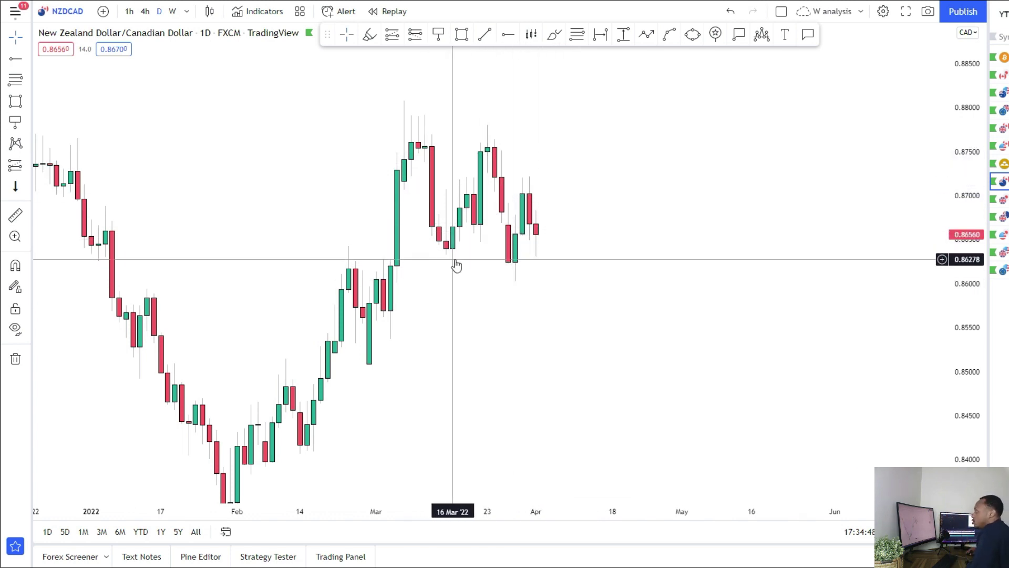
pyautogui.click(172, 12)
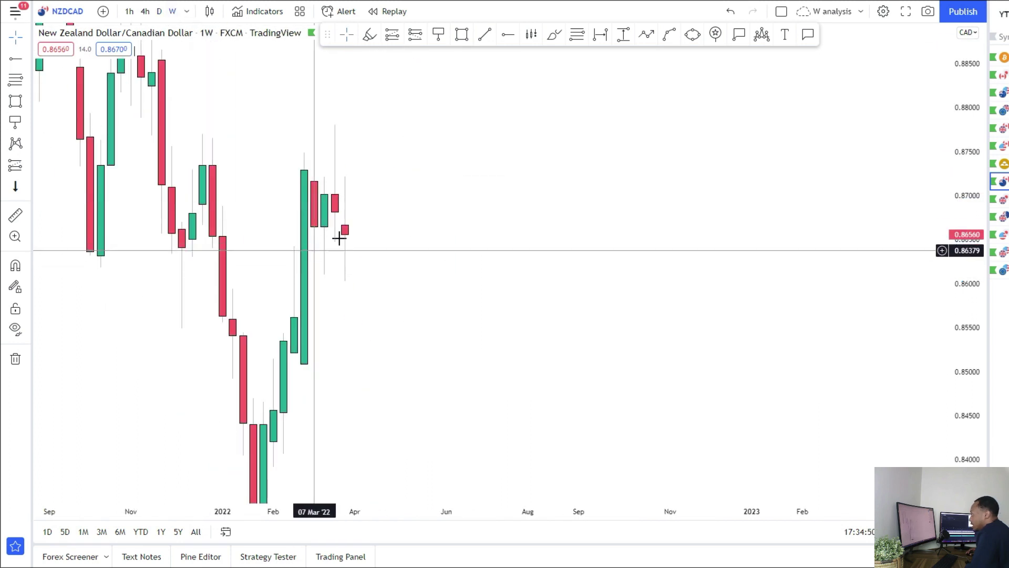
pyautogui.click(160, 12)
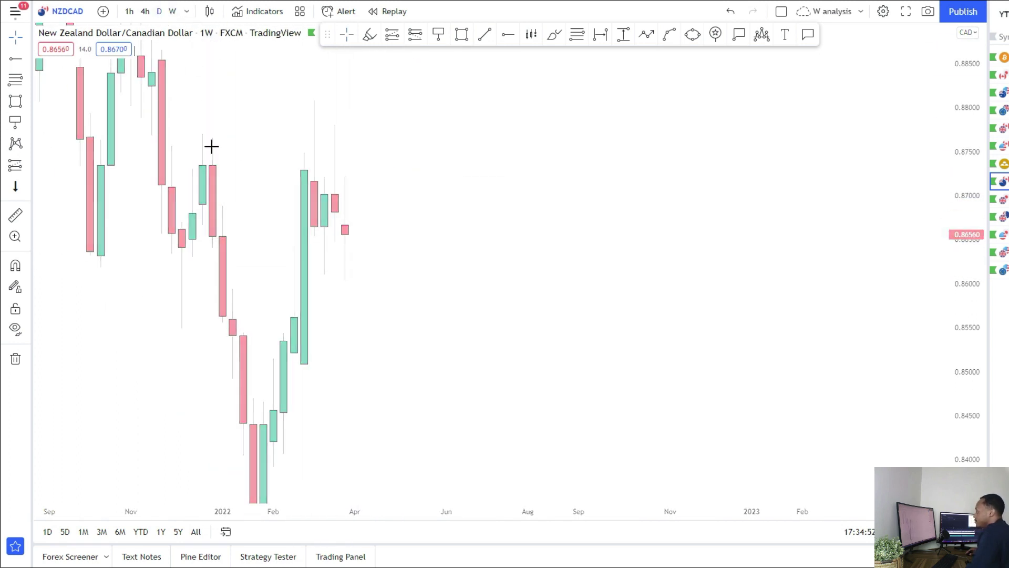
pyautogui.moveTo(649, 303); pyautogui.dragTo(672, 283)
pyautogui.moveTo(969, 419); pyautogui.dragTo(967, 363)
pyautogui.moveTo(675, 272); pyautogui.dragTo(664, 340)
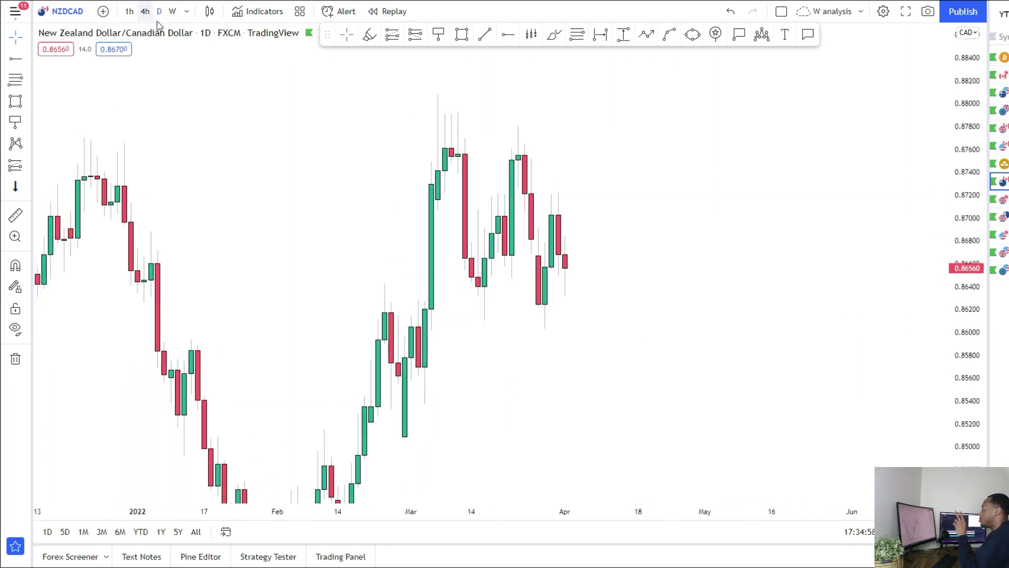
pyautogui.click(145, 11)
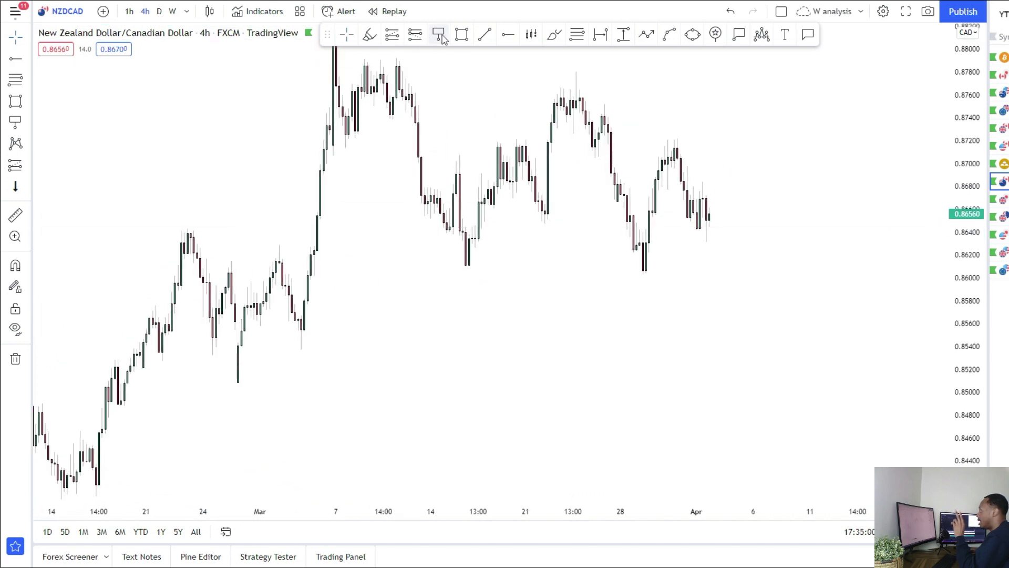
# Step: Mark a narrow zone between 0.86551 and 0.86437 from 21 to 30 March 2022, and delete it
pyautogui.moveTo(398, 215); pyautogui.dragTo(579, 227)
pyautogui.click(579, 228)
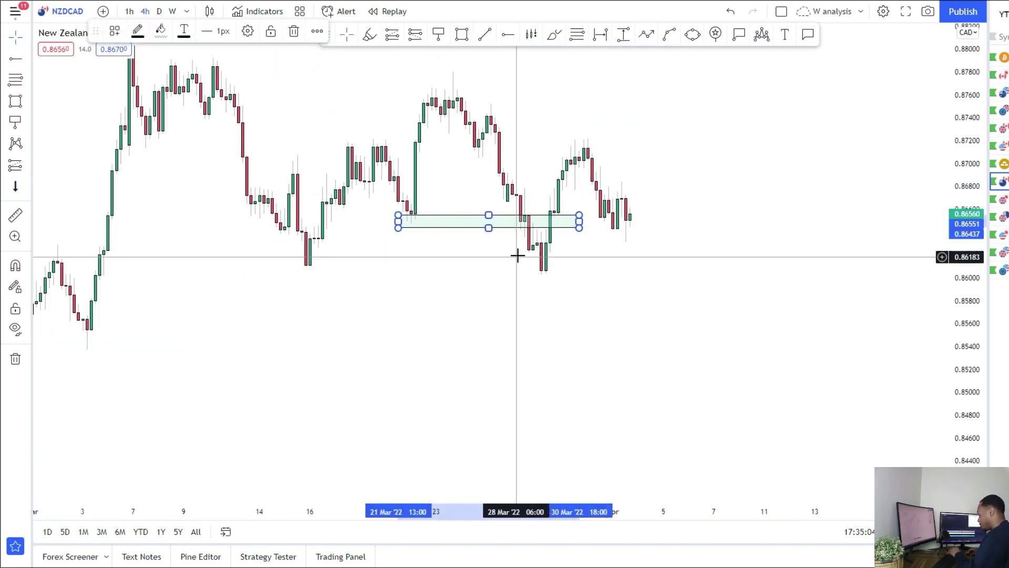
pyautogui.press('Delete')
# Step: Mark a support zone from the 2 March 2022 low to about 19 April, between 0.85552 and about 0.8537
pyautogui.scroll(-4, 462, 292)
pyautogui.moveTo(419, 276); pyautogui.dragTo(401, 237)
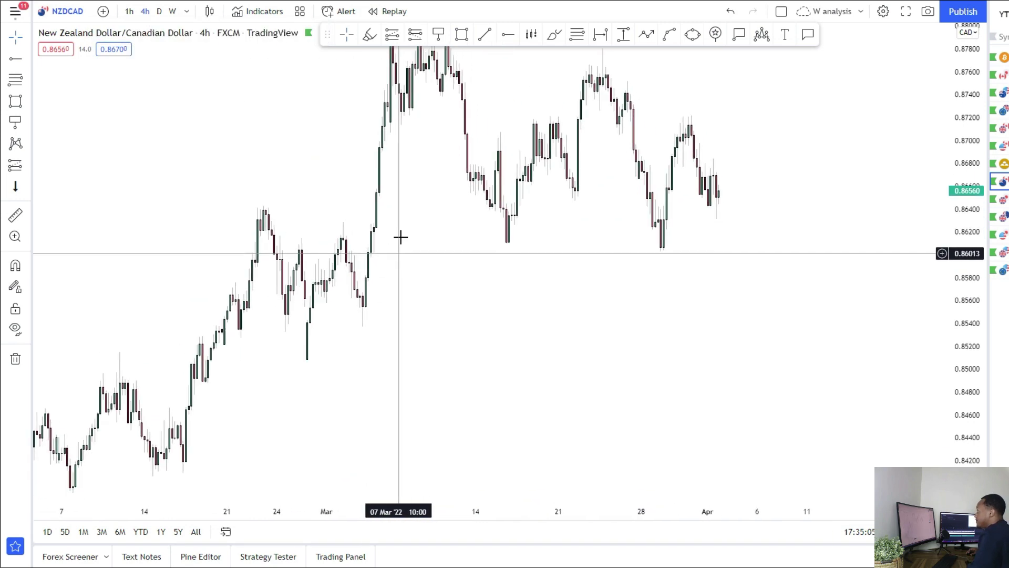
pyautogui.click(462, 35)
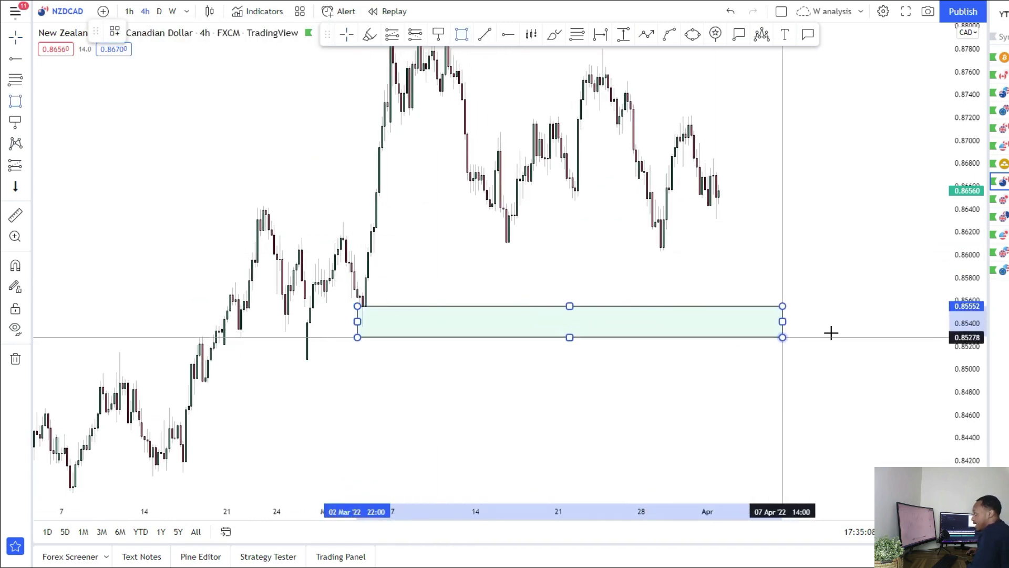
pyautogui.moveTo(862, 201); pyautogui.dragTo(766, 301)
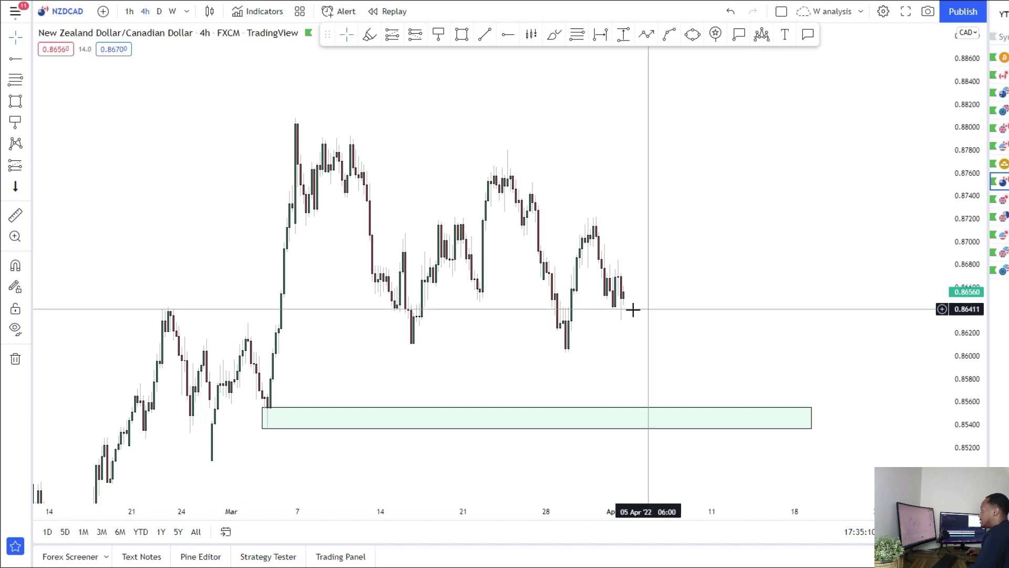
pyautogui.moveTo(540, 327); pyautogui.dragTo(582, 289)
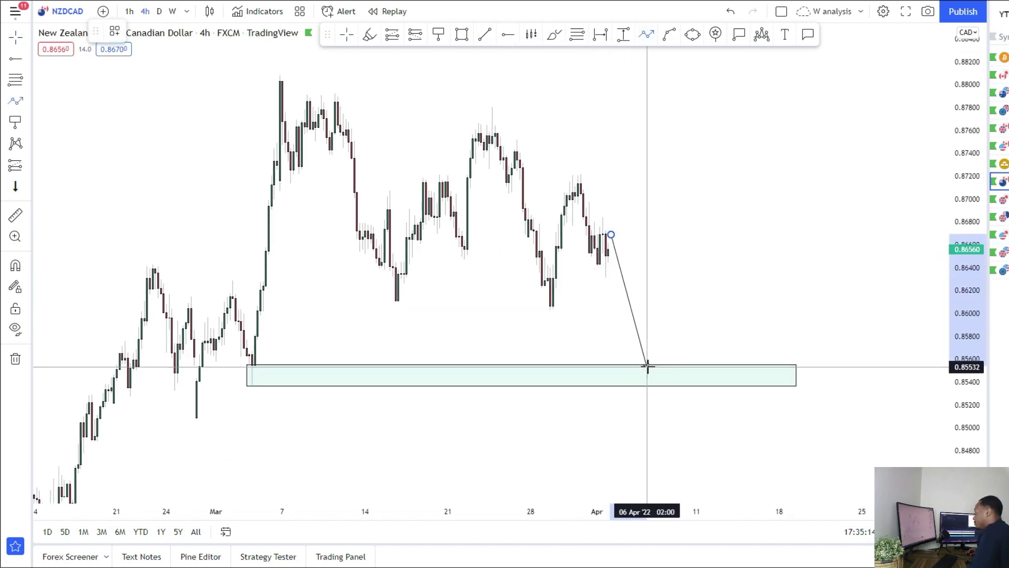
pyautogui.click(661, 381)
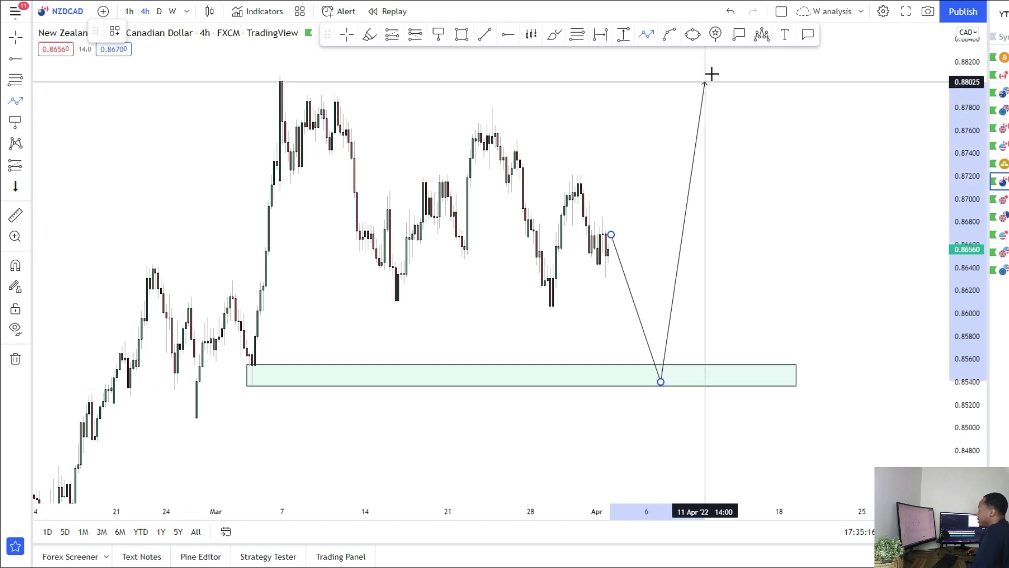
pyautogui.press('Escape')
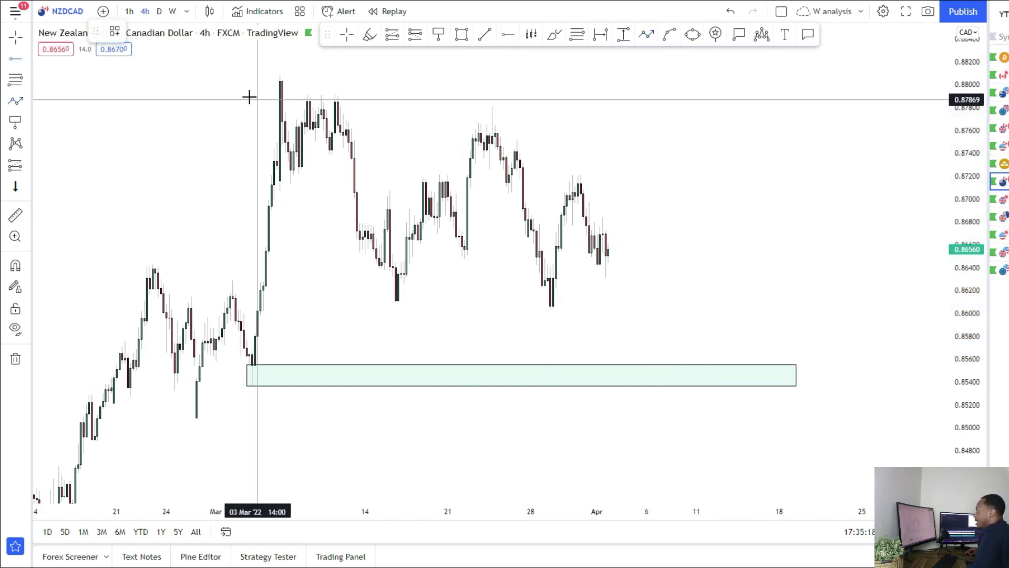
# Step: Place a horizontal ray at 0.88082 along the March 2022 high, starting on 3 March
pyautogui.click(255, 75)
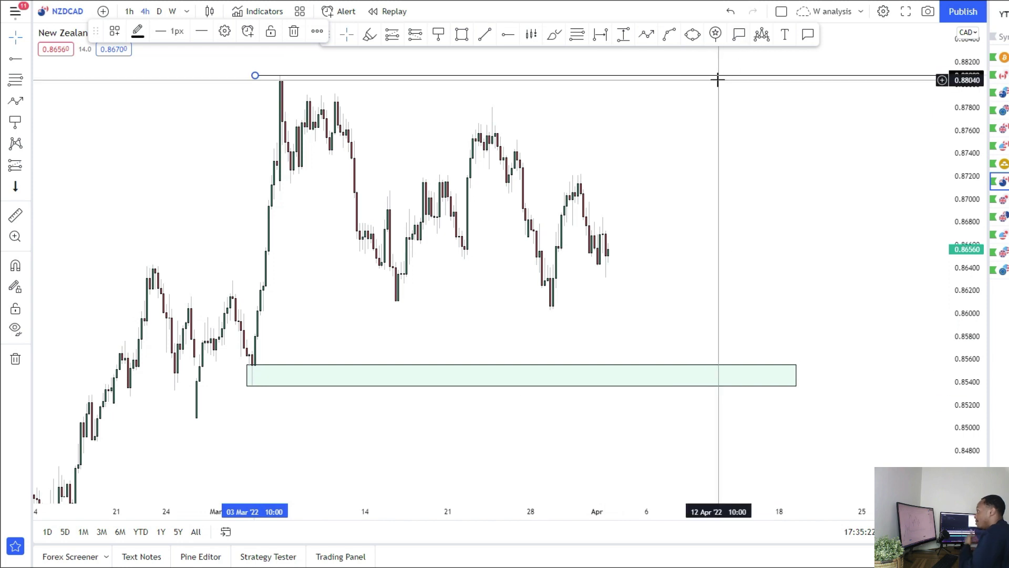
pyautogui.moveTo(686, 173); pyautogui.dragTo(673, 168)
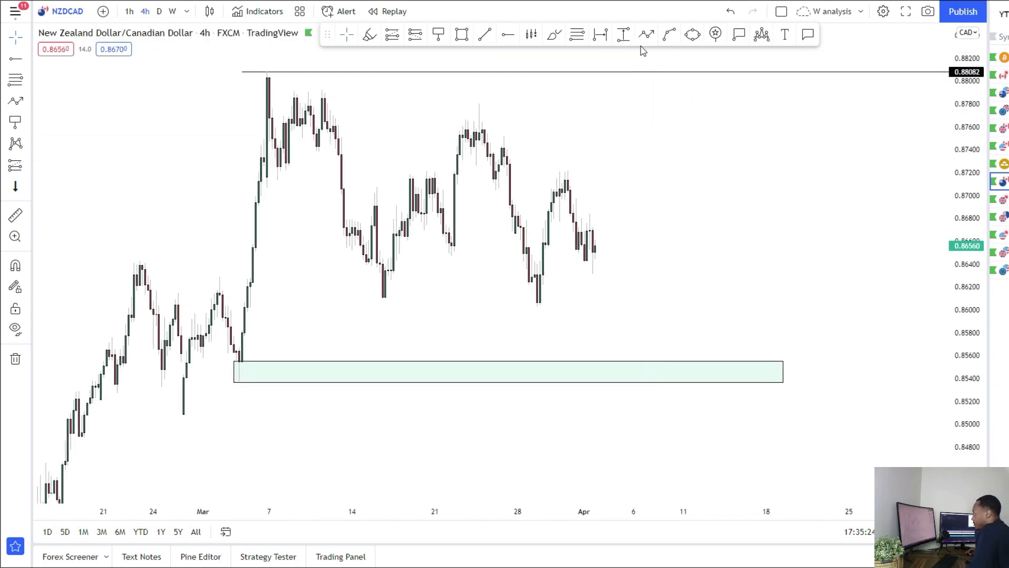
pyautogui.click(592, 237)
pyautogui.click(636, 374)
pyautogui.press('Escape')
pyautogui.moveTo(613, 191); pyautogui.dragTo(682, 187)
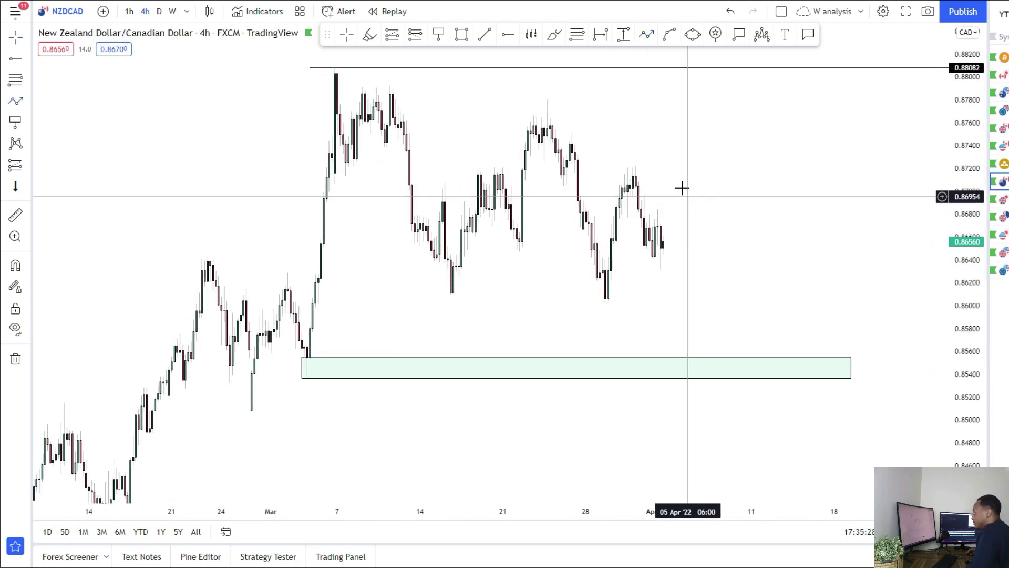
pyautogui.scroll(1, 680, 190)
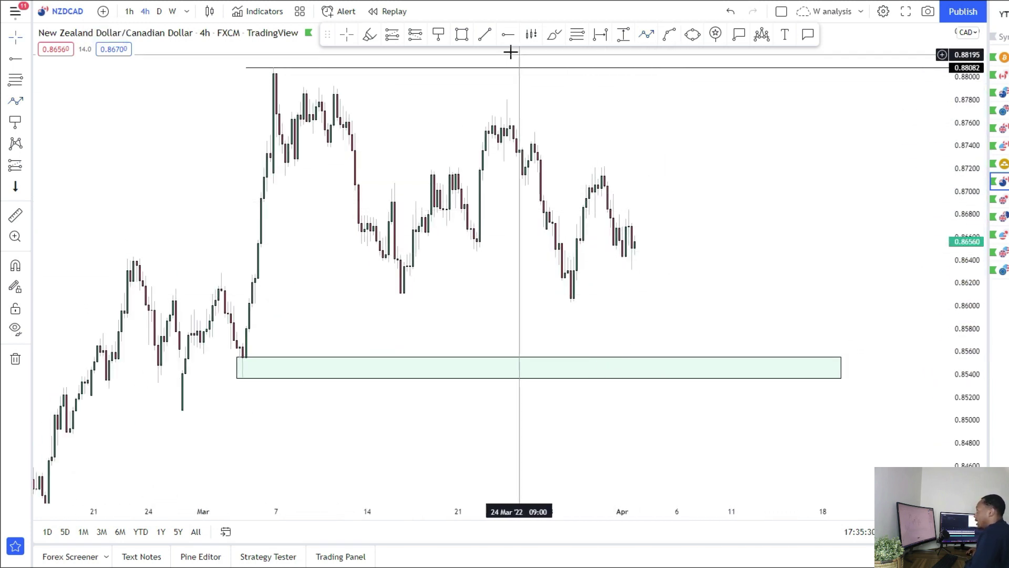
# Step: Mark a resistance zone from about 17 March to mid-April 2022 between about 0.8722 and 0.8711
pyautogui.click(461, 34)
pyautogui.click(422, 167)
pyautogui.click(796, 179)
pyautogui.click(775, 196)
# Step: Draw a bullish projection from the current price up to about 0.8762, back to the zone near 0.8725 and up to 0.88061
pyautogui.click(638, 239)
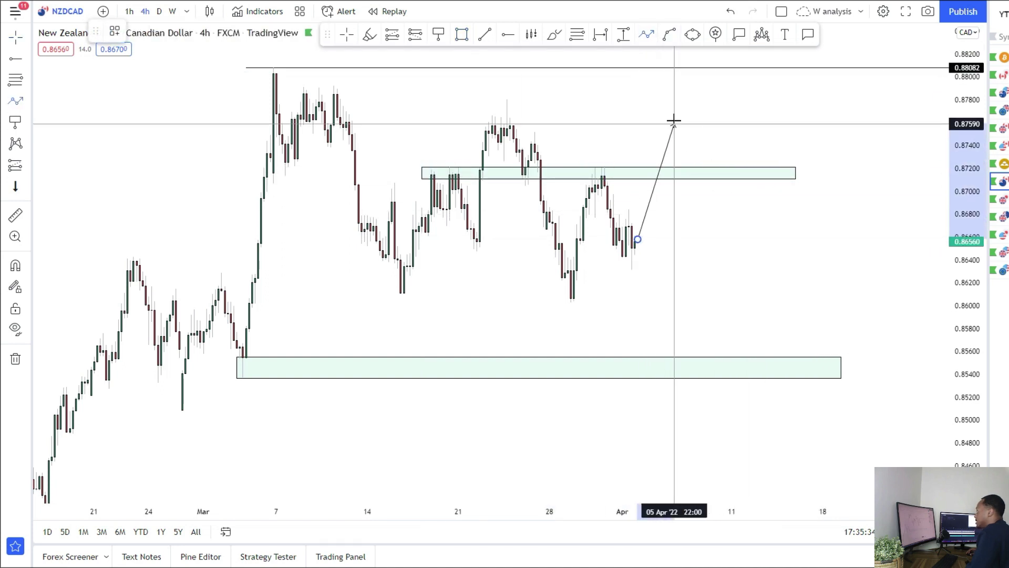
pyautogui.click(680, 163)
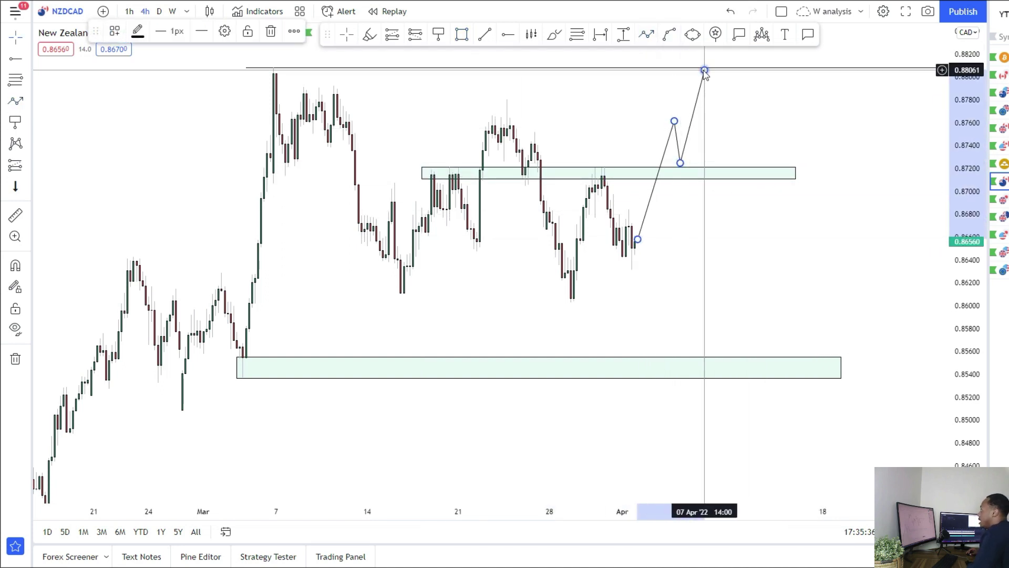
pyautogui.doubleClick(704, 71)
pyautogui.rightClick(692, 84)
pyautogui.click(530, 90)
# Step: Plan a long position from the upper zone with entry at 0.87218, stop at 0.86928 and target at 0.88061
pyautogui.moveTo(355, 127); pyautogui.dragTo(170, 132)
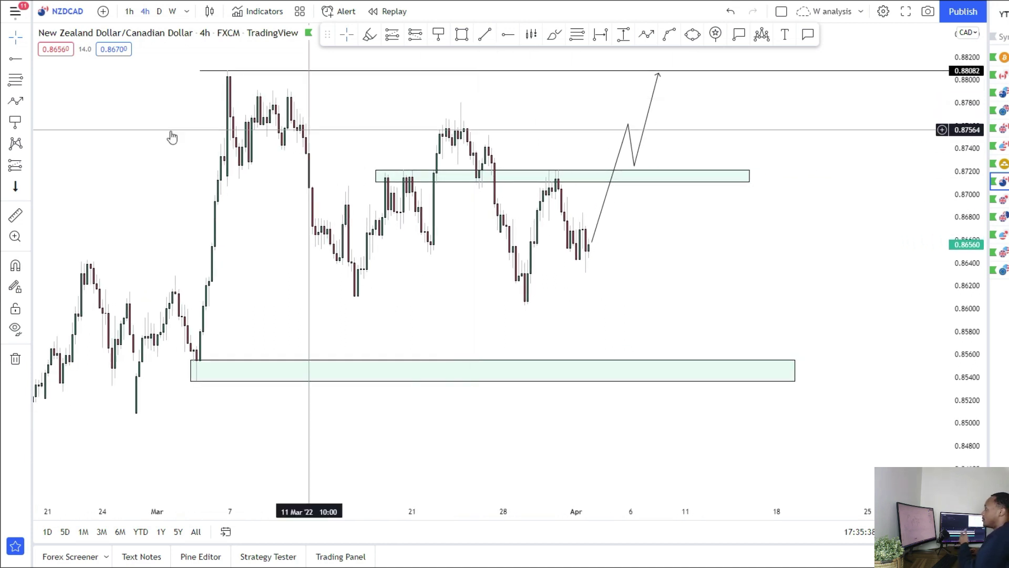
pyautogui.click(640, 169)
pyautogui.moveTo(641, 237); pyautogui.dragTo(647, 195)
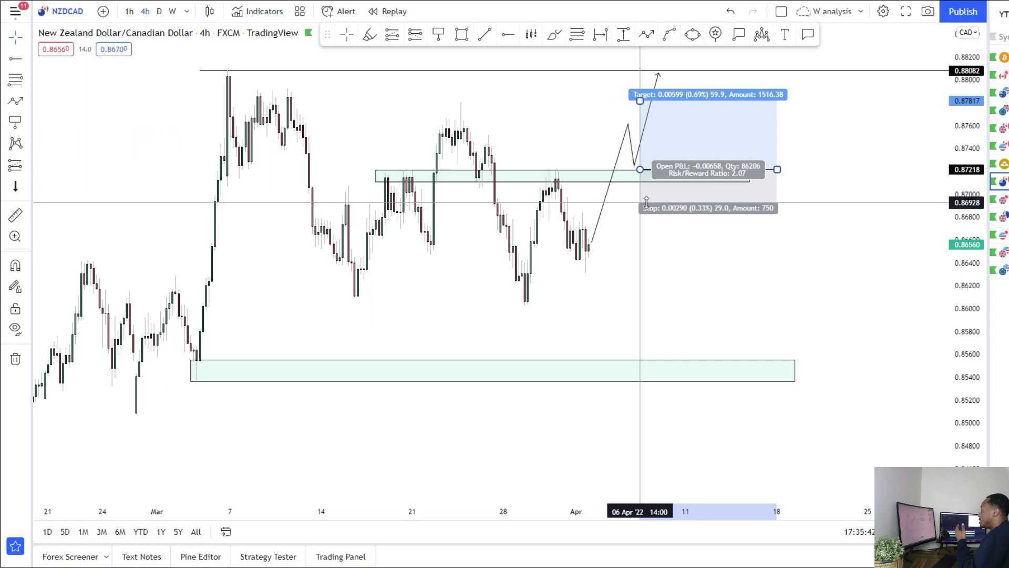
pyautogui.moveTo(640, 100); pyautogui.dragTo(642, 80)
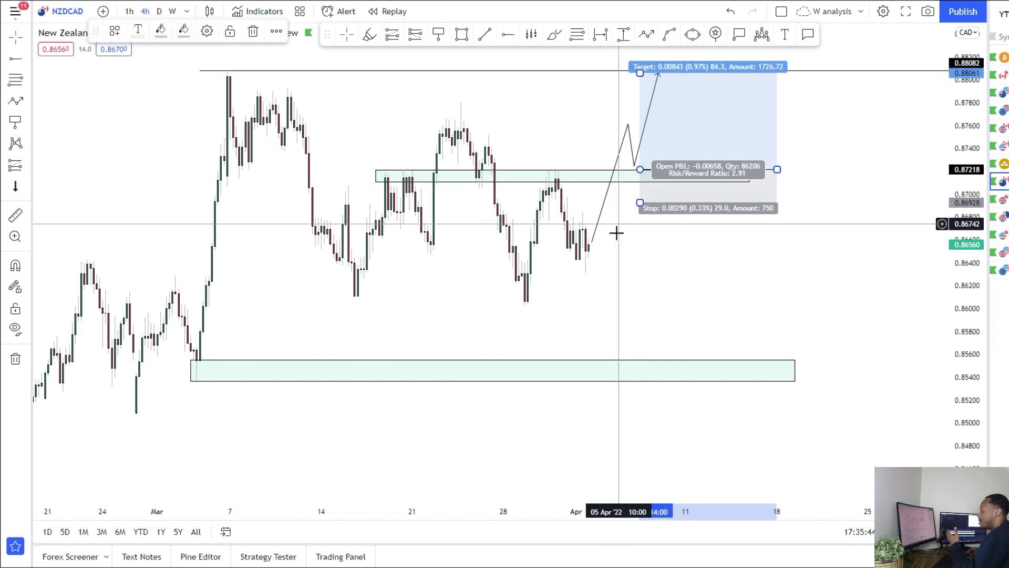
# Step: Plan a long from the support zone at 0.85547 with stop 0.85263 and target 0.86809, and shorten the upper long, entering at 0.87202
pyautogui.moveTo(606, 275); pyautogui.dragTo(602, 252)
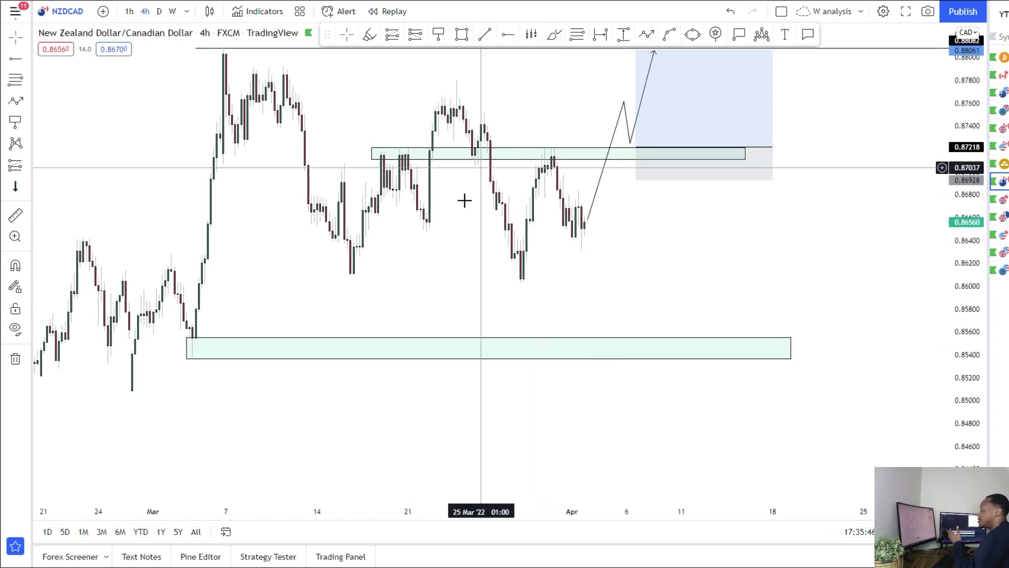
pyautogui.click(659, 338)
pyautogui.moveTo(658, 408); pyautogui.dragTo(660, 370)
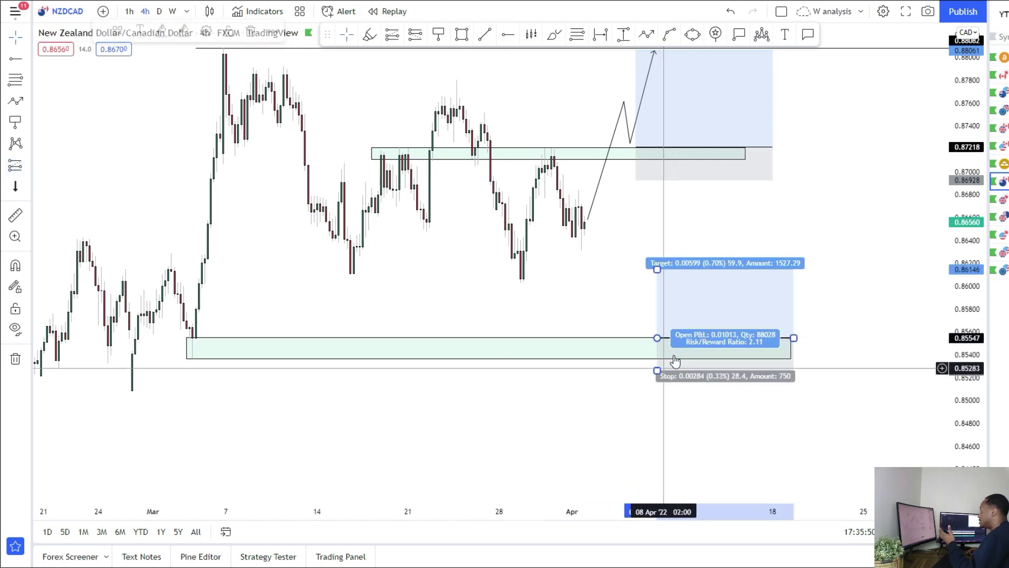
pyautogui.moveTo(657, 269); pyautogui.dragTo(657, 194)
pyautogui.moveTo(636, 147); pyautogui.dragTo(705, 149)
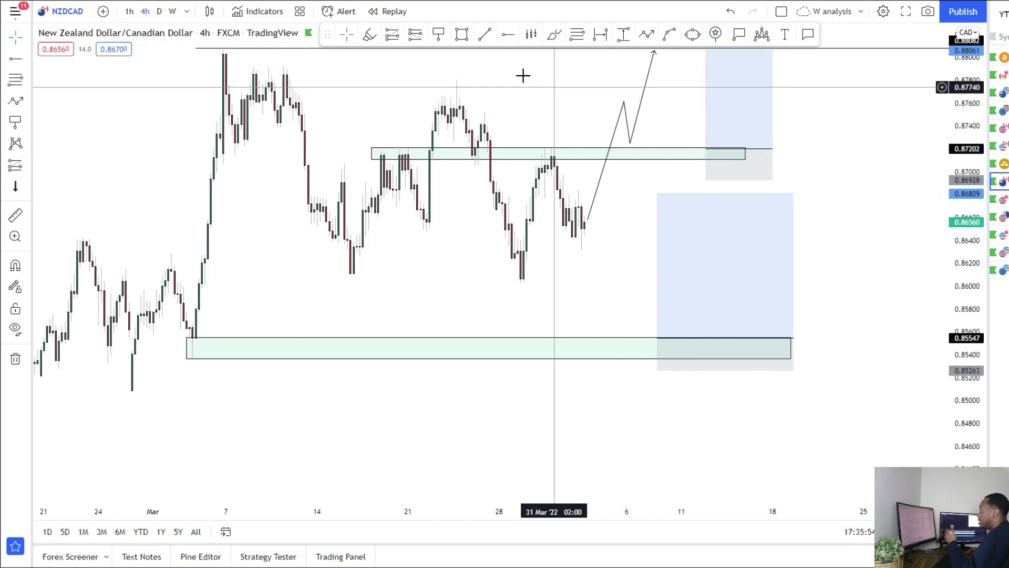
# Step: Mark a zone from 15 March between 0.86261 and 0.86101, and project a break below it, a retest and a fall to about 0.854
pyautogui.moveTo(336, 256); pyautogui.dragTo(664, 279)
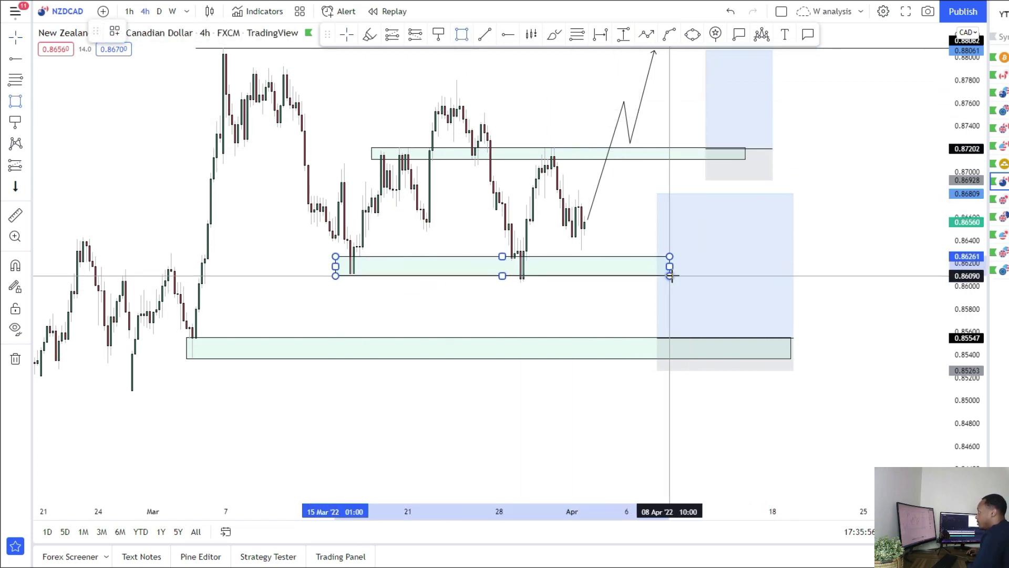
pyautogui.moveTo(962, 309); pyautogui.dragTo(962, 255)
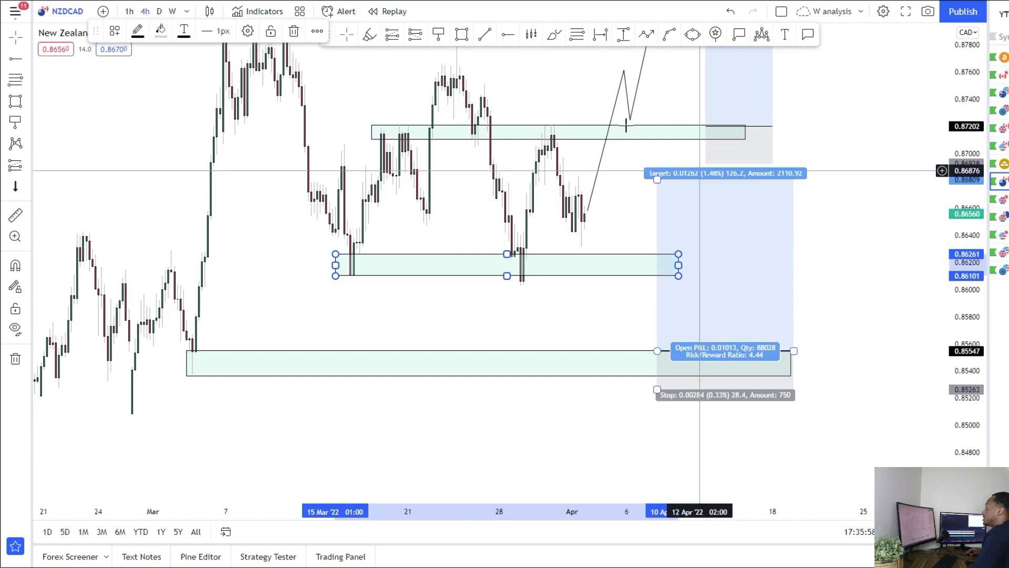
pyautogui.click(651, 34)
pyautogui.click(585, 240)
pyautogui.click(597, 305)
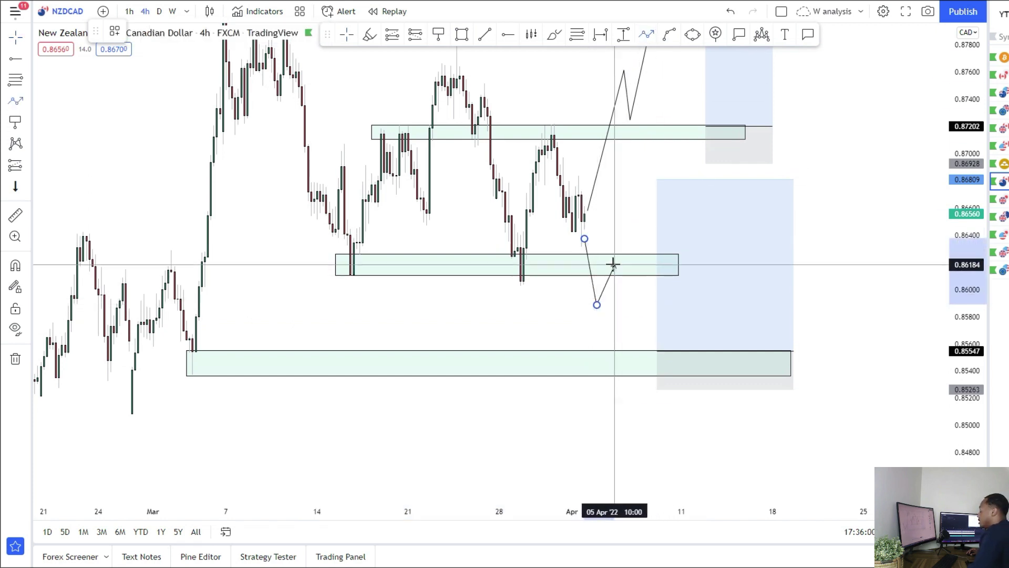
pyautogui.click(614, 265)
pyautogui.doubleClick(631, 371)
# Step: Plan a short position from 4 to about 7 April with entry at 0.86101, stop at 0.86367 and target at 0.85417
pyautogui.click(29, 167)
pyautogui.click(74, 165)
pyautogui.click(597, 275)
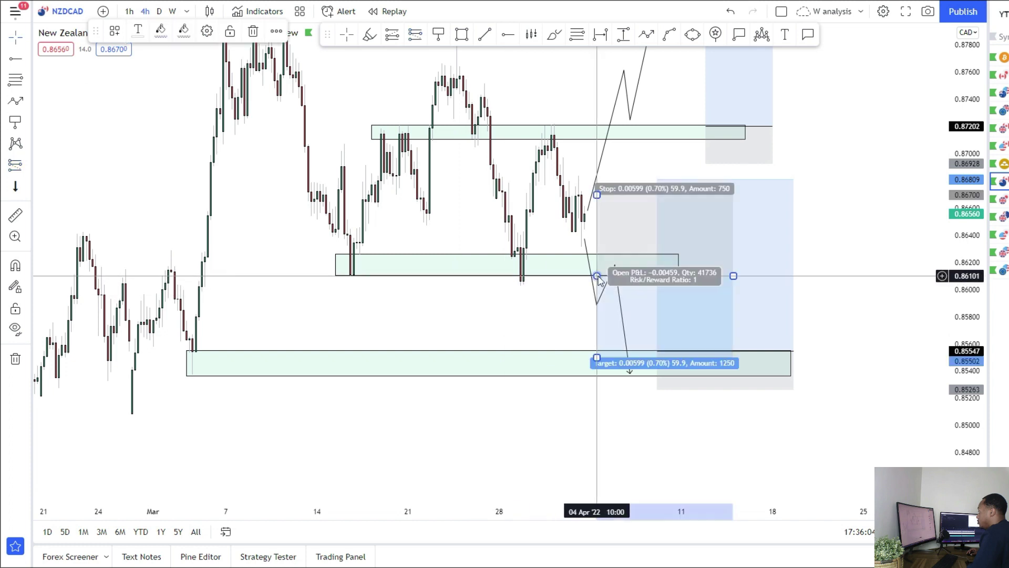
pyautogui.moveTo(596, 195); pyautogui.dragTo(597, 239)
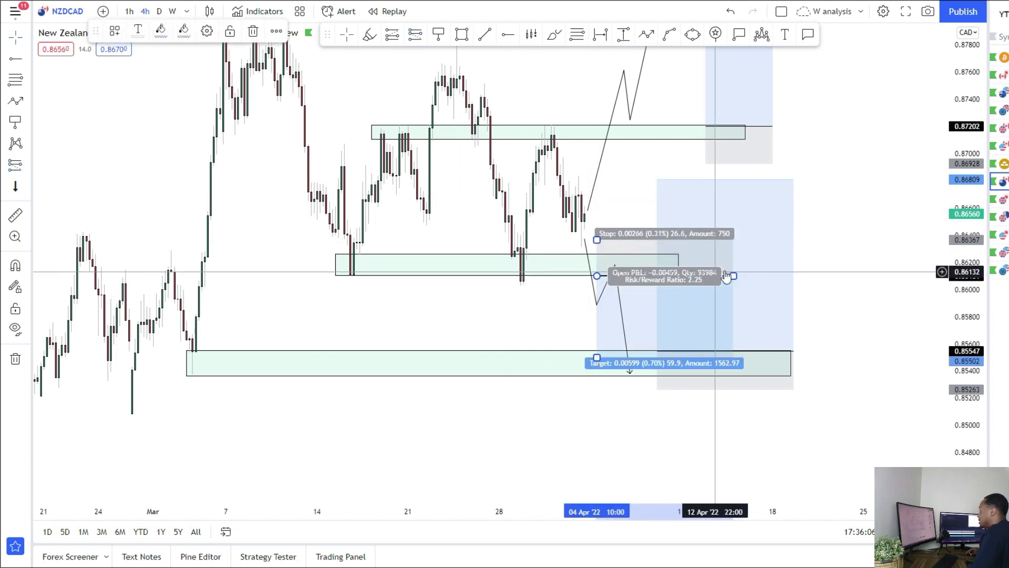
pyautogui.moveTo(733, 277); pyautogui.dragTo(639, 276)
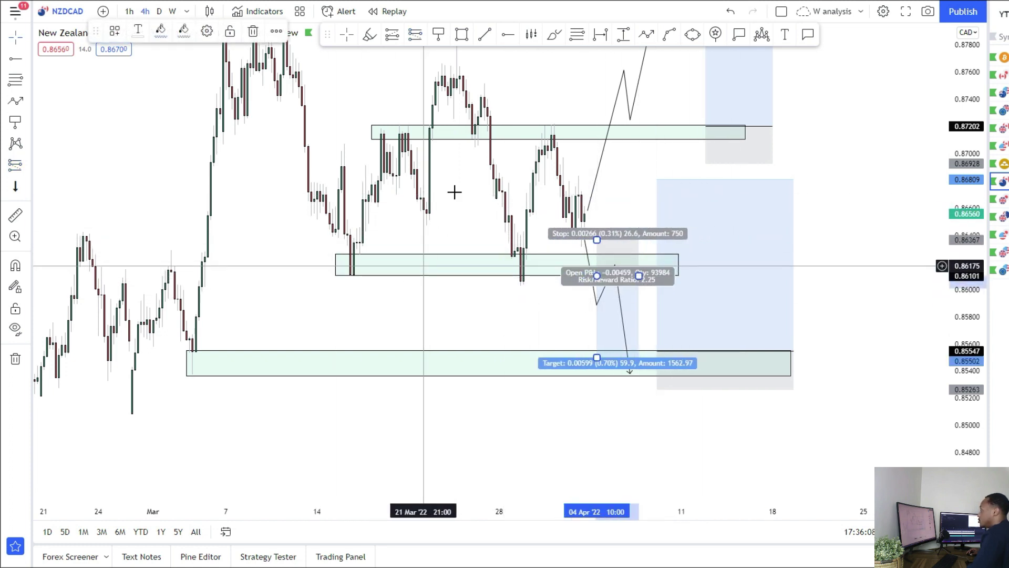
pyautogui.moveTo(550, 323); pyautogui.dragTo(542, 285)
pyautogui.moveTo(589, 323); pyautogui.dragTo(589, 331)
pyautogui.moveTo(430, 277); pyautogui.dragTo(409, 298)
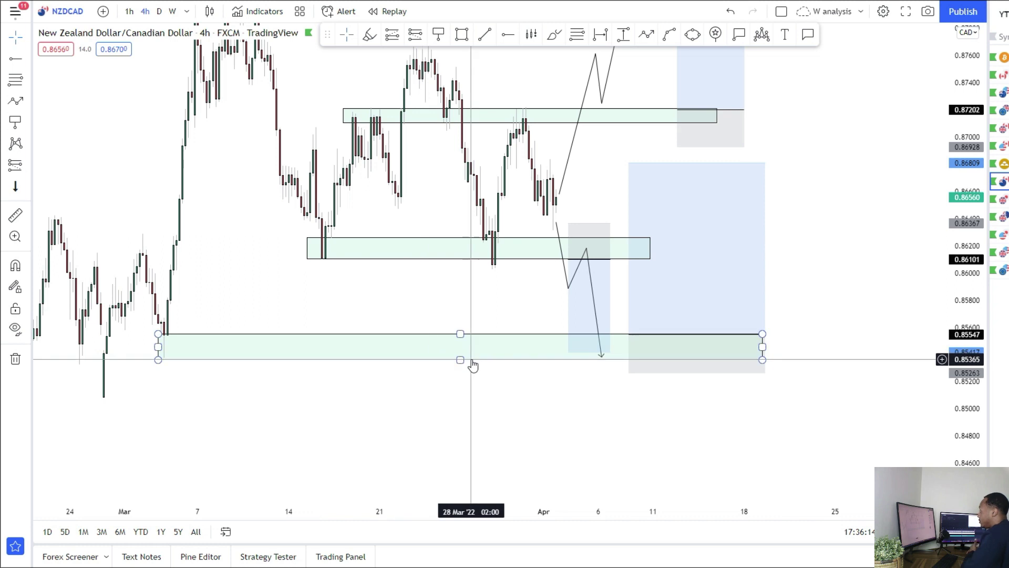
# Step: Narrow the lower long position and raise its target to 0.88048, and set the upper long position's target to 0.88070
pyautogui.moveTo(773, 334); pyautogui.dragTo(634, 417)
pyautogui.moveTo(590, 244); pyautogui.dragTo(608, 79)
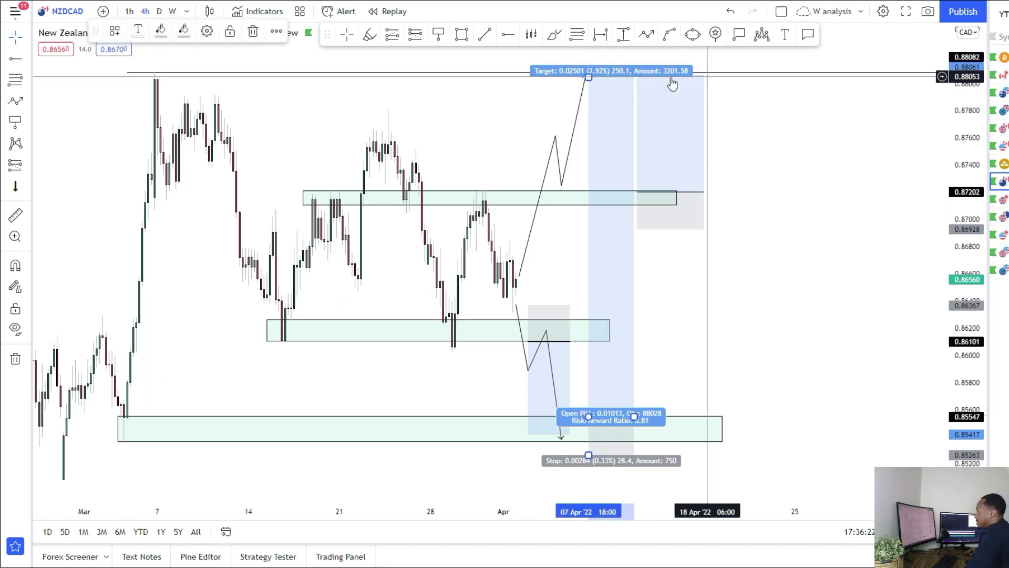
pyautogui.click(680, 101)
pyautogui.moveTo(638, 76); pyautogui.dragTo(638, 74)
pyautogui.moveTo(858, 157); pyautogui.dragTo(830, 134)
# Step: Draw a projection from 11 April near 0.8738 down to the upper zone's top edge and up to 0.88057 on 13 April
pyautogui.click(654, 35)
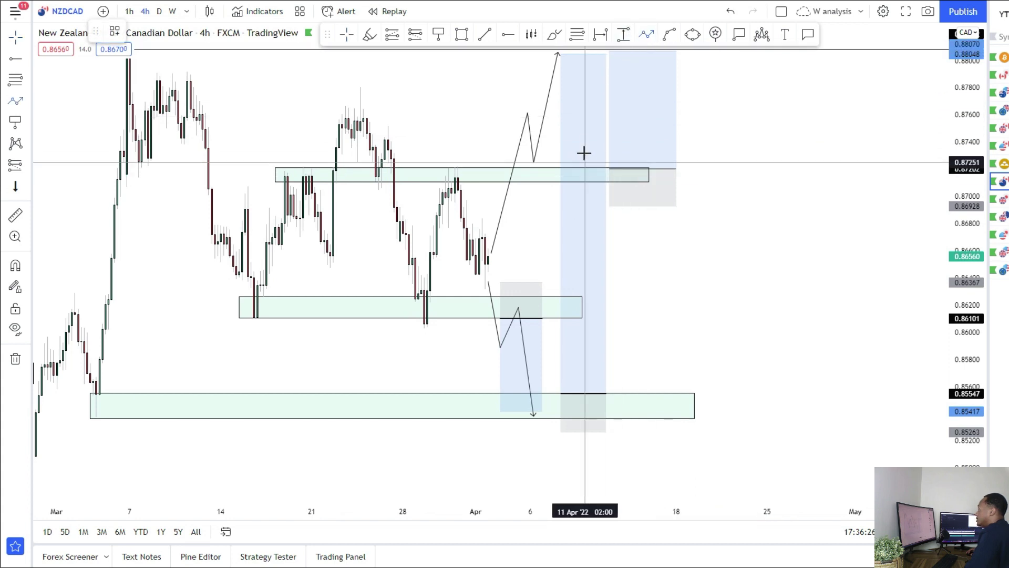
pyautogui.click(616, 168)
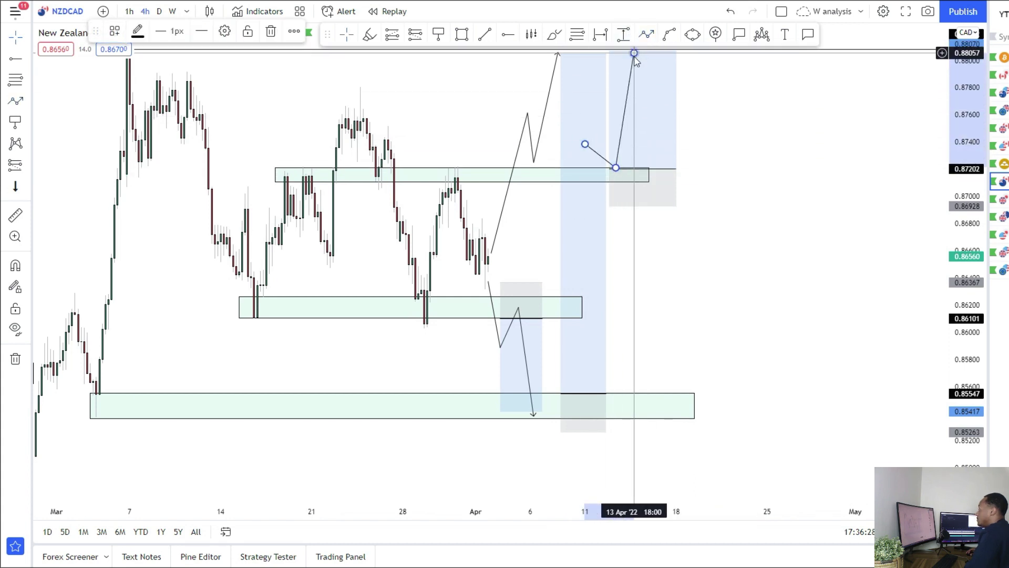
pyautogui.doubleClick(634, 52)
# Step: Move the start point of the first bullish projection up to the upper zone's top edge at about 0.872
pyautogui.moveTo(809, 325); pyautogui.dragTo(811, 307)
pyautogui.scroll(-1, 604, 319)
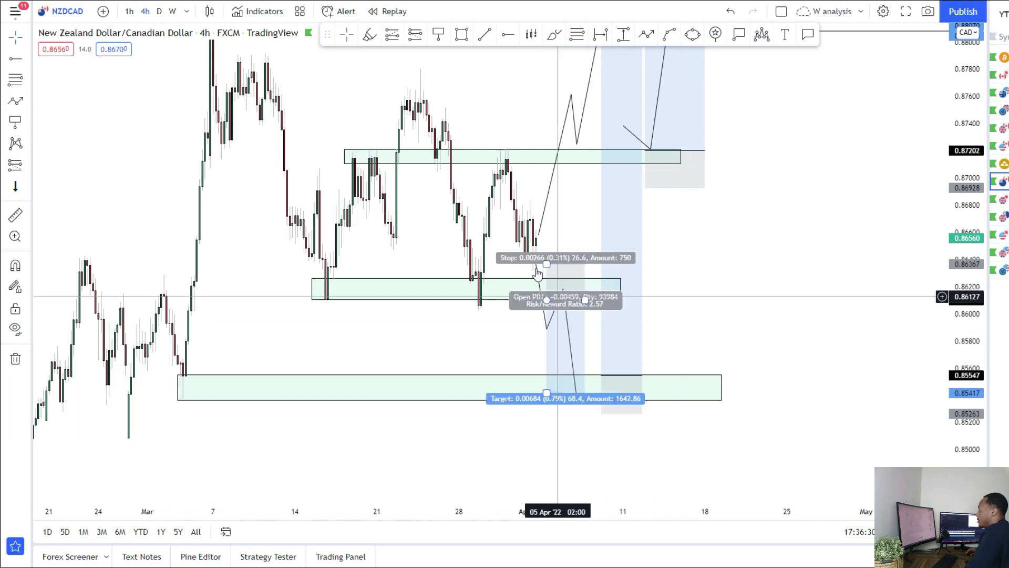
pyautogui.click(540, 235)
pyautogui.moveTo(540, 235); pyautogui.dragTo(558, 150)
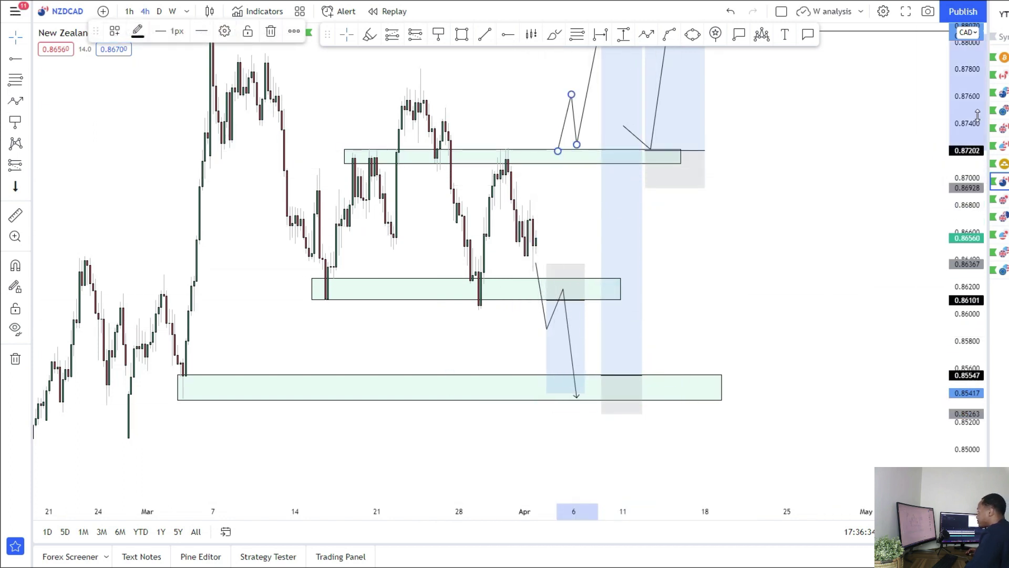
pyautogui.moveTo(978, 117); pyautogui.dragTo(978, 195)
pyautogui.moveTo(810, 221); pyautogui.dragTo(823, 270)
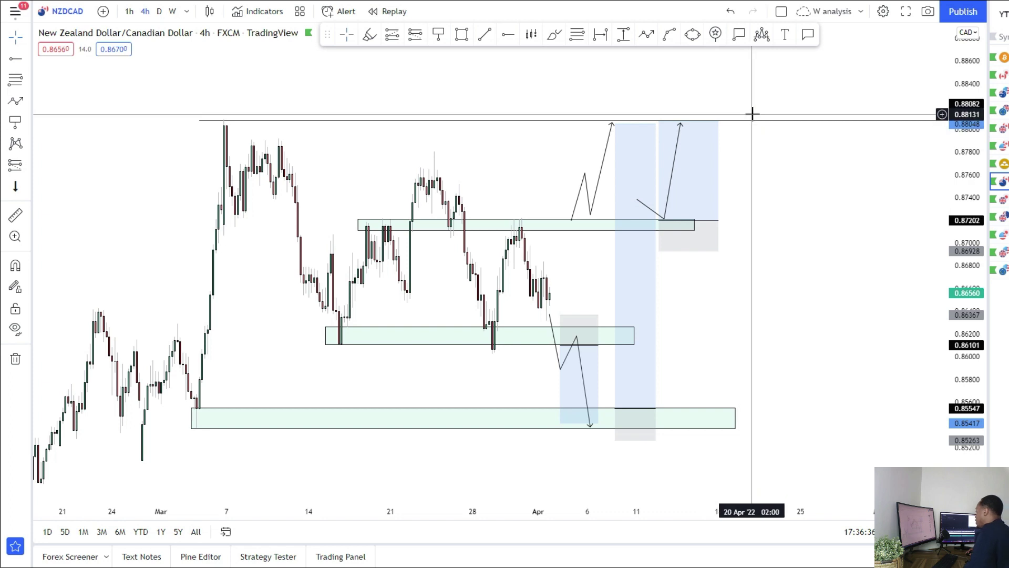
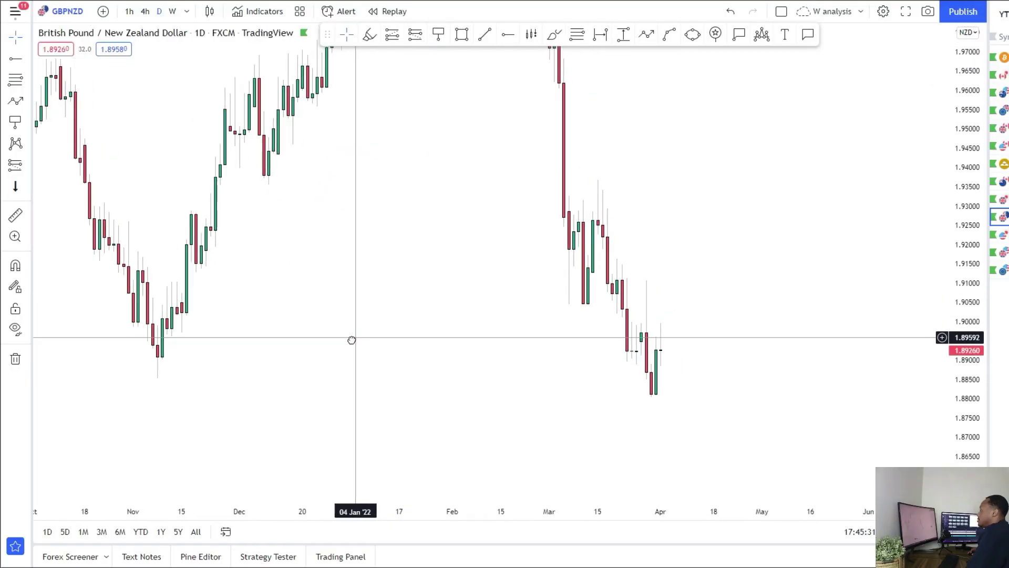
# Step: Try to mark a GBPNZD zone from 4 November 2021 to 21 April 2022 between 1.89086 and 1.88472
pyautogui.moveTo(260, 319)
pyautogui.mouseDown()
pyautogui.moveTo(268, 254)
pyautogui.moveTo(349, 261)
pyautogui.moveTo(326, 283)
pyautogui.mouseUp()
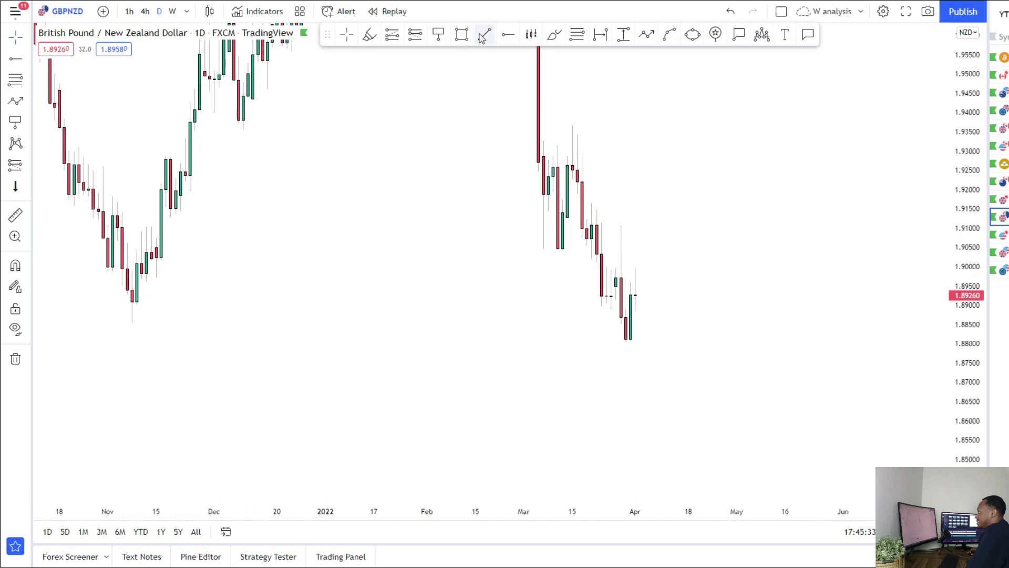
pyautogui.moveTo(122, 302)
pyautogui.mouseDown()
pyautogui.moveTo(519, 338)
pyautogui.moveTo(703, 325)
pyautogui.mouseUp()
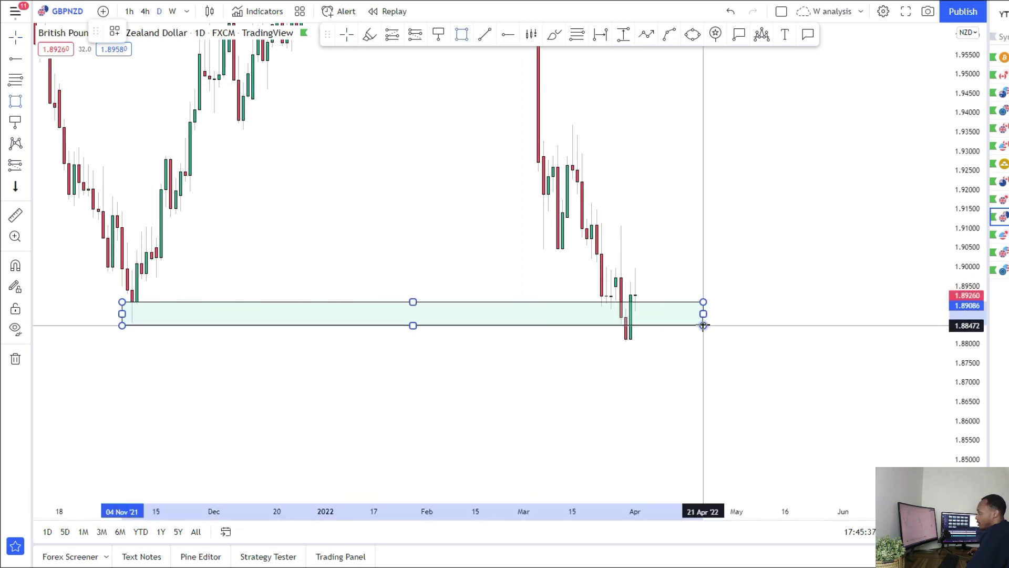
pyautogui.press('Escape')
# Step: Examine the GBPNZD daily price structure from the November 2021 low through the decline into April 2022
pyautogui.moveTo(132, 301); pyautogui.dragTo(182, 460)
pyautogui.moveTo(407, 165); pyautogui.dragTo(401, 407)
pyautogui.moveTo(610, 380); pyautogui.dragTo(528, 138)
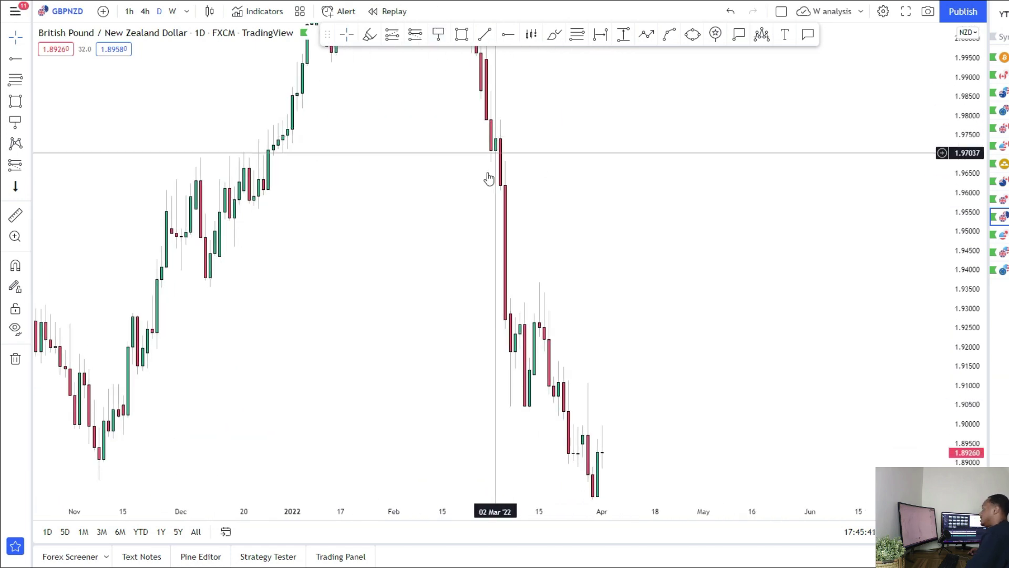
# Step: Place a horizontal ray at 1.86384 along the December 2020 and January 2021 candle lows on the daily chart
pyautogui.moveTo(570, 344); pyautogui.dragTo(661, 178)
pyautogui.scroll(3, 555, 262)
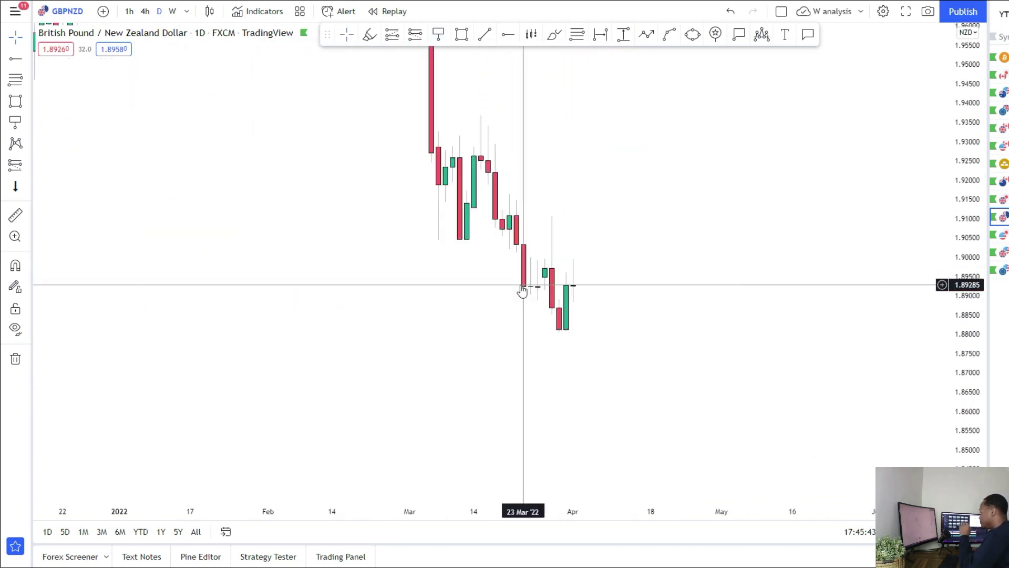
pyautogui.scroll(-3, 463, 305)
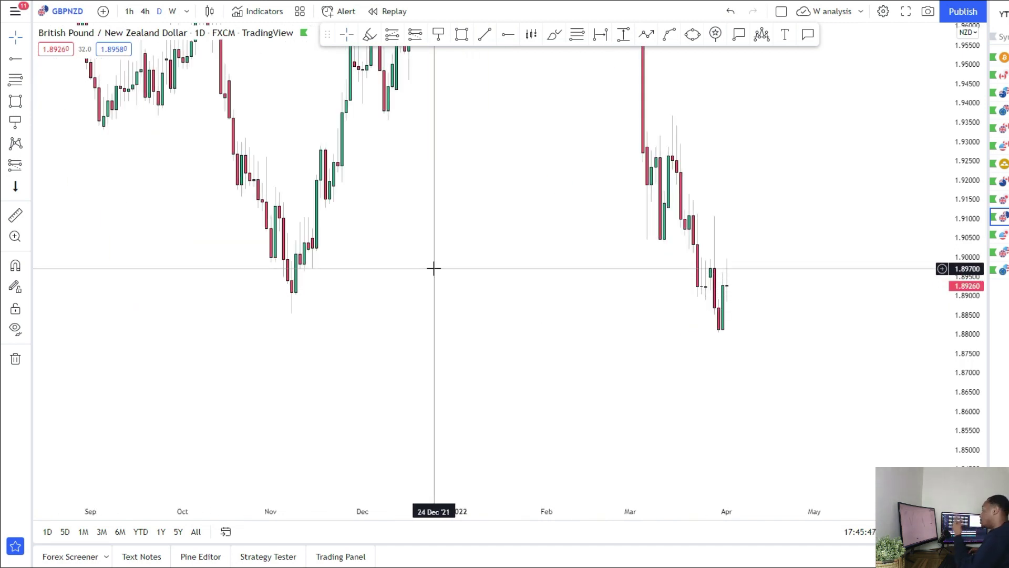
pyautogui.scroll(-4, 429, 284)
pyautogui.moveTo(228, 397); pyautogui.dragTo(705, 238)
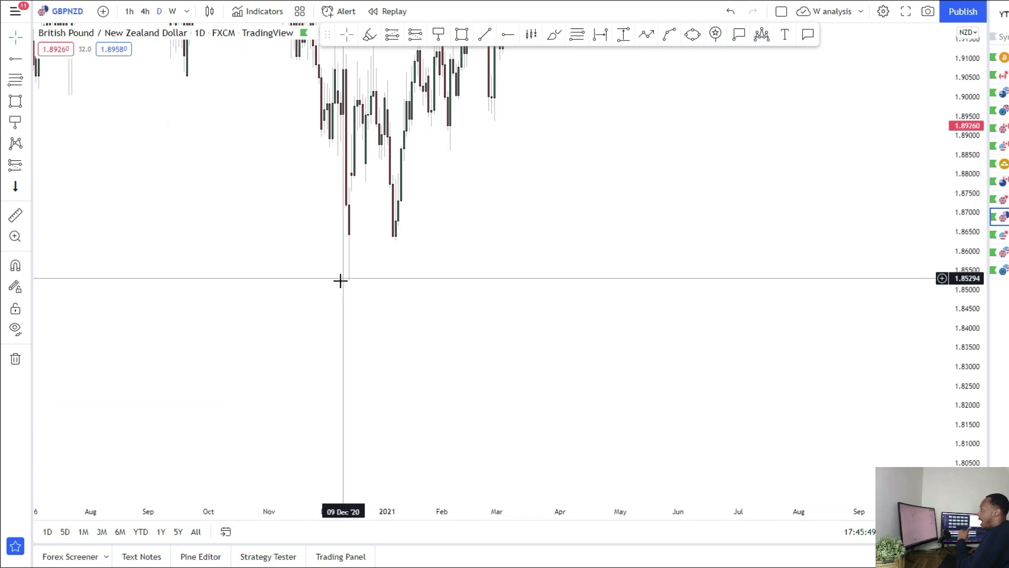
pyautogui.moveTo(345, 263); pyautogui.dragTo(350, 307)
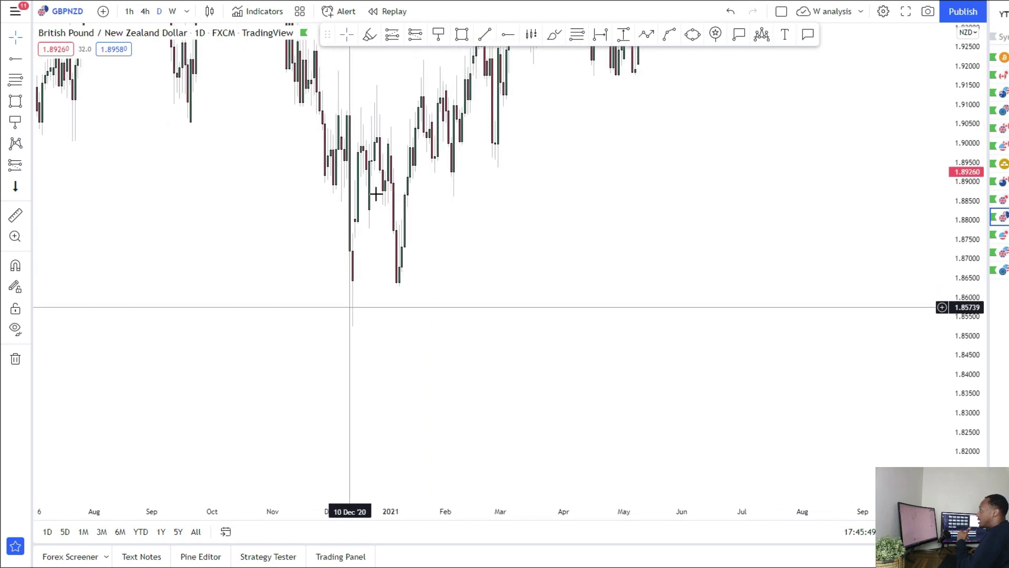
pyautogui.click(321, 282)
pyautogui.moveTo(300, 331); pyautogui.dragTo(353, 392)
pyautogui.scroll(2, 365, 323)
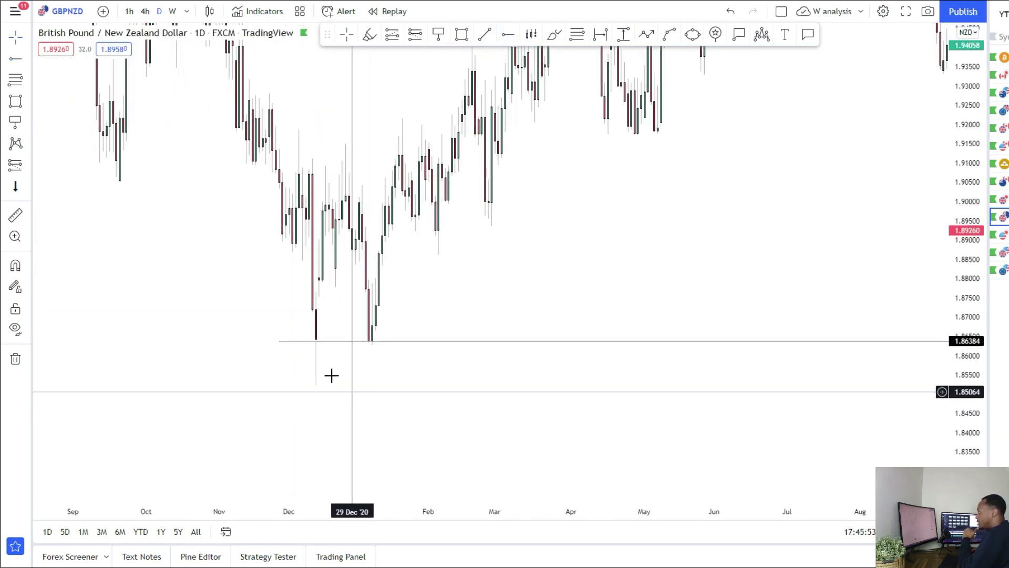
pyautogui.moveTo(481, 223); pyautogui.dragTo(308, 390)
pyautogui.moveTo(526, 290); pyautogui.dragTo(665, 144)
pyautogui.hscroll(10, 636, 185)
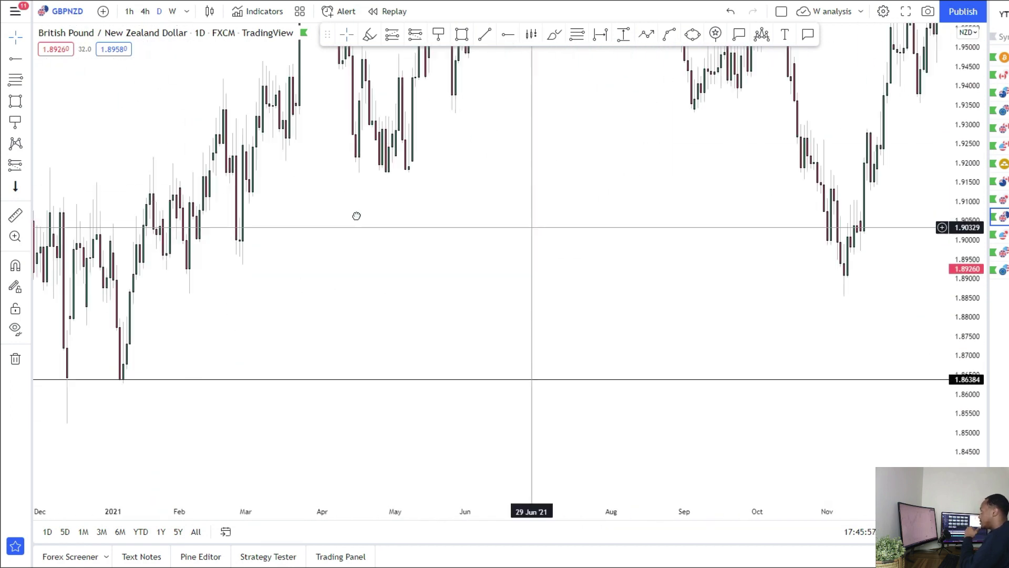
pyautogui.hscroll(8, 677, 340)
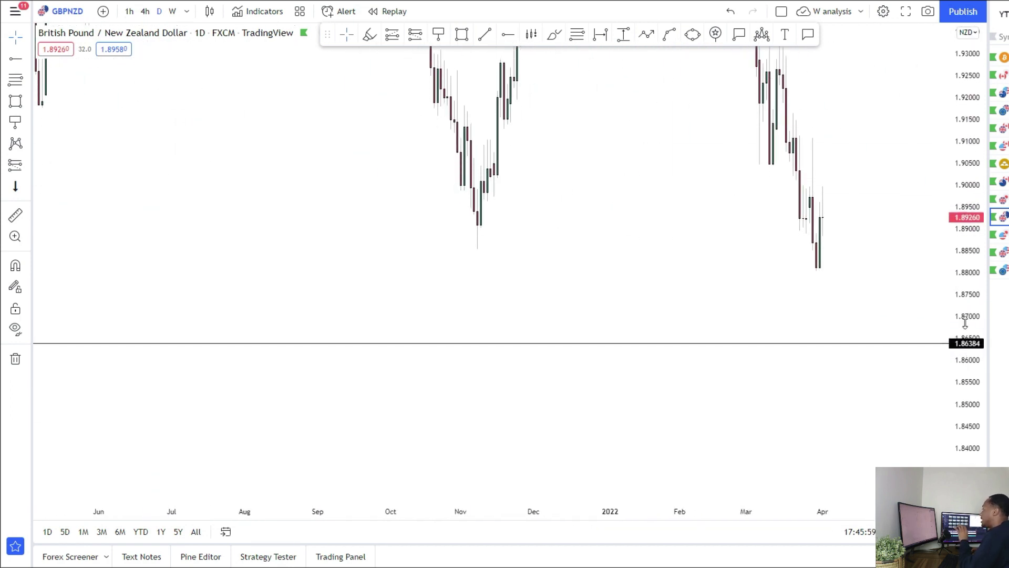
pyautogui.hscroll(2, 715, 152)
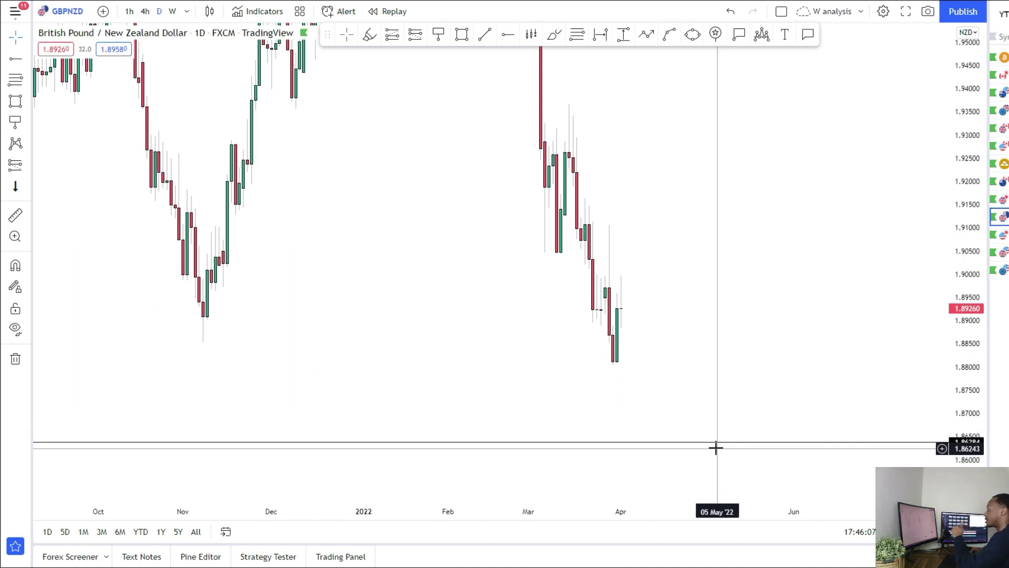
pyautogui.scroll(3, 628, 316)
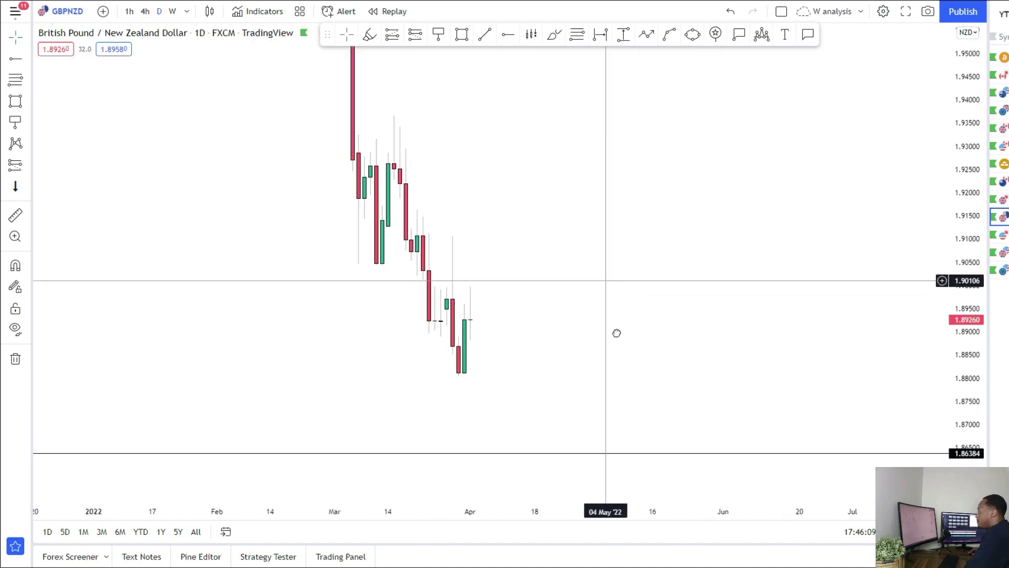
pyautogui.click(511, 391)
pyautogui.click(535, 308)
pyautogui.click(552, 348)
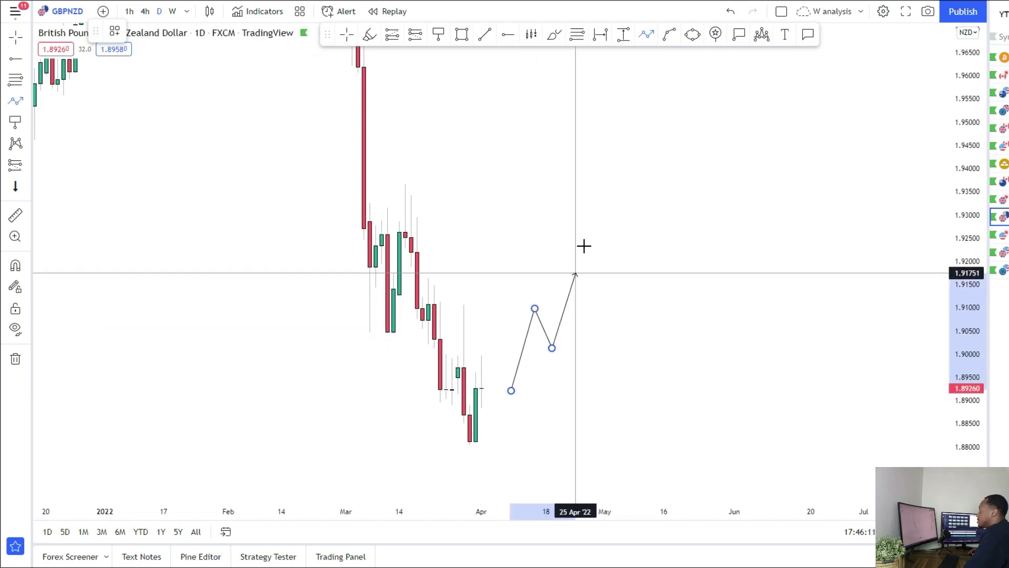
pyautogui.click(581, 244)
pyautogui.doubleClick(664, 502)
pyautogui.press('Escape')
# Step: Switch the chart to the 4-hour timeframe and draw a rectangle zone from about 1.9062 to 1.9080 across the March lows
pyautogui.moveTo(593, 356); pyautogui.dragTo(750, 228)
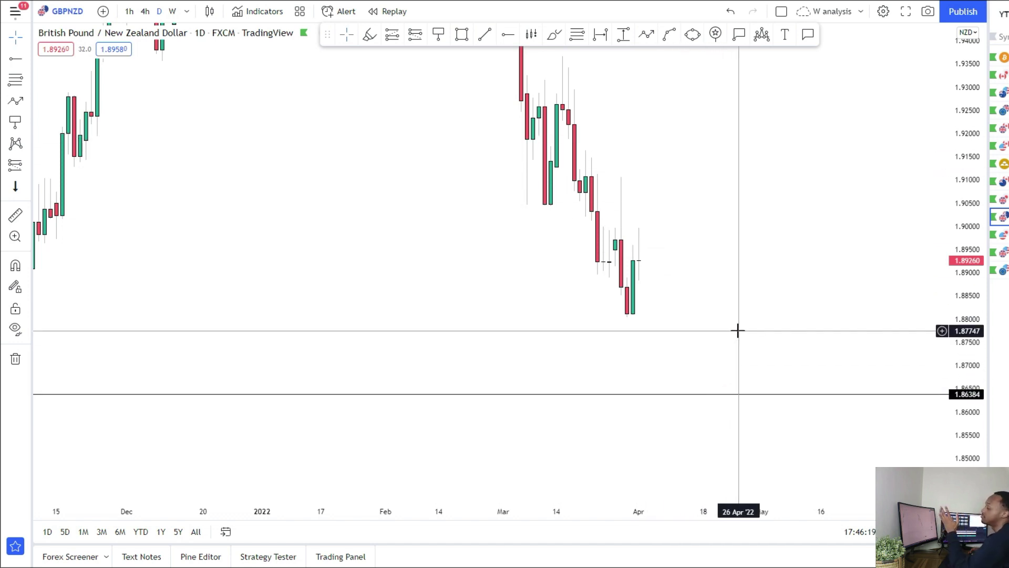
pyautogui.moveTo(692, 299); pyautogui.dragTo(690, 351)
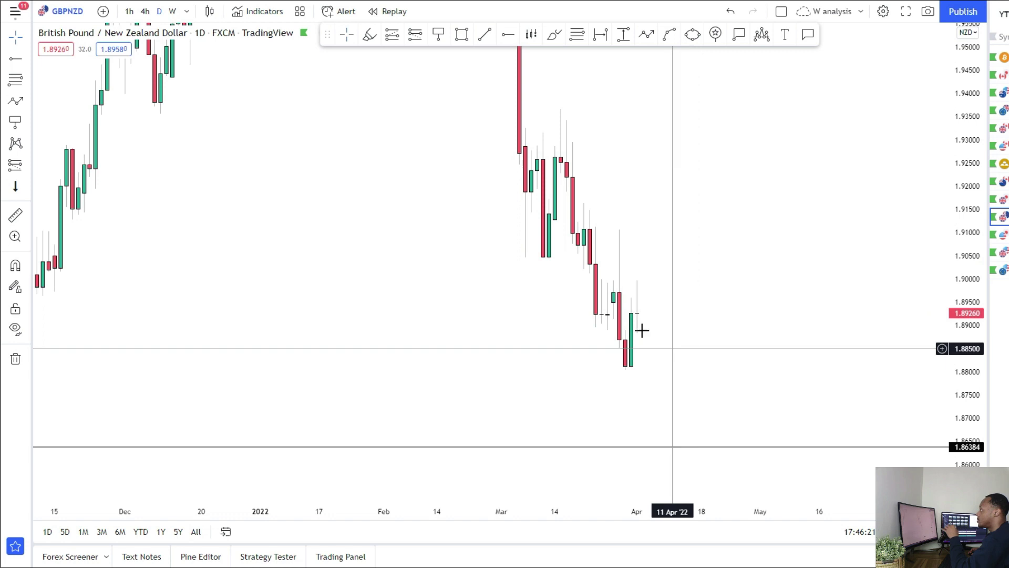
pyautogui.click(145, 11)
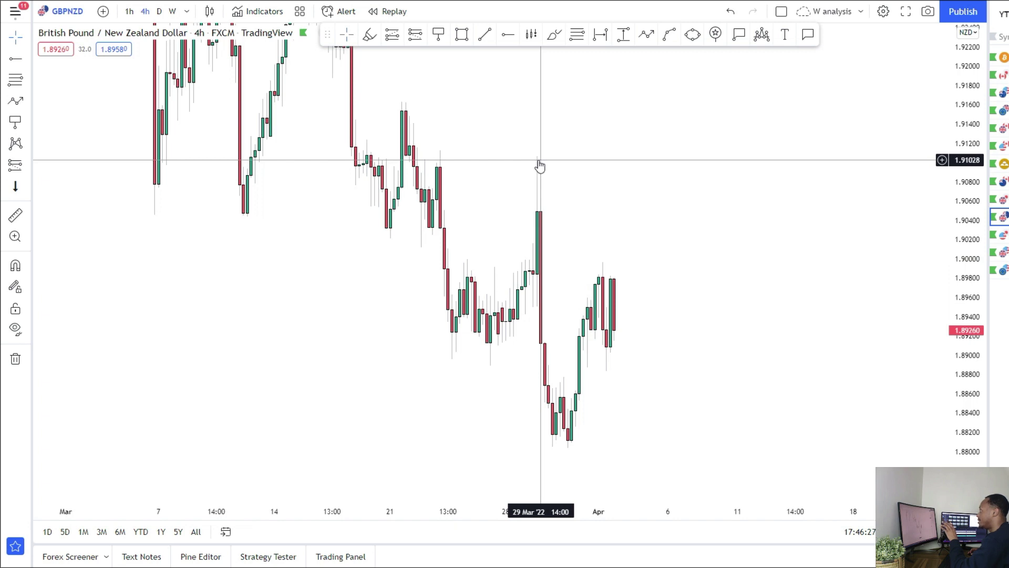
pyautogui.click(462, 35)
pyautogui.moveTo(139, 211); pyautogui.dragTo(874, 226)
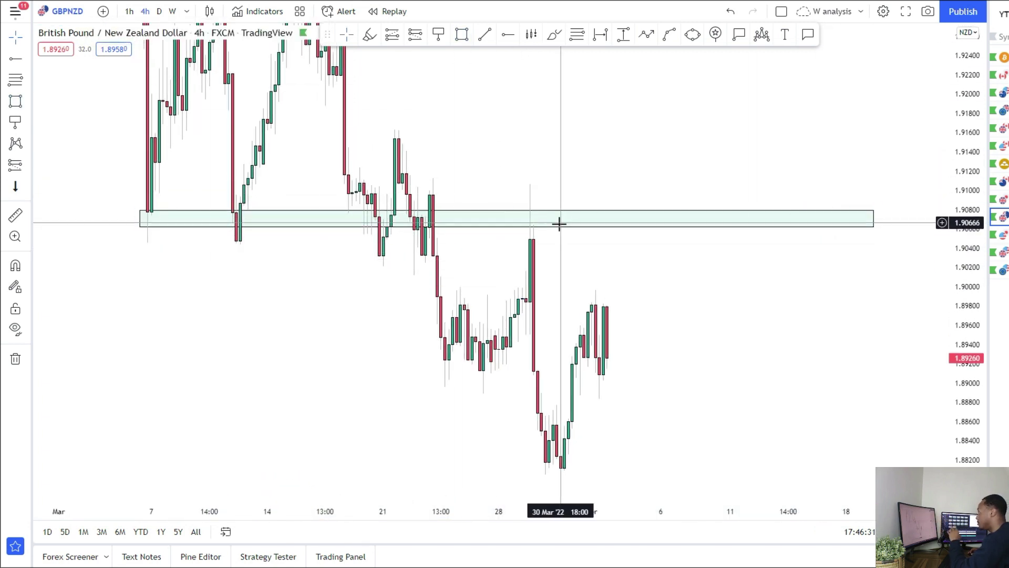
# Step: Draw a second rectangle zone from about 1.8900 to 1.8924, running from the 23 March lows past the latest candles
pyautogui.moveTo(679, 361); pyautogui.dragTo(683, 289)
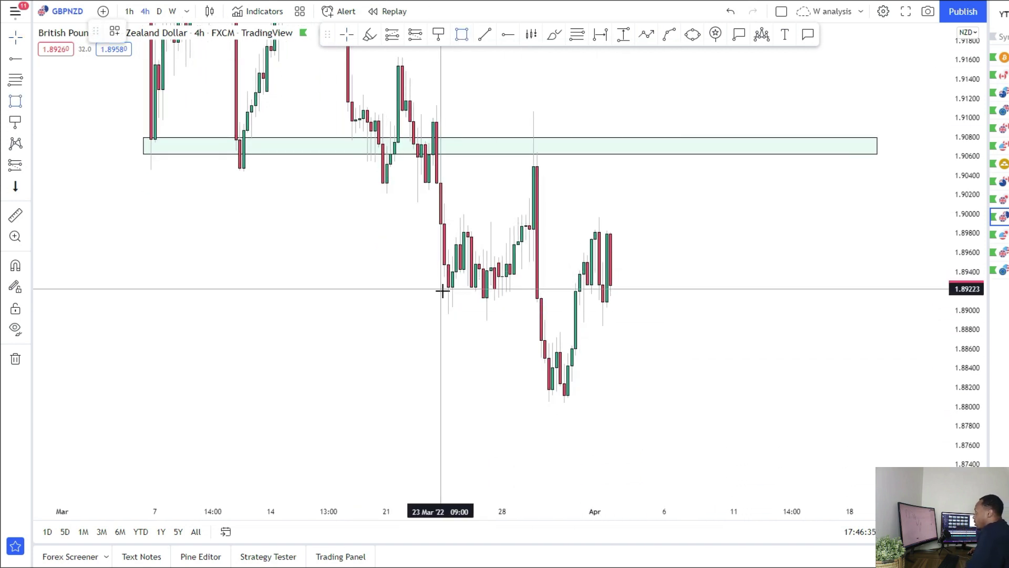
pyautogui.moveTo(445, 304); pyautogui.dragTo(762, 308)
pyautogui.moveTo(699, 358); pyautogui.dragTo(563, 300)
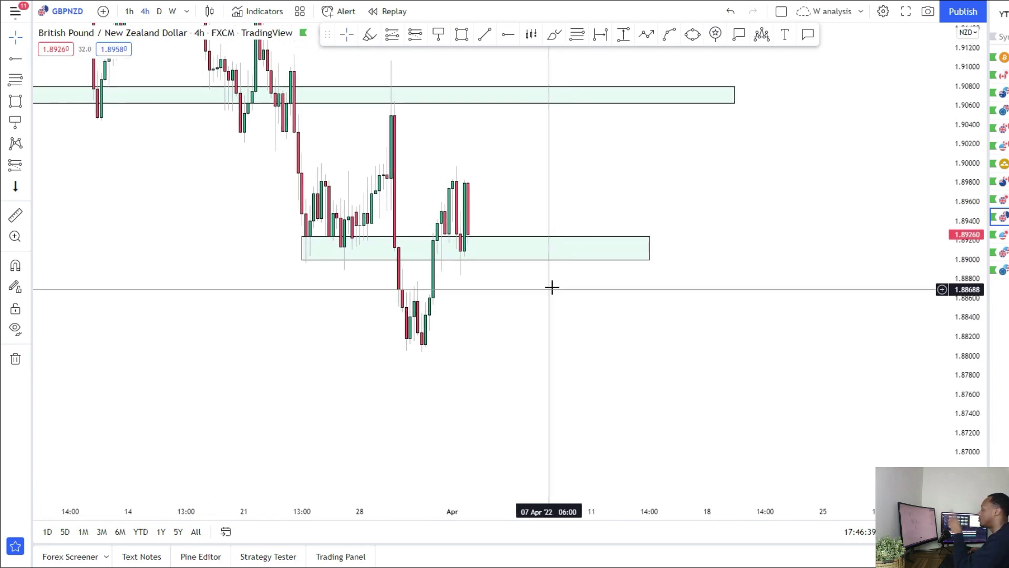
# Step: Draw a zigzag path bouncing off the lower zone, rising to about 1.9070, dipping to 1.9010 and ending with an arrow near 1.9120
pyautogui.click(499, 224)
pyautogui.click(526, 251)
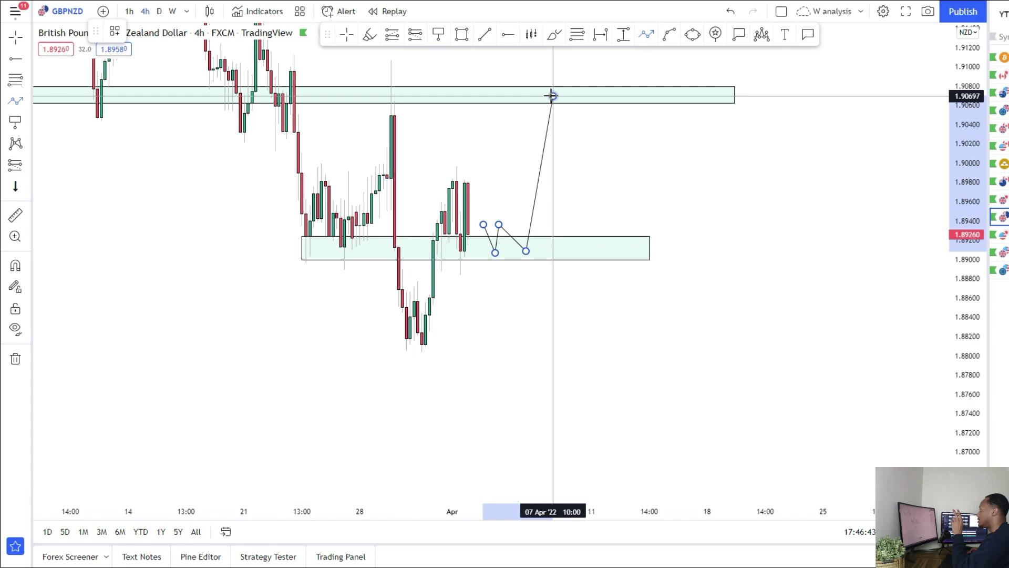
pyautogui.click(572, 154)
pyautogui.click(595, 94)
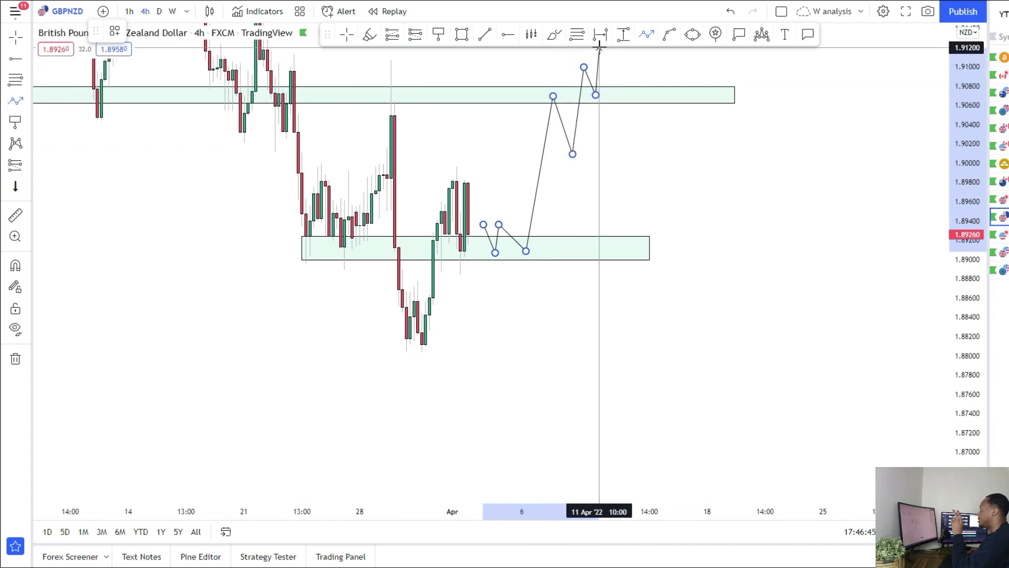
pyautogui.doubleClick(600, 48)
# Step: Draw a rectangle zone from about 1.9292 to 1.9325 and extend the zigzag path's arrow end up into it
pyautogui.moveTo(422, 166); pyautogui.dragTo(647, 395)
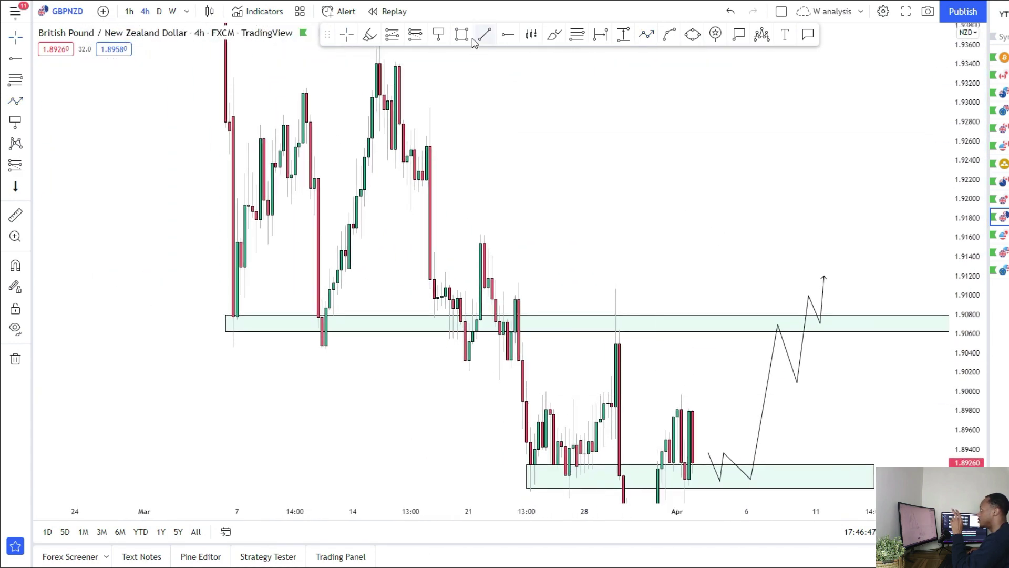
pyautogui.click(225, 78)
pyautogui.click(897, 110)
pyautogui.moveTo(829, 189); pyautogui.dragTo(723, 204)
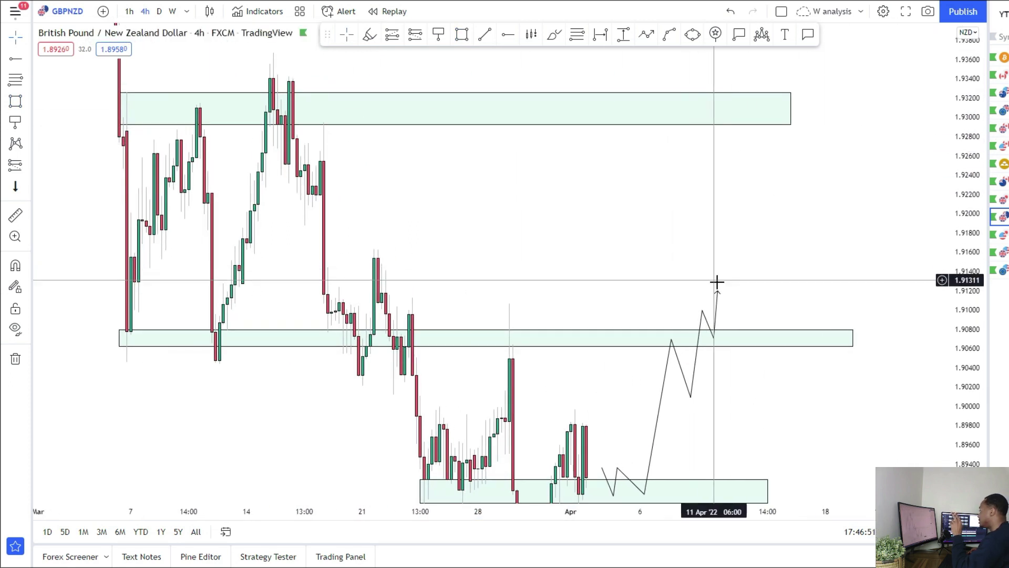
pyautogui.doubleClick(757, 120)
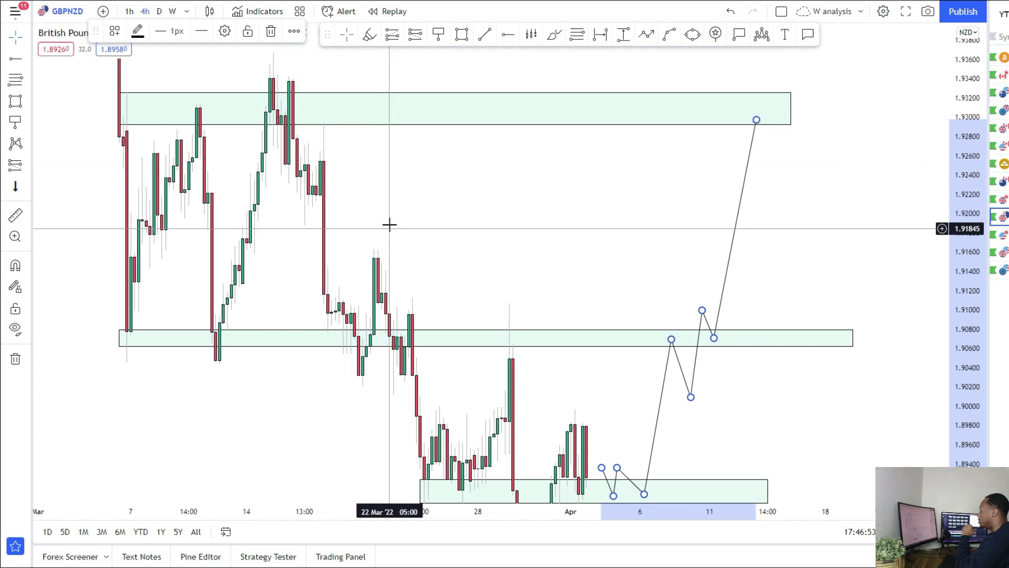
# Step: Place a long position with entry at 1.89247 and stop at 1.88744 beside the zigzag path, and narrow its width
pyautogui.moveTo(389, 228); pyautogui.dragTo(322, 16)
pyautogui.click(29, 164)
pyautogui.click(79, 165)
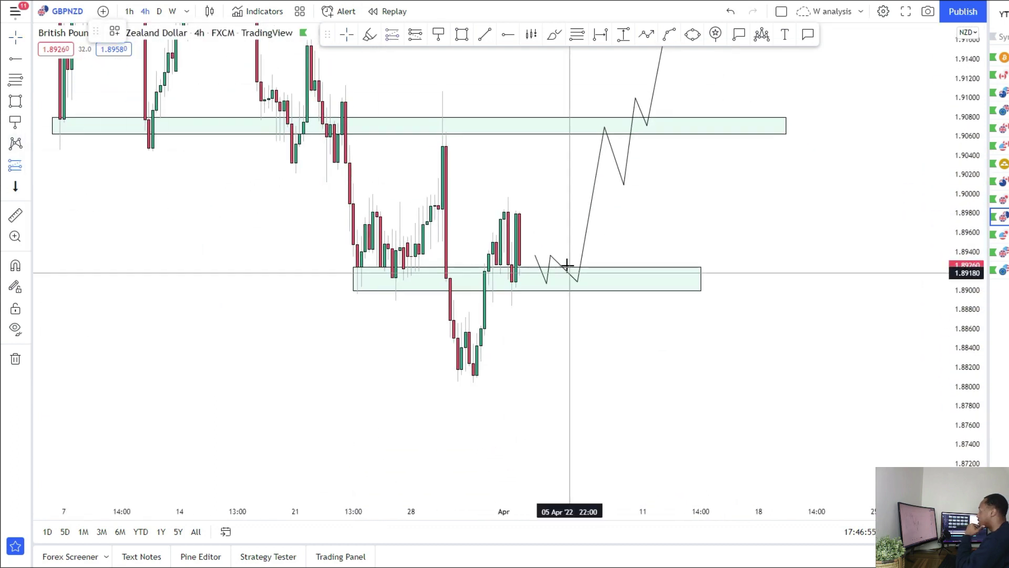
pyautogui.moveTo(565, 266); pyautogui.dragTo(566, 316)
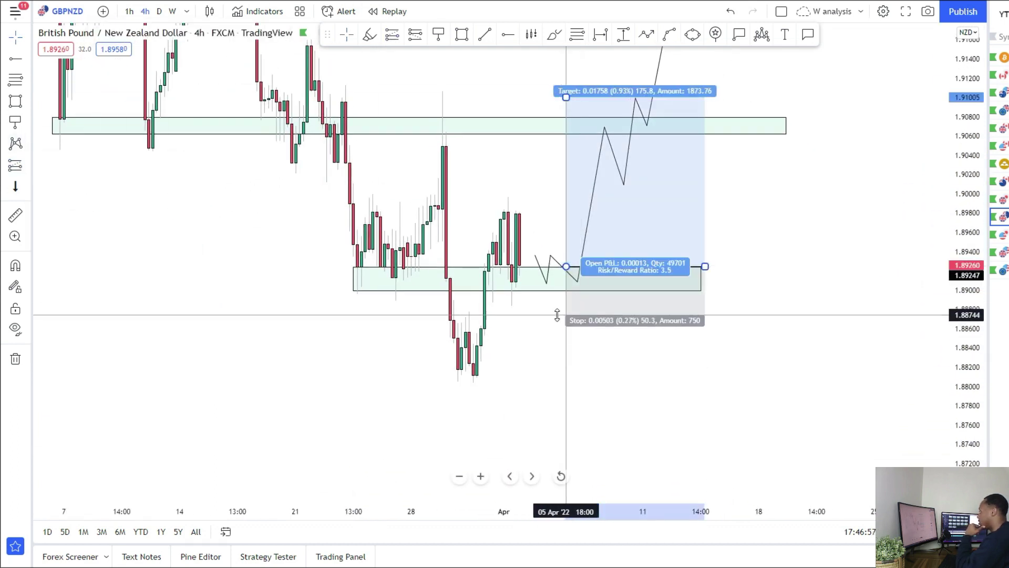
pyautogui.moveTo(705, 266); pyautogui.dragTo(612, 266)
# Step: Raise the long position's target into the highest rectangle zone
pyautogui.moveTo(661, 243); pyautogui.dragTo(638, 424)
pyautogui.click(546, 279)
pyautogui.moveTo(546, 267); pyautogui.dragTo(545, 77)
# Step: Draw a bearish path rising from about 1.8830 to retest the lower zone near 1.8904, ending with an arrow near 1.8644
pyautogui.moveTo(755, 390); pyautogui.dragTo(752, 221)
pyautogui.moveTo(706, 374); pyautogui.dragTo(717, 262)
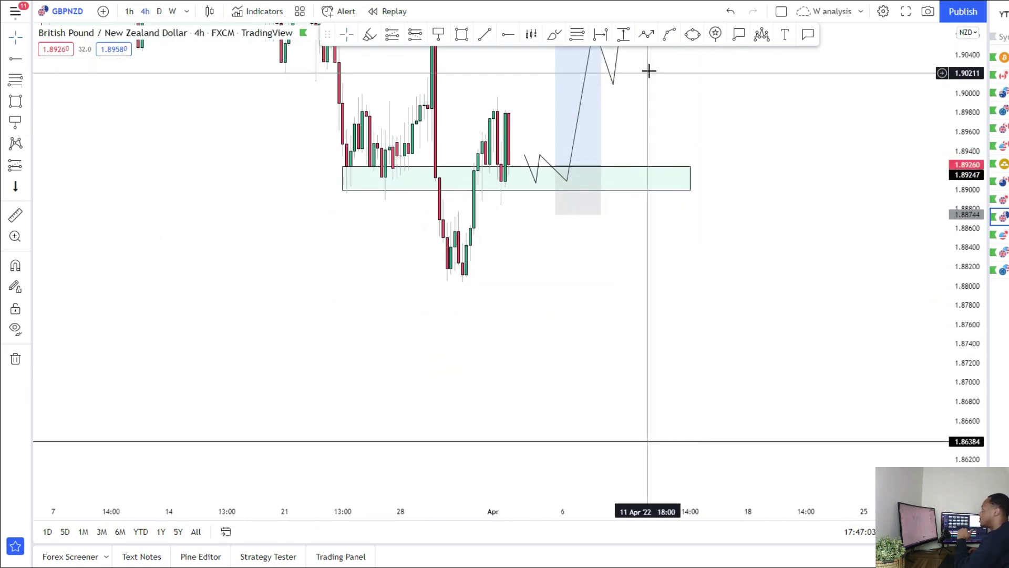
pyautogui.click(608, 257)
pyautogui.click(629, 186)
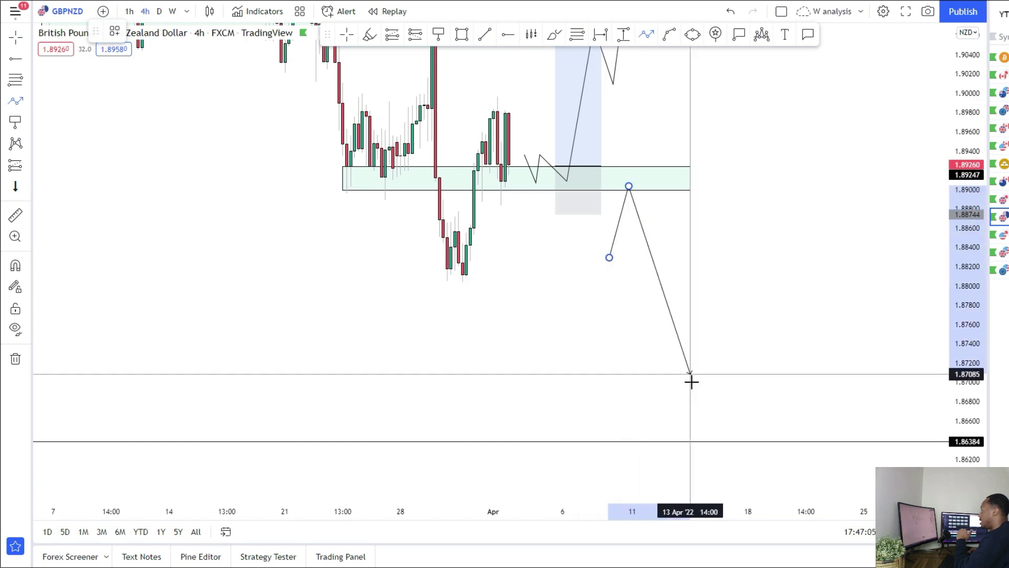
pyautogui.click(697, 436)
pyautogui.click(861, 389)
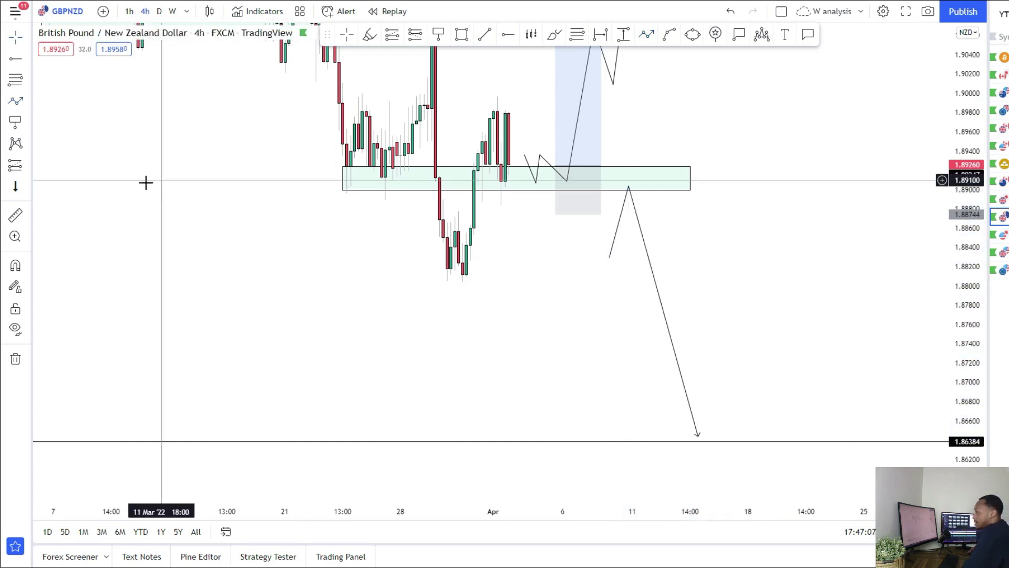
# Step: Place a short position with entry at 1.89008 at the bearish path's peak and set its stop to 1.89388
pyautogui.click(16, 166)
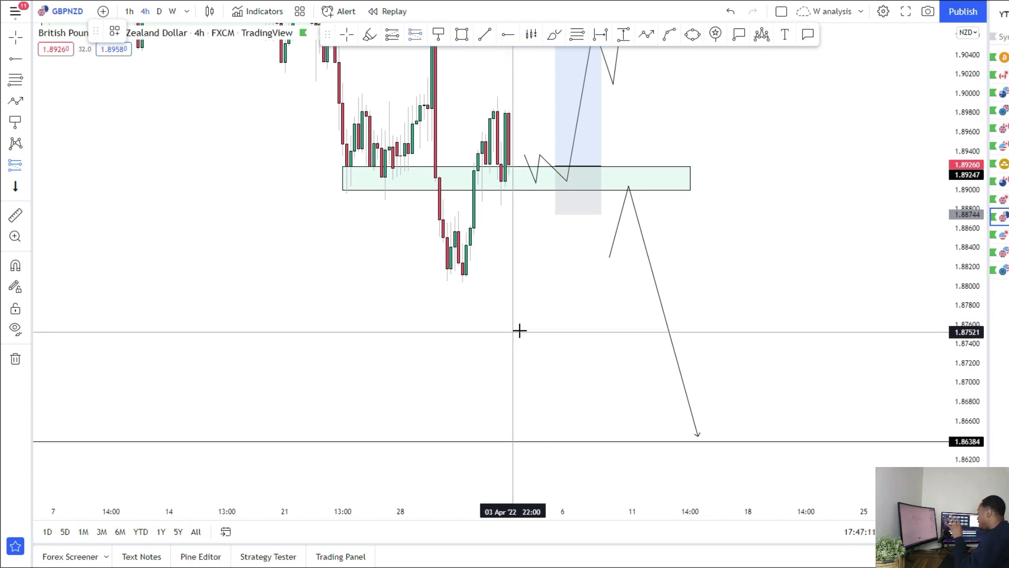
pyautogui.click(640, 190)
pyautogui.moveTo(624, 113); pyautogui.dragTo(618, 224)
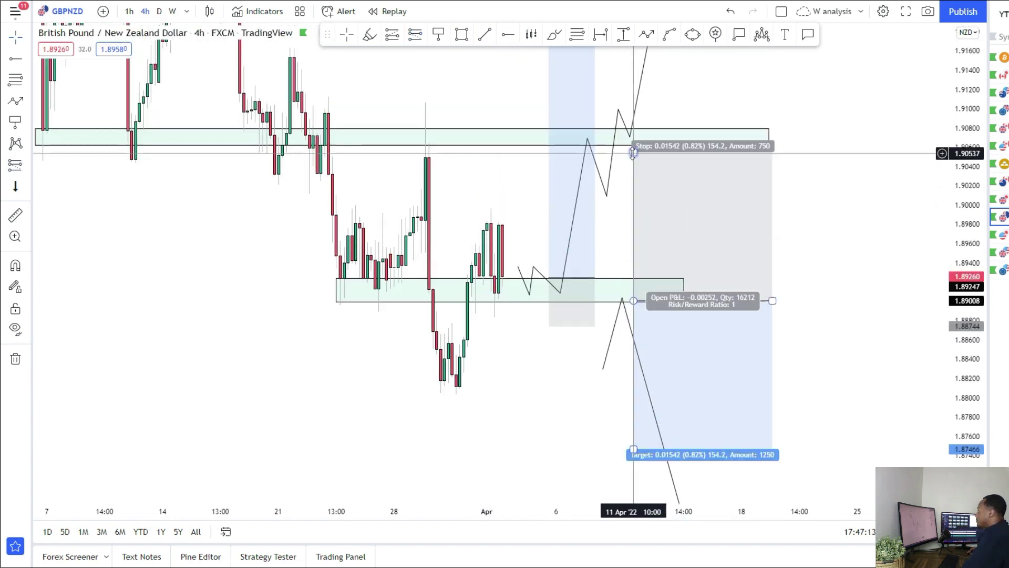
pyautogui.moveTo(631, 180); pyautogui.dragTo(615, 265)
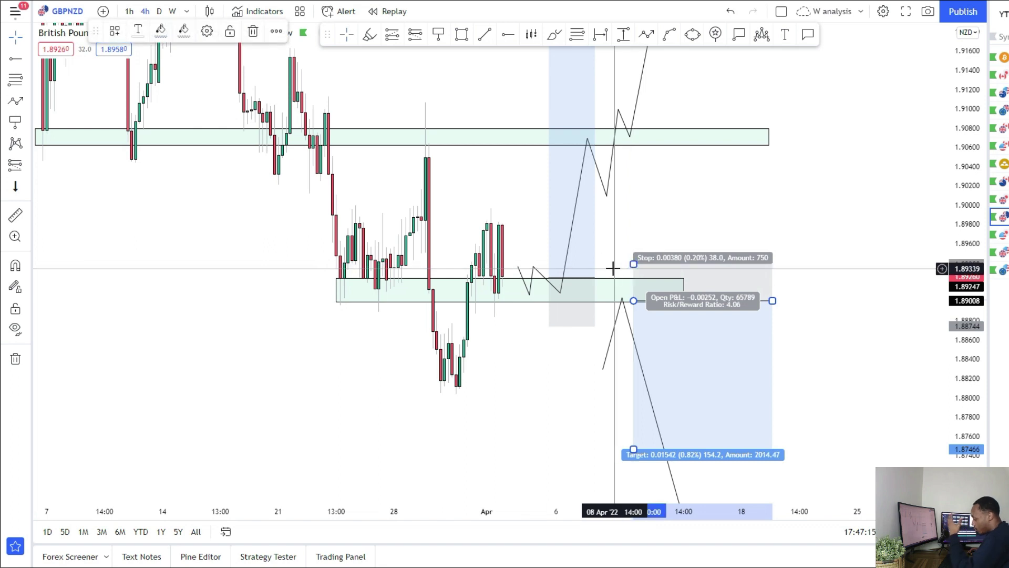
# Step: Lower the short position's target to 1.86428, just above the horizontal ray
pyautogui.moveTo(536, 396); pyautogui.dragTo(539, 342)
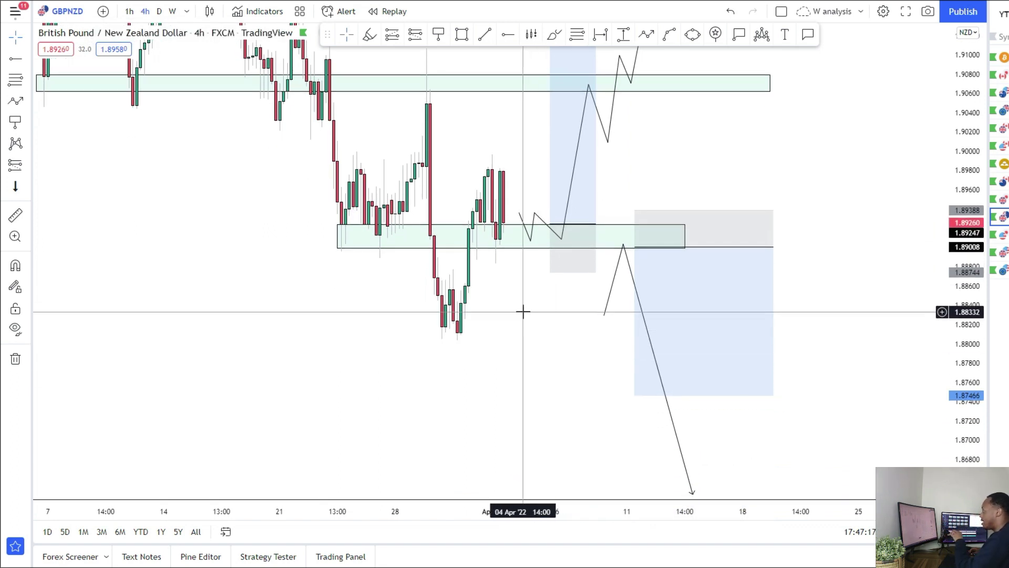
pyautogui.moveTo(491, 315); pyautogui.dragTo(474, 387)
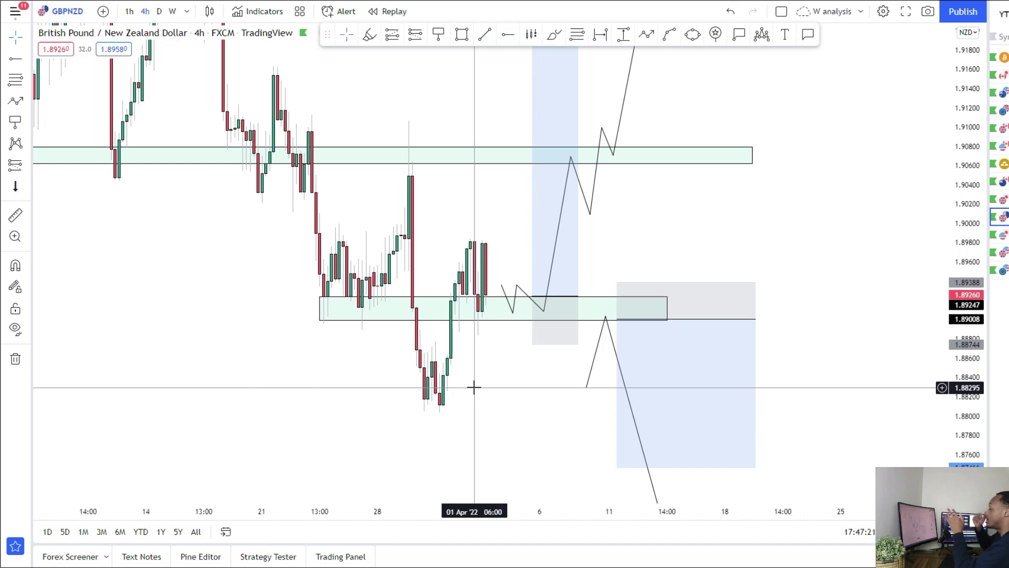
pyautogui.moveTo(463, 279); pyautogui.dragTo(352, 481)
pyautogui.moveTo(678, 302); pyautogui.dragTo(759, 72)
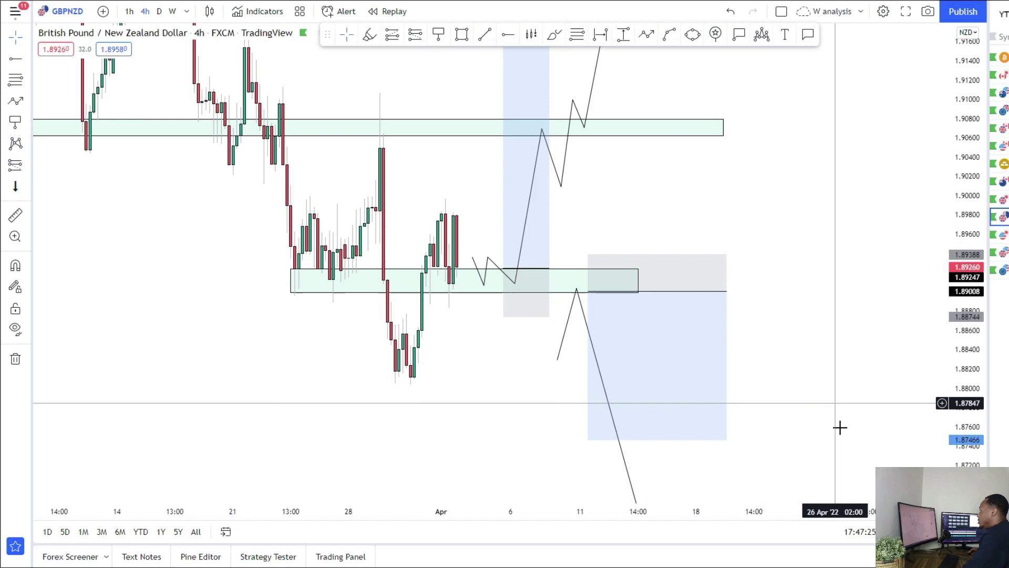
pyautogui.moveTo(411, 408); pyautogui.dragTo(478, 323)
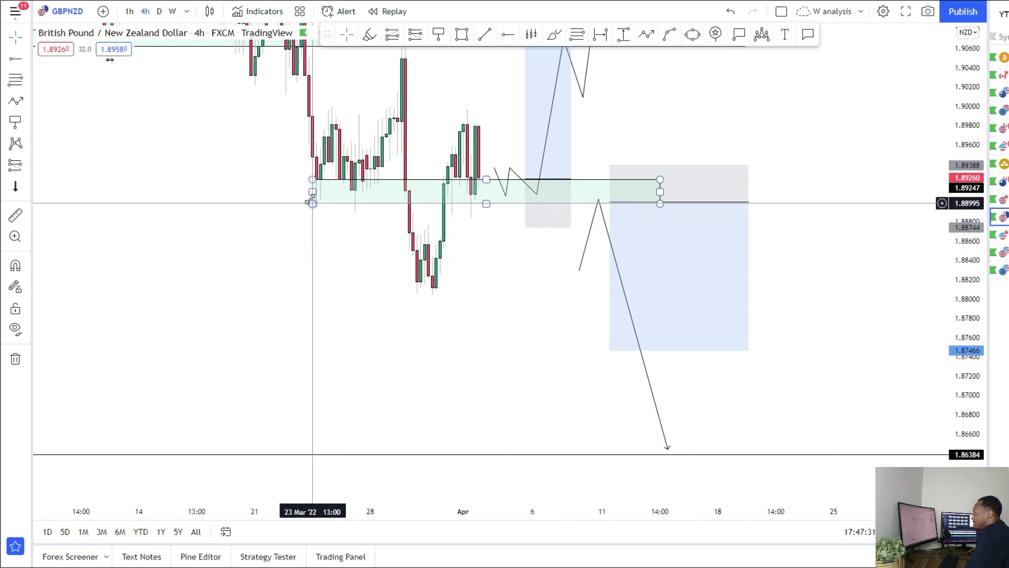
pyautogui.moveTo(610, 350); pyautogui.dragTo(609, 457)
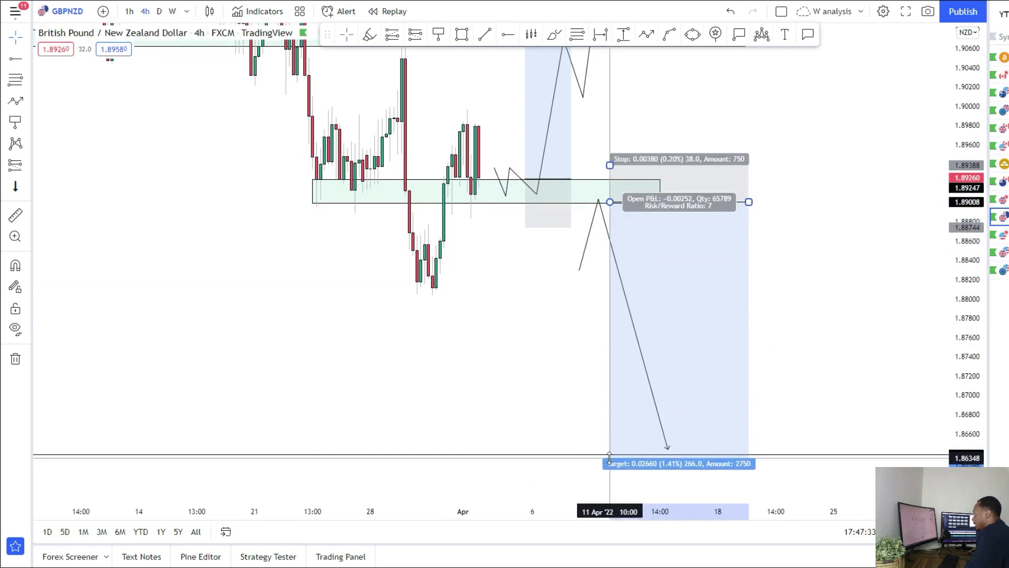
# Step: Draw a rectangle zone from 1.88129 to 1.87982 under the late-March lows, extending to 13 April
pyautogui.click(460, 34)
pyautogui.click(413, 286)
pyautogui.click(668, 300)
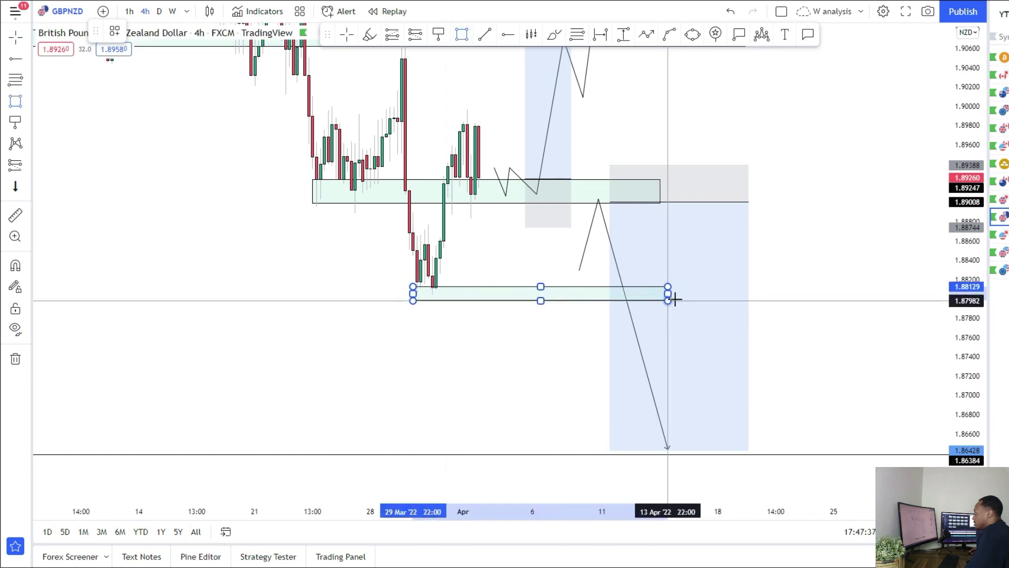
# Step: Lower the short position's target to 1.86385 so it sits at the horizontal ray
pyautogui.click(803, 277)
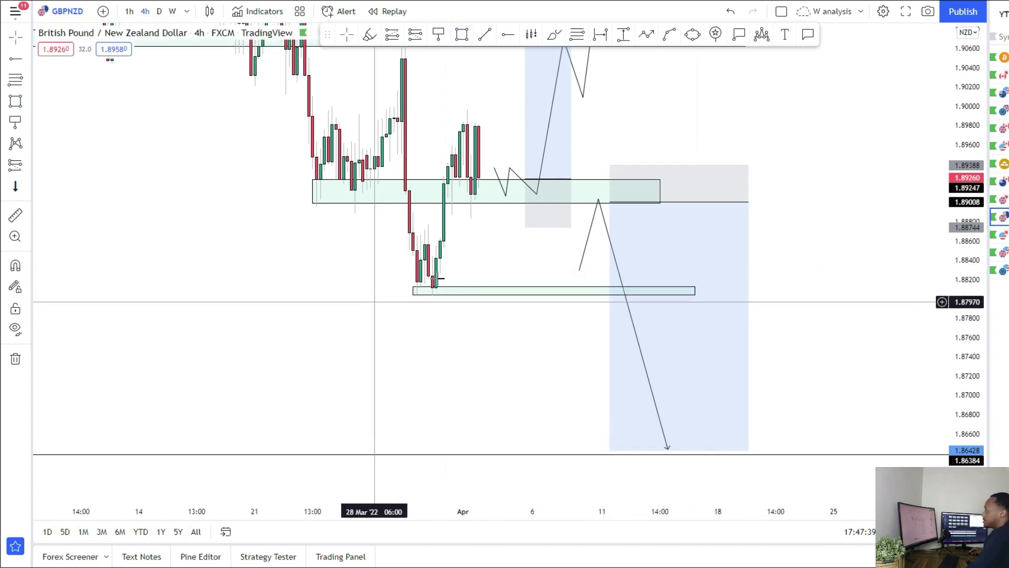
pyautogui.moveTo(566, 279); pyautogui.dragTo(545, 235)
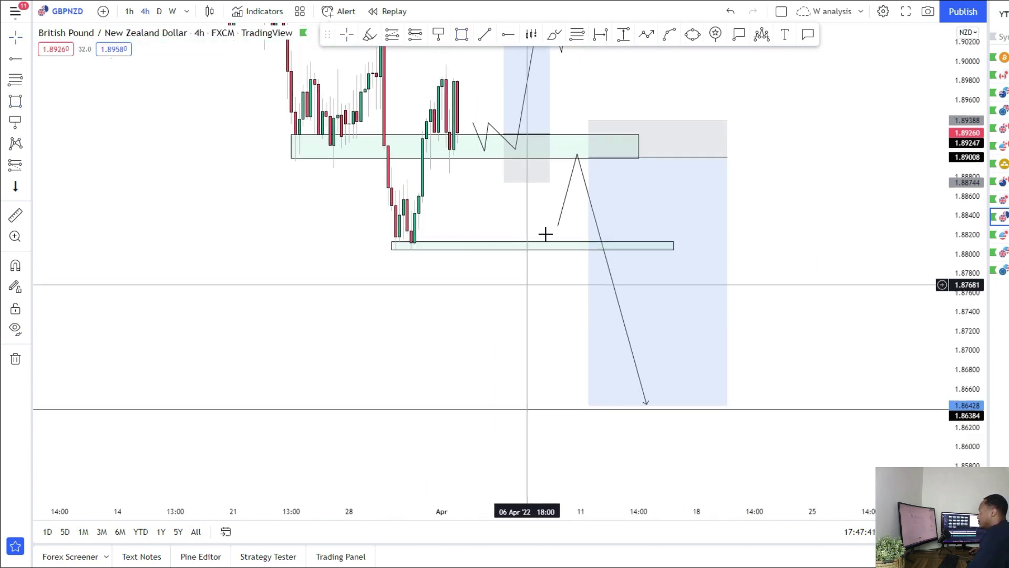
pyautogui.click(602, 409)
pyautogui.moveTo(588, 405); pyautogui.dragTo(587, 407)
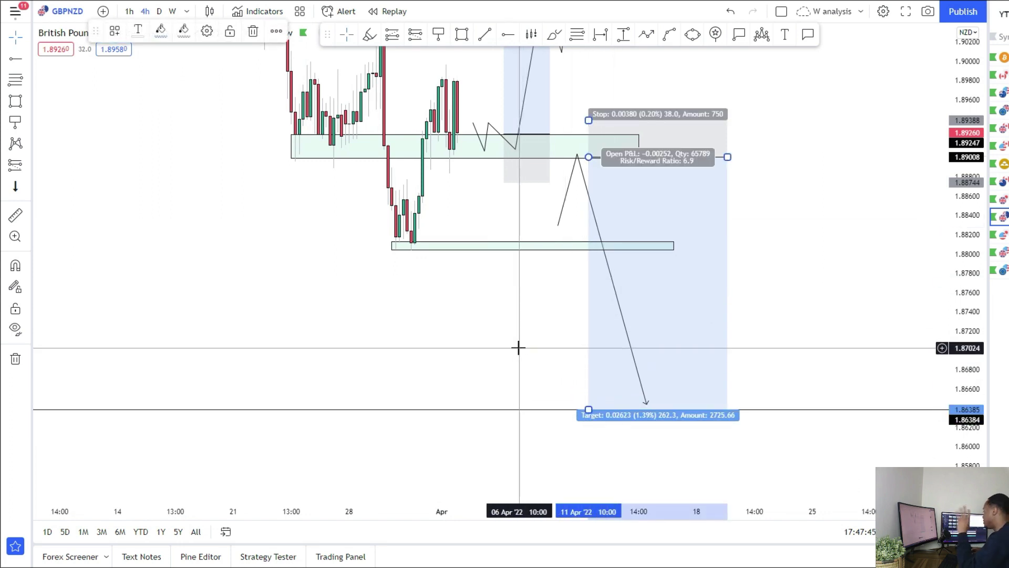
# Step: Examine the GBPNZD markup, comparing the bullish and bearish paths, both trade setups and the zones they rely on
pyautogui.moveTo(511, 331); pyautogui.dragTo(516, 477)
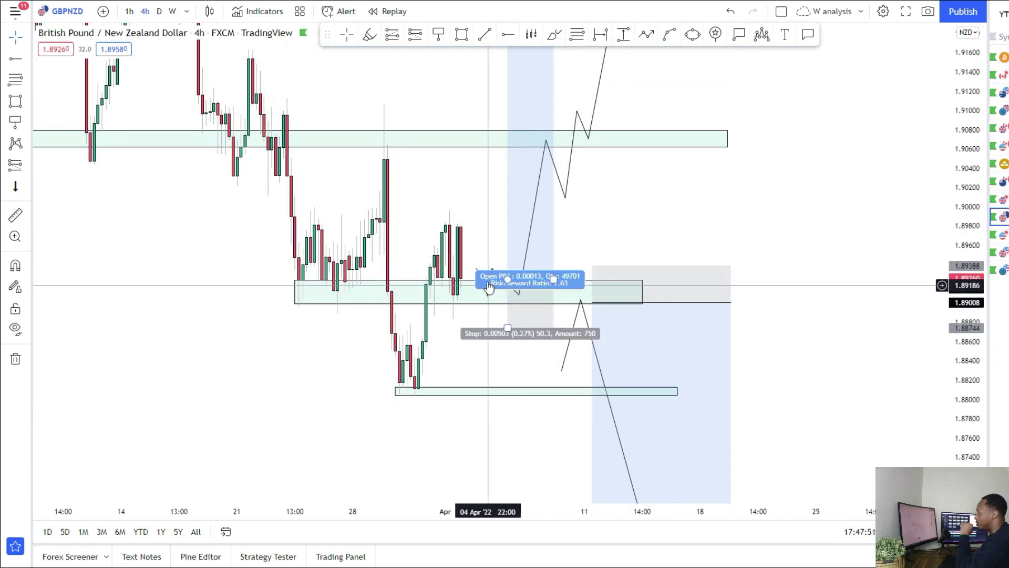
pyautogui.moveTo(601, 195); pyautogui.dragTo(593, 267)
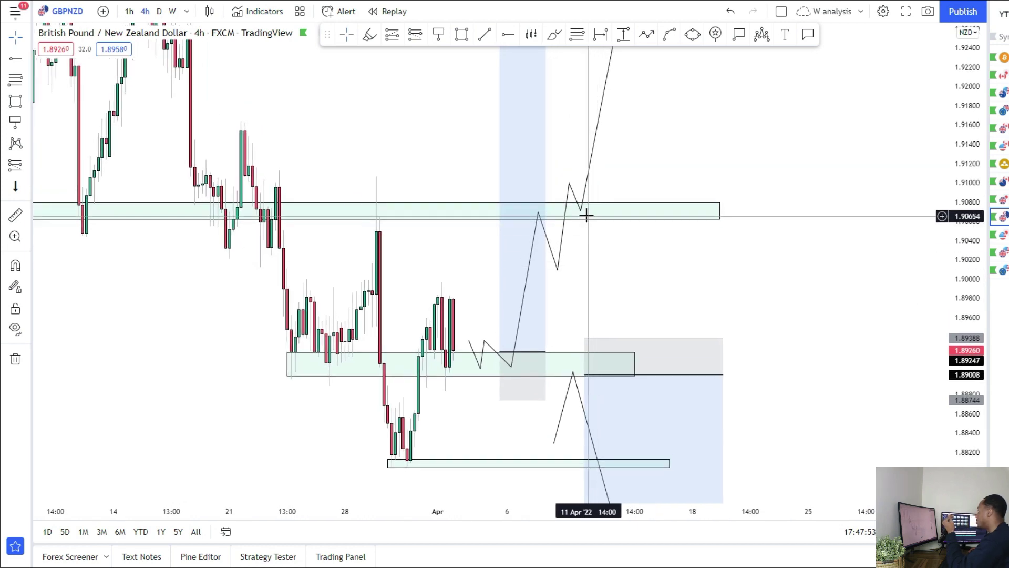
pyautogui.moveTo(600, 178); pyautogui.dragTo(596, 314)
pyautogui.moveTo(736, 280); pyautogui.dragTo(759, 53)
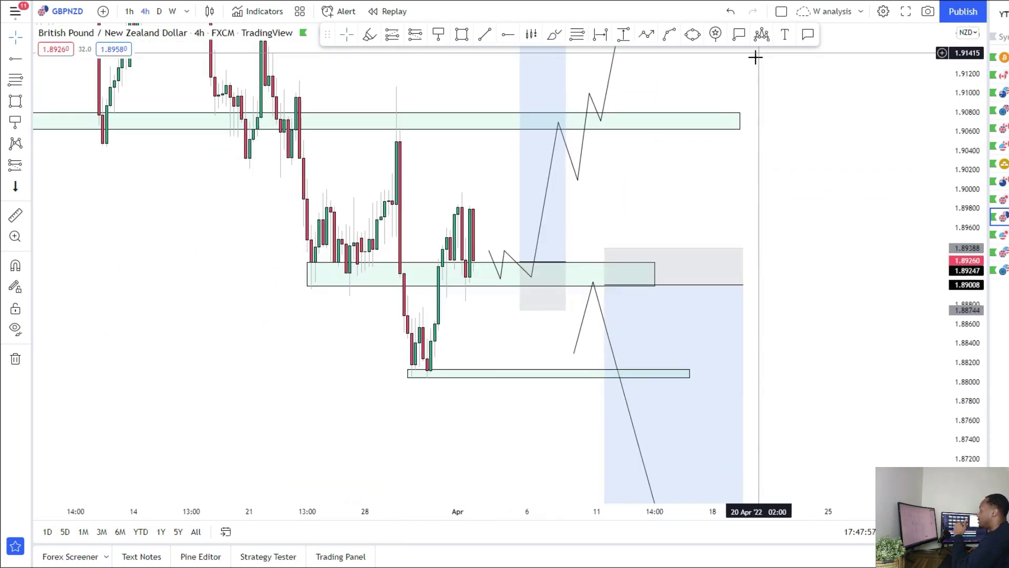
pyautogui.moveTo(441, 410); pyautogui.dragTo(430, 277)
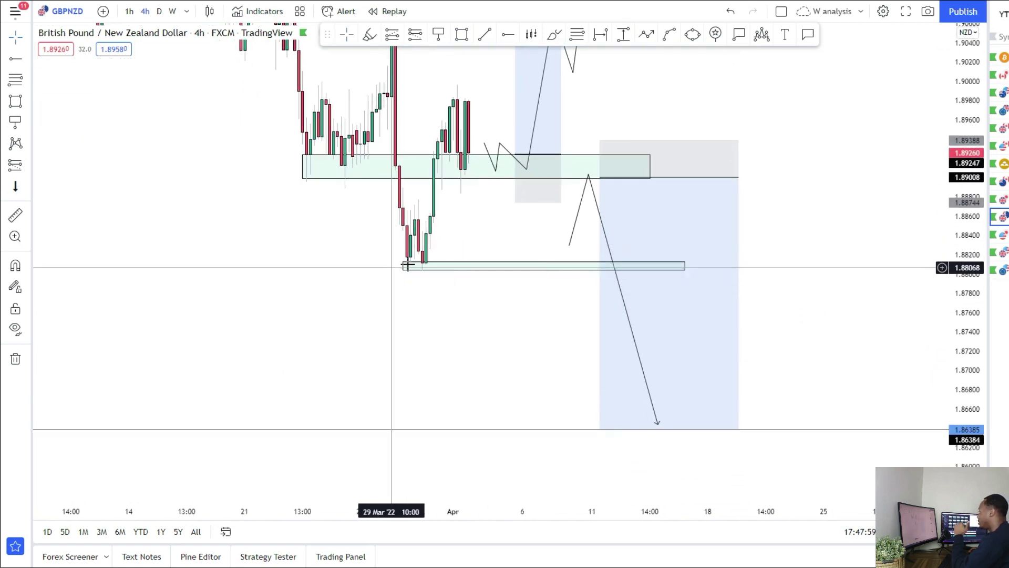
pyautogui.click(641, 270)
pyautogui.click(641, 276)
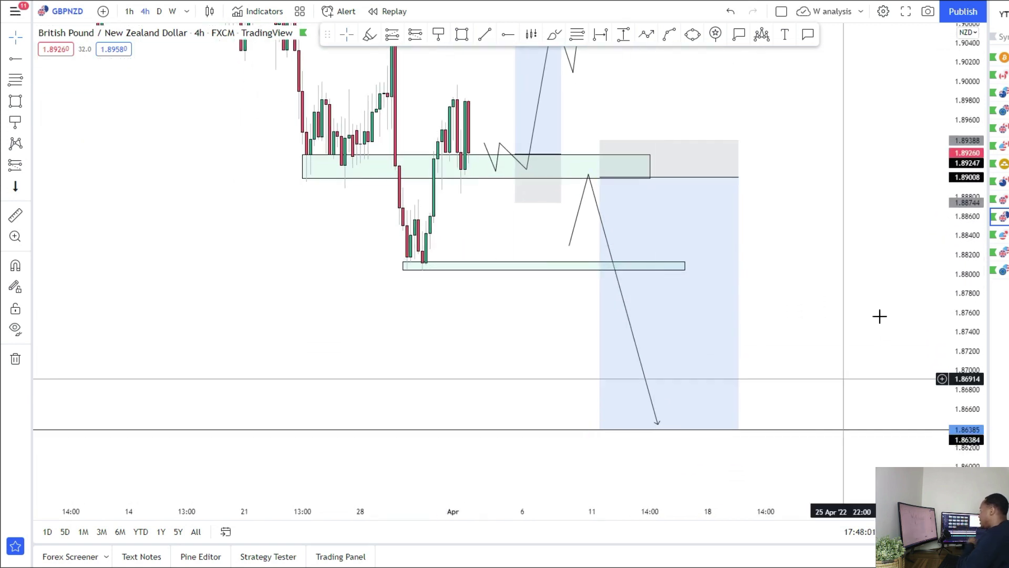
pyautogui.moveTo(850, 235); pyautogui.dragTo(854, 273)
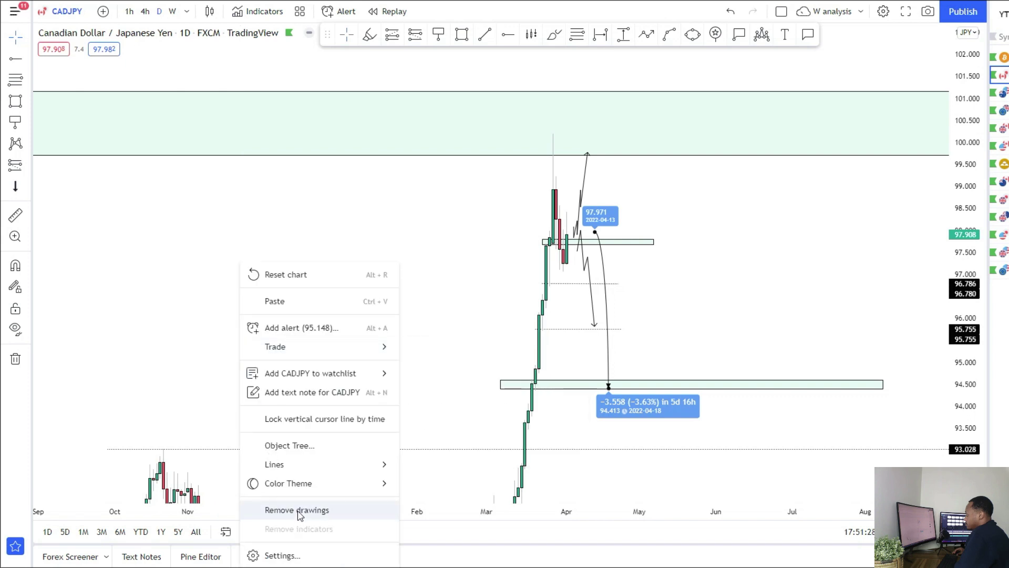
# Step: Remove all existing drawings from the CADJPY daily chart and review its recent rally
pyautogui.click(297, 511)
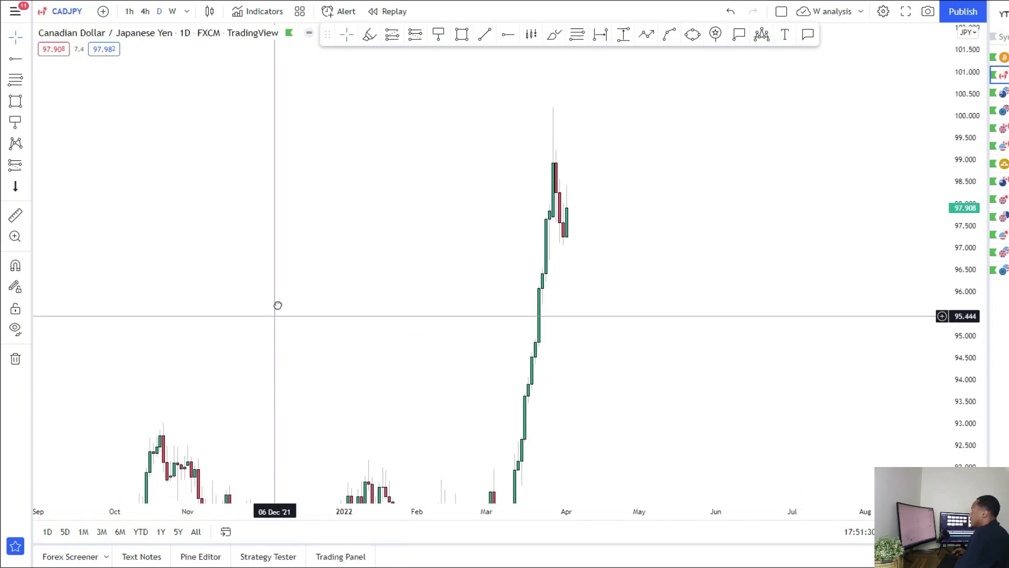
pyautogui.moveTo(278, 305); pyautogui.dragTo(288, 241)
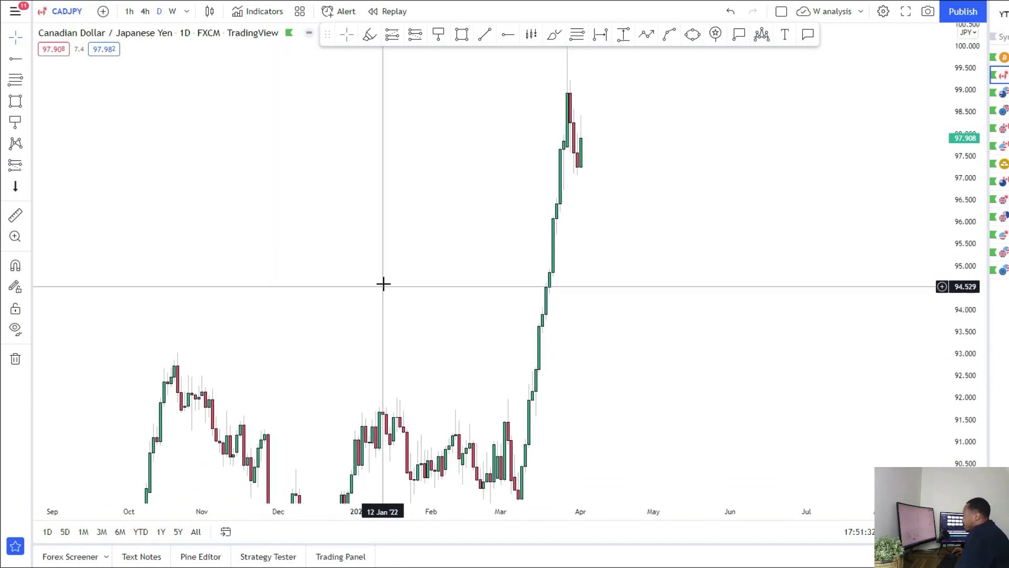
pyautogui.scroll(3, 383, 283)
pyautogui.moveTo(372, 236); pyautogui.dragTo(500, 376)
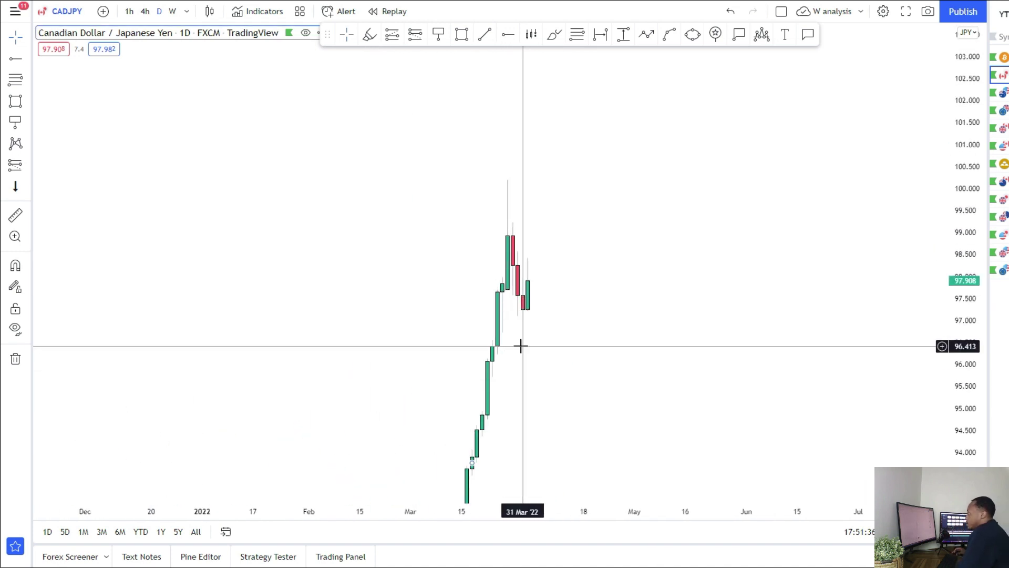
pyautogui.scroll(-3, 543, 162)
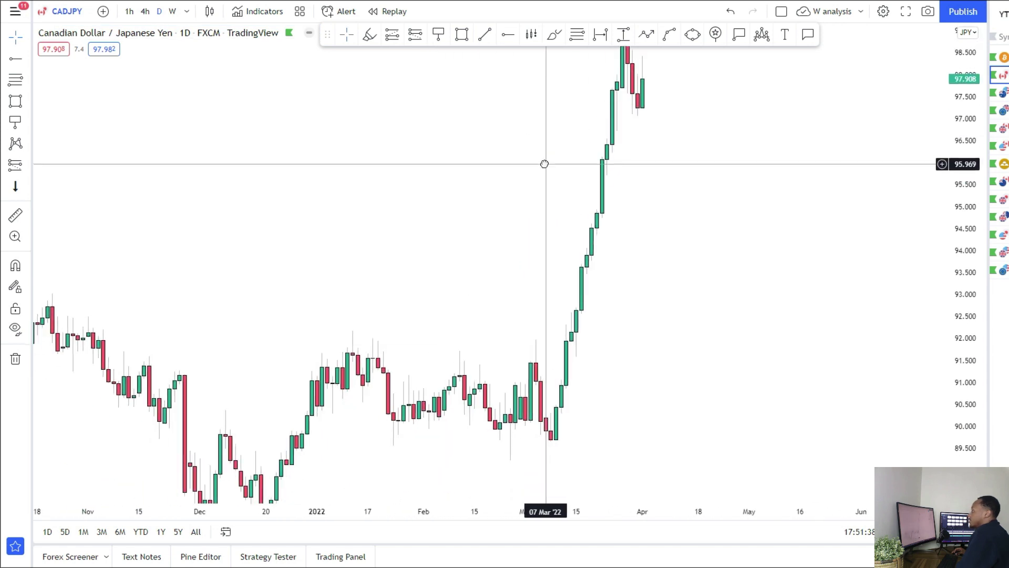
pyautogui.scroll(4, 489, 331)
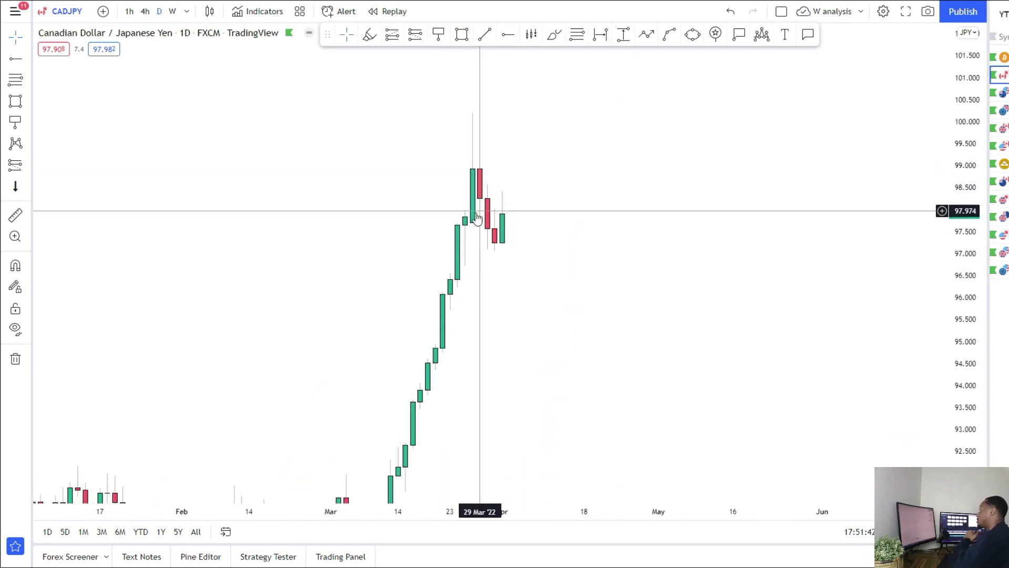
# Step: Switch CADJPY to the monthly timeframe and draw a rectangle zone from 101.168 to 99.640, spanning April 2015 to September 2024
pyautogui.click(187, 11)
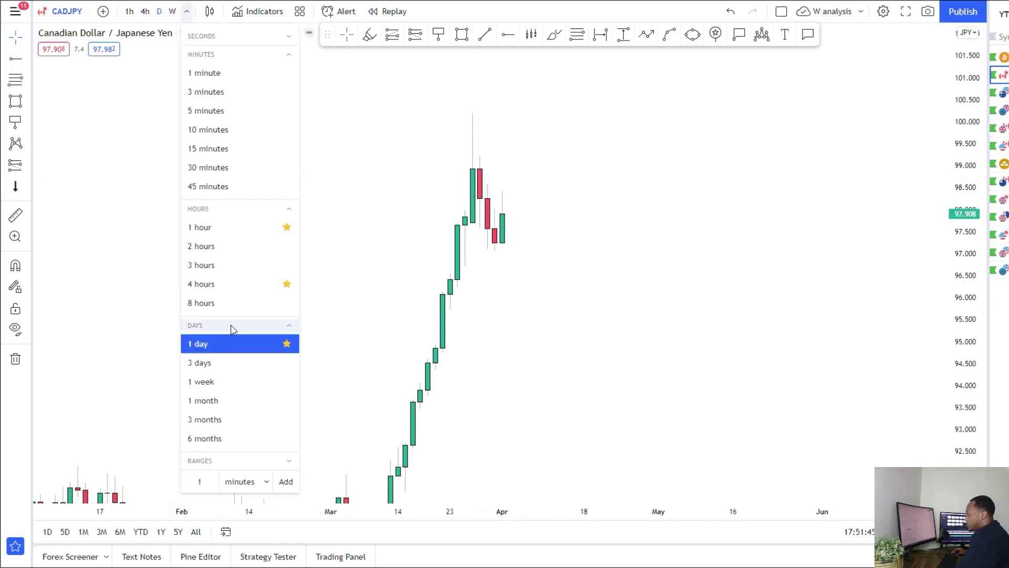
pyautogui.click(217, 401)
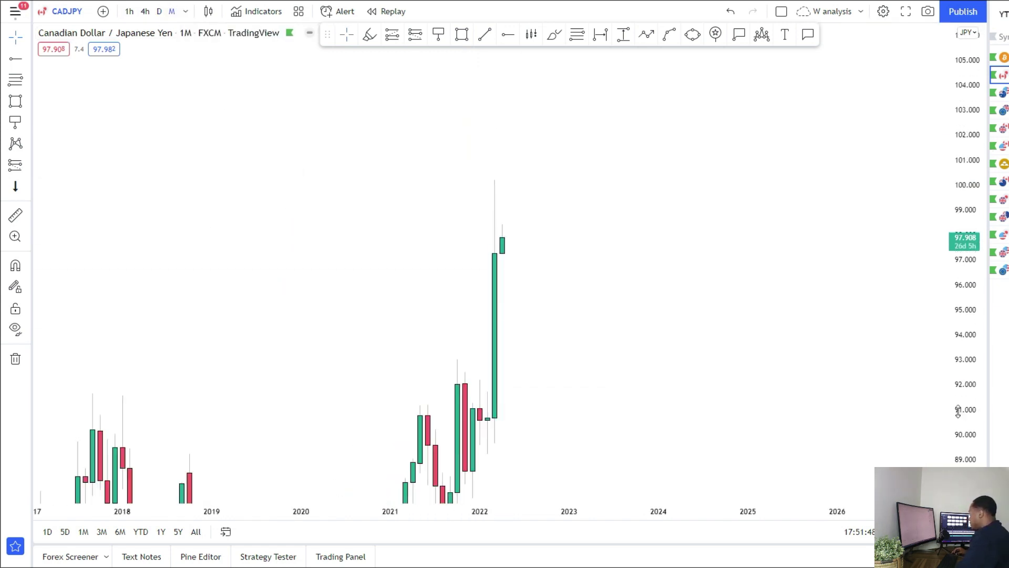
pyautogui.click(462, 35)
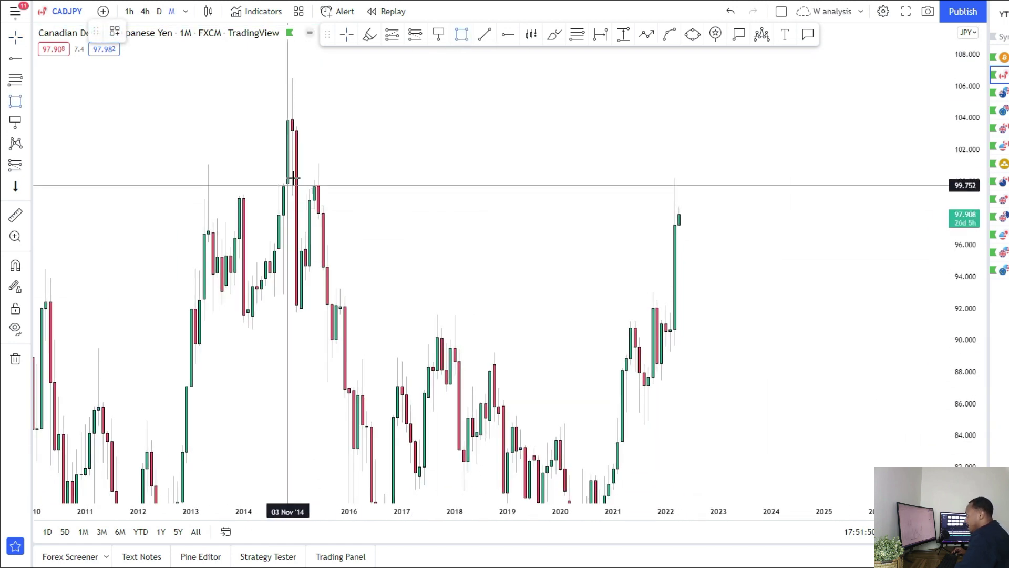
pyautogui.moveTo(308, 163); pyautogui.dragTo(807, 187)
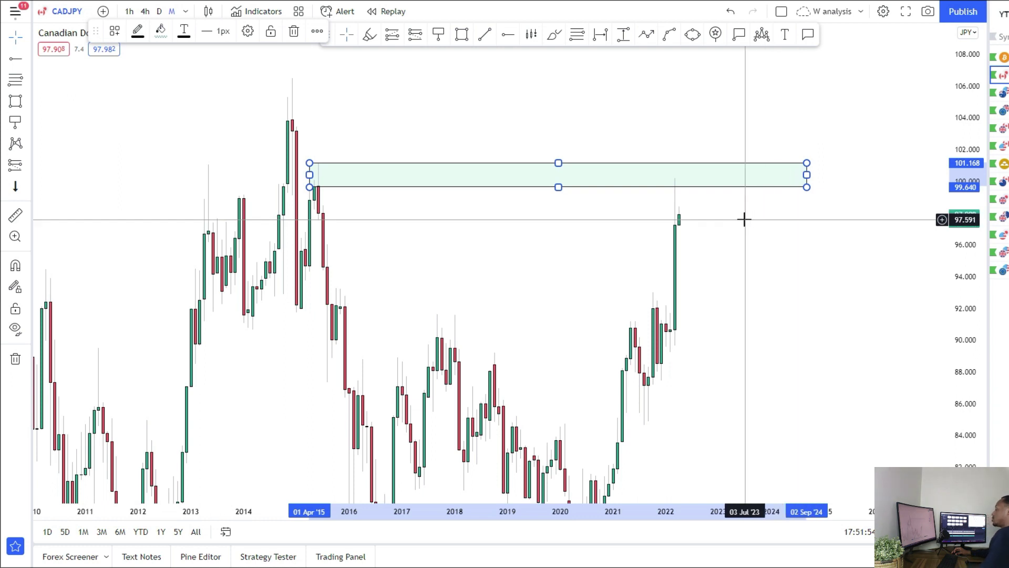
pyautogui.moveTo(741, 248); pyautogui.dragTo(631, 300)
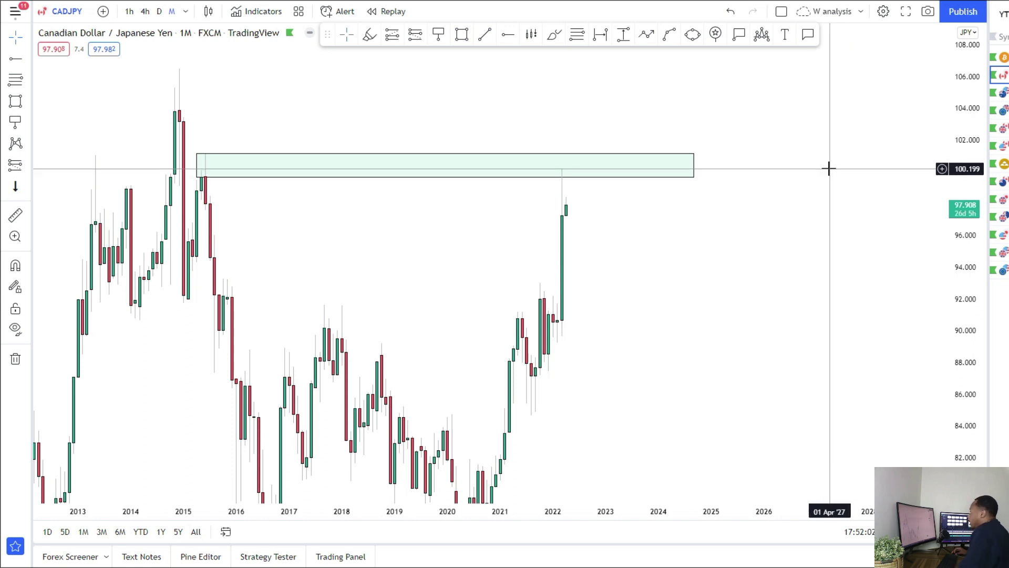
pyautogui.moveTo(566, 198); pyautogui.dragTo(560, 163)
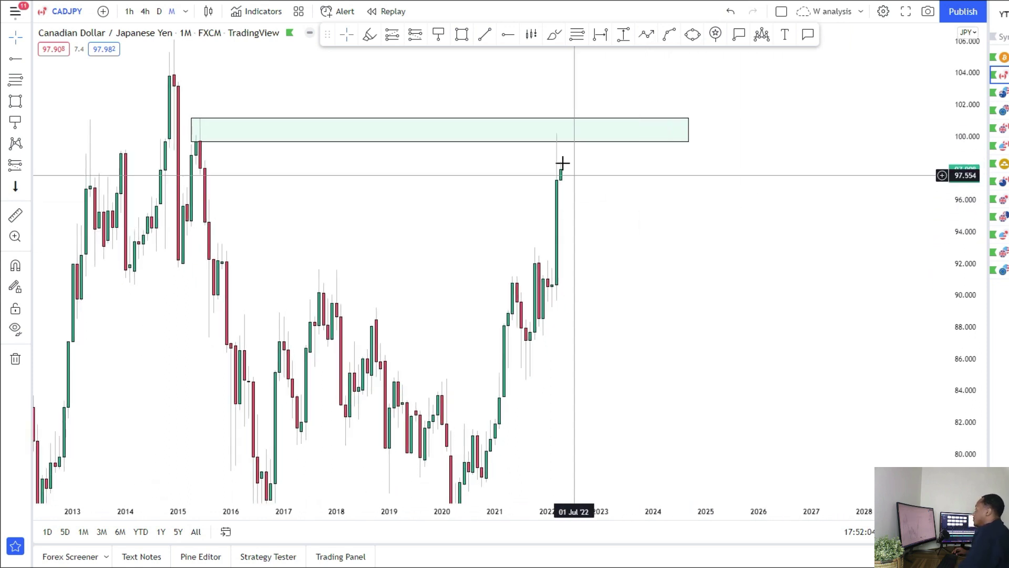
# Step: Delete the monthly resistance zone and switch the chart to the daily timeframe
pyautogui.click(605, 149)
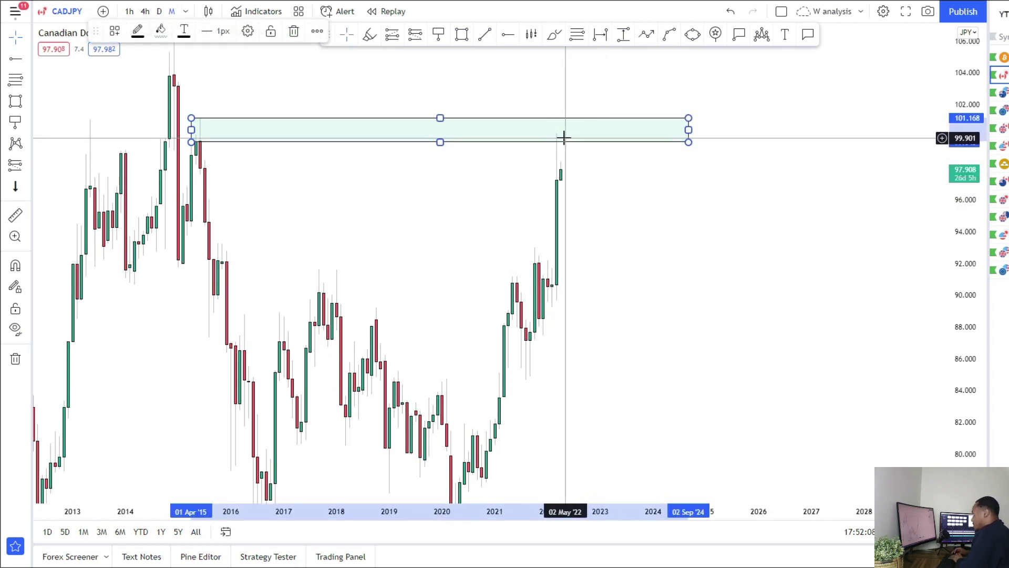
pyautogui.press('Delete')
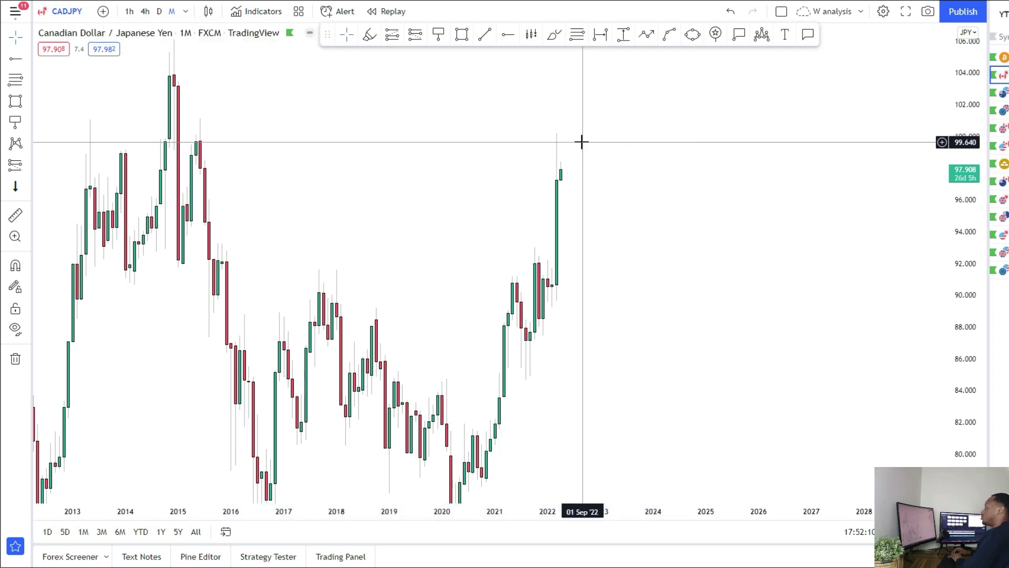
pyautogui.click(158, 12)
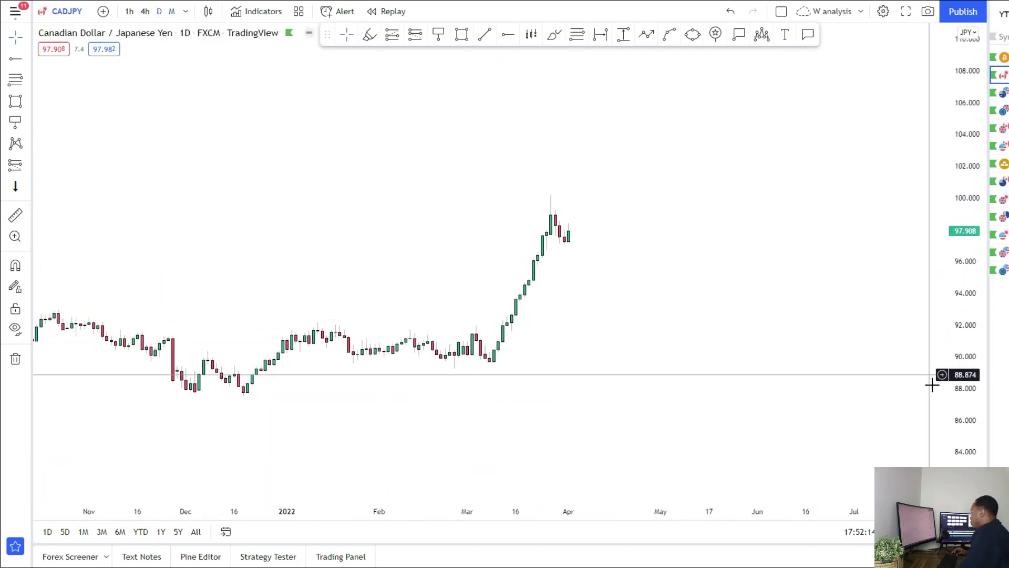
pyautogui.scroll(5, 685, 225)
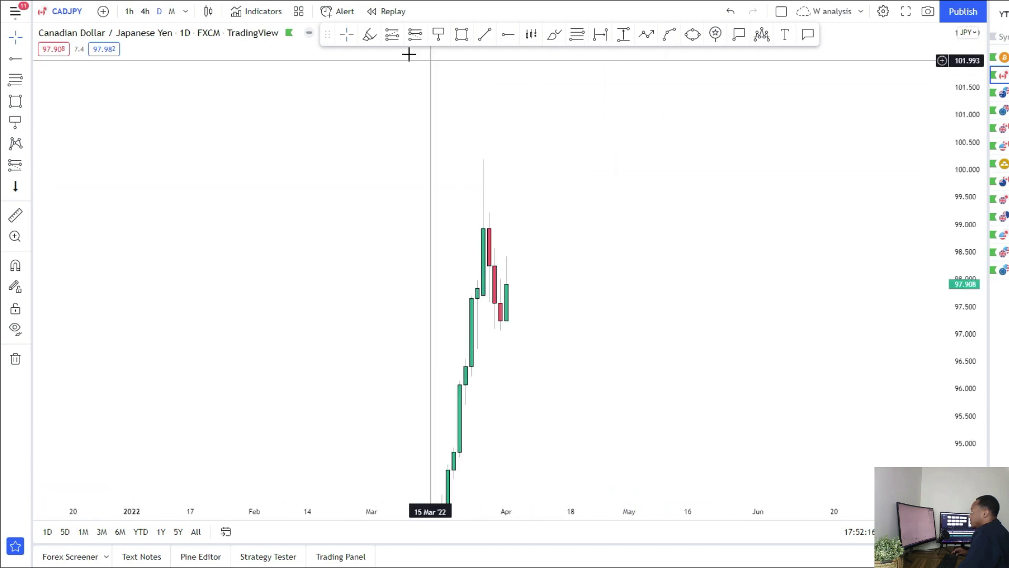
# Step: Undo the timeframe change and the deletion of the monthly resistance zone
pyautogui.click(730, 13)
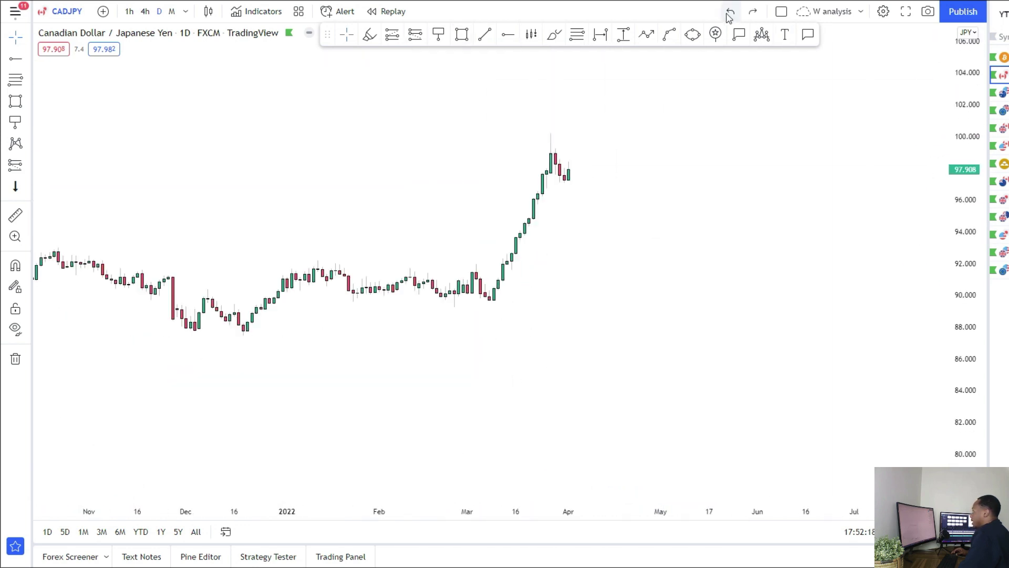
pyautogui.click(729, 14)
pyautogui.click(729, 15)
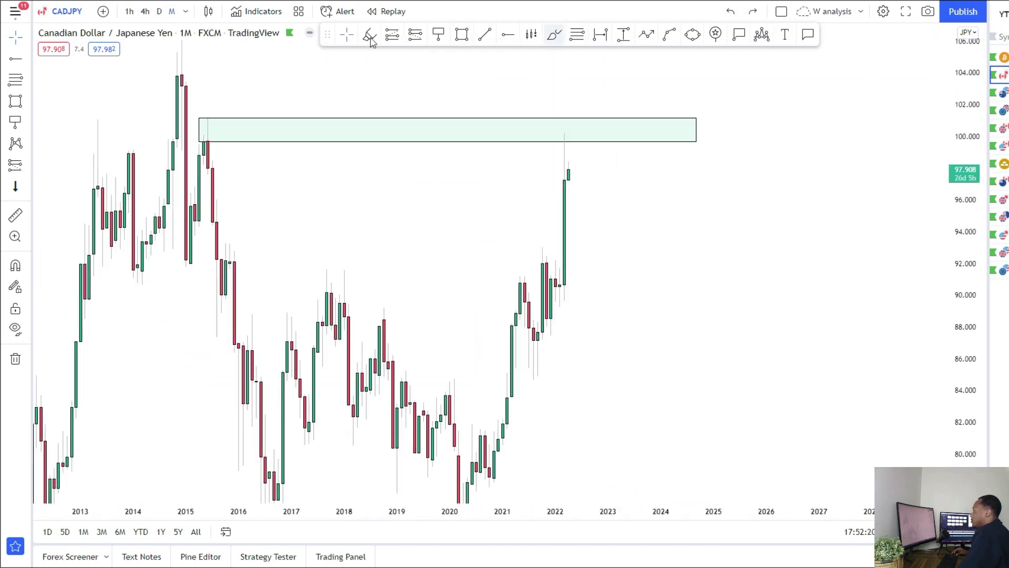
# Step: Switch the chart to the daily timeframe and enlarge the recent candles below the resistance zone
pyautogui.click(158, 13)
pyautogui.moveTo(972, 361); pyautogui.dragTo(962, 131)
pyautogui.moveTo(689, 202); pyautogui.dragTo(794, 322)
pyautogui.scroll(3, 650, 337)
pyautogui.moveTo(962, 381); pyautogui.dragTo(958, 232)
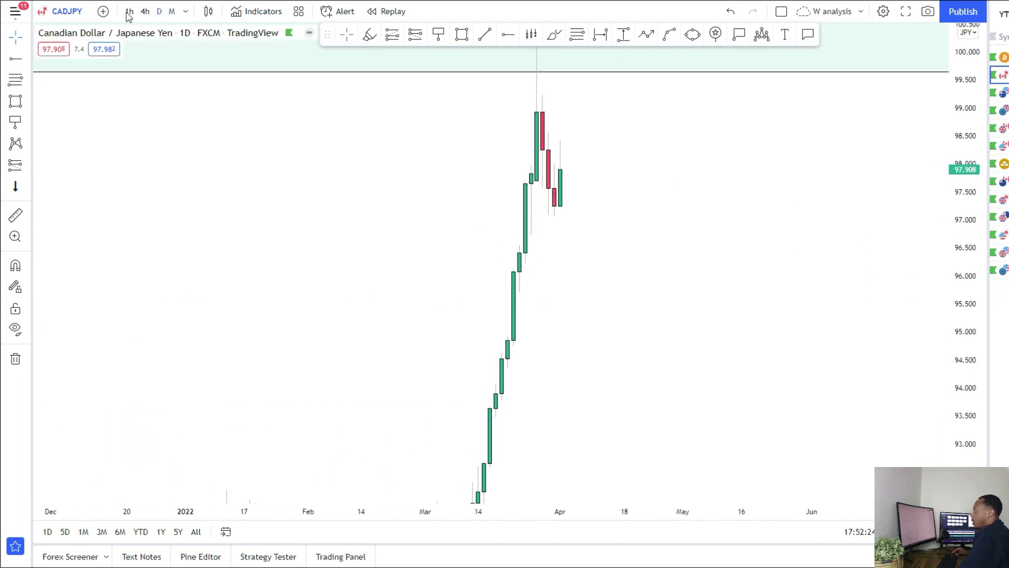
# Step: Switch to the 4-hour timeframe and draw a rectangle zone from about 97.84 to 97.633, spanning 24 March to 7 April
pyautogui.click(145, 12)
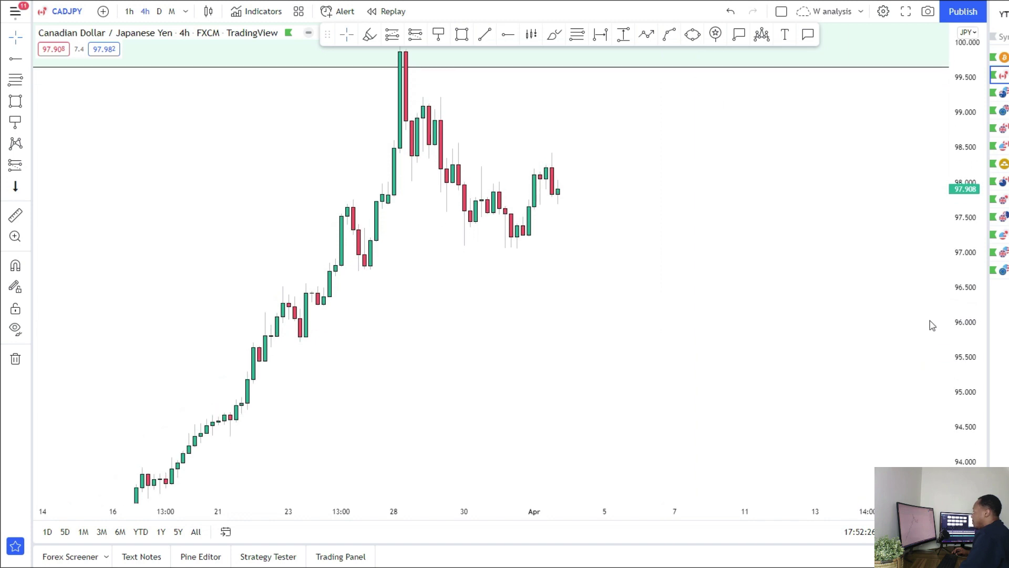
pyautogui.moveTo(346, 189)
pyautogui.mouseDown()
pyautogui.moveTo(437, 201)
pyautogui.moveTo(653, 199)
pyautogui.mouseUp()
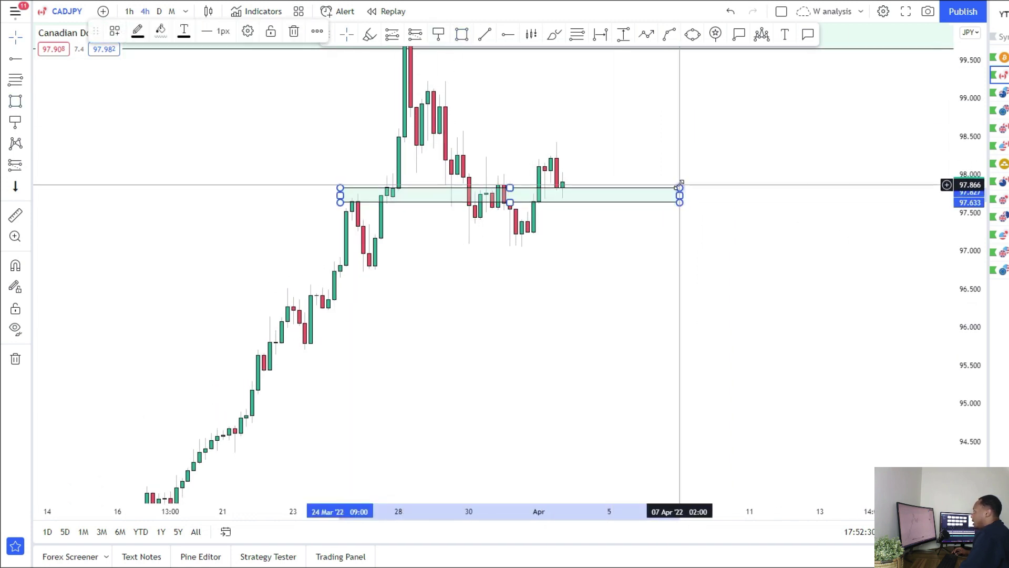
pyautogui.moveTo(680, 185); pyautogui.dragTo(685, 187)
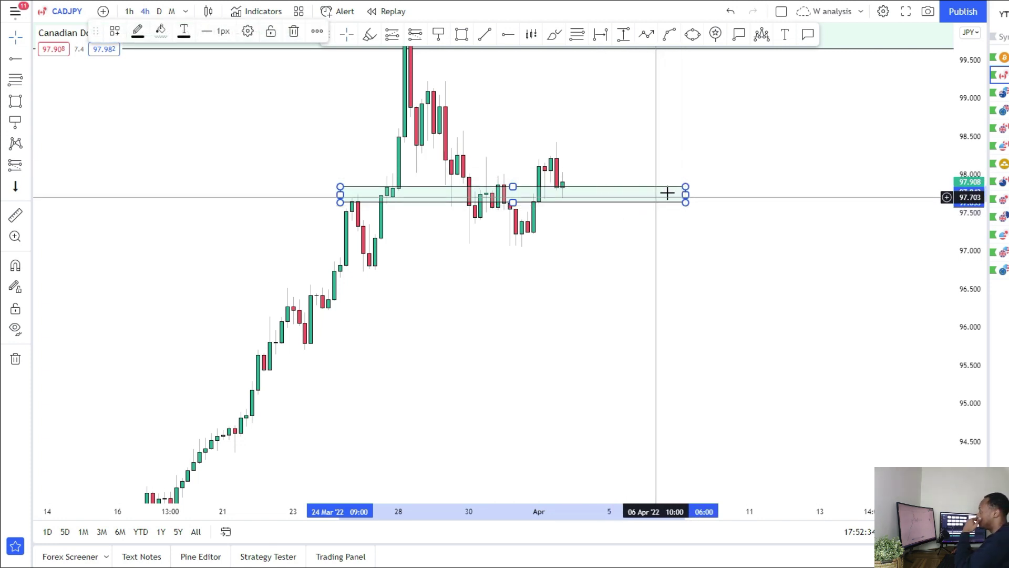
# Step: Mark highlighter dots on the 97.6–97.8 zone's first swing high, the spike's peak near 100.2, and the zone just ahead of current price
pyautogui.moveTo(720, 286); pyautogui.dragTo(731, 352)
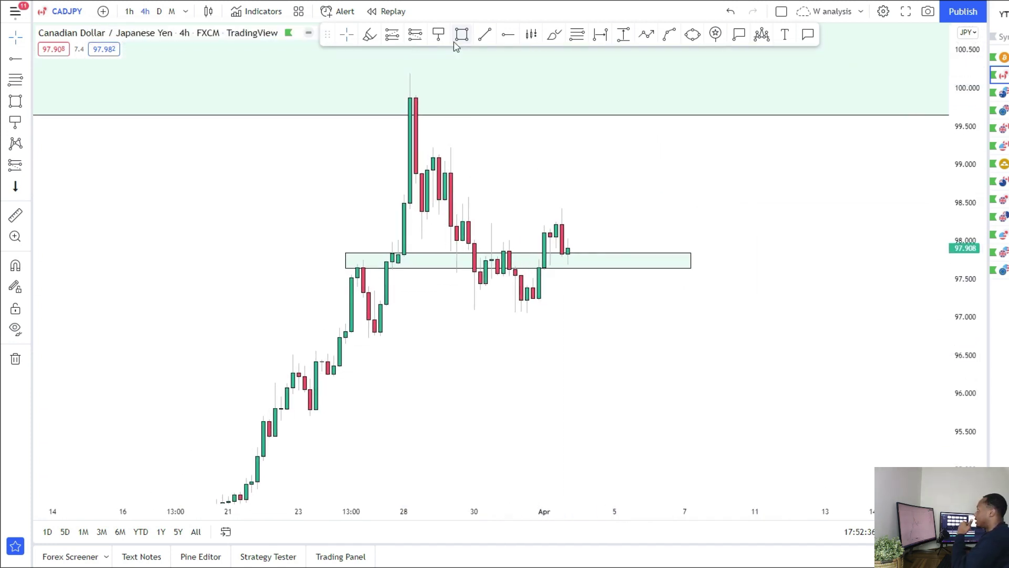
pyautogui.moveTo(366, 260); pyautogui.dragTo(409, 75)
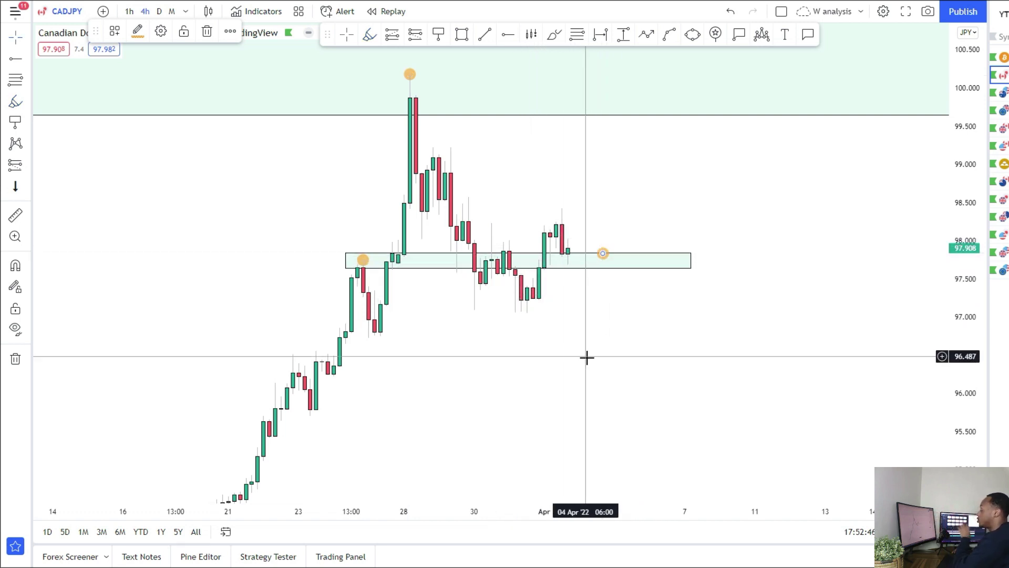
pyautogui.moveTo(585, 356); pyautogui.dragTo(552, 302)
pyautogui.click(535, 193)
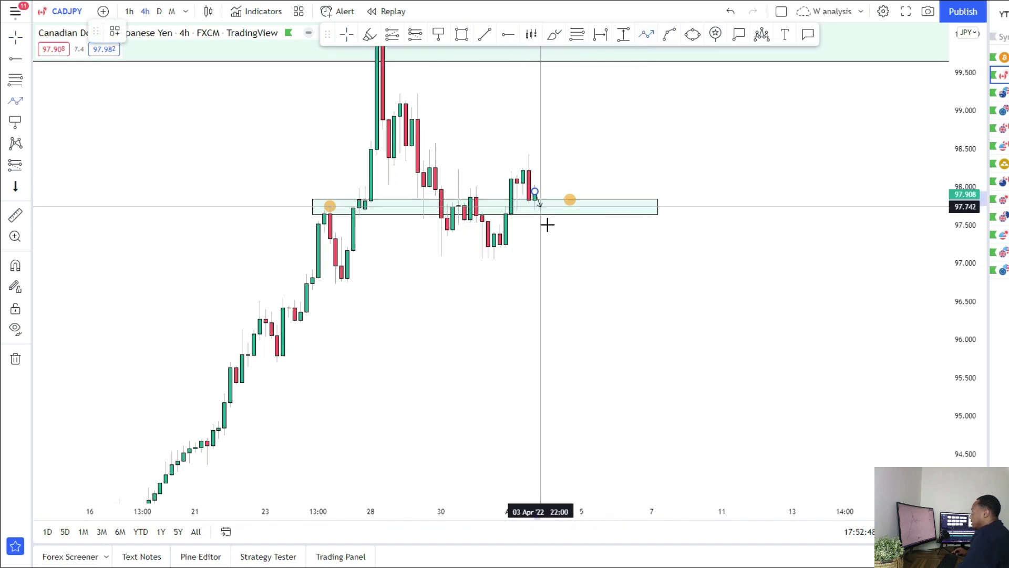
pyautogui.click(552, 258)
pyautogui.click(576, 197)
pyautogui.press('Escape')
pyautogui.scroll(-4, 608, 422)
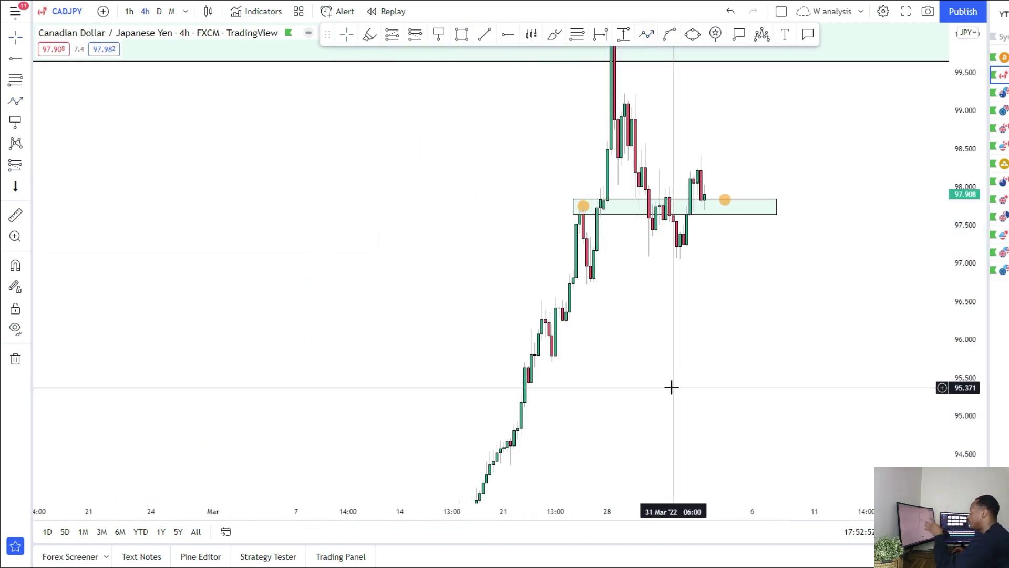
pyautogui.moveTo(683, 365); pyautogui.dragTo(567, 310)
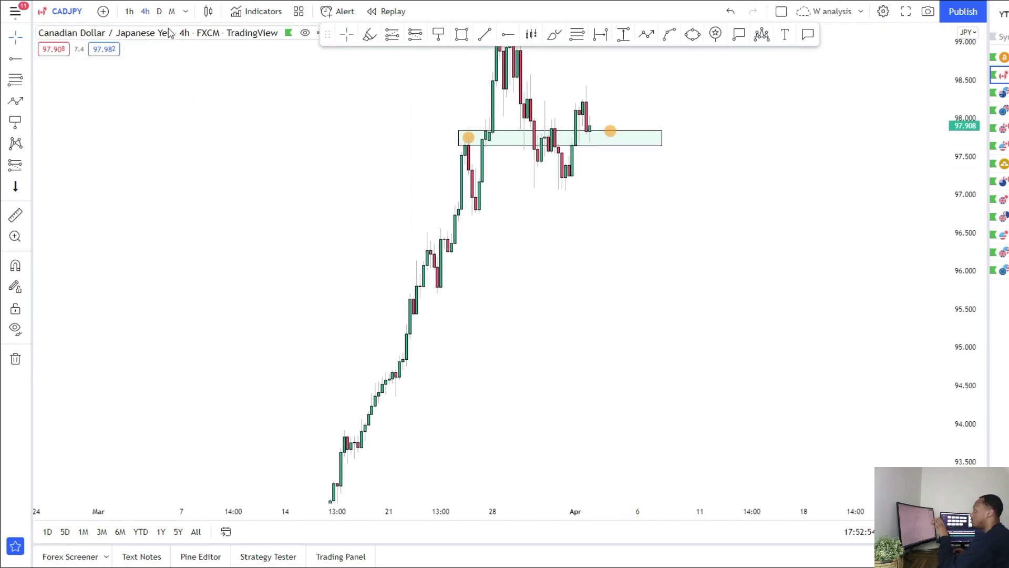
# Step: Switch to the daily timeframe and draw a horizontal ray at 93.039 from the October 2021 swing high
pyautogui.click(159, 12)
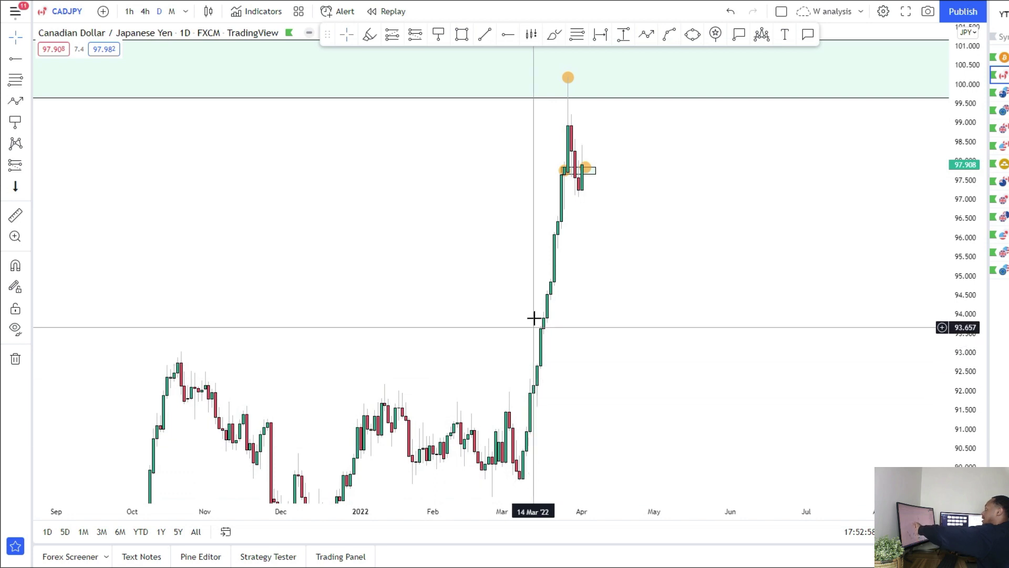
pyautogui.moveTo(570, 230); pyautogui.dragTo(593, 252)
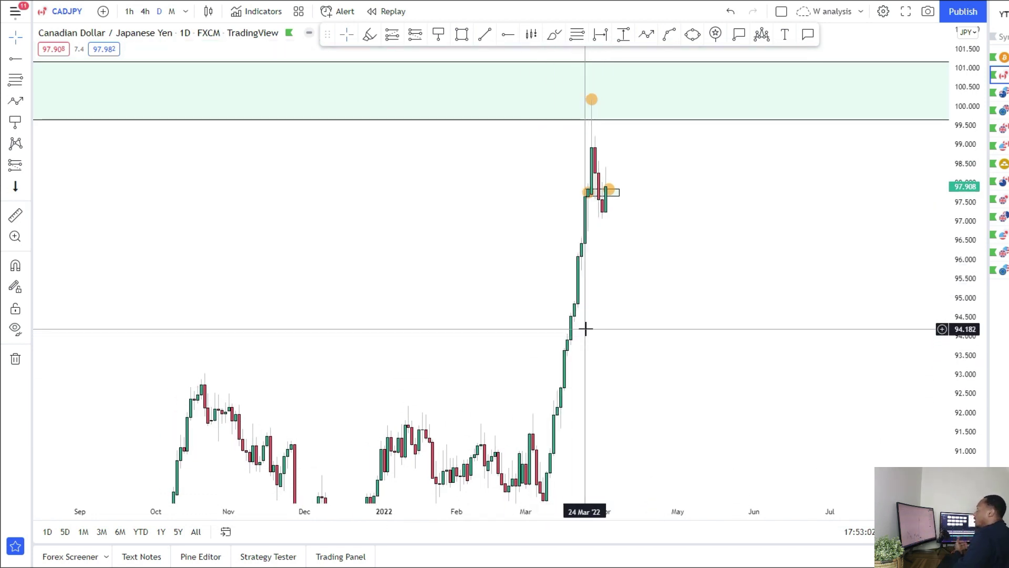
pyautogui.moveTo(509, 300); pyautogui.dragTo(582, 198)
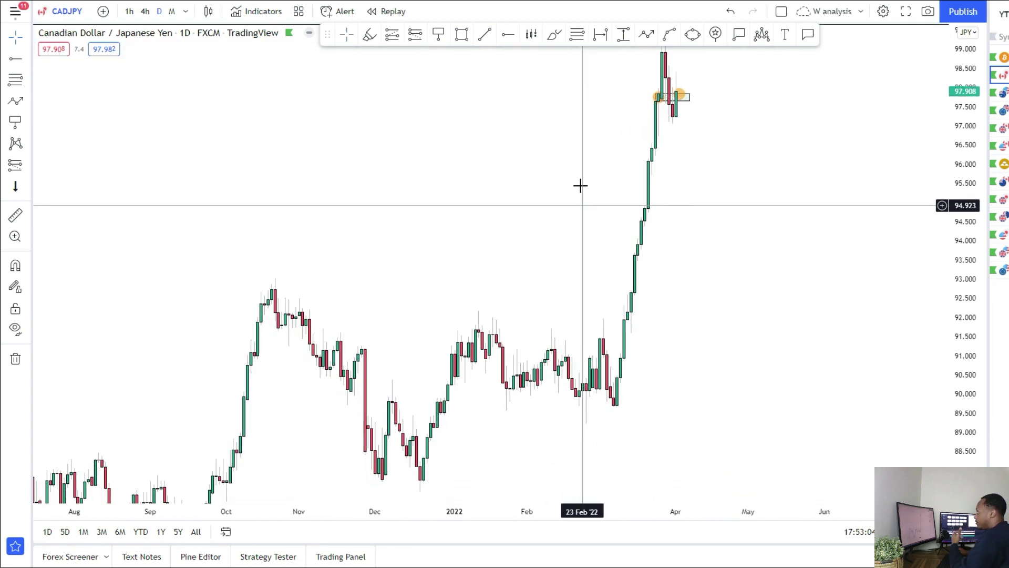
pyautogui.click(249, 266)
pyautogui.moveTo(859, 209); pyautogui.dragTo(848, 390)
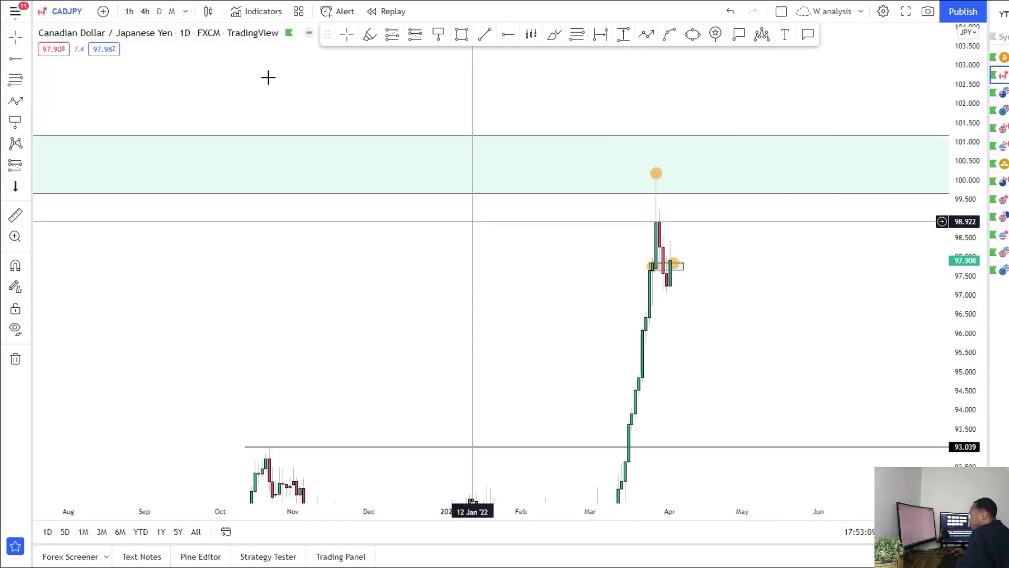
# Step: Return to the 4-hour timeframe and draw a level trend line at 96.805 from 24 March to 11 April
pyautogui.click(146, 12)
pyautogui.moveTo(746, 369); pyautogui.dragTo(585, 248)
pyautogui.click(388, 213)
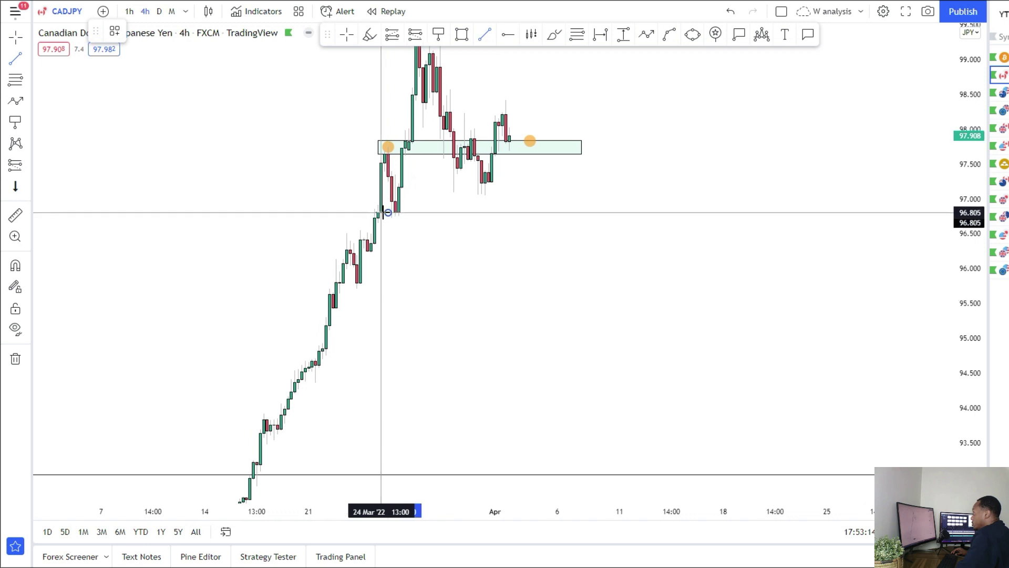
pyautogui.click(636, 212)
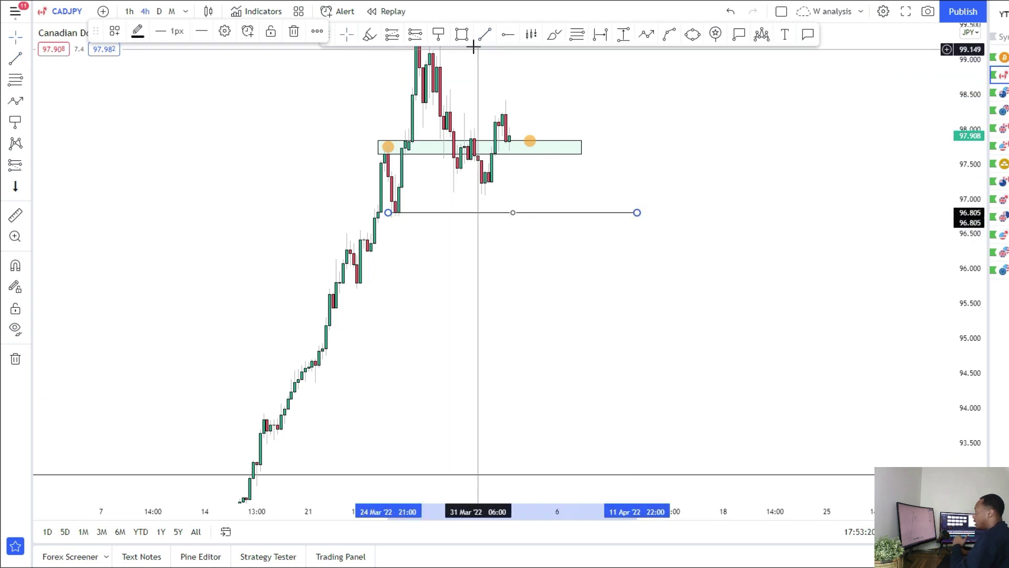
# Step: Draw two more level trend lines, at 95.794 from 23 March and at 94.613 from 21 March, both extending to mid-April
pyautogui.click(484, 34)
pyautogui.click(350, 283)
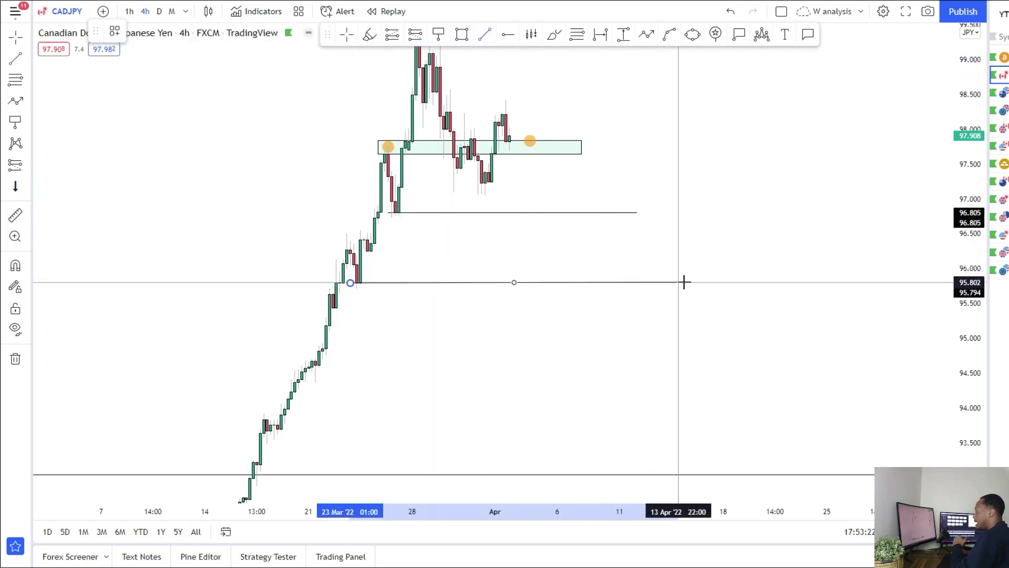
pyautogui.click(685, 283)
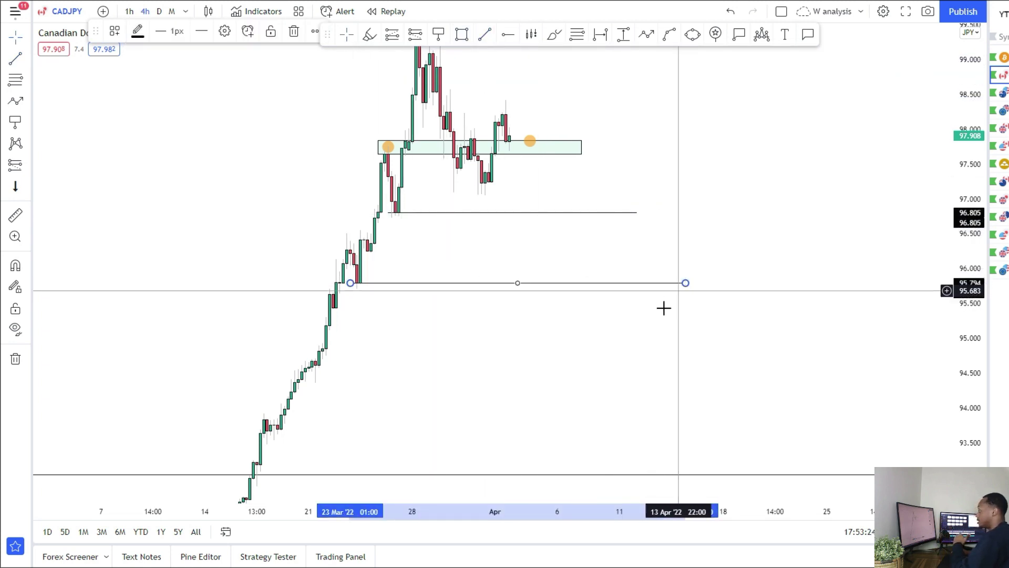
pyautogui.click(488, 39)
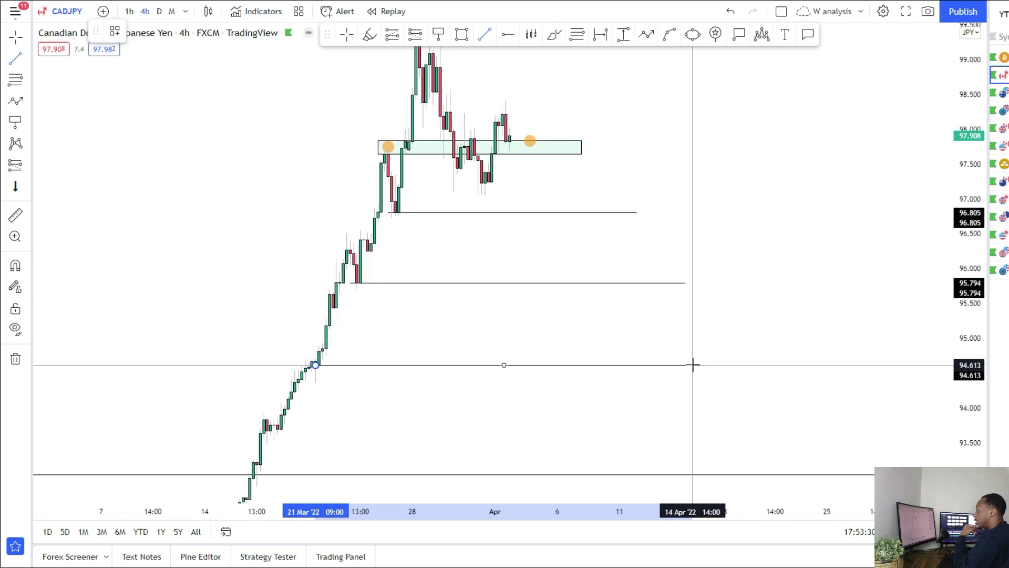
pyautogui.click(693, 365)
# Step: Draw a bearish arrow path from about 97.3 up into the 97.6–97.8 zone, then down to about 94.68
pyautogui.moveTo(712, 228); pyautogui.dragTo(694, 286)
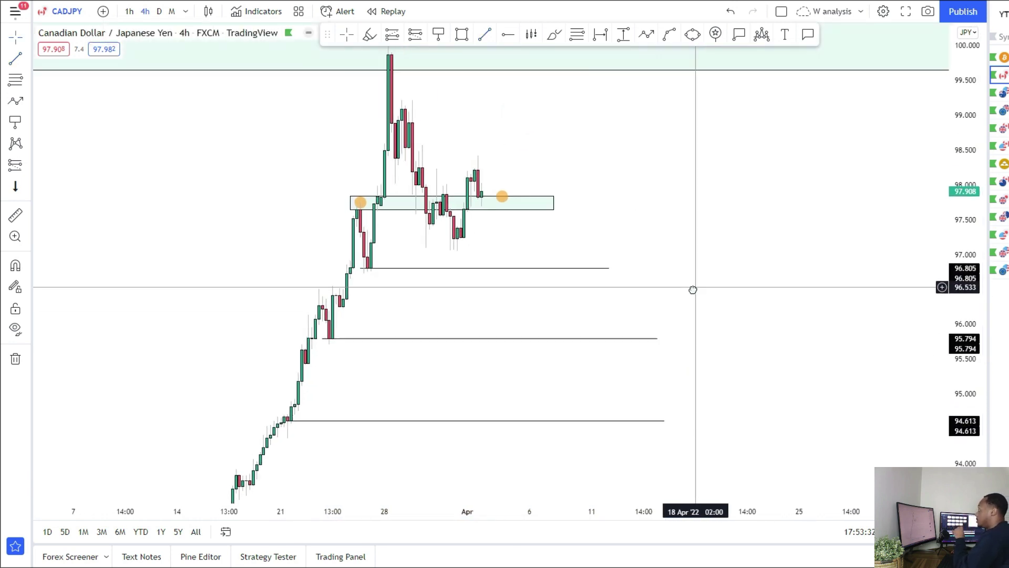
pyautogui.click(646, 35)
pyautogui.click(500, 235)
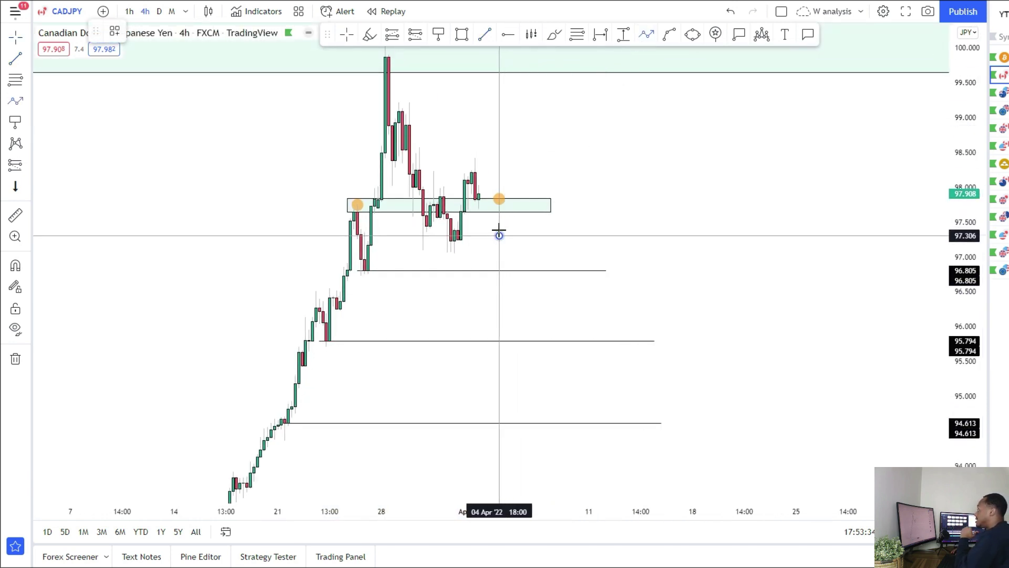
pyautogui.click(513, 203)
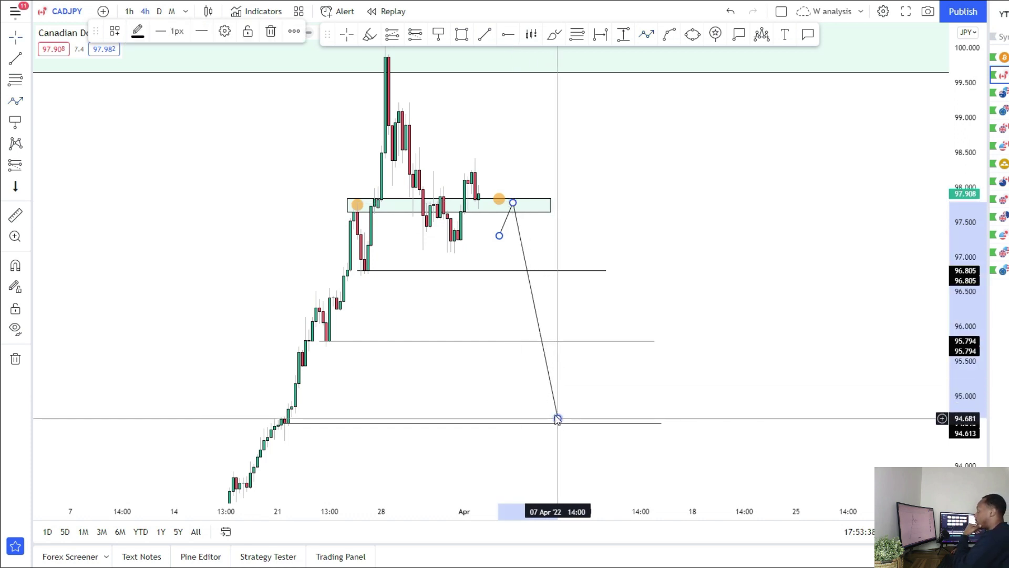
pyautogui.doubleClick(558, 419)
# Step: Place a short position with entry at the zone's lower edge, stop at 98.087 and target at 94.732
pyautogui.click(25, 165)
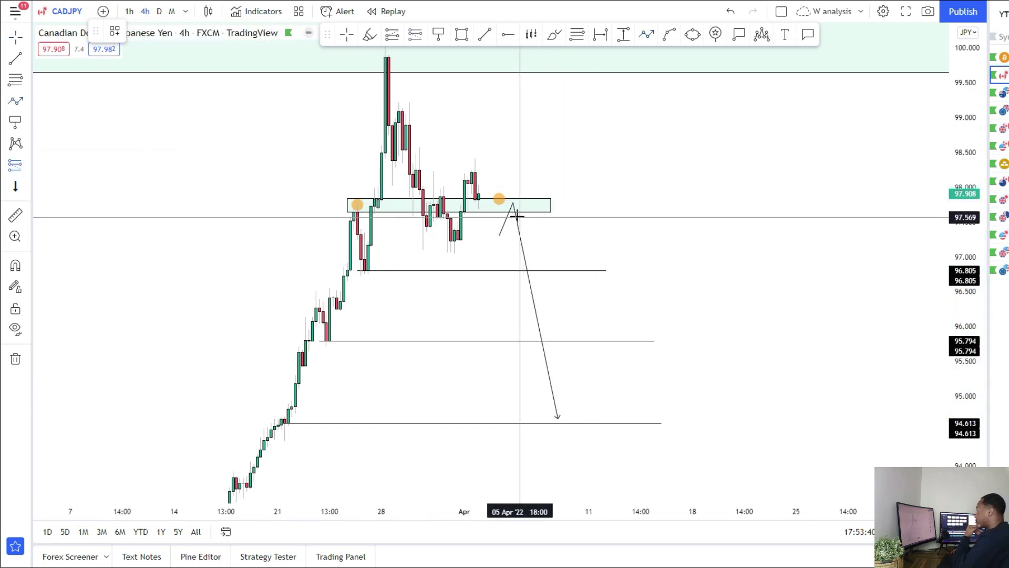
pyautogui.click(513, 212)
pyautogui.moveTo(513, 64); pyautogui.dragTo(513, 182)
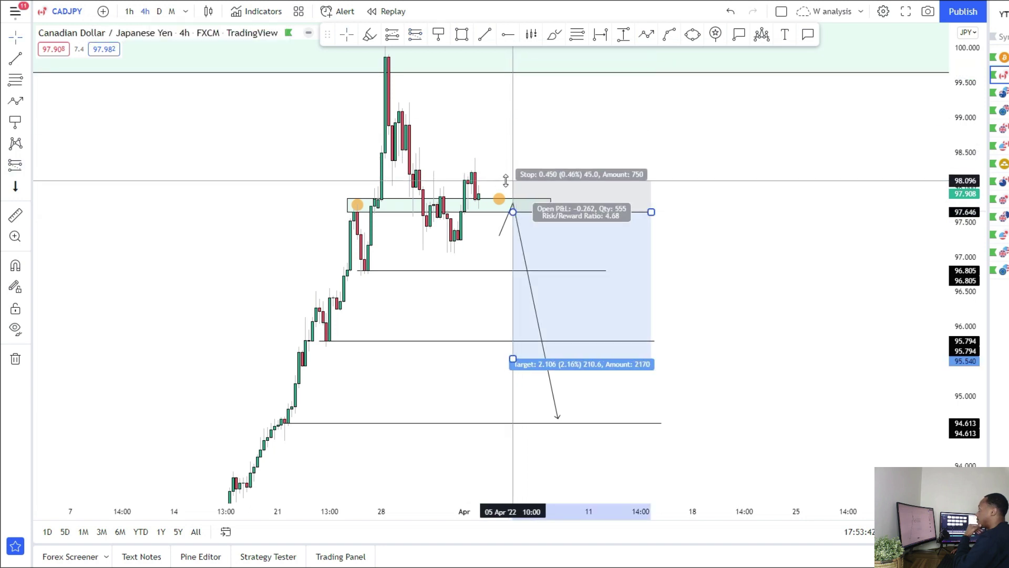
pyautogui.moveTo(513, 359); pyautogui.dragTo(530, 415)
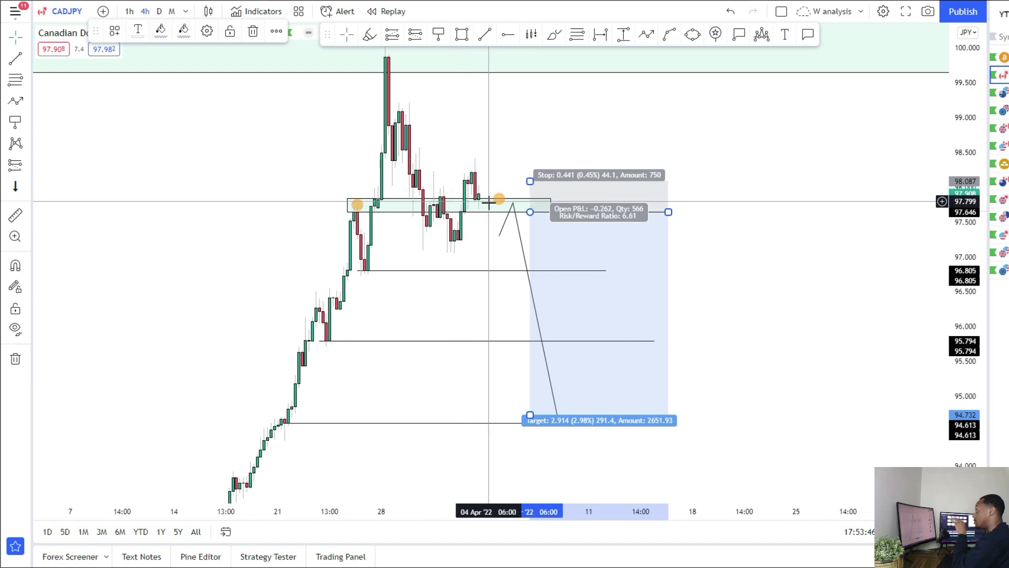
# Step: Draw a bullish arrow path from current price, zigzagging within the 97.6–97.8 zone and rising to about 99.75 inside the resistance zone
pyautogui.click(646, 34)
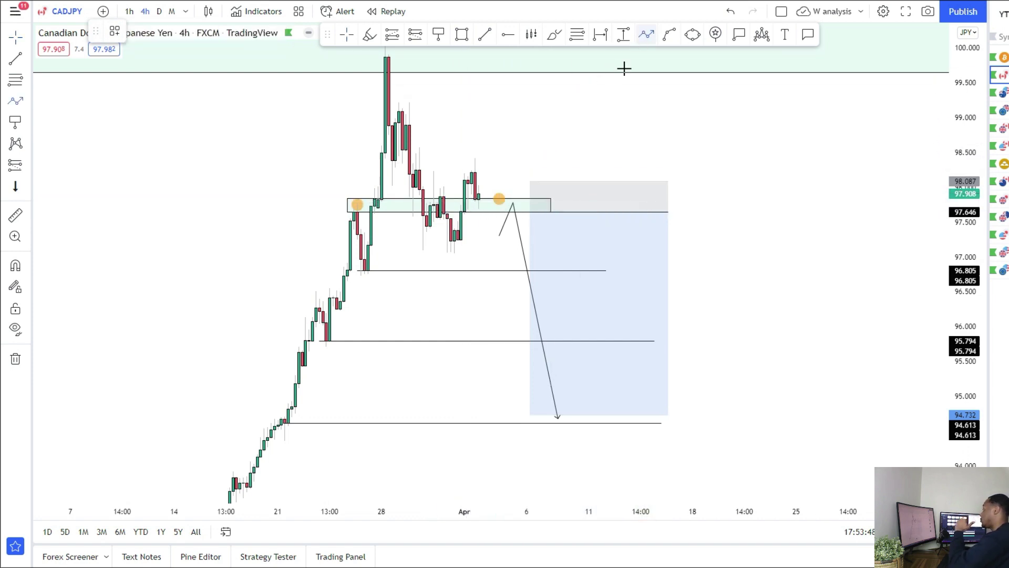
pyautogui.click(482, 193)
pyautogui.click(492, 212)
pyautogui.click(496, 192)
pyautogui.click(503, 206)
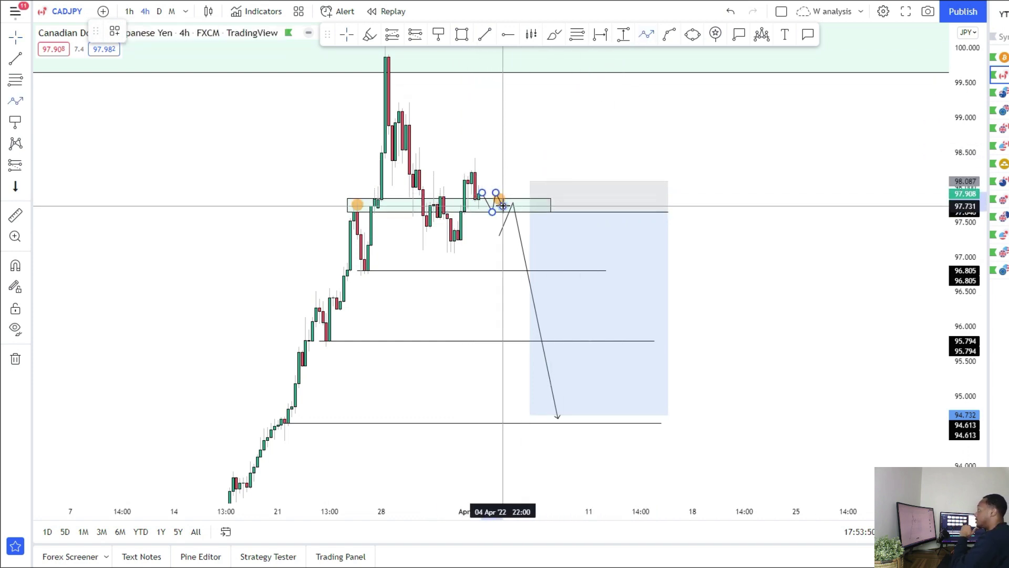
pyautogui.click(519, 64)
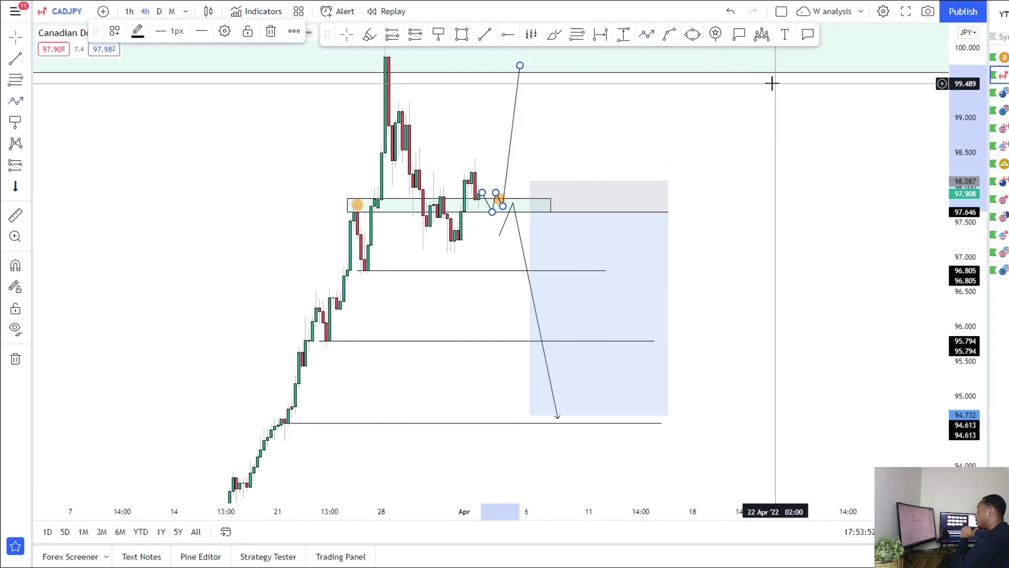
# Step: Add a narrow long position with entry 97.841, target 99.981 and stop 97.416, and move the short position's start to 8 April with entry 97.637
pyautogui.click(27, 167)
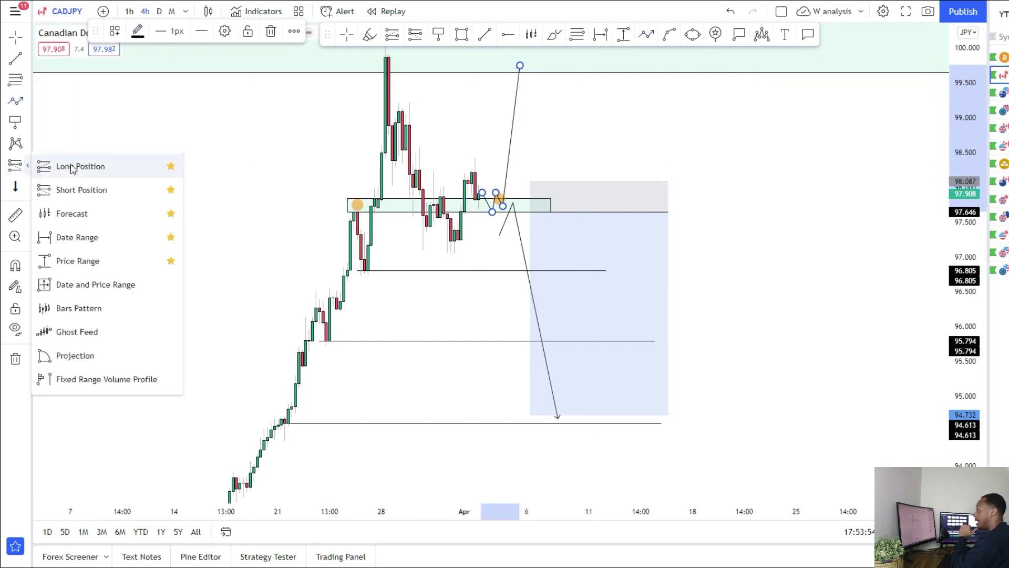
pyautogui.click(72, 166)
pyautogui.click(488, 196)
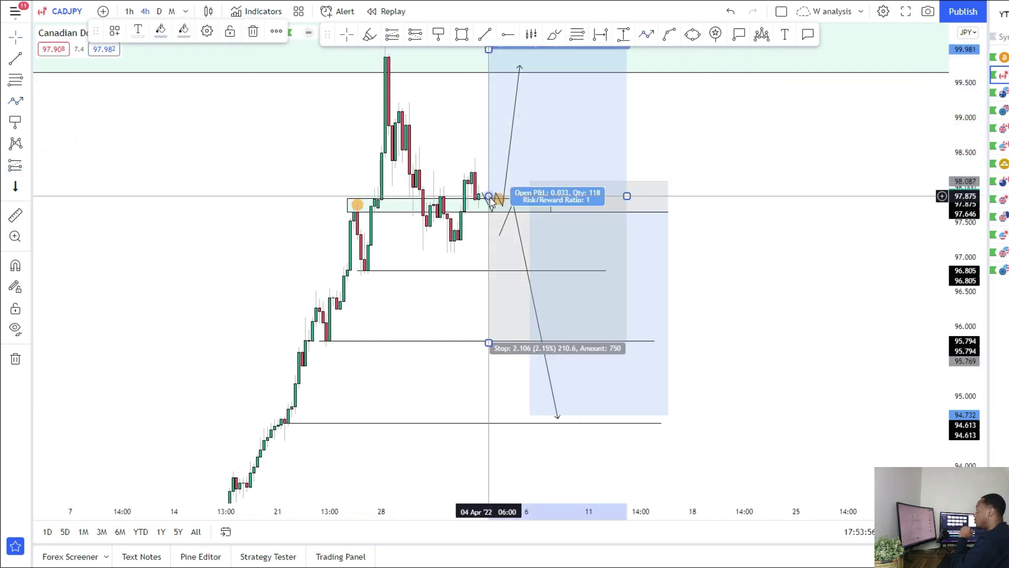
pyautogui.moveTo(627, 196); pyautogui.dragTo(572, 213)
pyautogui.click(531, 213)
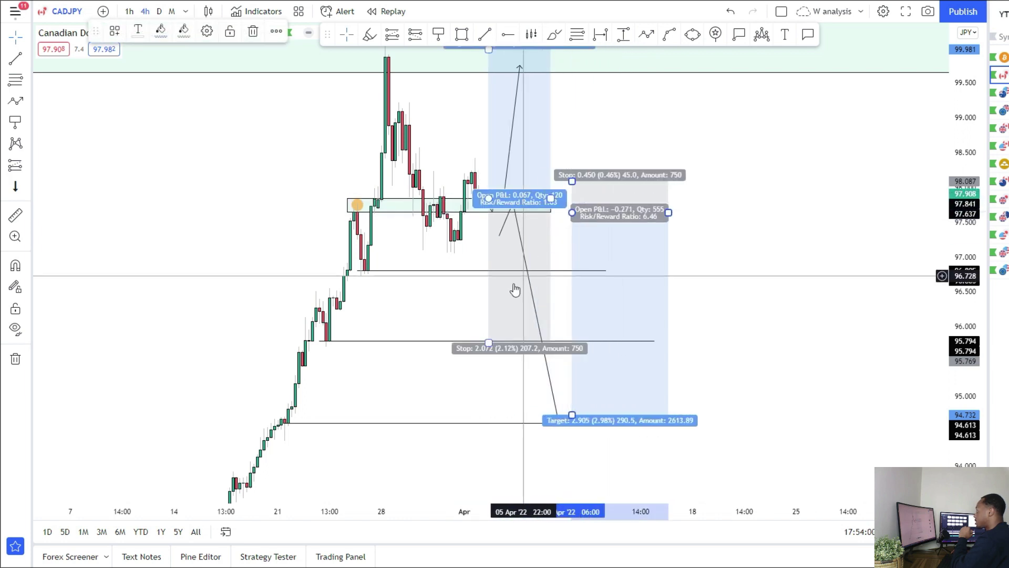
pyautogui.moveTo(488, 342); pyautogui.dragTo(489, 228)
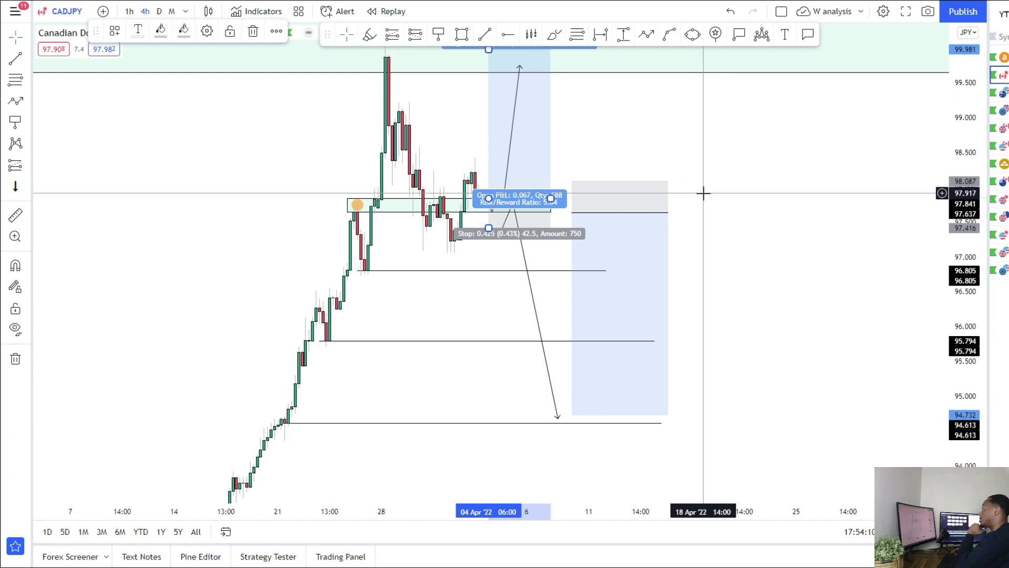
# Step: Extend the 97.6–97.8 zone to about 18 April and lower the short position's target to 94.605
pyautogui.moveTo(550, 204); pyautogui.dragTo(690, 205)
pyautogui.moveTo(743, 262); pyautogui.dragTo(745, 245)
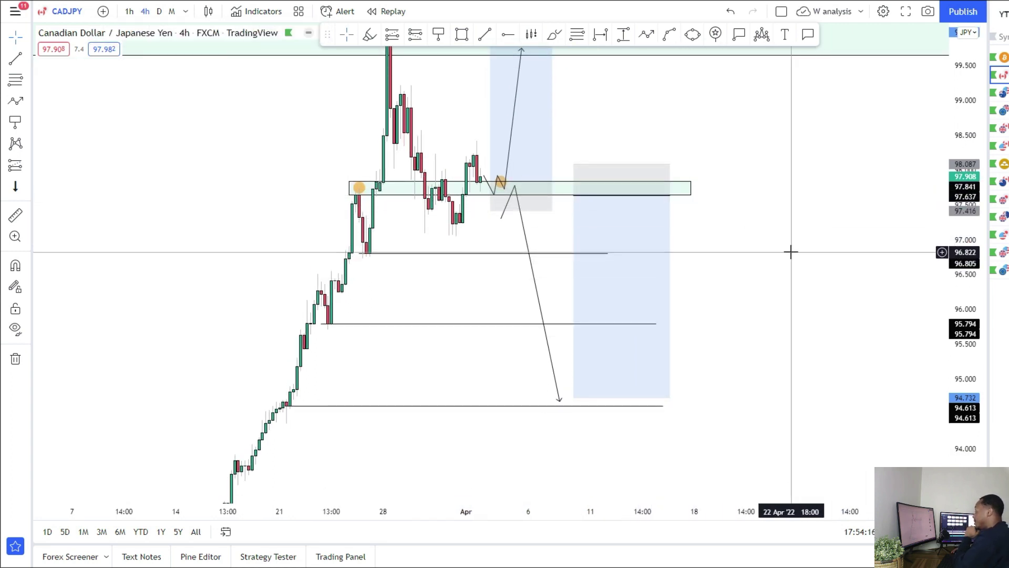
pyautogui.moveTo(573, 398); pyautogui.dragTo(574, 405)
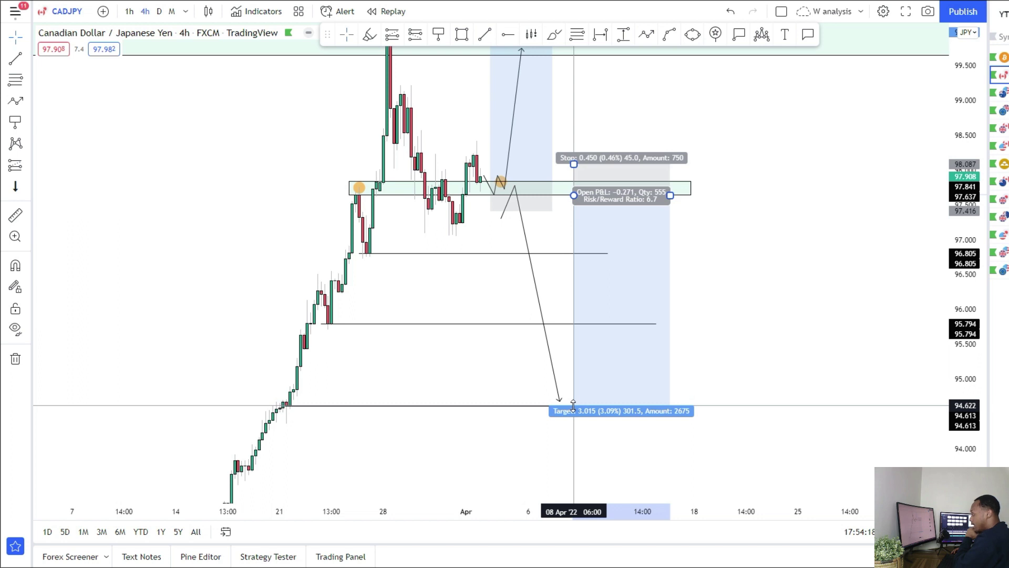
pyautogui.click(481, 418)
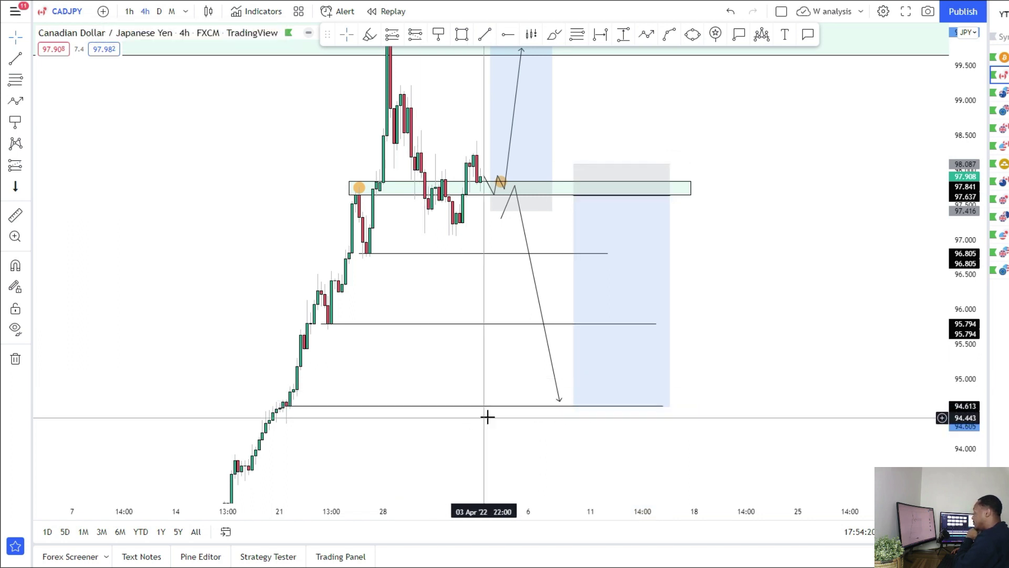
pyautogui.moveTo(473, 358); pyautogui.dragTo(474, 387)
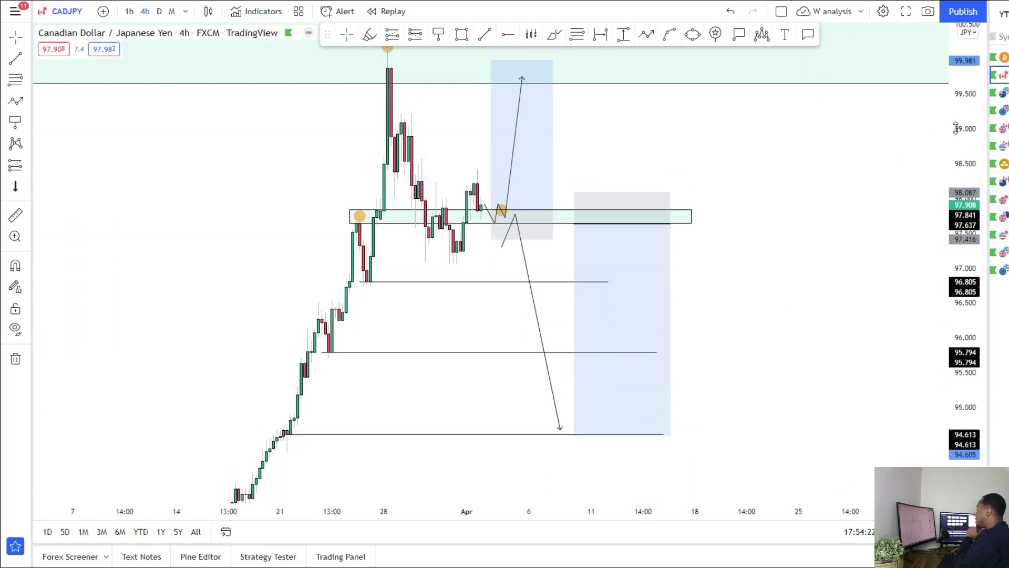
pyautogui.moveTo(956, 128); pyautogui.dragTo(952, 166)
pyautogui.moveTo(816, 205); pyautogui.dragTo(817, 218)
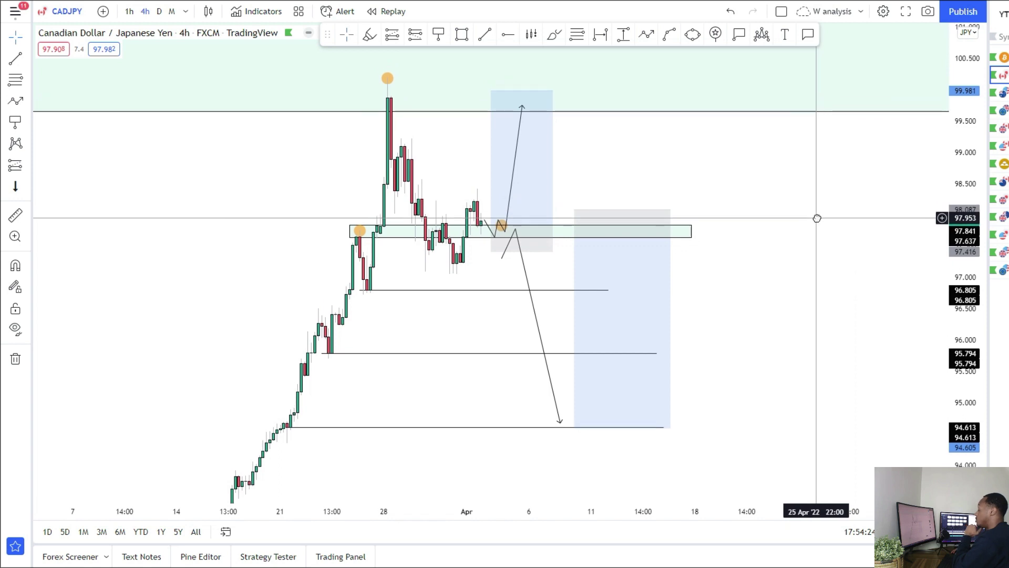
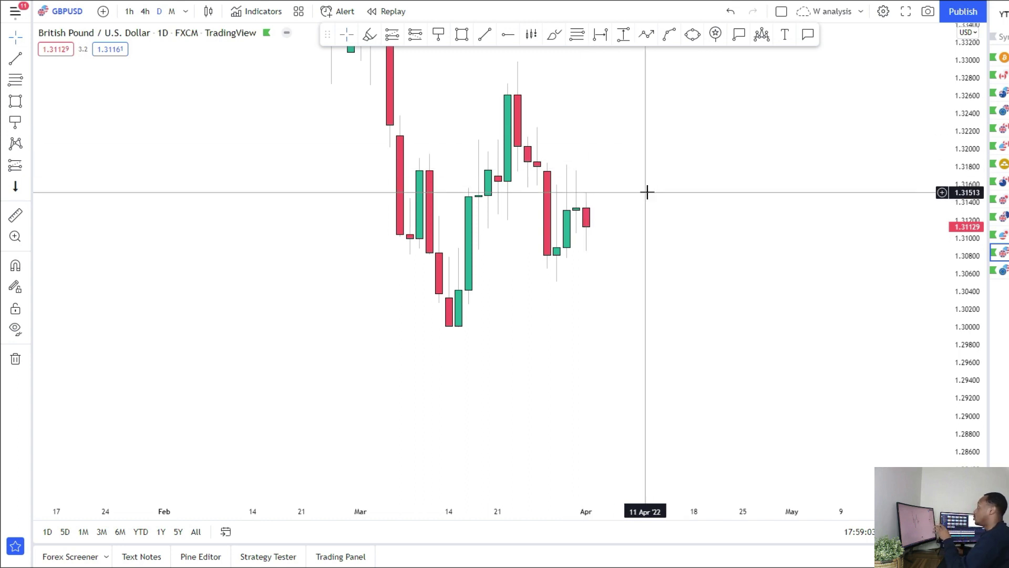
# Step: On the GBPUSD daily chart, draw a near-level trend line along the March low at about 1.3000, from 11 March to 22 April
pyautogui.moveTo(647, 192); pyautogui.dragTo(644, 216)
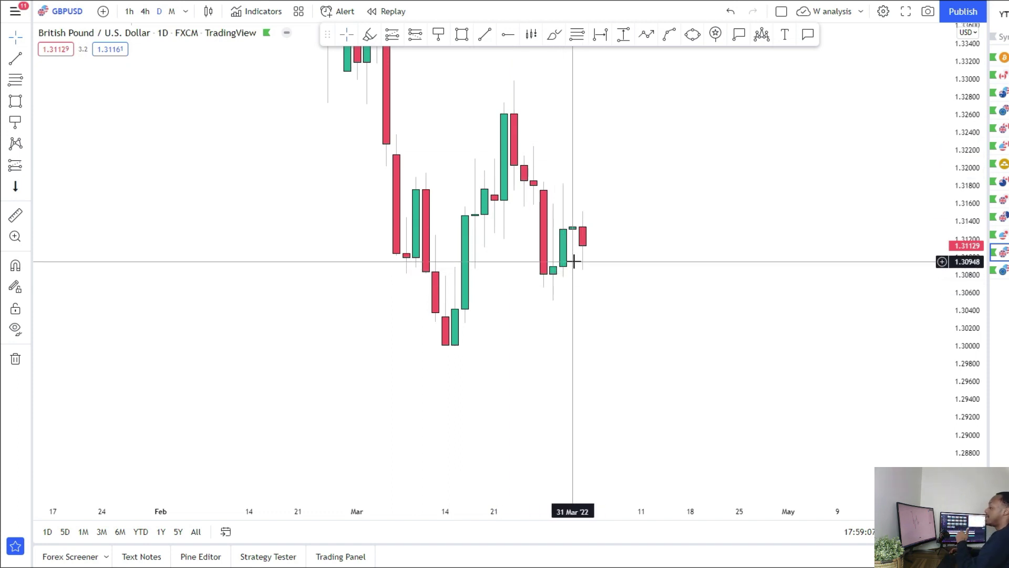
pyautogui.moveTo(606, 345); pyautogui.dragTo(522, 339)
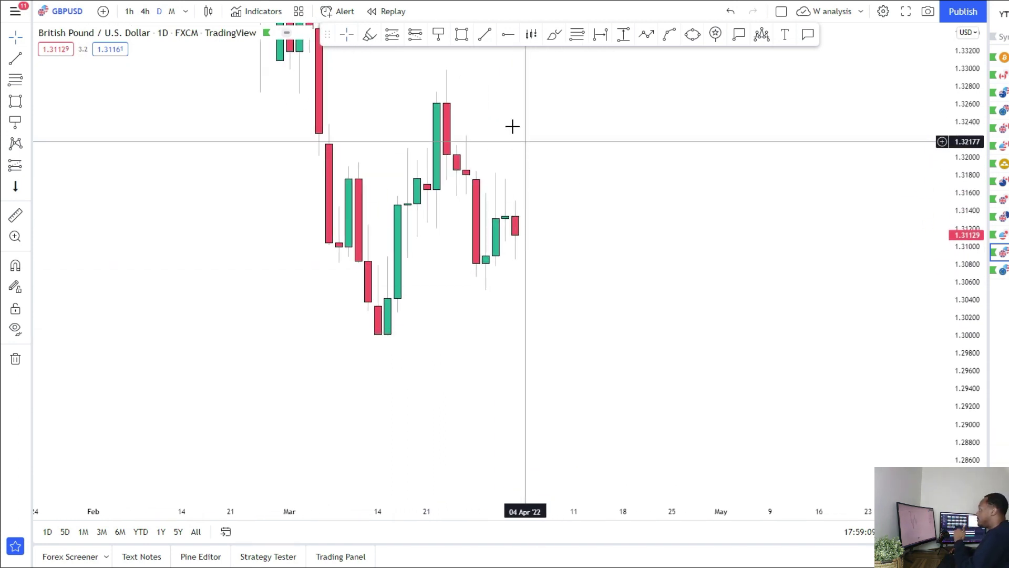
pyautogui.click(363, 335)
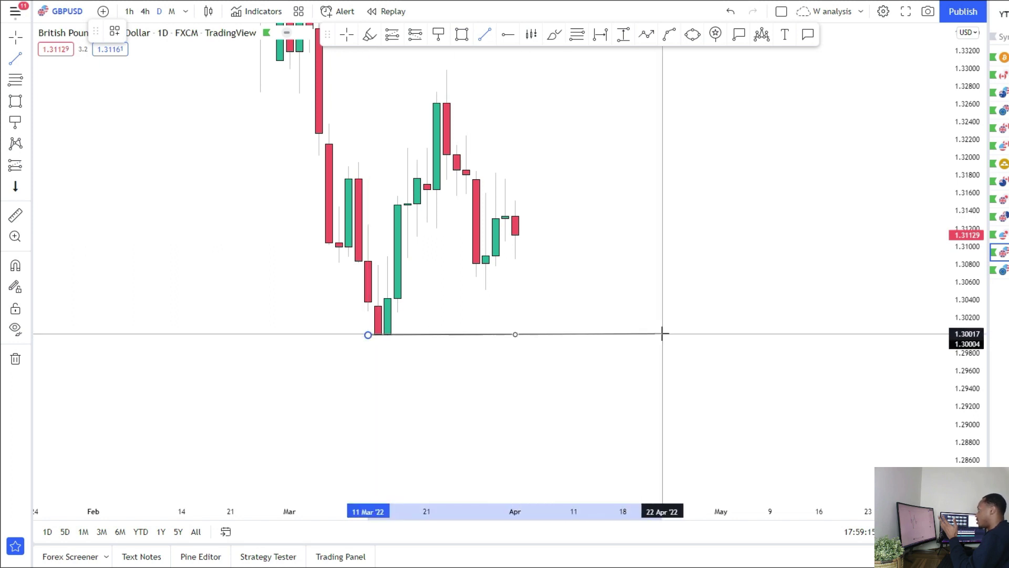
pyautogui.click(663, 335)
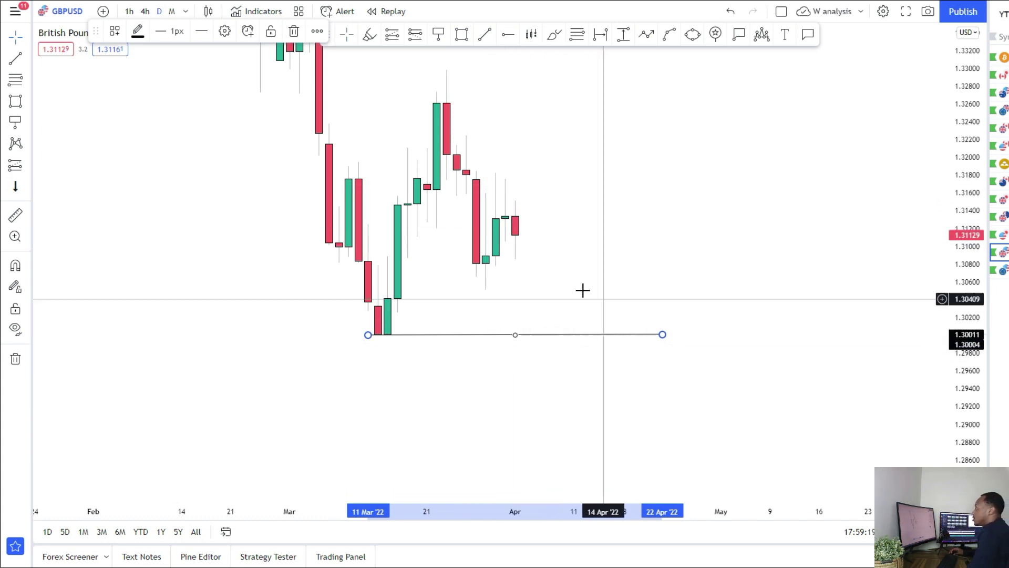
# Step: Draw a rectangle zone from about 1.3198 to 1.3176, spanning 8 March to 18 April, and switch GBPUSD to the 4-hour timeframe
pyautogui.click(456, 38)
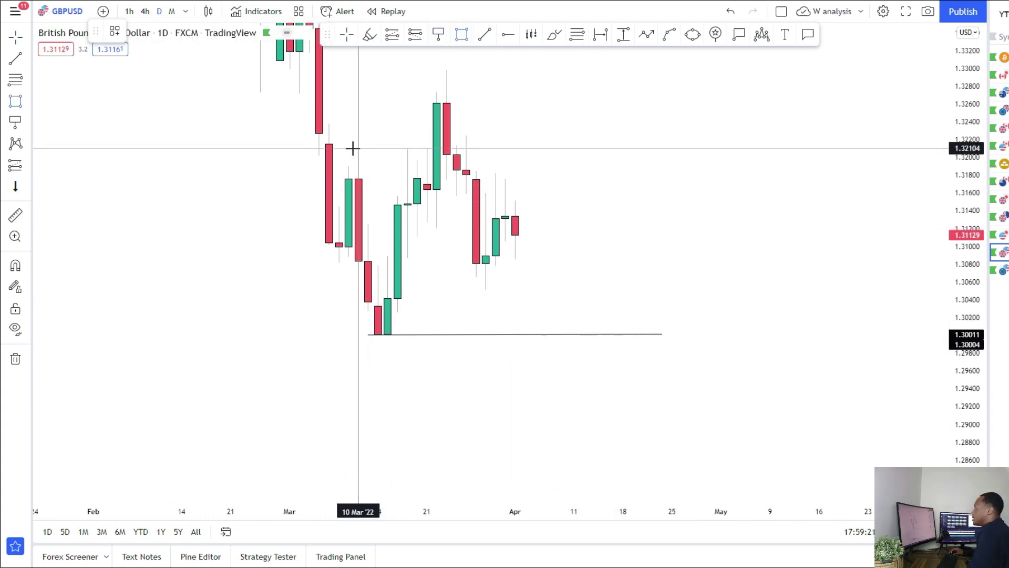
pyautogui.click(339, 159)
pyautogui.click(623, 179)
pyautogui.click(565, 252)
pyautogui.scroll(-3, 508, 245)
pyautogui.moveTo(498, 247); pyautogui.dragTo(436, 309)
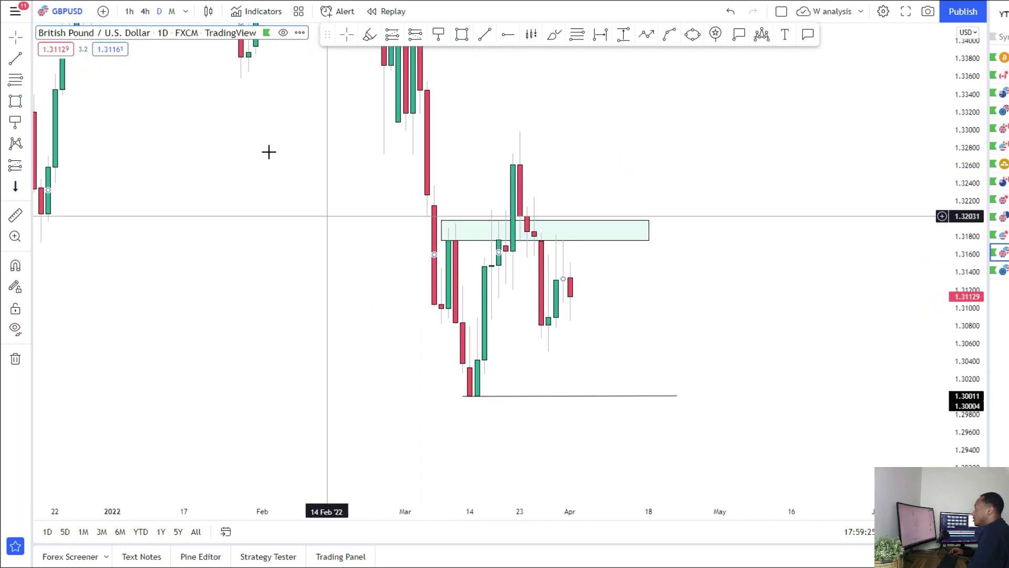
pyautogui.click(145, 12)
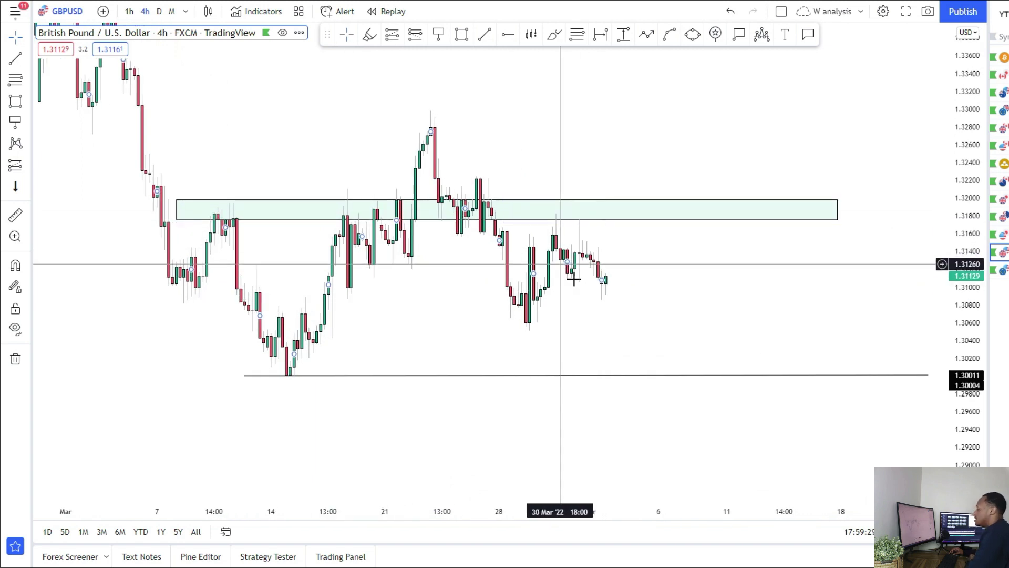
# Step: Mark the March high near 1.3298 and the lower high near 1.3220 with orange highlighter dots
pyautogui.moveTo(645, 304)
pyautogui.mouseDown()
pyautogui.moveTo(608, 241)
pyautogui.moveTo(587, 245)
pyautogui.mouseUp()
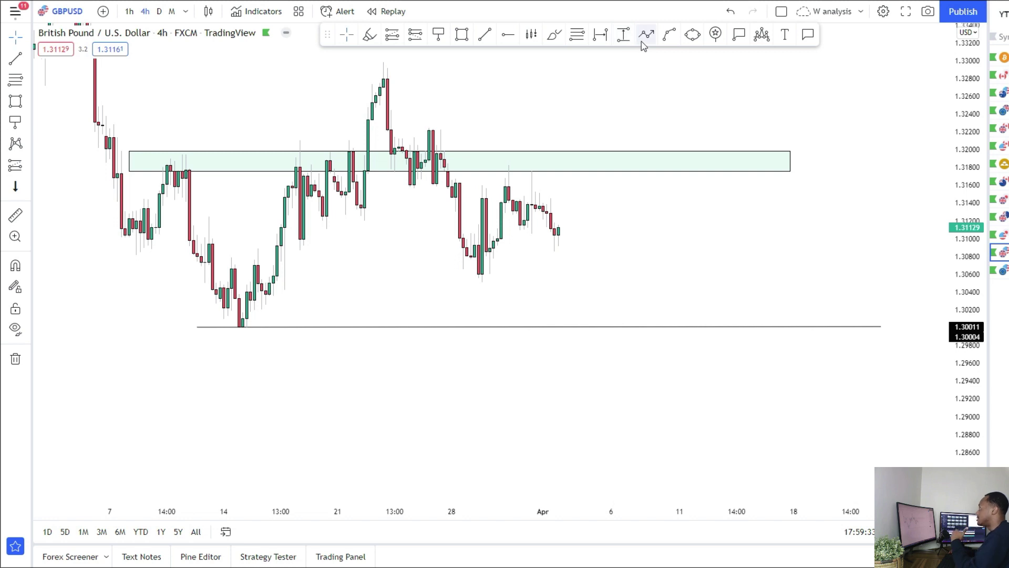
pyautogui.click(371, 35)
pyautogui.click(436, 130)
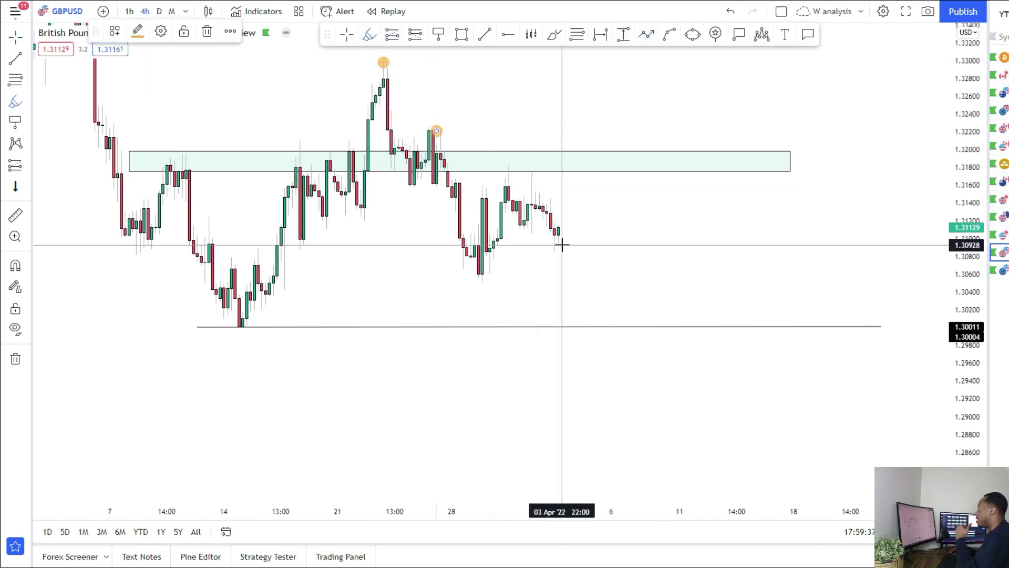
# Step: Draw a price path from the latest candle at about 1.3100 up to 1.3168 on 4 April and down to the 1.3000 line
pyautogui.click(646, 35)
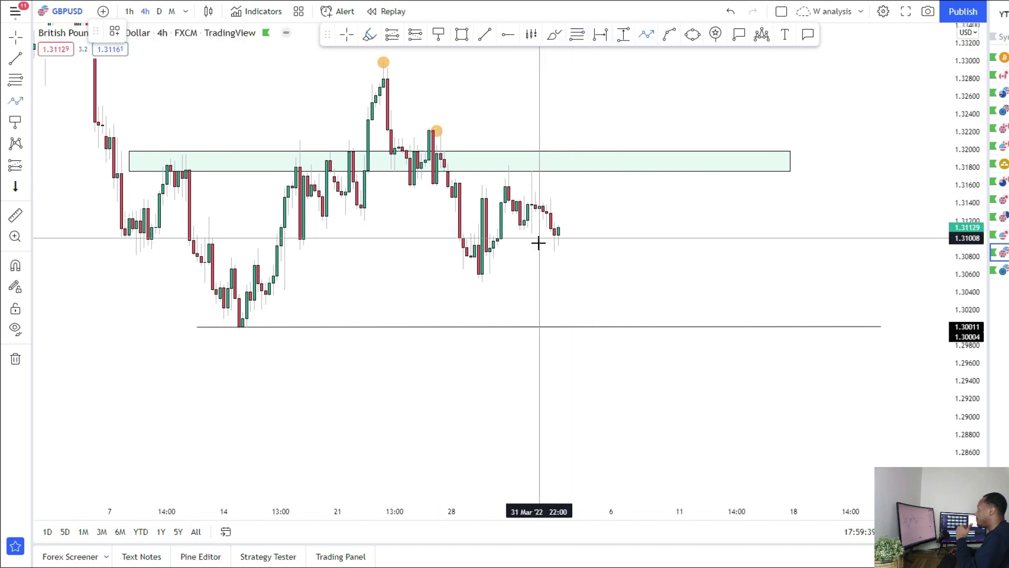
pyautogui.click(558, 239)
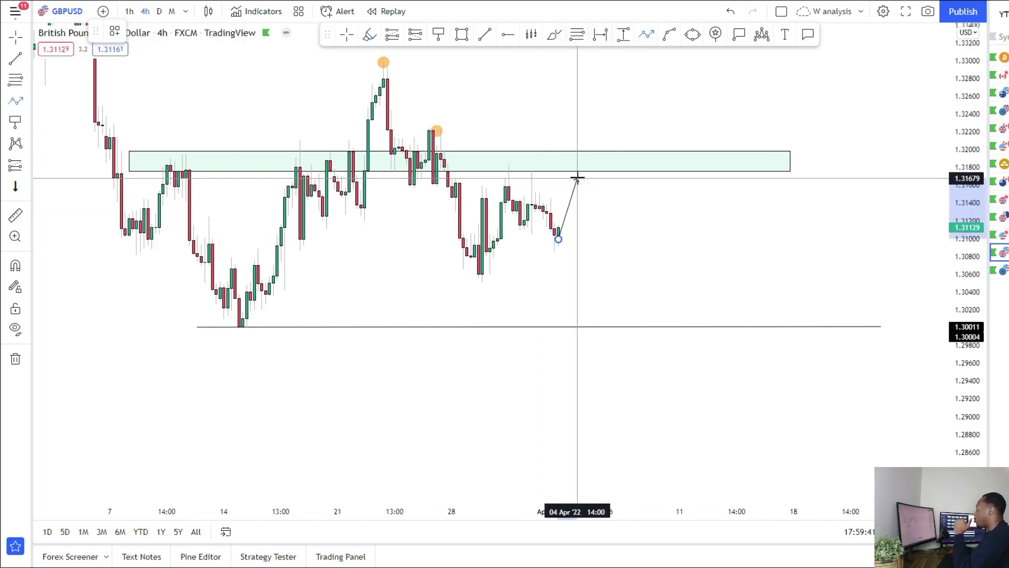
pyautogui.click(577, 178)
pyautogui.doubleClick(605, 328)
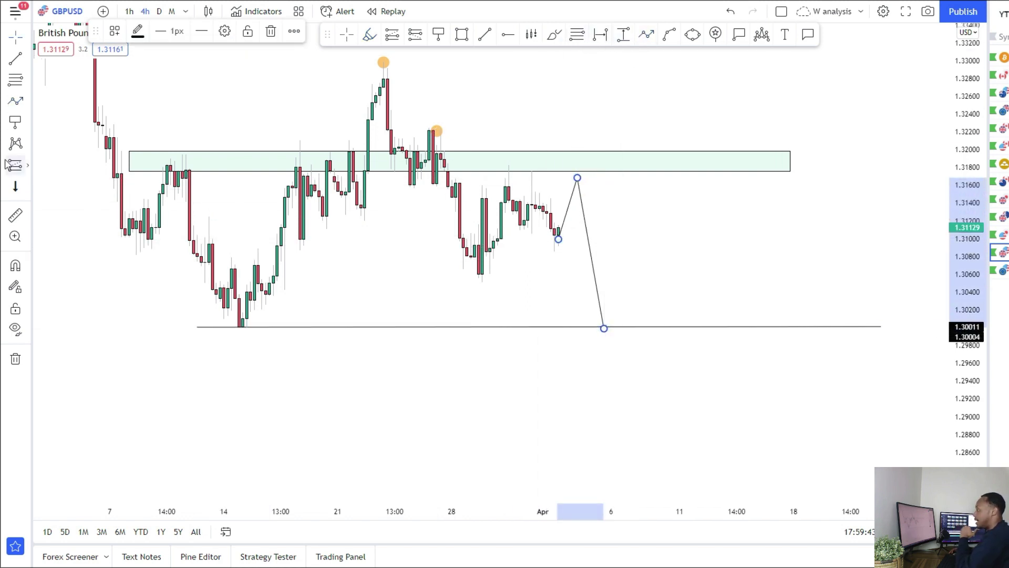
# Step: Add a short position from 1 to 6 April with entry 1.31592, stop 1.32011 and target 1.30004
pyautogui.click(29, 166)
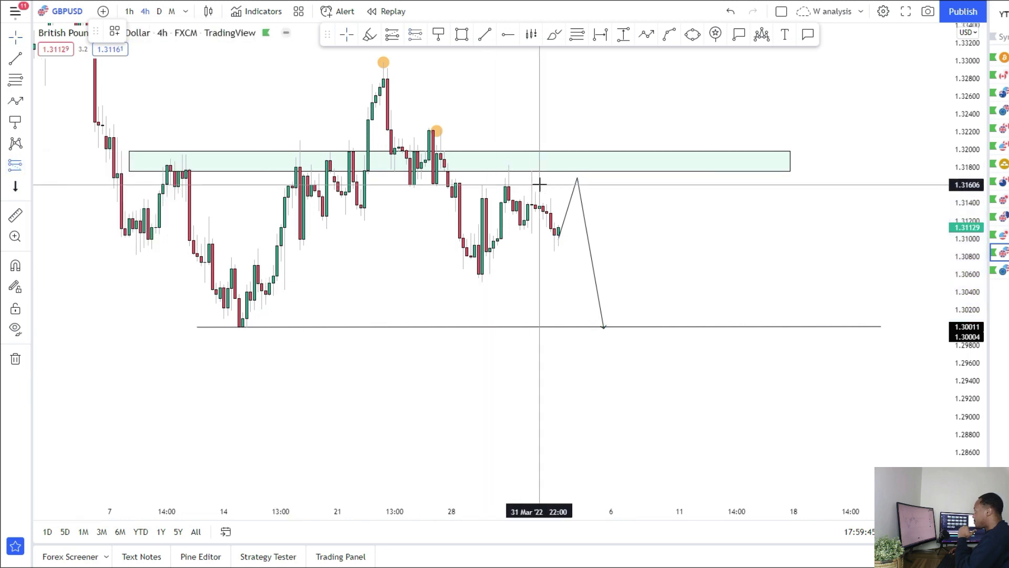
pyautogui.click(558, 186)
pyautogui.moveTo(558, 111); pyautogui.dragTo(558, 149)
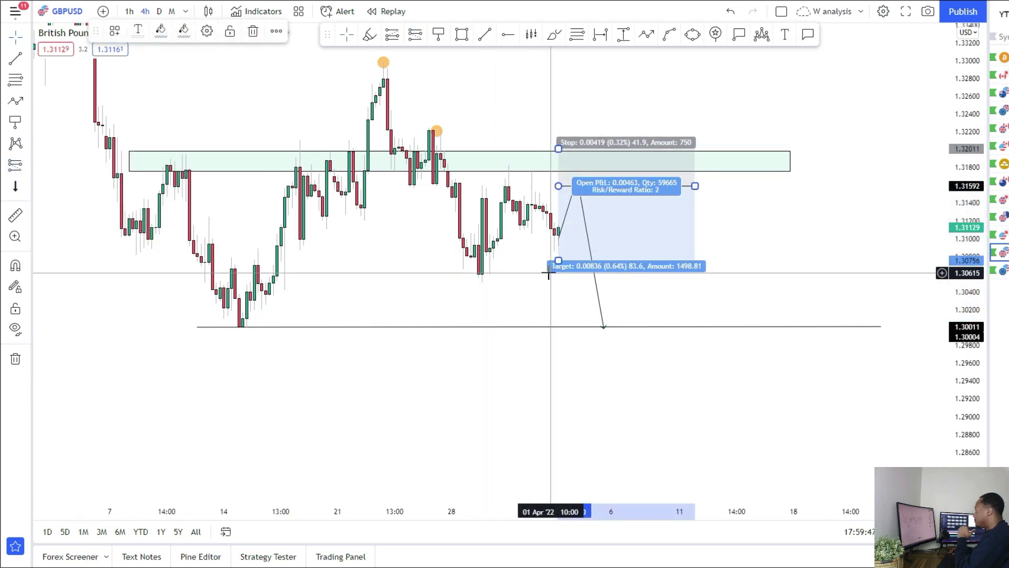
pyautogui.moveTo(559, 261); pyautogui.dragTo(555, 321)
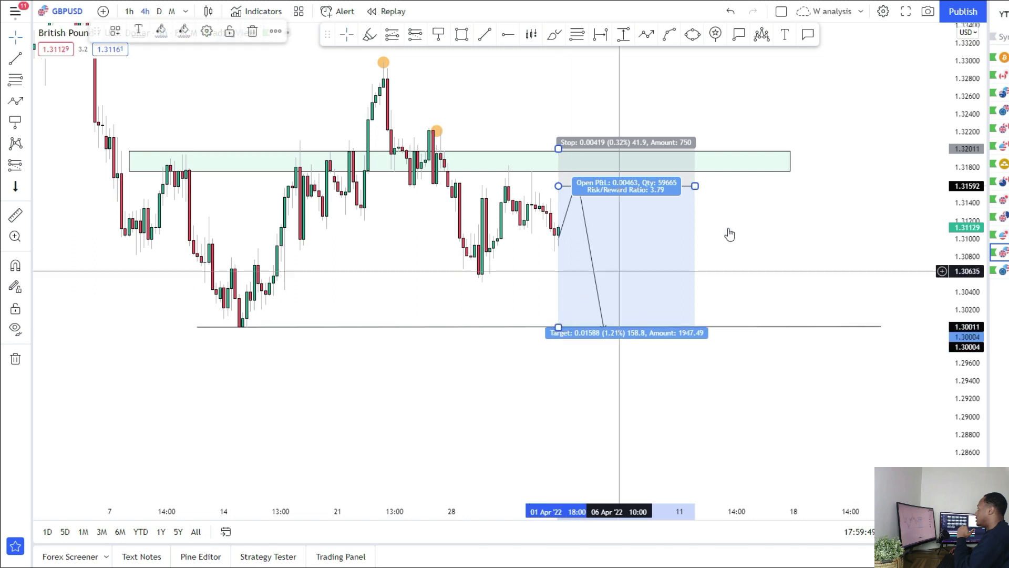
pyautogui.moveTo(695, 186); pyautogui.dragTo(619, 186)
# Step: Place a long position starting 8 April with its entry at 1.31985, the upper edge of the green zone
pyautogui.moveTo(705, 224); pyautogui.dragTo(666, 296)
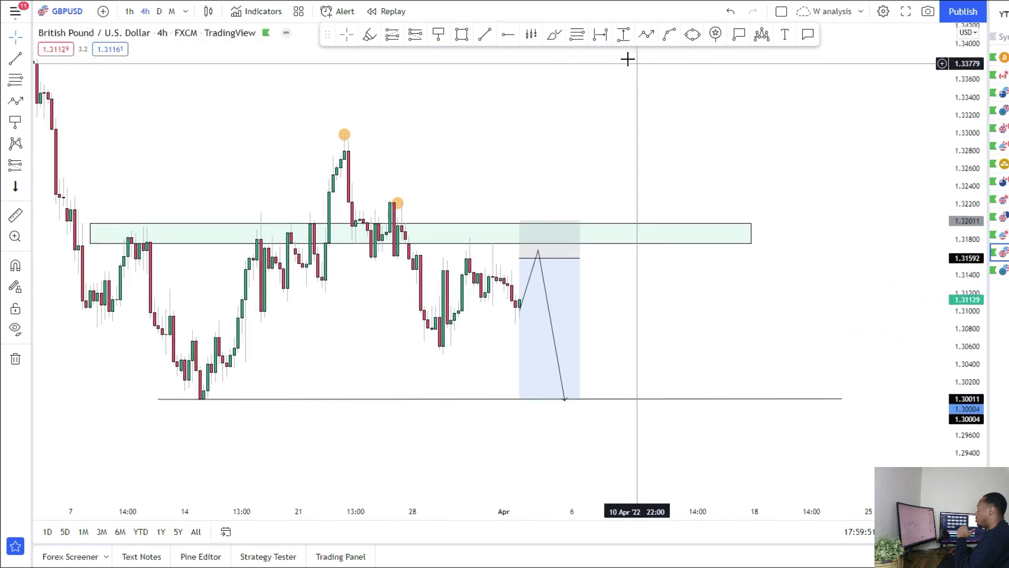
pyautogui.click(30, 166)
pyautogui.click(52, 166)
pyautogui.click(616, 223)
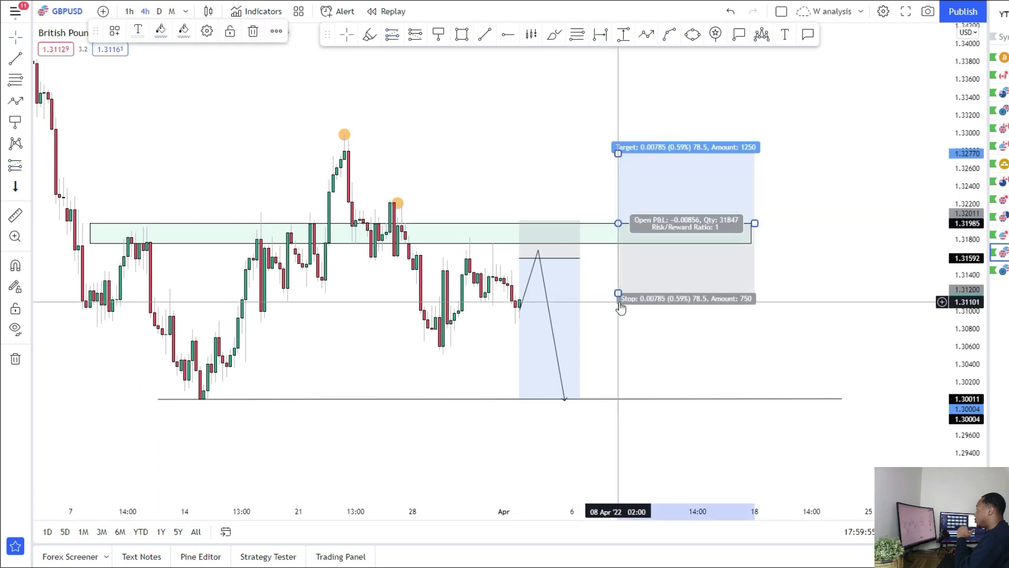
# Step: Sketch freehand brush strokes under the late-March lows, upward through the zone and across the March high, and undo them
pyautogui.click(556, 38)
pyautogui.moveTo(391, 319)
pyautogui.mouseDown()
pyautogui.moveTo(425, 353)
pyautogui.moveTo(520, 323)
pyautogui.moveTo(604, 72)
pyautogui.moveTo(563, 97)
pyautogui.mouseUp()
pyautogui.moveTo(300, 132); pyautogui.dragTo(504, 135)
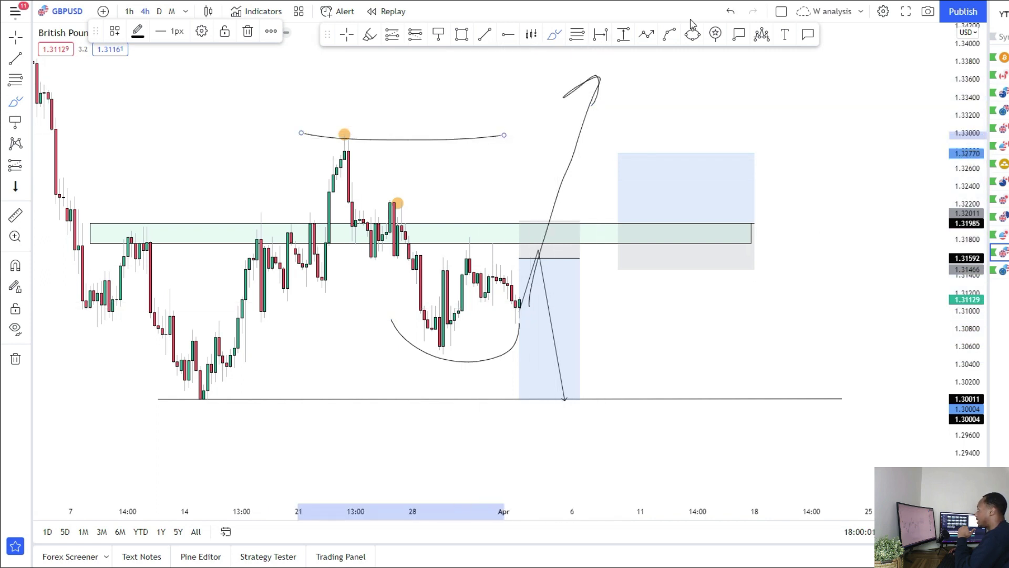
pyautogui.click(727, 11)
pyautogui.click(728, 12)
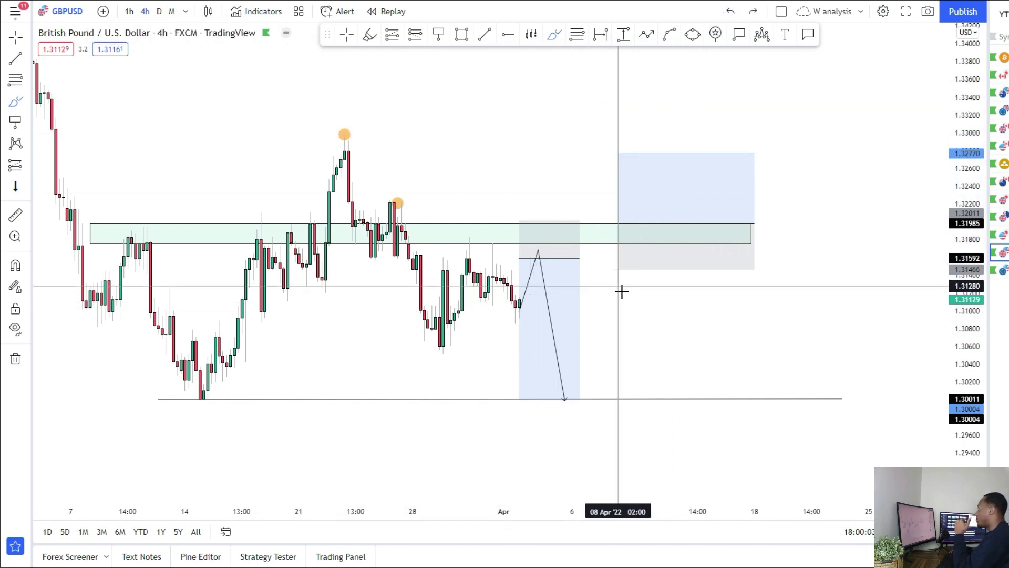
# Step: Set the long position's stop to 1.31632 and target to 1.33088, and narrow it to end about 13 April
pyautogui.click(618, 267)
pyautogui.moveTo(754, 223); pyautogui.dragTo(694, 223)
pyautogui.click(612, 153)
pyautogui.moveTo(612, 153); pyautogui.dragTo(619, 82)
# Step: Draw a near-level trend line at about 1.3300 from the highlighted March high to about 15 April
pyautogui.moveTo(547, 165); pyautogui.dragTo(543, 217)
pyautogui.click(489, 34)
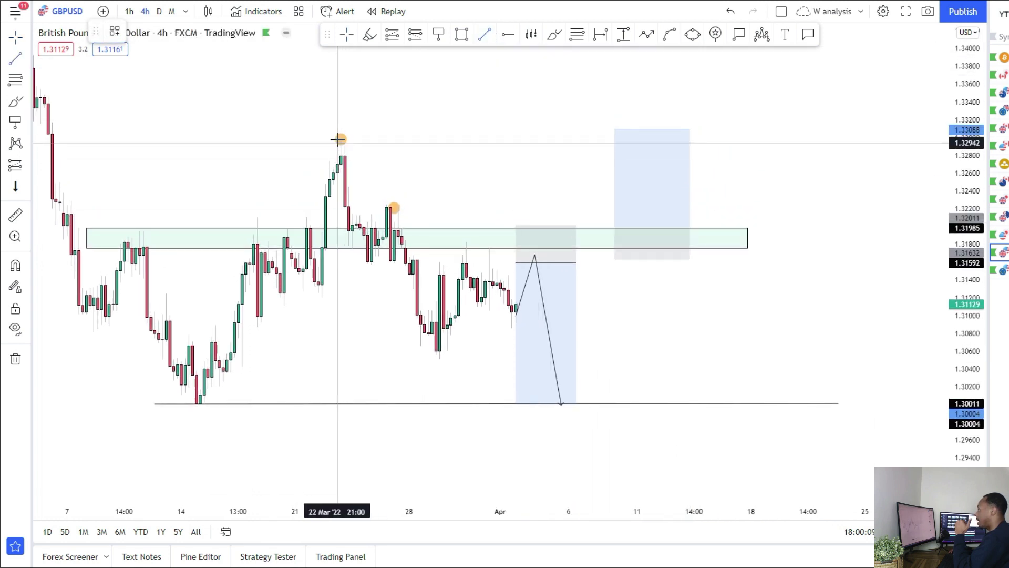
pyautogui.click(337, 139)
pyautogui.click(736, 138)
# Step: Draw a rectangle zone from about 1.3414 to 1.3382, spanning 2 March to 19 April, and raise the long position's target to 1.33952
pyautogui.moveTo(721, 196); pyautogui.dragTo(760, 285)
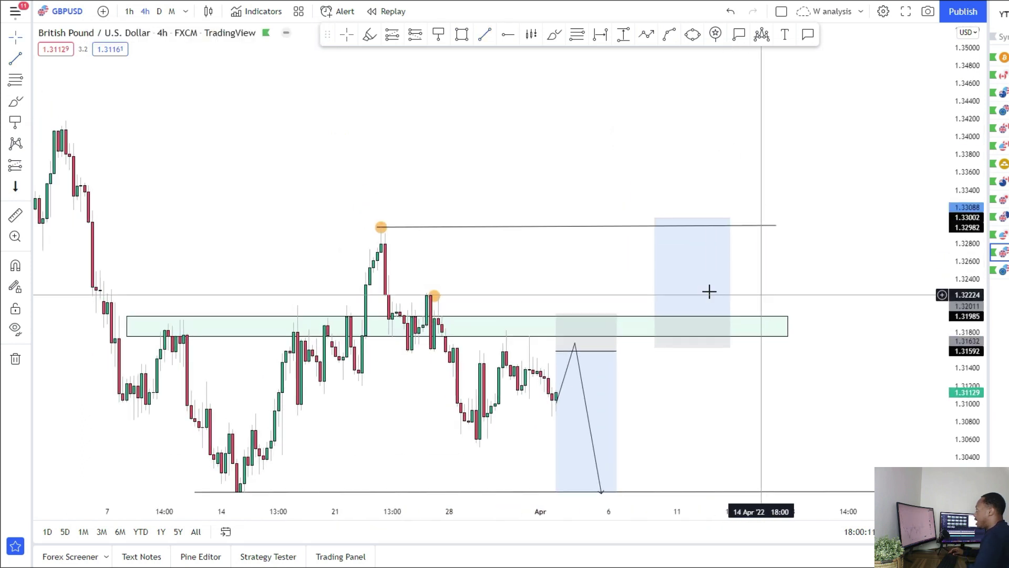
pyautogui.click(51, 125)
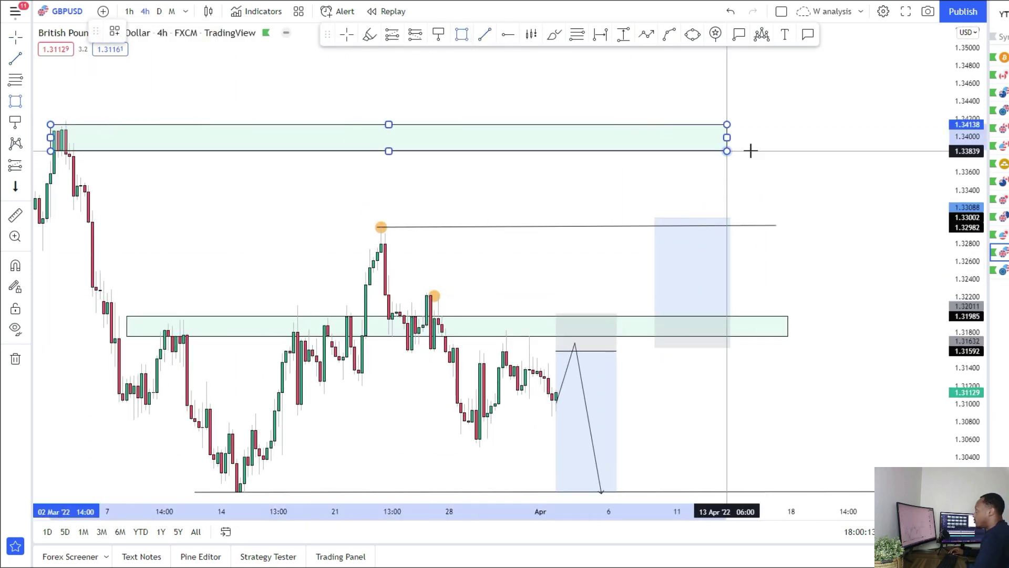
pyautogui.click(818, 153)
pyautogui.moveTo(654, 218); pyautogui.dragTo(652, 142)
# Step: Draw a price path inside the long position from about 1.3218 down to 1.3186 and up to the 1.3395 target
pyautogui.moveTo(321, 257); pyautogui.dragTo(499, 218)
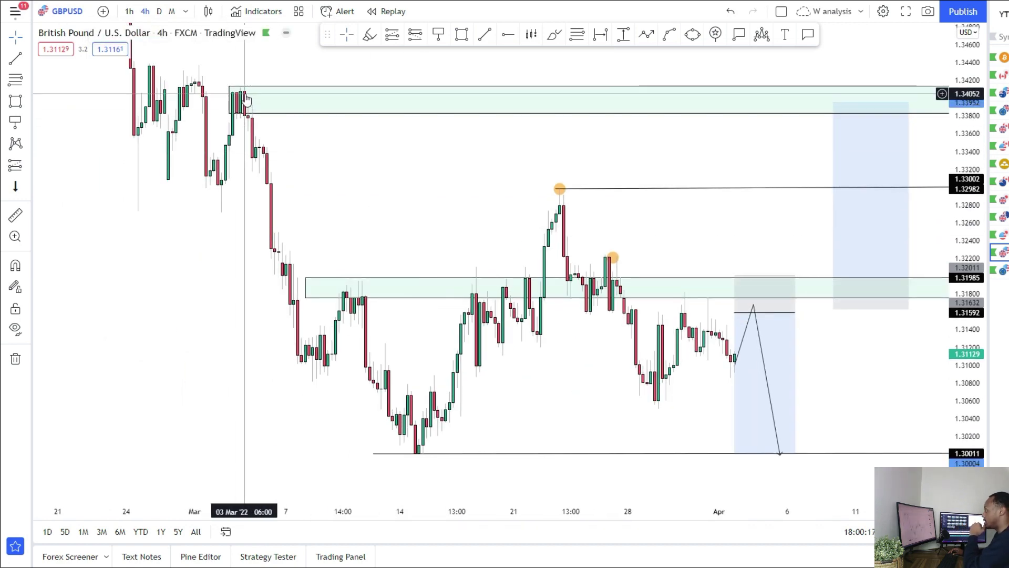
pyautogui.moveTo(453, 158); pyautogui.dragTo(239, 127)
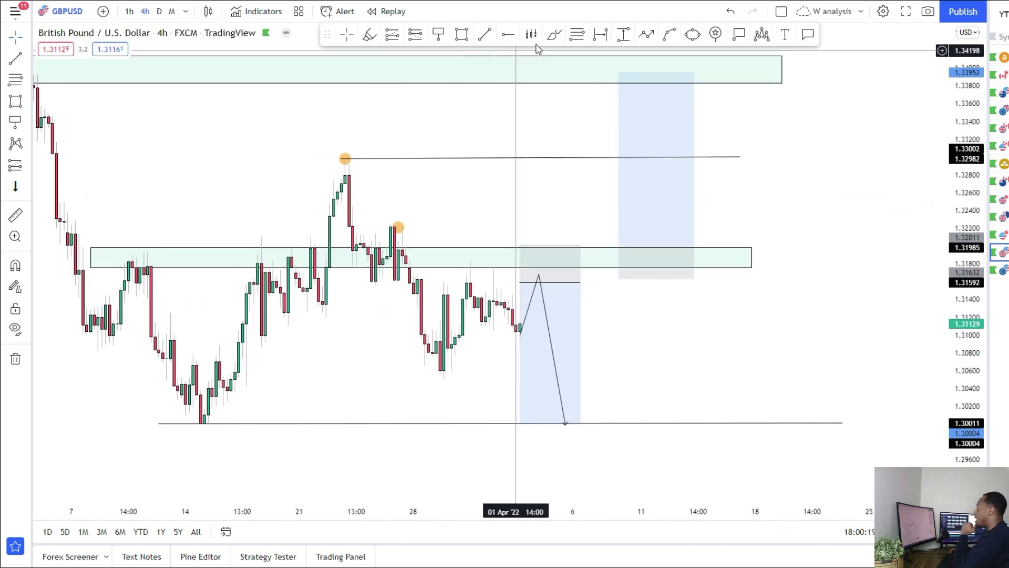
pyautogui.click(630, 230)
pyautogui.click(638, 258)
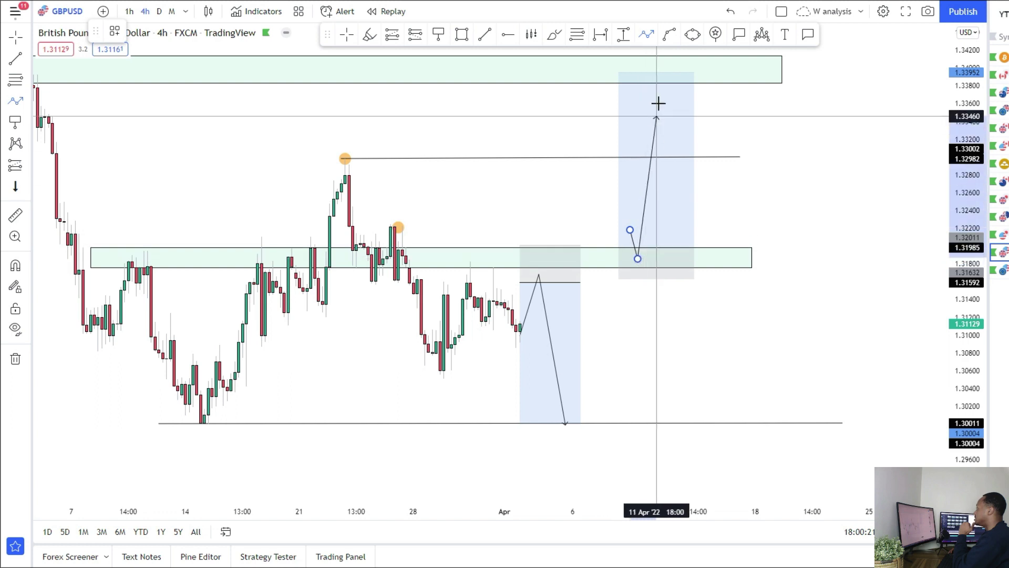
pyautogui.doubleClick(664, 72)
pyautogui.moveTo(640, 327); pyautogui.dragTo(679, 298)
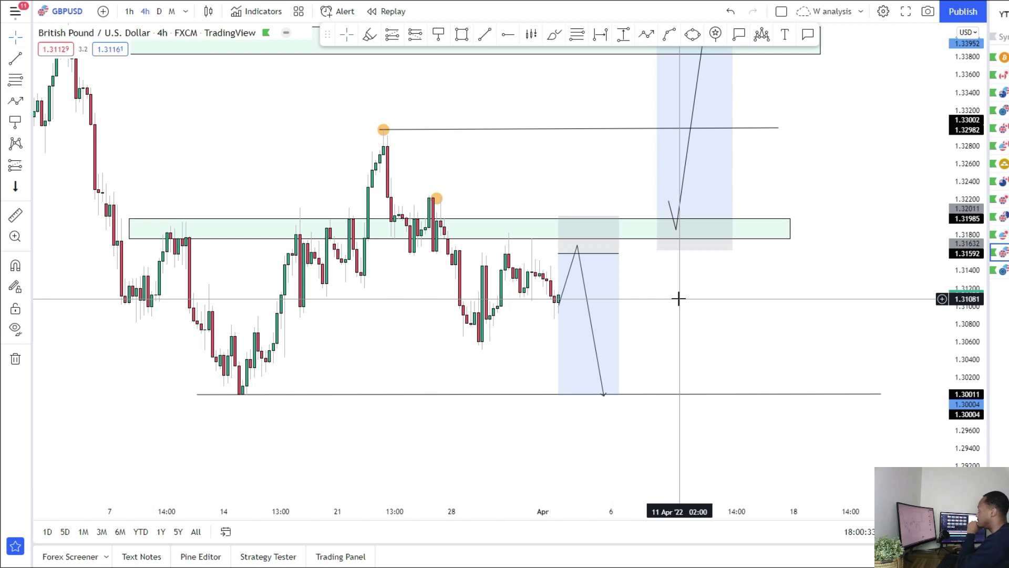
pyautogui.moveTo(689, 300); pyautogui.dragTo(688, 357)
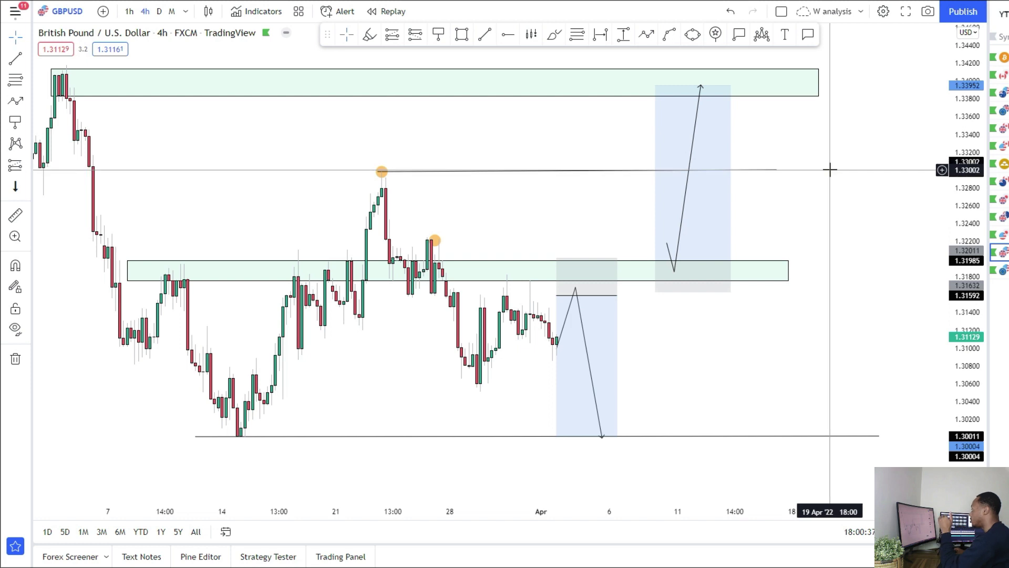
pyautogui.moveTo(807, 306); pyautogui.dragTo(836, 242)
pyautogui.click(617, 231)
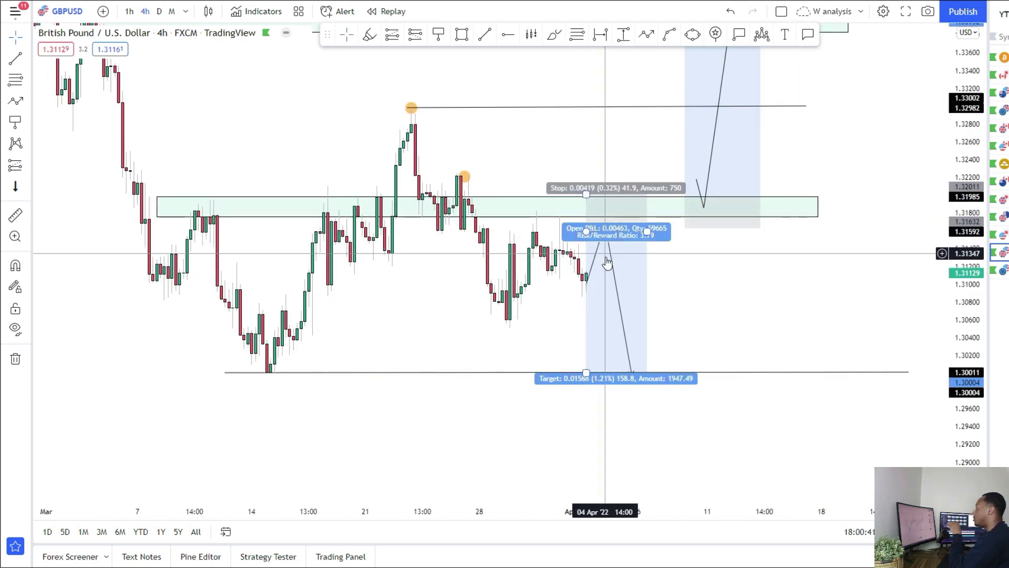
pyautogui.click(708, 296)
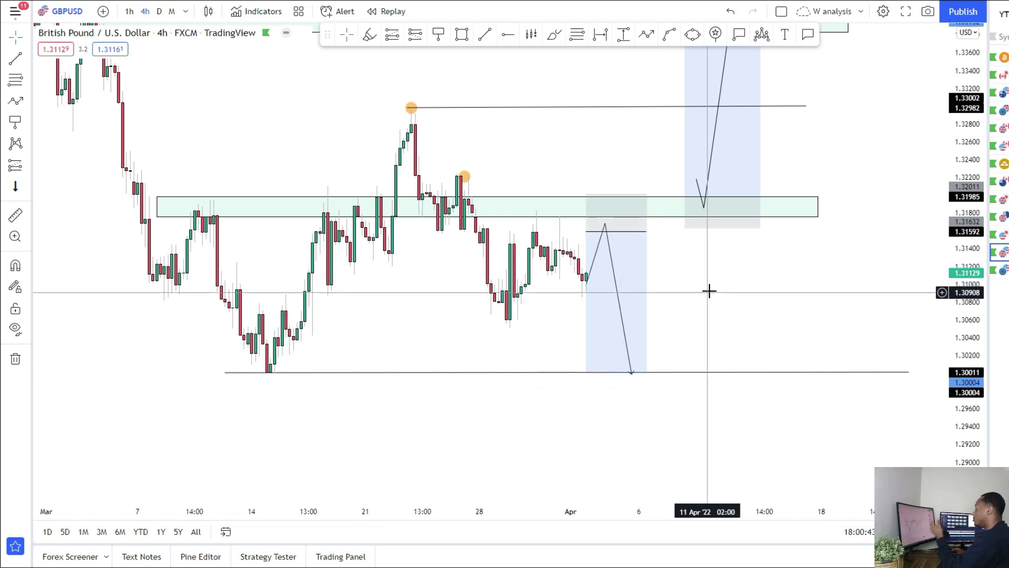
pyautogui.moveTo(708, 290); pyautogui.dragTo(728, 363)
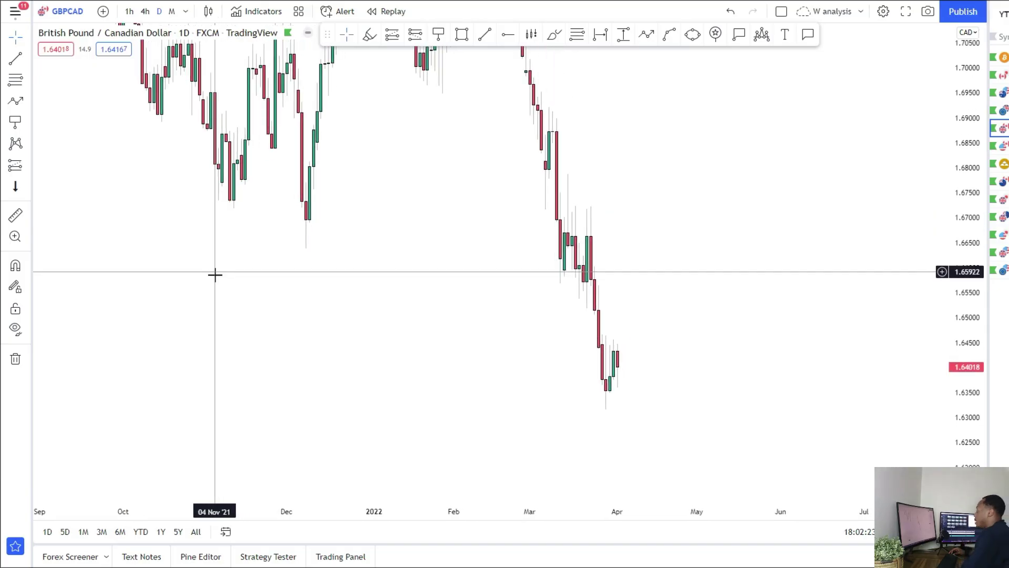
pyautogui.scroll(3, 406, 221)
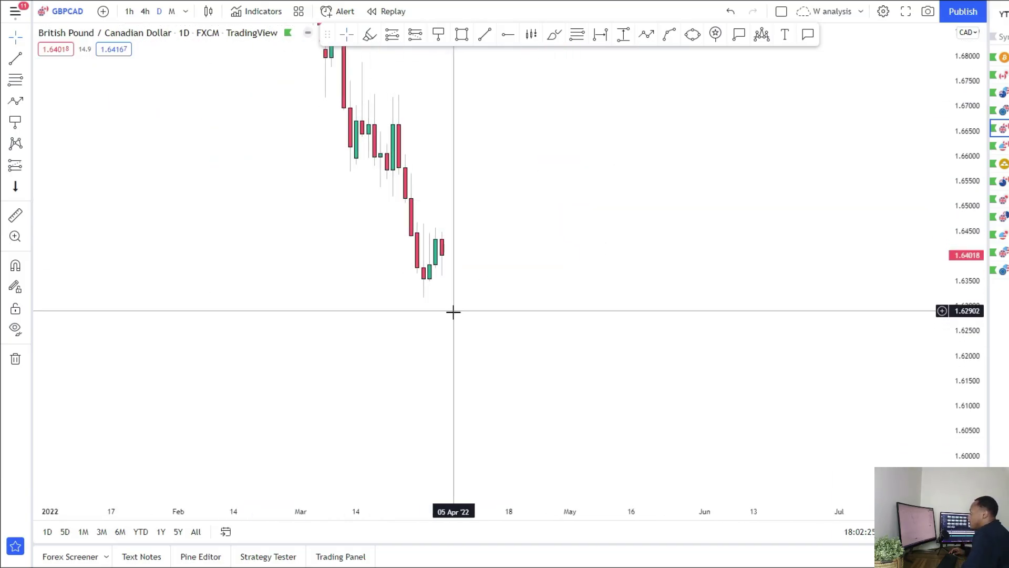
pyautogui.moveTo(453, 311); pyautogui.dragTo(497, 369)
pyautogui.click(448, 274)
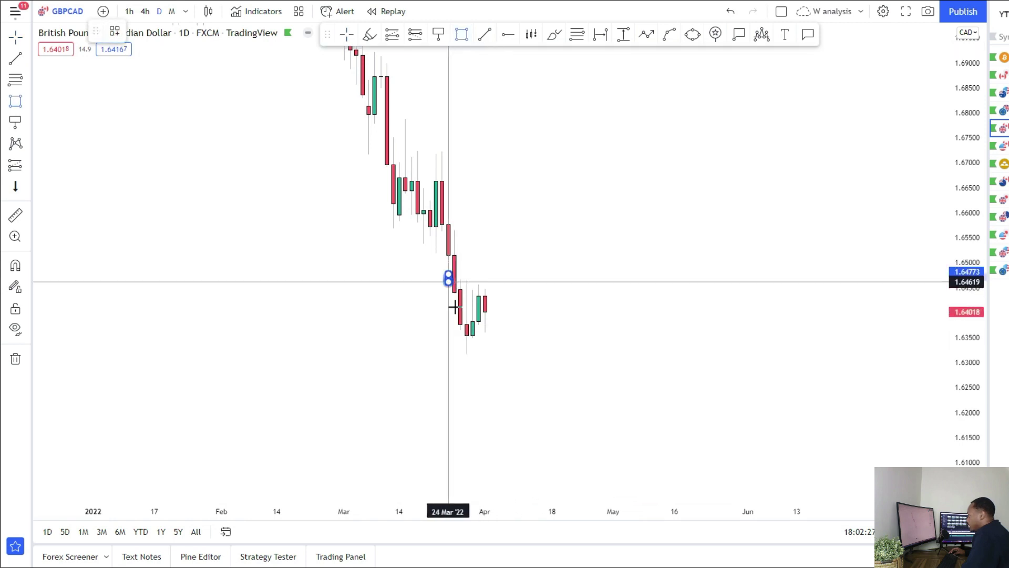
pyautogui.press('Escape')
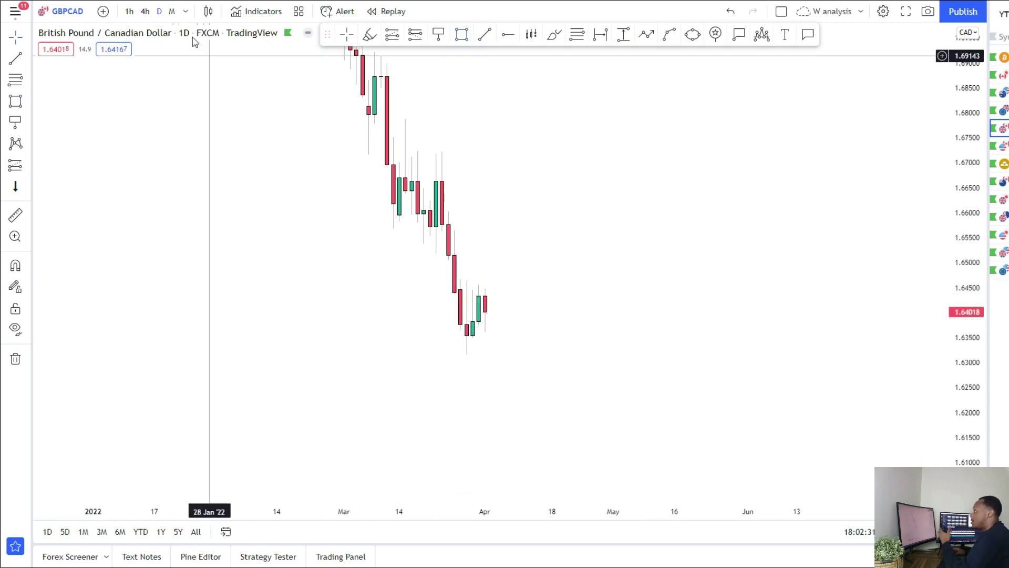
# Step: Switch GBPCAD to the weekly timeframe and draw a rectangle zone from about 1.6260 to 1.6192, spanning September 2019 to September 2022
pyautogui.click(186, 12)
pyautogui.click(234, 382)
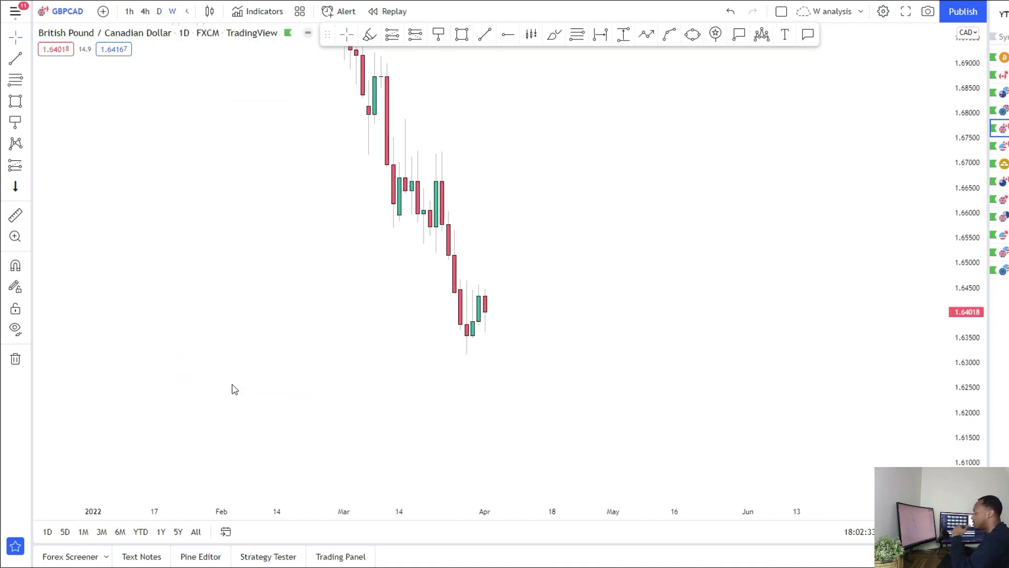
pyautogui.scroll(-2, 315, 295)
pyautogui.click(461, 34)
pyautogui.moveTo(161, 330)
pyautogui.mouseDown()
pyautogui.moveTo(734, 375)
pyautogui.moveTo(784, 365)
pyautogui.mouseUp()
pyautogui.moveTo(962, 284); pyautogui.dragTo(823, 383)
pyautogui.moveTo(280, 400); pyautogui.dragTo(757, 445)
pyautogui.scroll(4, 512, 392)
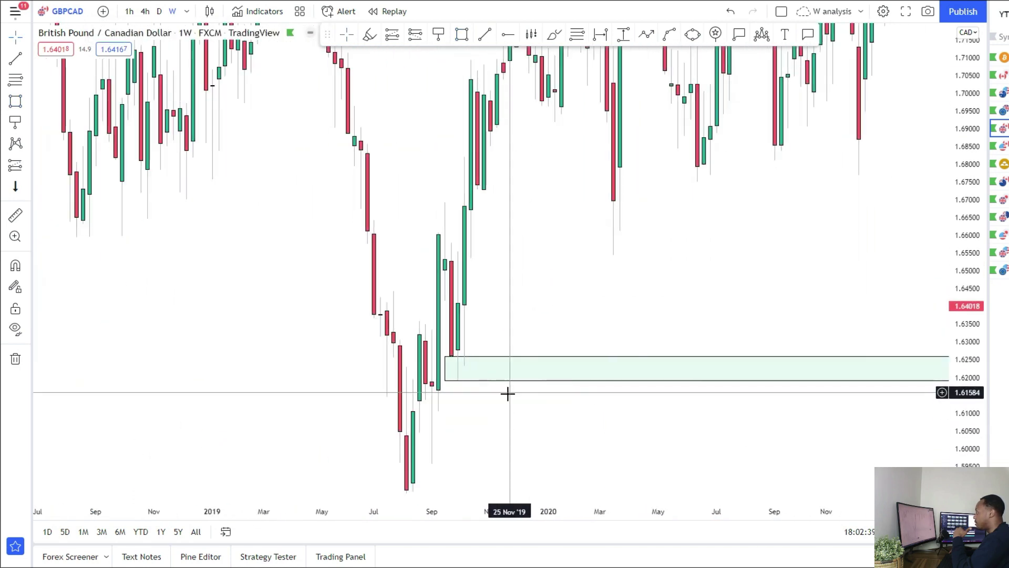
# Step: Switch GBPCAD from the weekly to the daily timeframe
pyautogui.moveTo(470, 230); pyautogui.dragTo(420, 347)
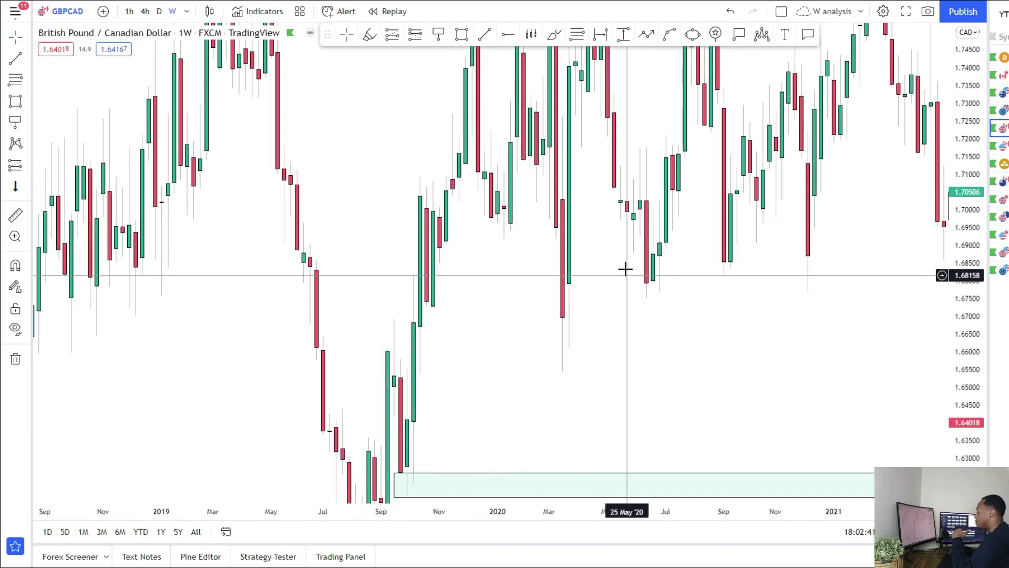
pyautogui.moveTo(629, 275); pyautogui.dragTo(311, 142)
pyautogui.moveTo(626, 231); pyautogui.dragTo(214, 238)
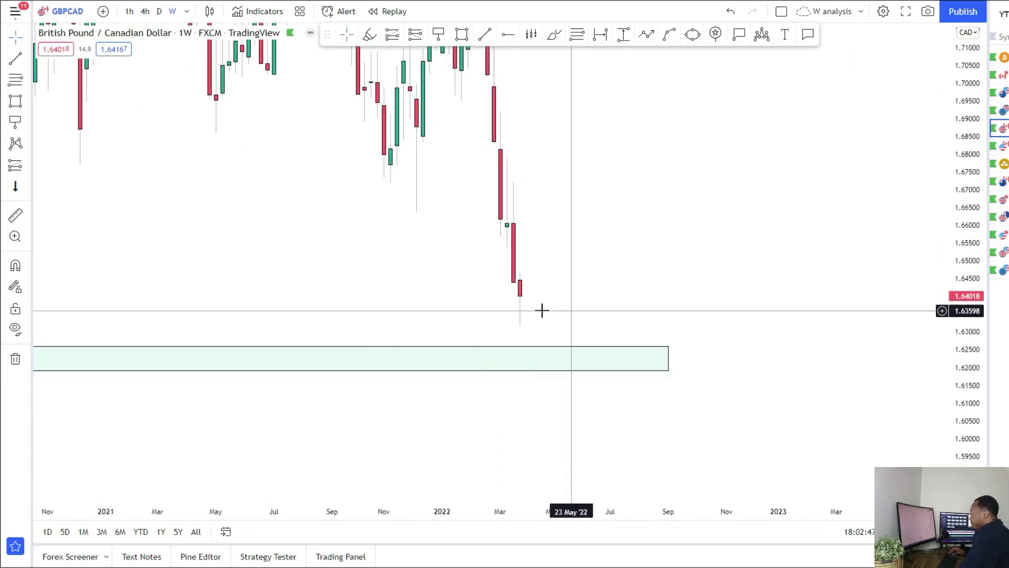
pyautogui.moveTo(549, 260); pyautogui.dragTo(556, 356)
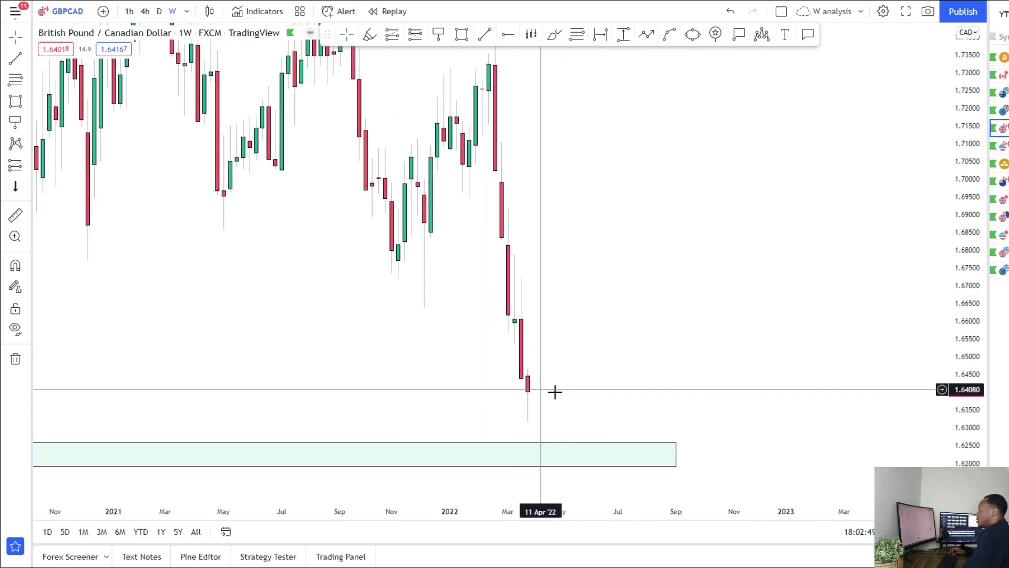
pyautogui.moveTo(547, 416); pyautogui.dragTo(559, 342)
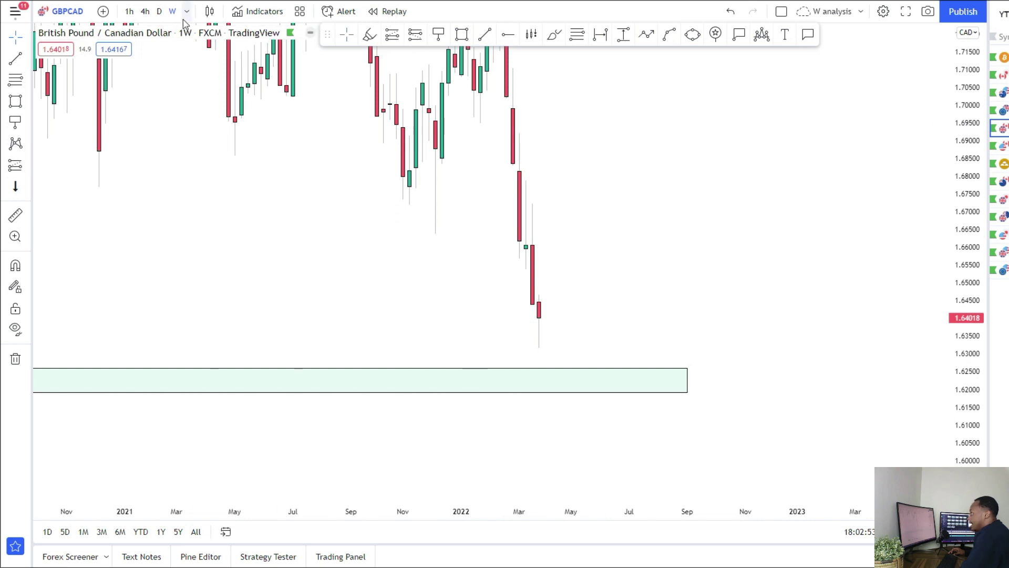
pyautogui.click(160, 12)
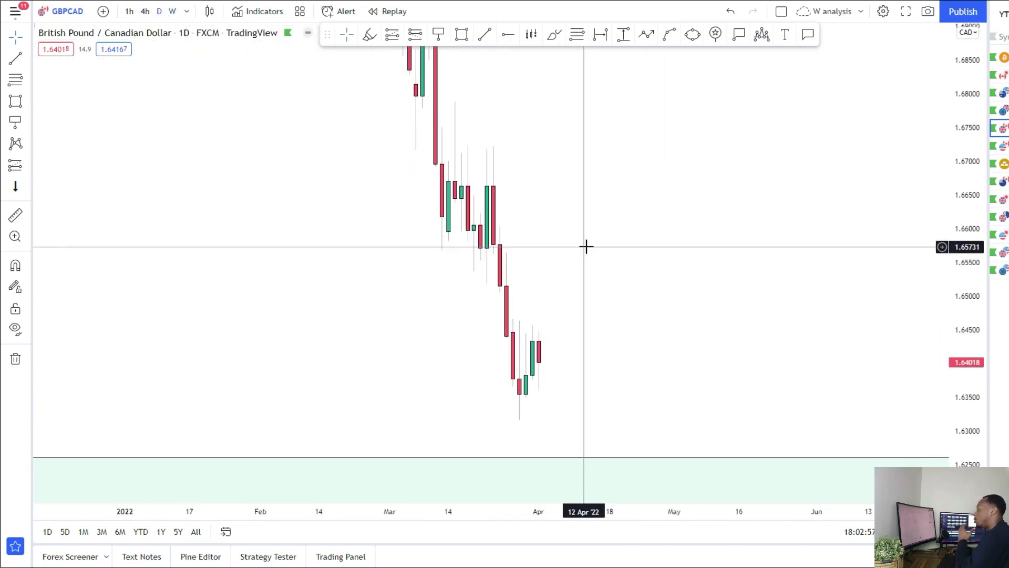
# Step: Compare the GBPCAD decline above the zone on the weekly timeframe and return to the daily chart
pyautogui.moveTo(662, 378); pyautogui.dragTo(647, 314)
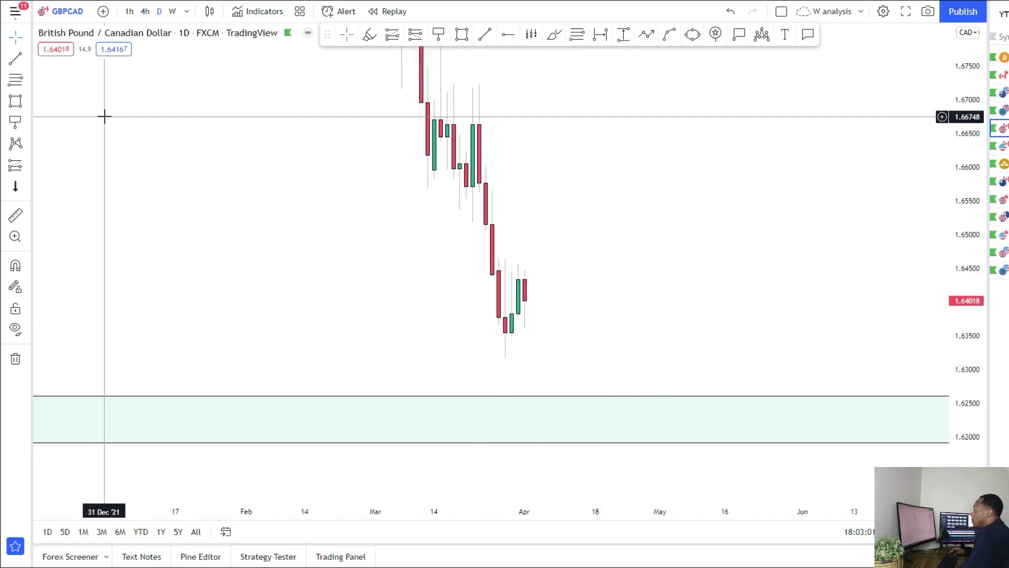
pyautogui.click(151, 12)
pyautogui.click(169, 11)
pyautogui.click(159, 12)
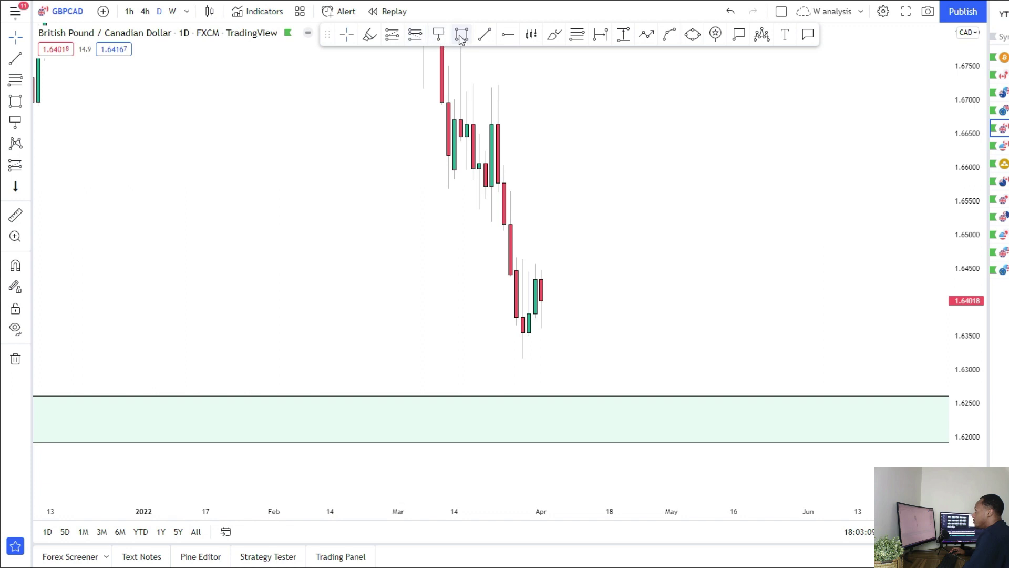
# Step: Draw a rectangle zone on the GBPCAD daily chart from about 1.6579 to 1.6555, and extend its start back to early March 2022
pyautogui.scroll(2, 274, 208)
pyautogui.moveTo(292, 181); pyautogui.dragTo(531, 198)
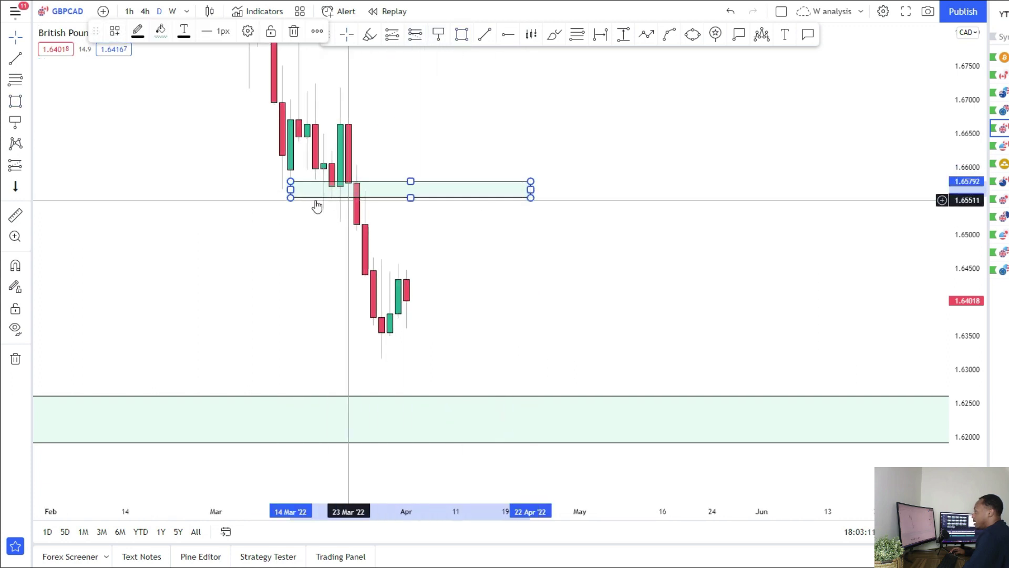
pyautogui.moveTo(289, 189); pyautogui.dragTo(249, 189)
pyautogui.moveTo(298, 246); pyautogui.dragTo(274, 188)
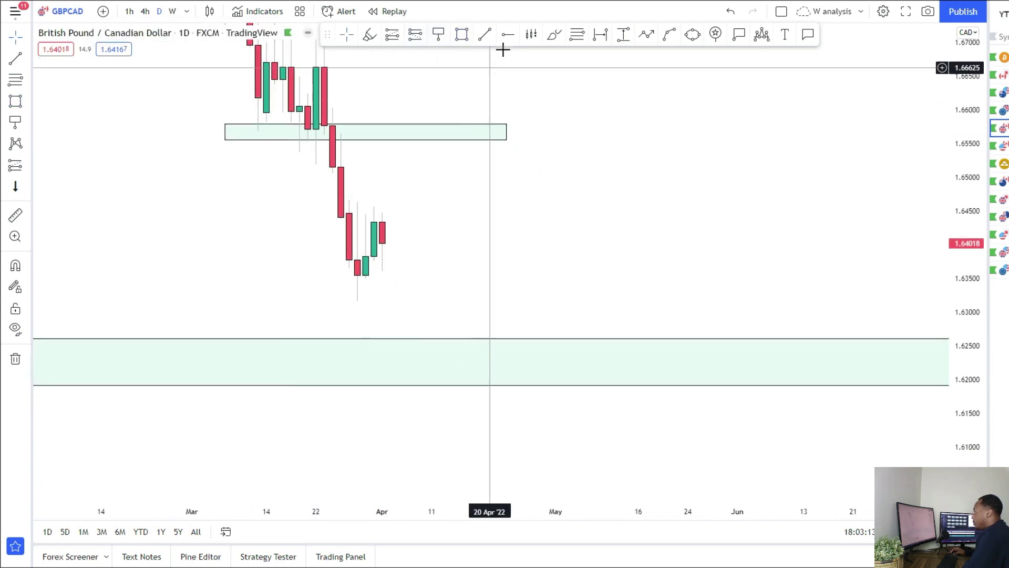
# Step: Draw a second rectangle zone from about 1.6460 to 1.6434 spanning 25 March to 15 April 2022, and switch to the 4-hour timeframe
pyautogui.click(462, 35)
pyautogui.moveTo(341, 206); pyautogui.dragTo(464, 221)
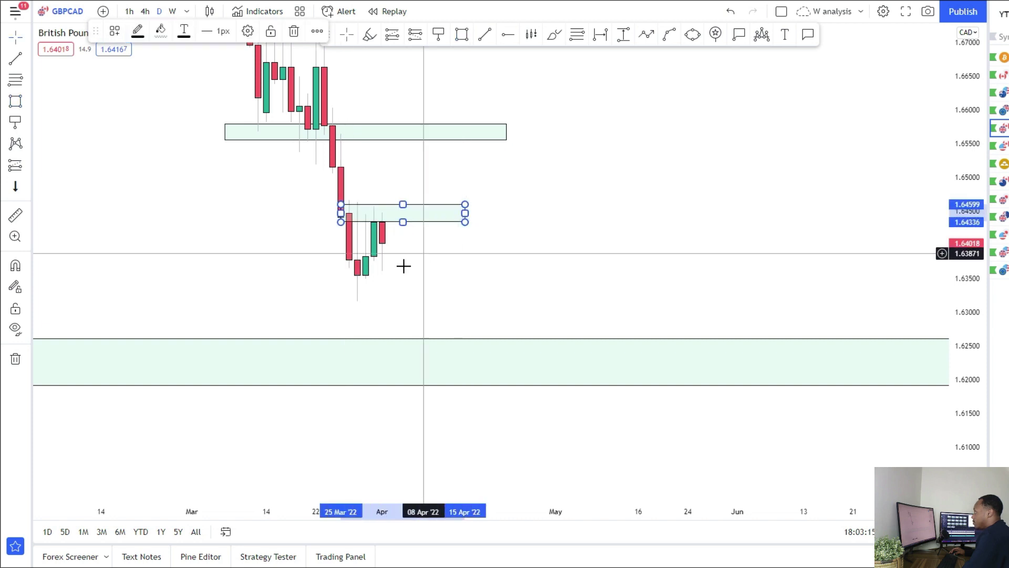
pyautogui.click(144, 12)
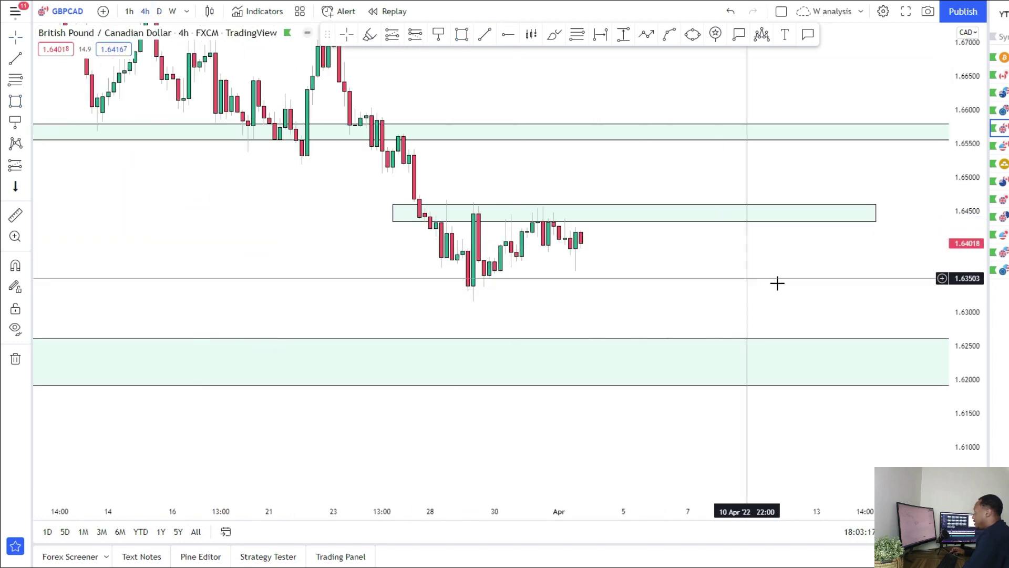
pyautogui.moveTo(949, 354); pyautogui.dragTo(860, 269)
pyautogui.scroll(-3, 859, 269)
pyautogui.moveTo(747, 278)
pyautogui.mouseDown()
pyautogui.moveTo(636, 343)
pyautogui.moveTo(605, 339)
pyautogui.mouseUp()
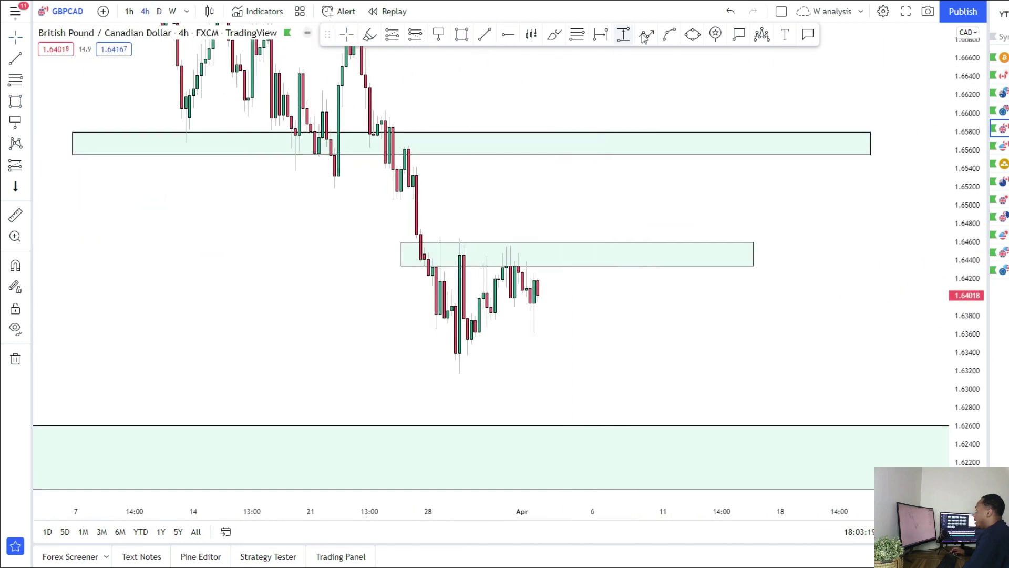
# Step: Draw a rectangle zone around the recent GBPCAD low from about 1.6338 to 1.6313, starting at 29 March 2022
pyautogui.click(530, 266)
pyautogui.press('Escape')
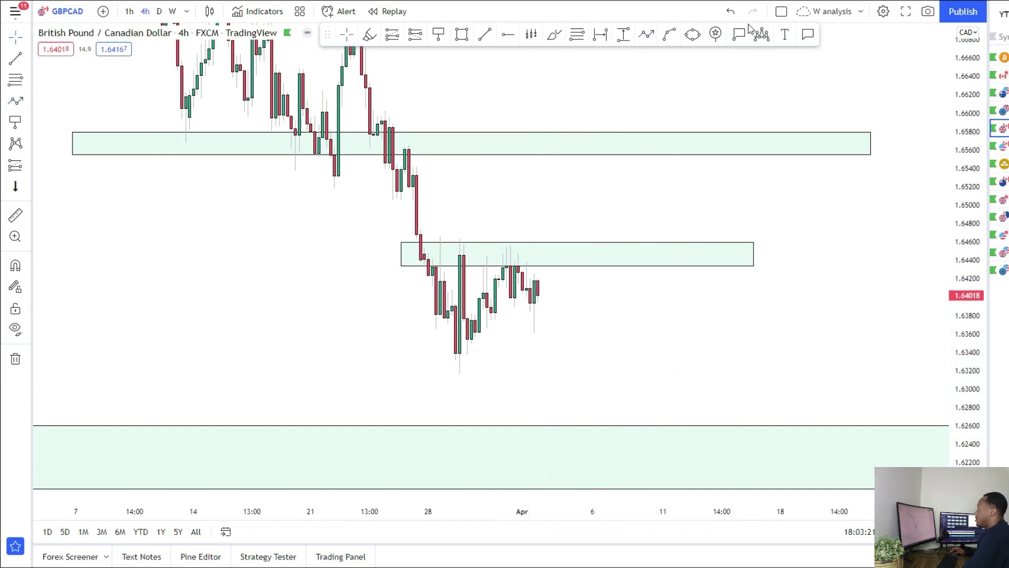
pyautogui.moveTo(559, 236); pyautogui.dragTo(410, 153)
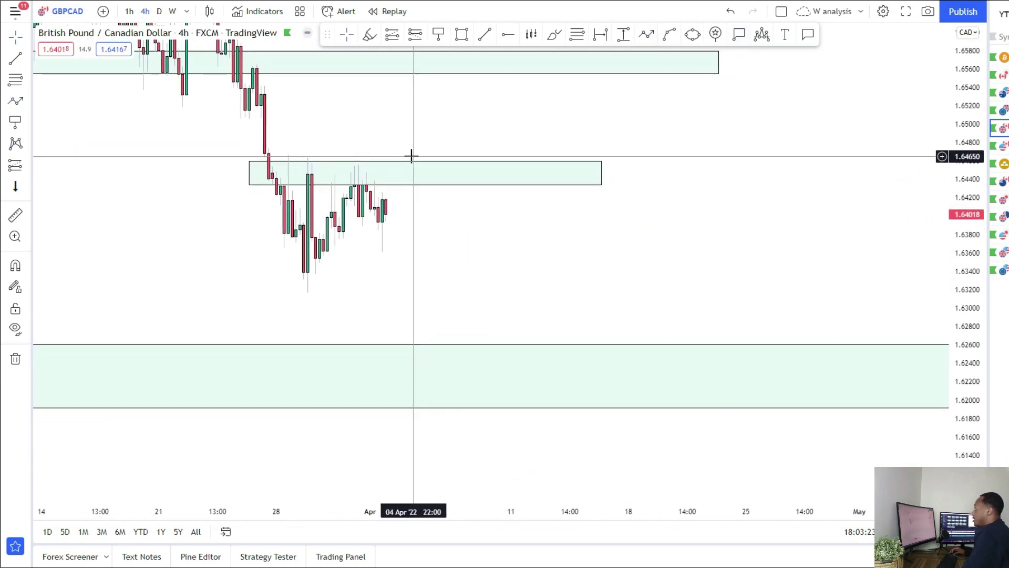
pyautogui.moveTo(608, 176)
pyautogui.mouseDown()
pyautogui.moveTo(649, 255)
pyautogui.moveTo(687, 273)
pyautogui.moveTo(687, 262)
pyautogui.mouseUp()
pyautogui.click(462, 34)
pyautogui.click(359, 304)
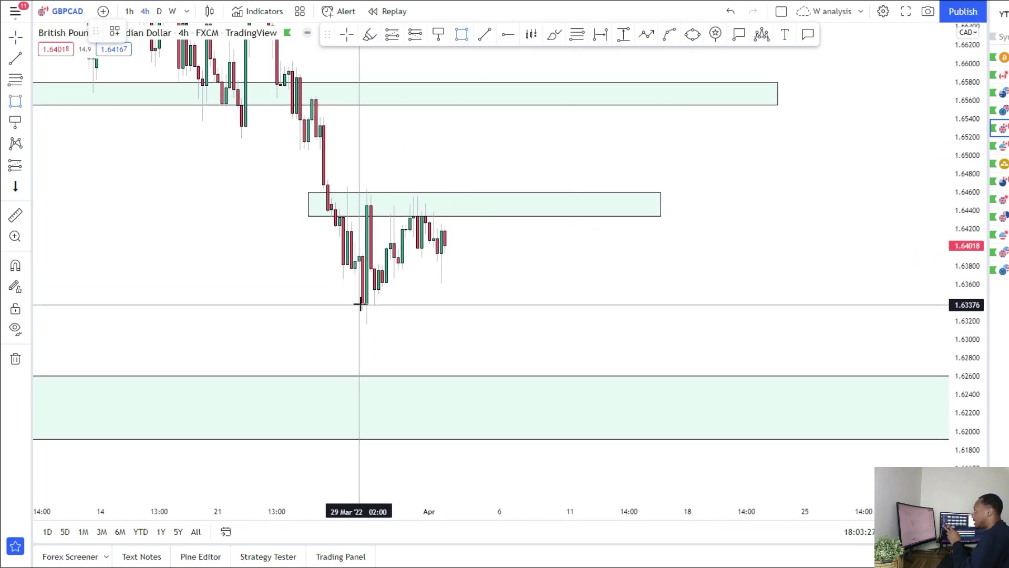
pyautogui.click(640, 327)
pyautogui.click(603, 358)
# Step: Sketch a price path from about 1.6289 up to 1.6336, cancel it, and delete the zone around the recent low
pyautogui.click(647, 36)
pyautogui.click(481, 350)
pyautogui.click(500, 306)
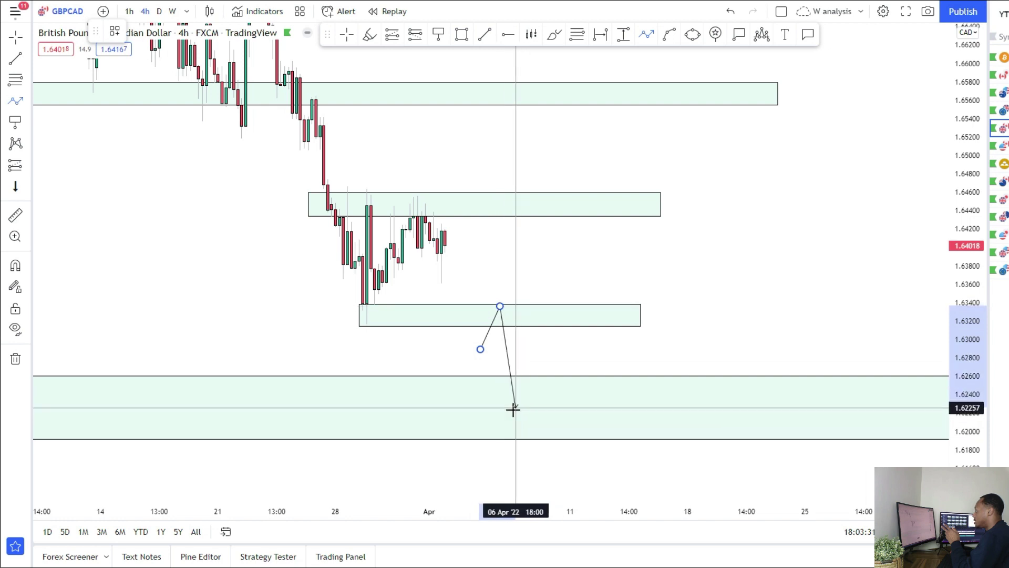
pyautogui.press('Escape')
pyautogui.click(507, 322)
pyautogui.press('Delete')
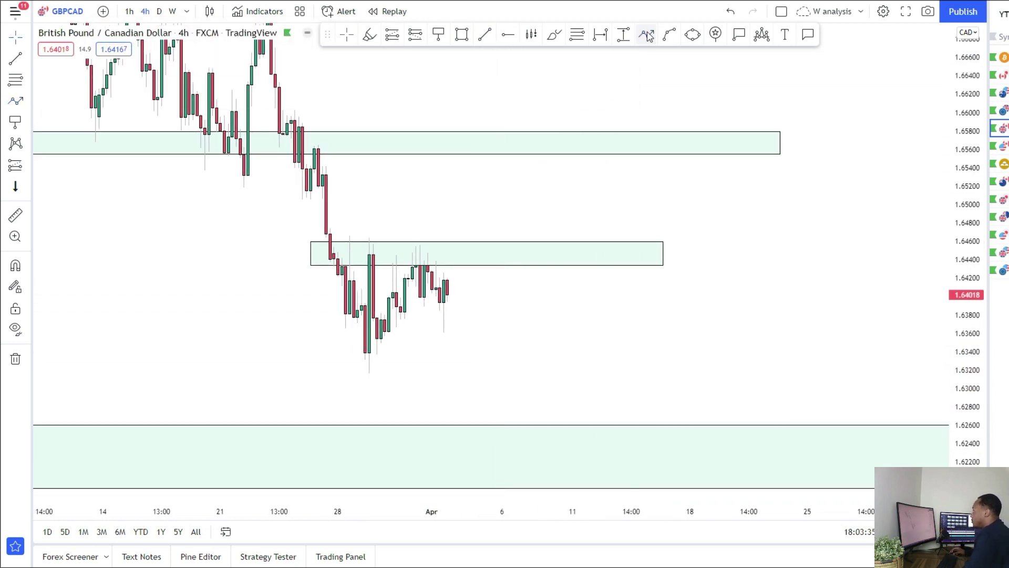
# Step: Draw two price paths into the support zone, one peaking at about 1.6446 and ending near 1.6207, the other peaking at 1.6569 and ending near 1.6220
pyautogui.click(451, 296)
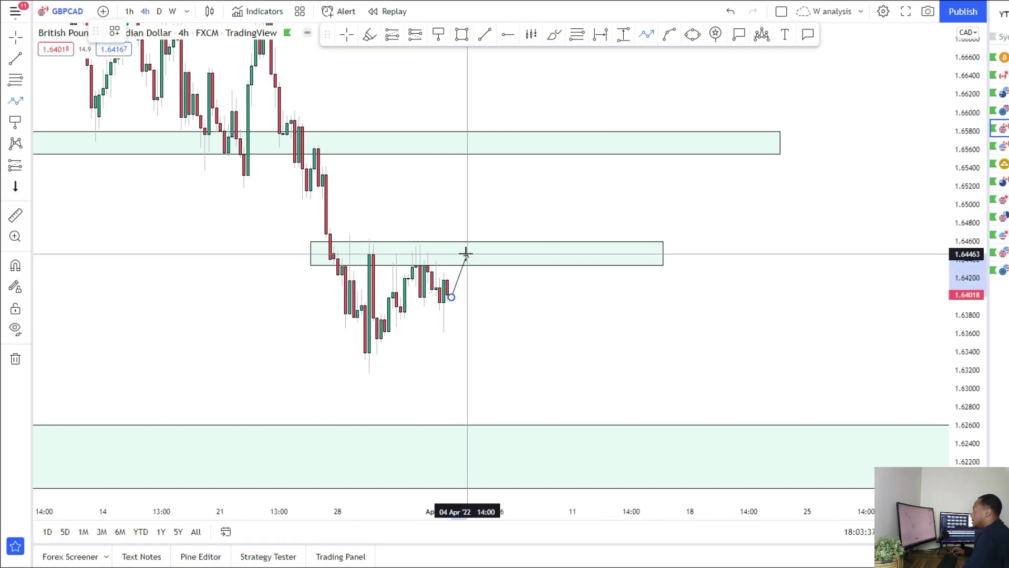
pyautogui.click(466, 254)
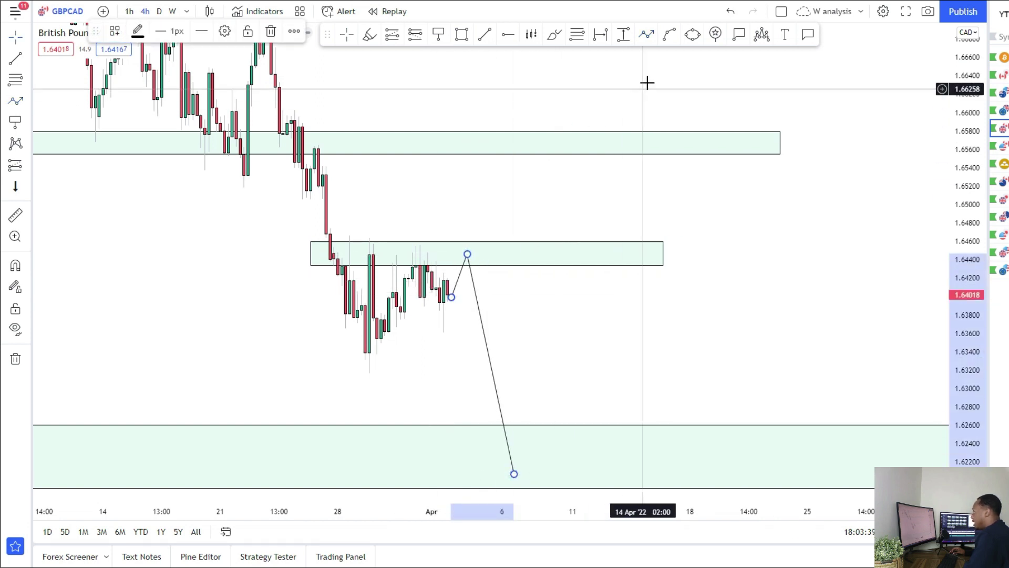
pyautogui.click(648, 38)
pyautogui.click(448, 310)
pyautogui.click(521, 141)
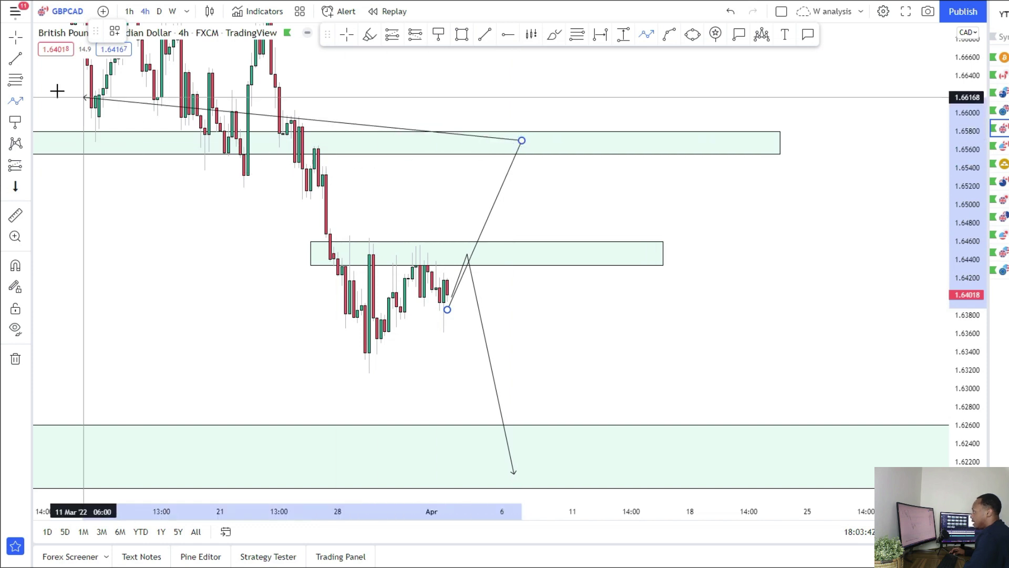
pyautogui.click(592, 464)
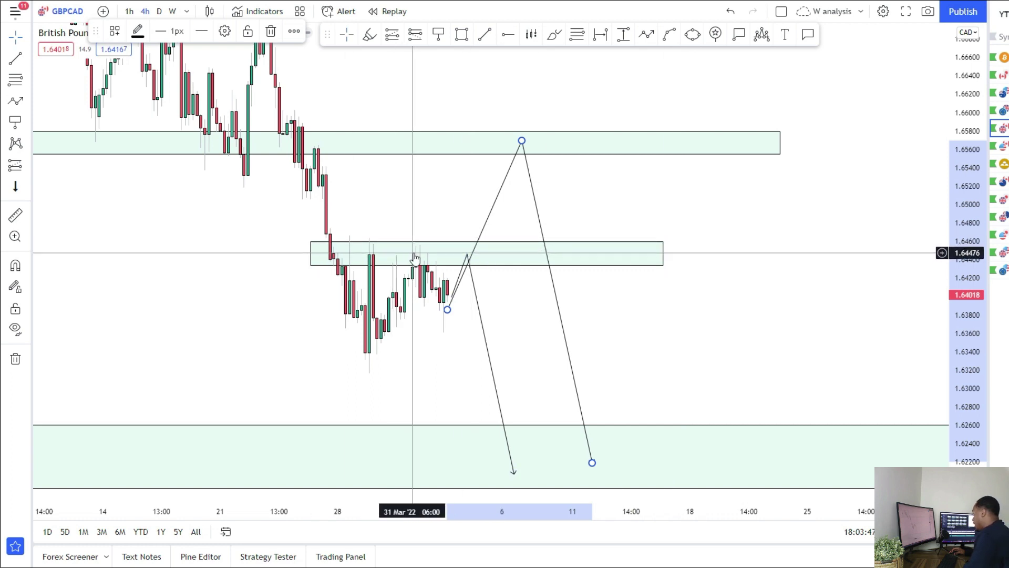
# Step: Place a short position with entry at about 1.6434, stop at 1.6479 and target at 1.6240, and narrow its width
pyautogui.moveTo(743, 305); pyautogui.dragTo(739, 293)
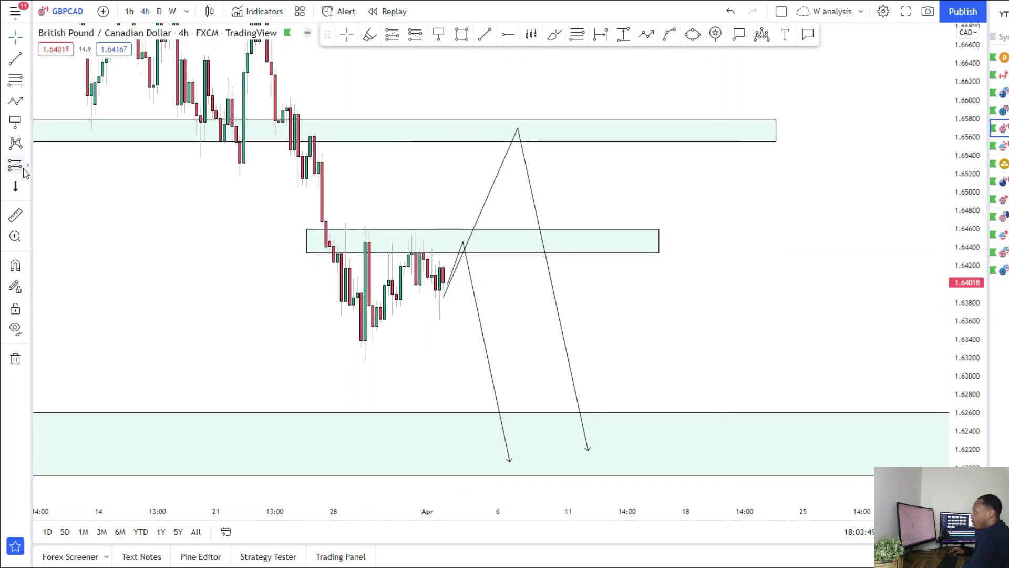
pyautogui.click(28, 168)
pyautogui.click(79, 189)
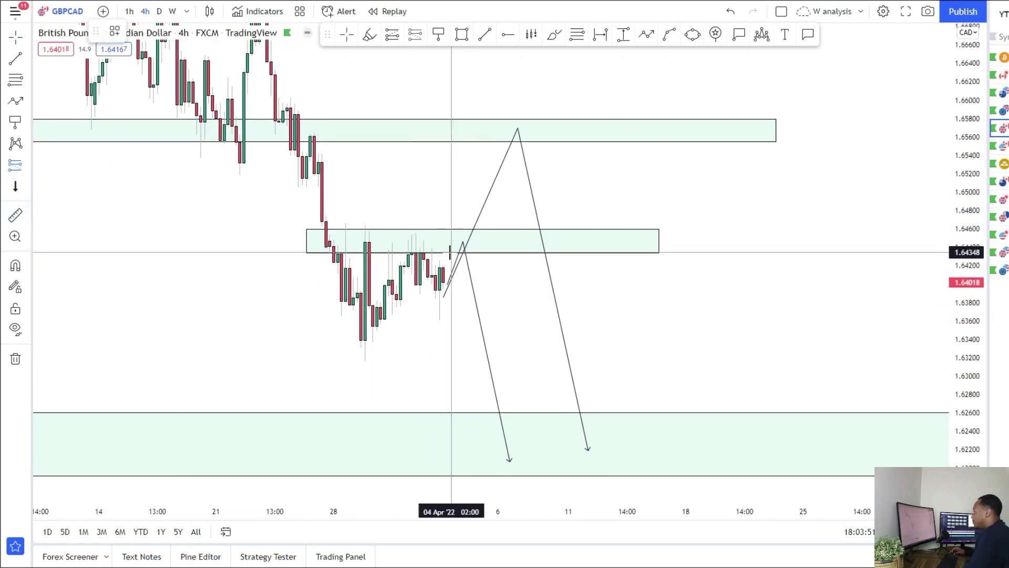
pyautogui.click(452, 253)
pyautogui.moveTo(451, 143); pyautogui.dragTo(451, 212)
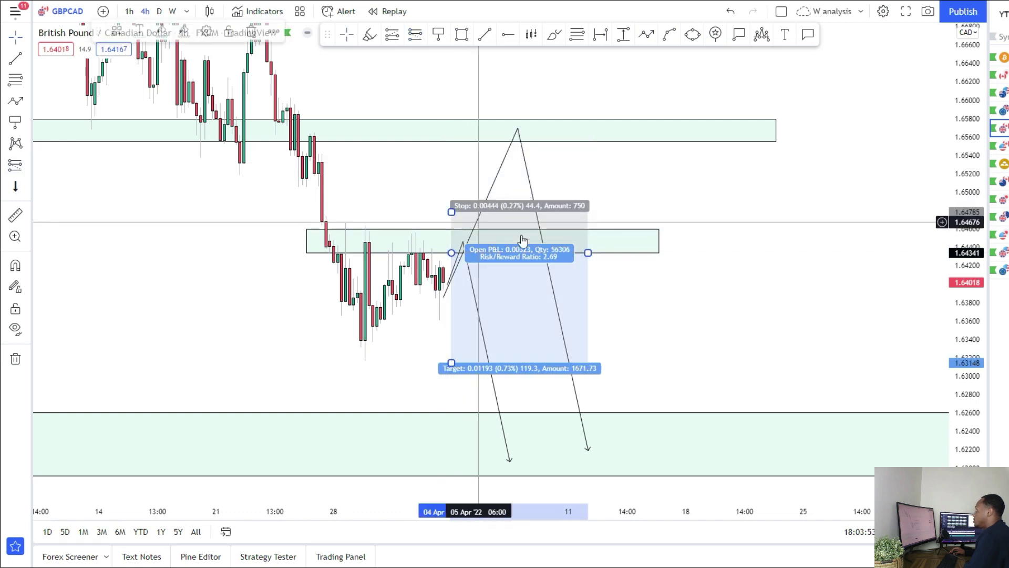
pyautogui.moveTo(587, 253); pyautogui.dragTo(509, 252)
pyautogui.moveTo(451, 363); pyautogui.dragTo(451, 431)
# Step: Place a second short position in the upper zone with entry at about 1.6556, stop at 1.6604 and target at 1.6241, and narrow it
pyautogui.moveTo(383, 375); pyautogui.dragTo(380, 402)
pyautogui.click(21, 165)
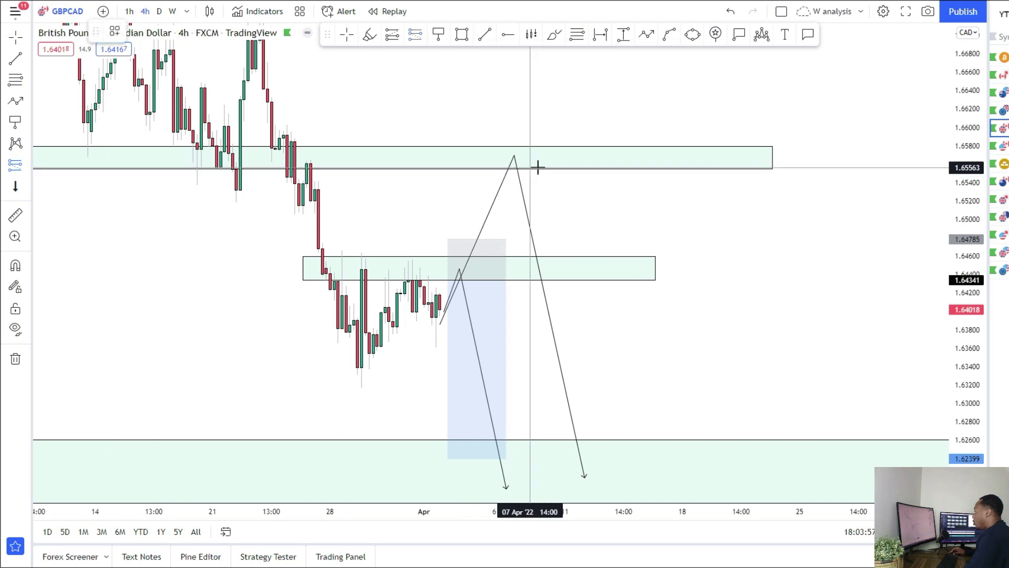
pyautogui.click(543, 168)
pyautogui.moveTo(545, 57); pyautogui.dragTo(545, 132)
pyautogui.moveTo(545, 277); pyautogui.dragTo(542, 458)
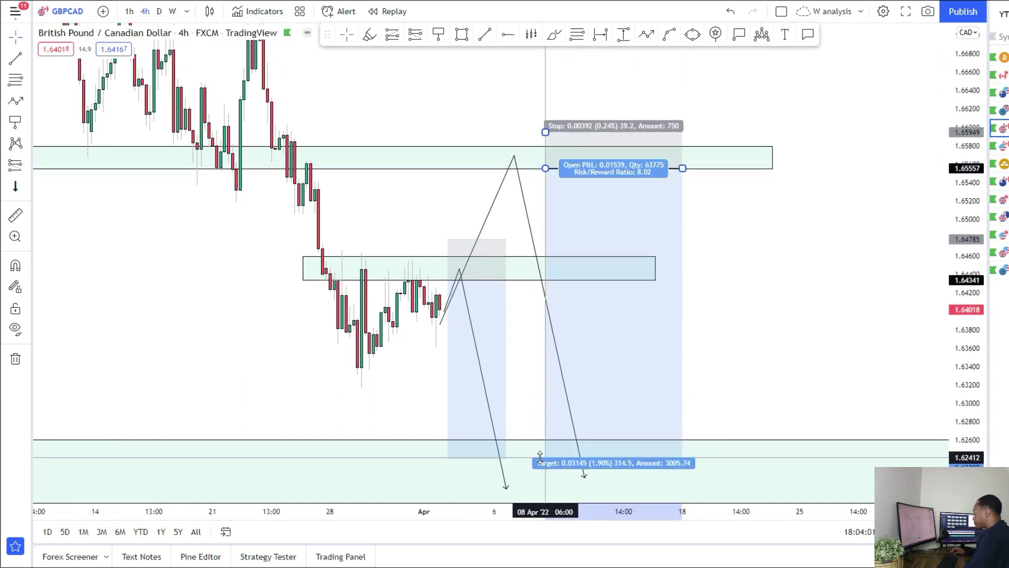
pyautogui.moveTo(683, 168); pyautogui.dragTo(616, 169)
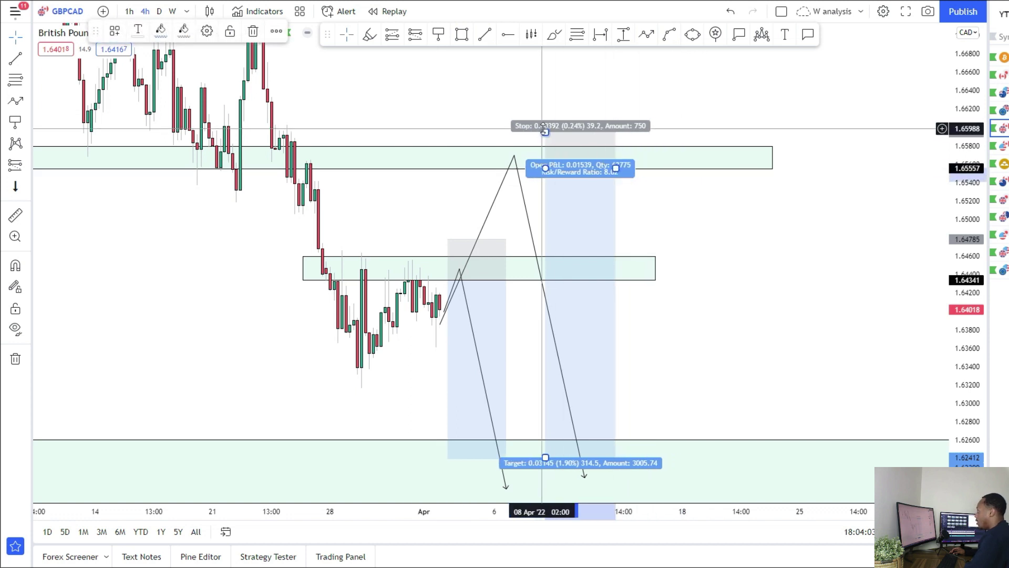
pyautogui.moveTo(546, 132); pyautogui.dragTo(546, 123)
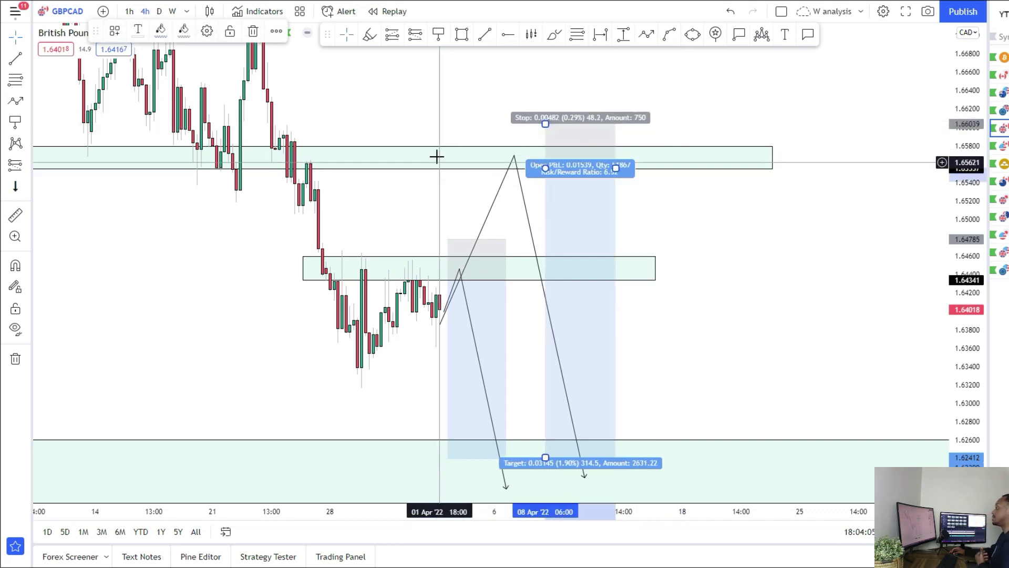
# Step: Move the higher price path forward in time so its peak sits inside the upper short position
pyautogui.moveTo(238, 327); pyautogui.dragTo(257, 313)
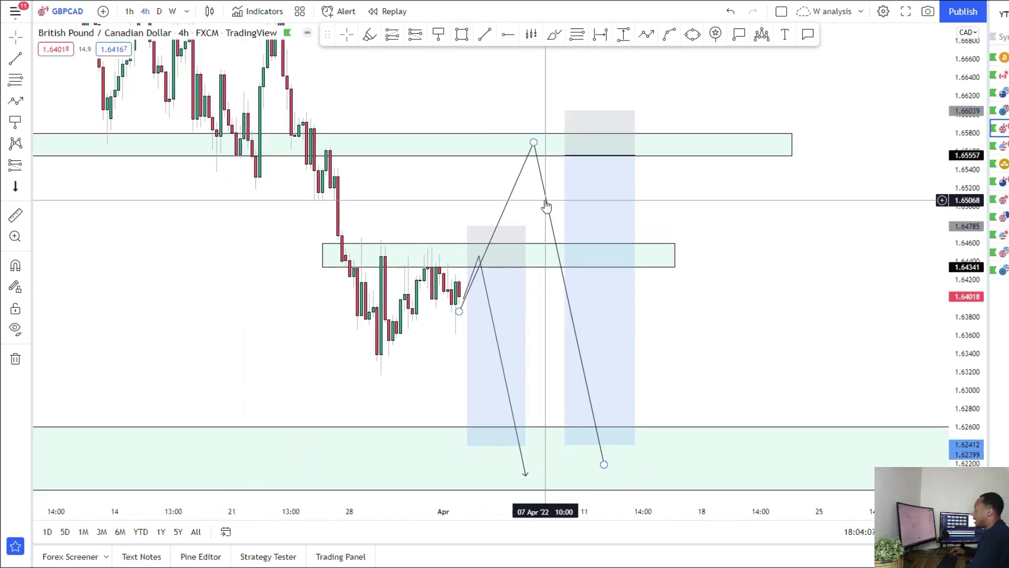
pyautogui.moveTo(547, 206); pyautogui.dragTo(602, 208)
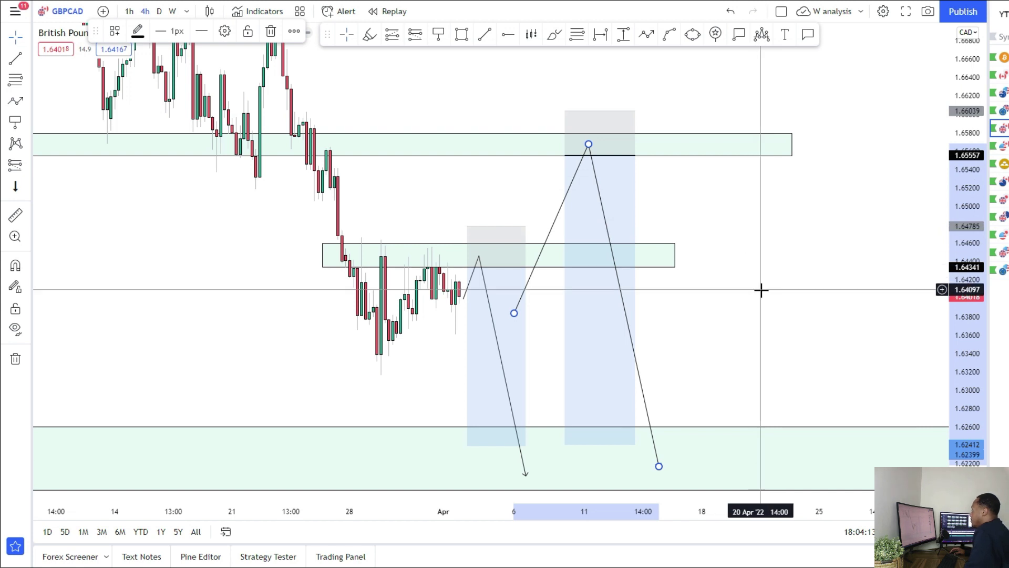
pyautogui.scroll(-2, 883, 262)
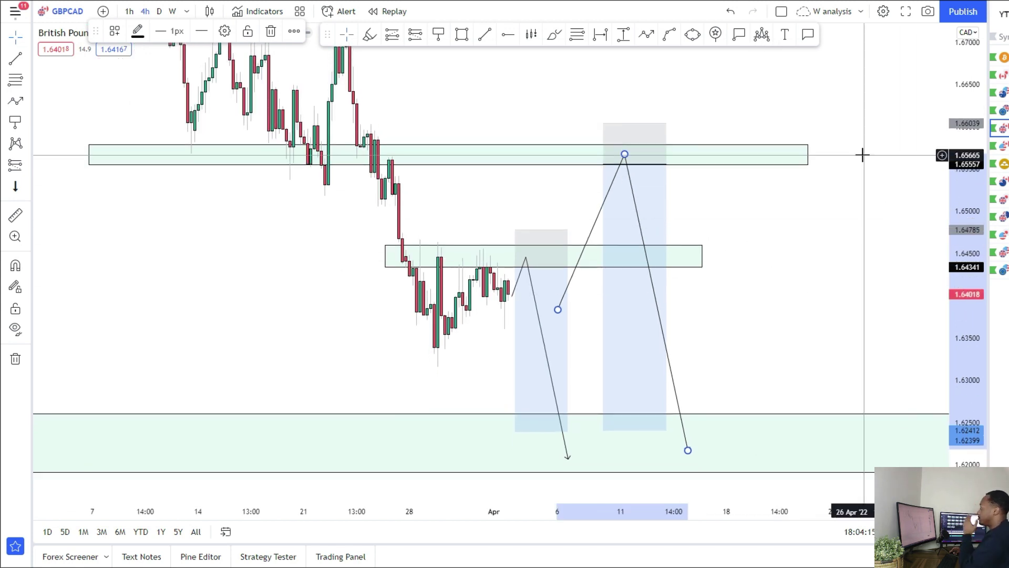
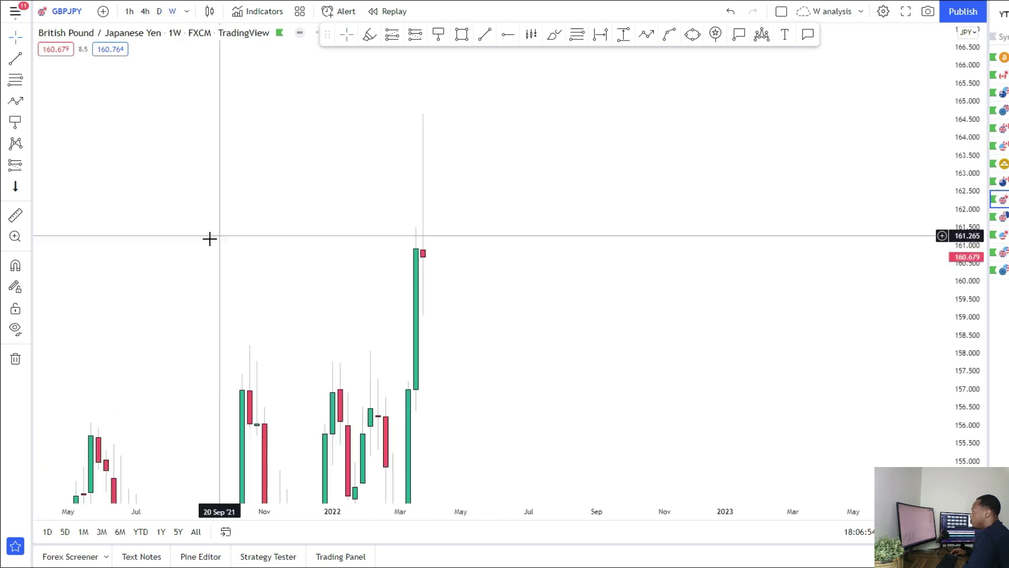
# Step: Draw a rectangle zone over the 2016 highs on the GBPJPY weekly chart from about 163.97 to 161.61, starting at 22 February 2016
pyautogui.moveTo(961, 103); pyautogui.dragTo(961, 339)
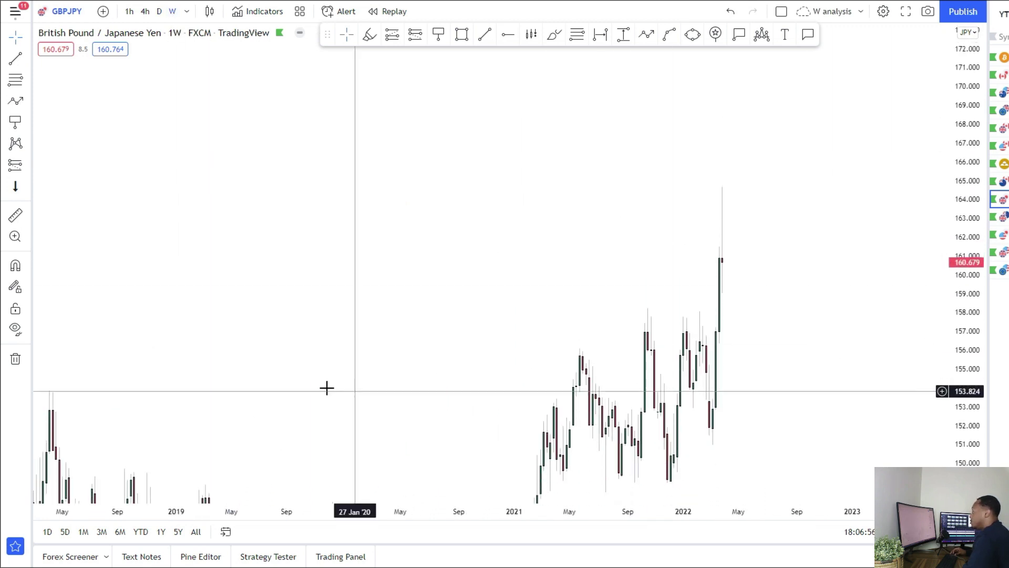
pyautogui.moveTo(347, 390); pyautogui.dragTo(809, 312)
pyautogui.scroll(-2, 578, 294)
pyautogui.moveTo(340, 347); pyautogui.dragTo(419, 384)
pyautogui.scroll(4, 415, 210)
pyautogui.click(462, 34)
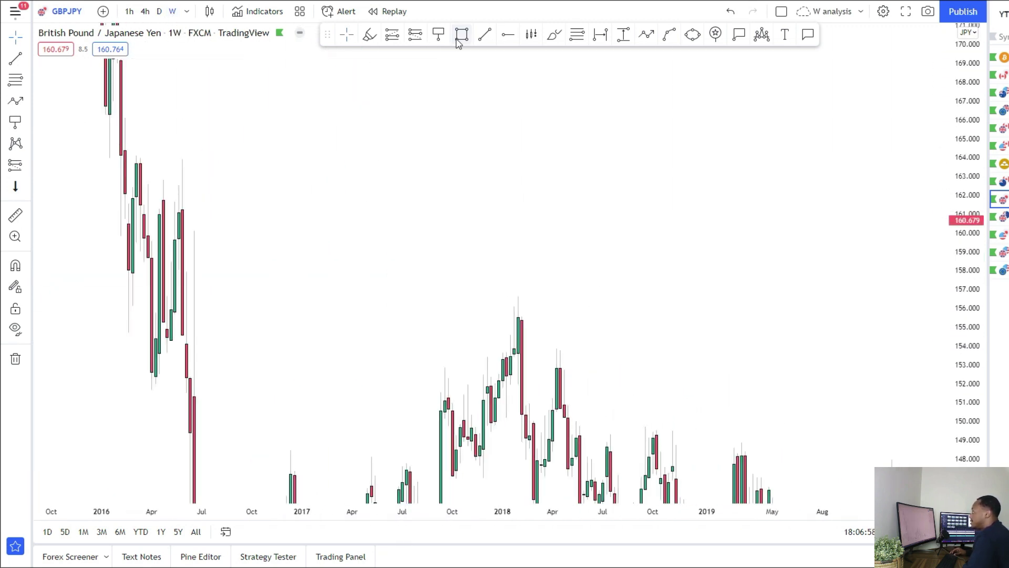
pyautogui.moveTo(129, 159)
pyautogui.mouseDown()
pyautogui.moveTo(175, 203)
pyautogui.moveTo(648, 208)
pyautogui.mouseUp()
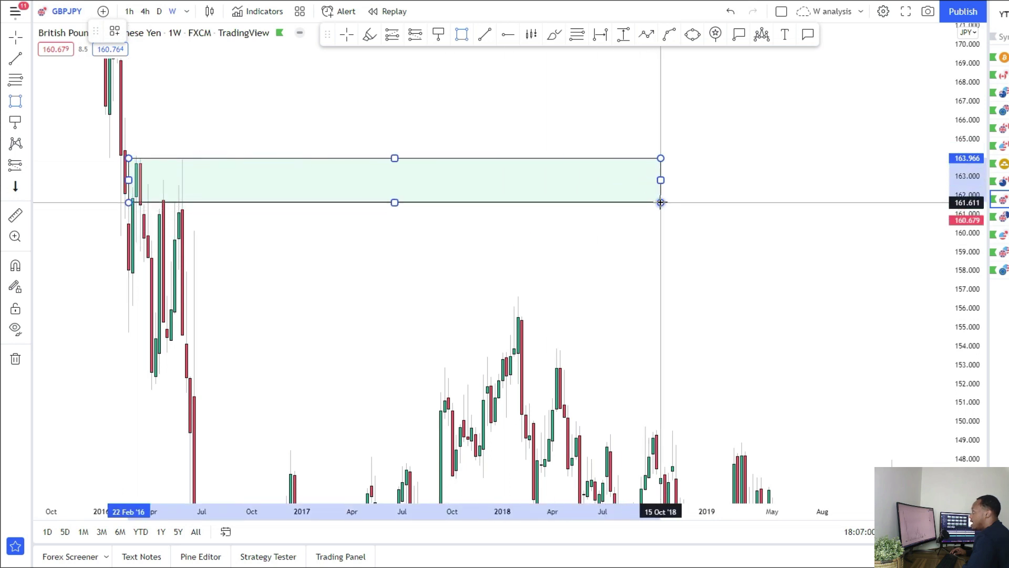
# Step: Extend the GBPJPY rectangle zone forward past current price to about the start of 2024
pyautogui.moveTo(725, 315); pyautogui.dragTo(313, 241)
pyautogui.moveTo(272, 122); pyautogui.dragTo(962, 194)
pyautogui.moveTo(713, 276); pyautogui.dragTo(194, 275)
pyautogui.moveTo(432, 121); pyautogui.dragTo(801, 123)
# Step: Compare the weekly GBPJPY rally since 2021 with the rectangle zone, and delete the zone
pyautogui.scroll(-3, 446, 301)
pyautogui.moveTo(972, 142); pyautogui.dragTo(946, 253)
pyautogui.moveTo(304, 331); pyautogui.dragTo(764, 292)
pyautogui.moveTo(266, 322); pyautogui.dragTo(339, 84)
pyautogui.moveTo(565, 230); pyautogui.dragTo(39, 407)
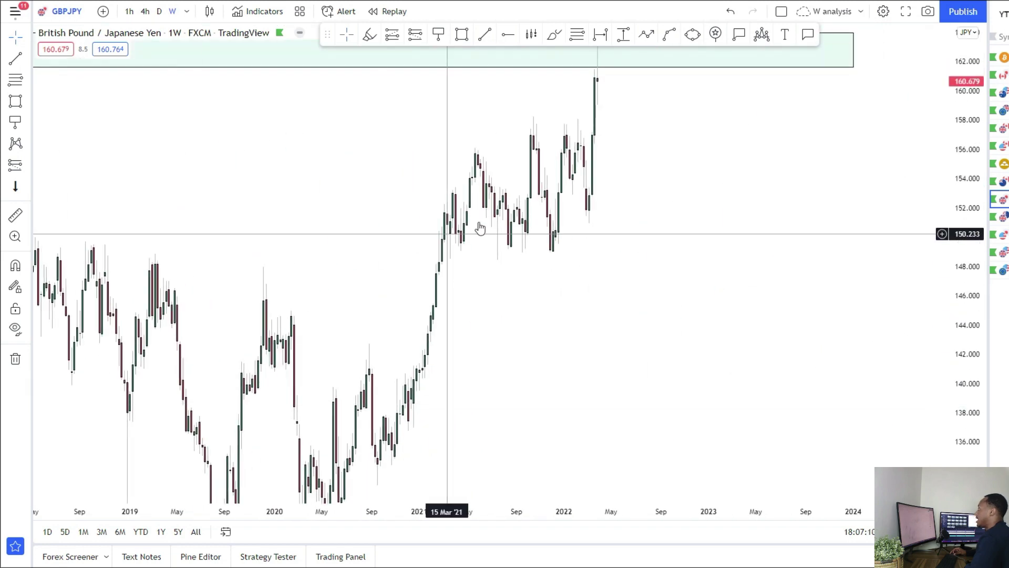
pyautogui.moveTo(480, 228); pyautogui.dragTo(518, 347)
pyautogui.scroll(4, 519, 340)
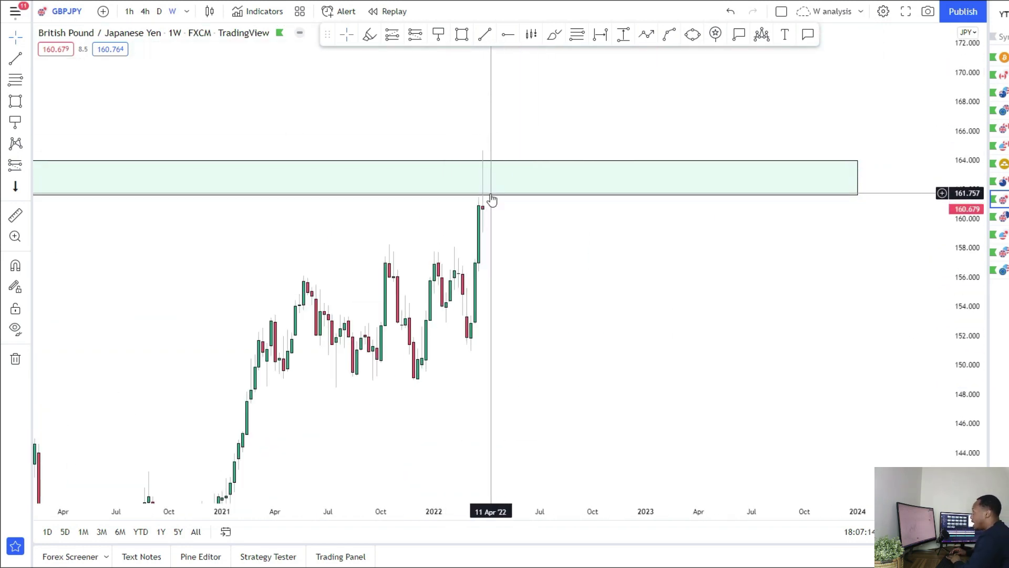
pyautogui.click(491, 197)
pyautogui.press('Delete')
# Step: Switch GBPJPY to the daily timeframe and draw a horizontal ray at about 158.20 starting from 13 October 2021
pyautogui.moveTo(491, 229); pyautogui.dragTo(607, 202)
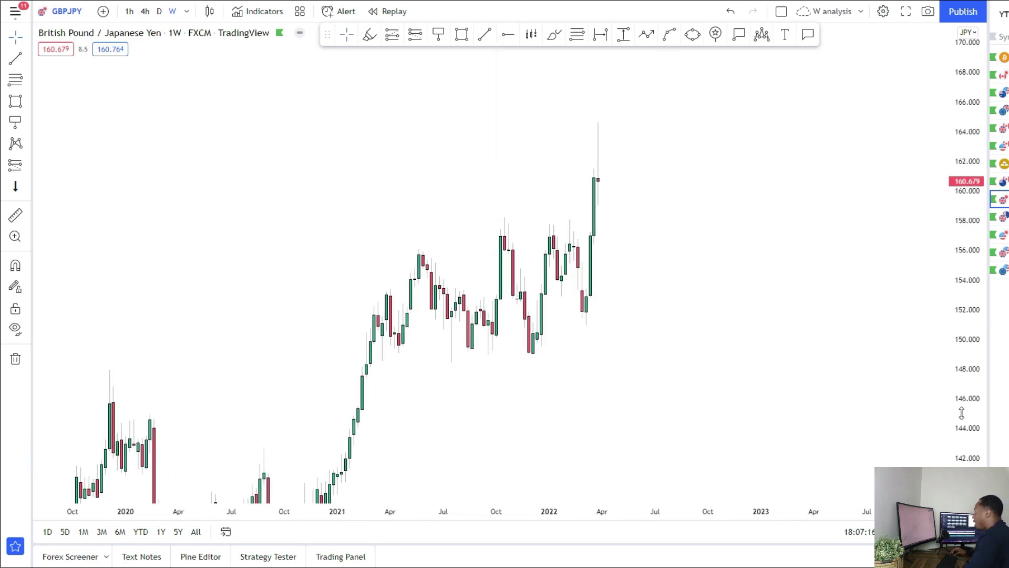
pyautogui.moveTo(962, 413); pyautogui.dragTo(962, 310)
pyautogui.click(159, 11)
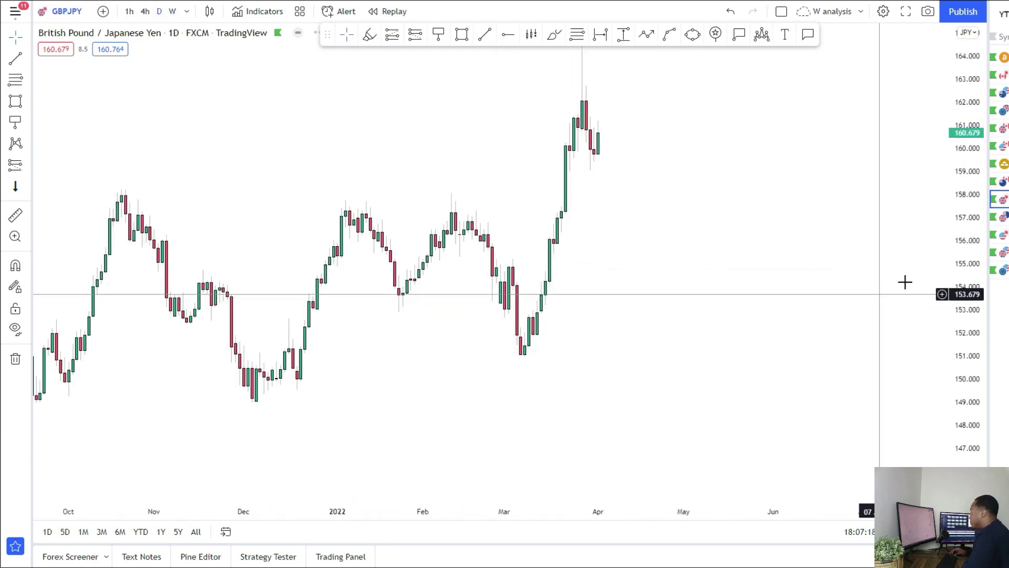
pyautogui.moveTo(968, 341); pyautogui.dragTo(968, 251)
pyautogui.moveTo(528, 245); pyautogui.dragTo(633, 286)
pyautogui.click(507, 35)
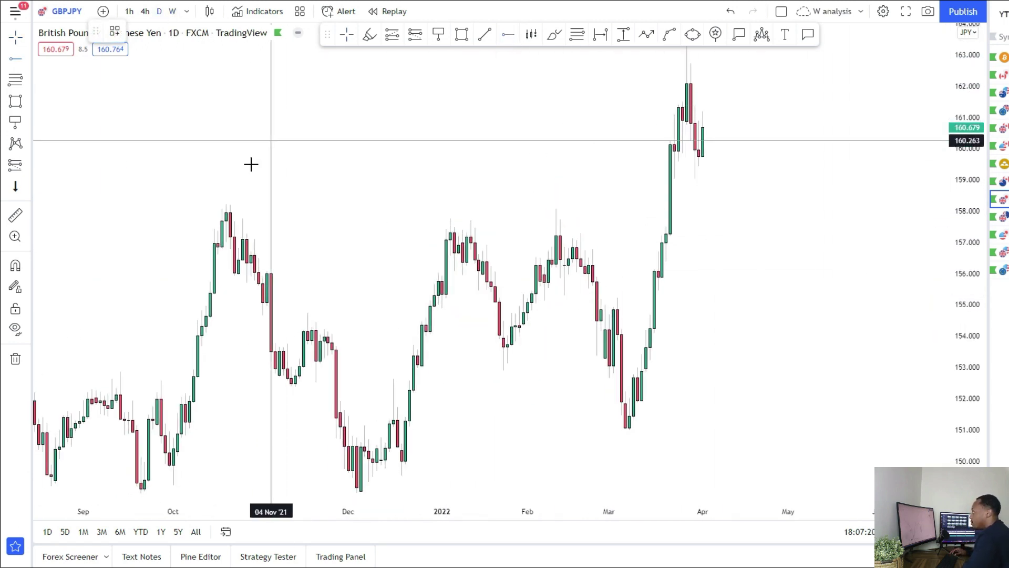
pyautogui.click(204, 205)
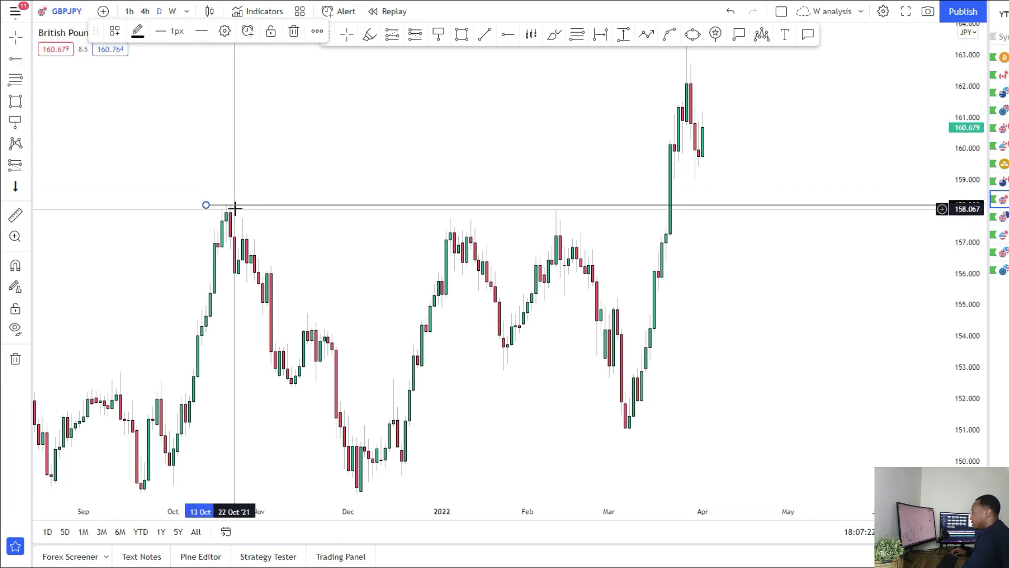
pyautogui.moveTo(683, 299); pyautogui.dragTo(545, 334)
pyautogui.click(560, 143)
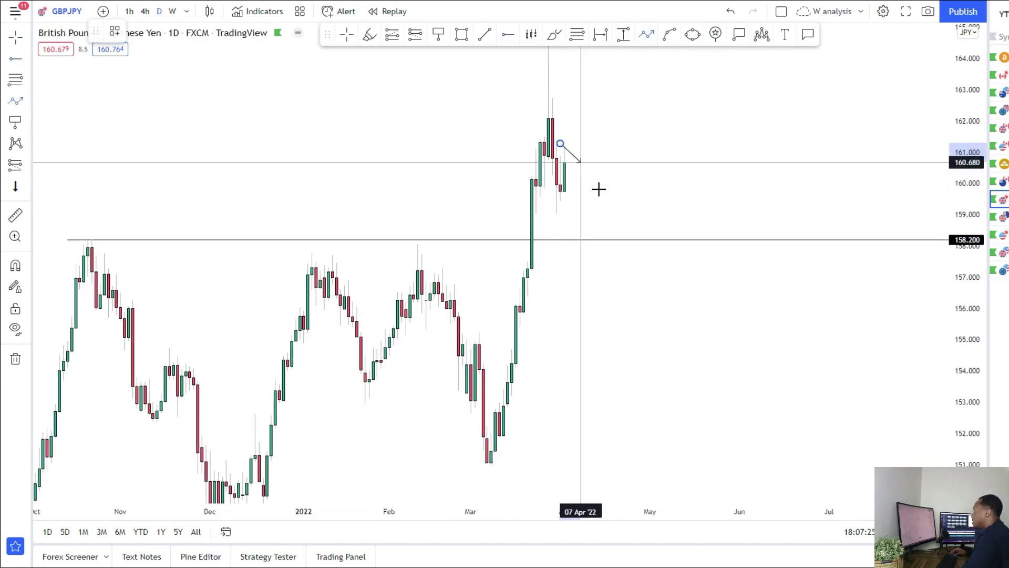
pyautogui.click(617, 241)
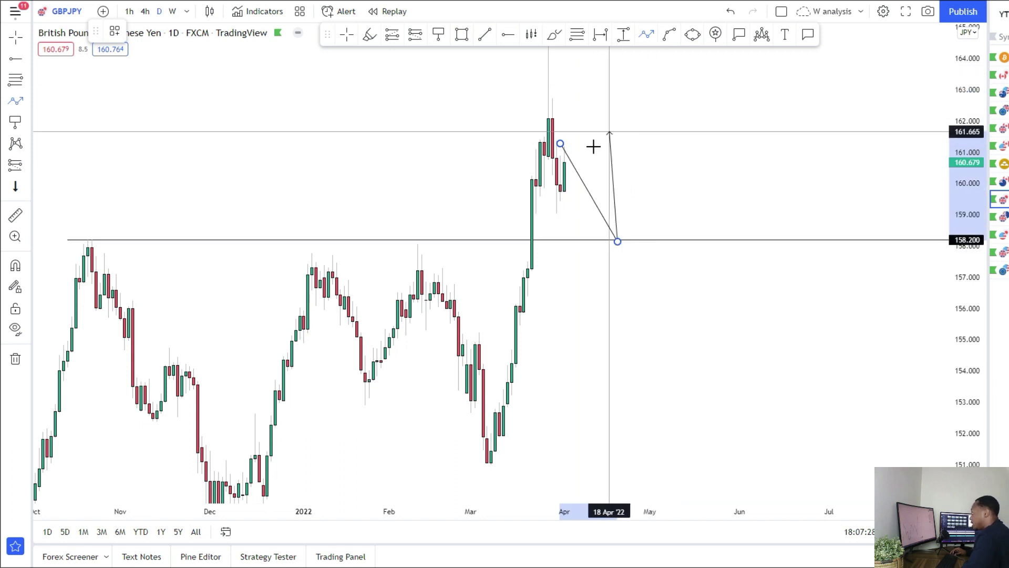
pyautogui.click(646, 301)
pyautogui.press('Escape')
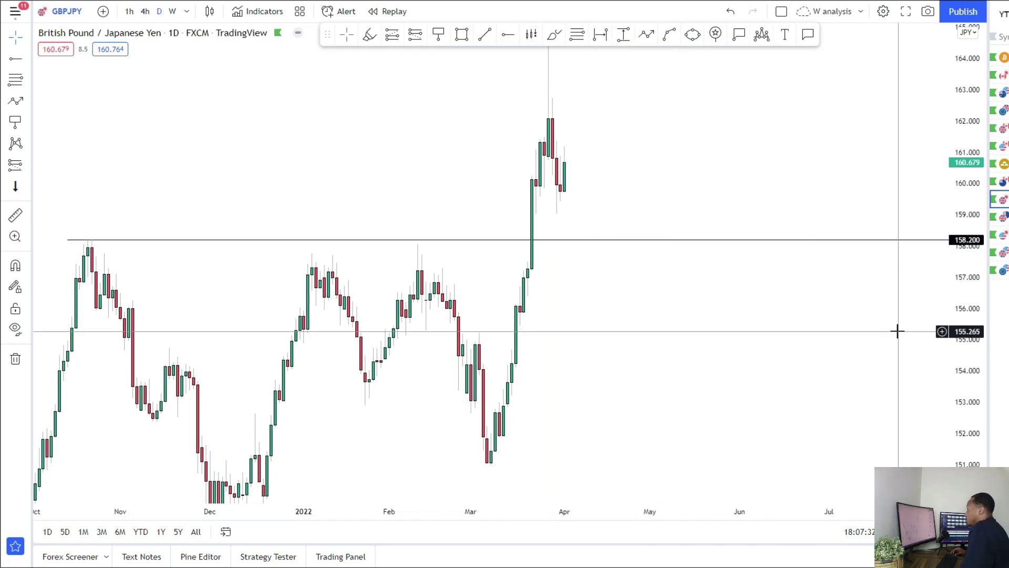
# Step: Switch GBPJPY to the 4-hour timeframe and draw a rectangle zone from about 161.50 to 161.30, extending past current price
pyautogui.moveTo(964, 390); pyautogui.dragTo(964, 318)
pyautogui.moveTo(751, 187); pyautogui.dragTo(830, 320)
pyautogui.scroll(3, 570, 244)
pyautogui.click(145, 11)
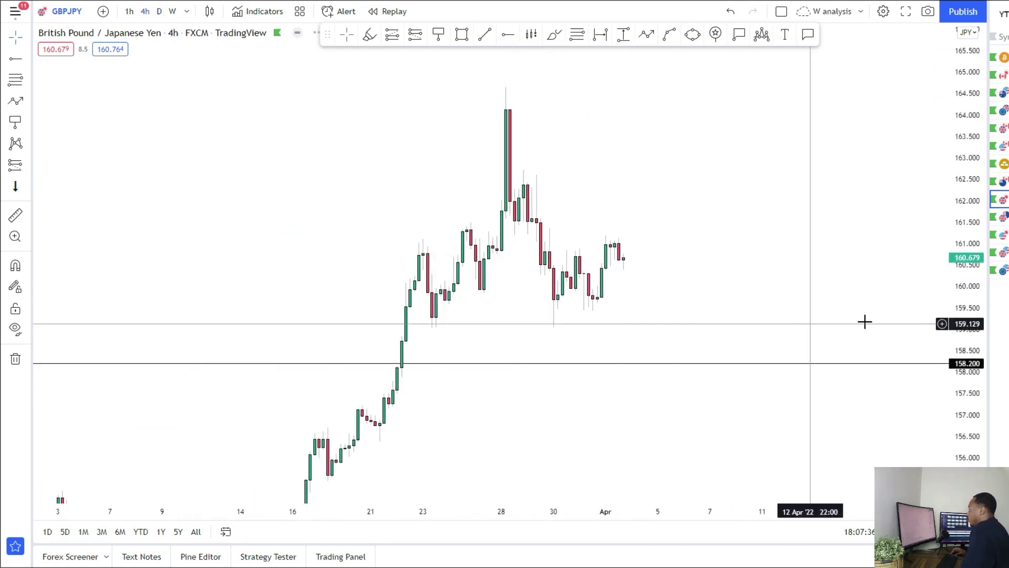
pyautogui.click(462, 35)
pyautogui.click(449, 195)
pyautogui.click(797, 208)
pyautogui.moveTo(728, 269); pyautogui.dragTo(623, 222)
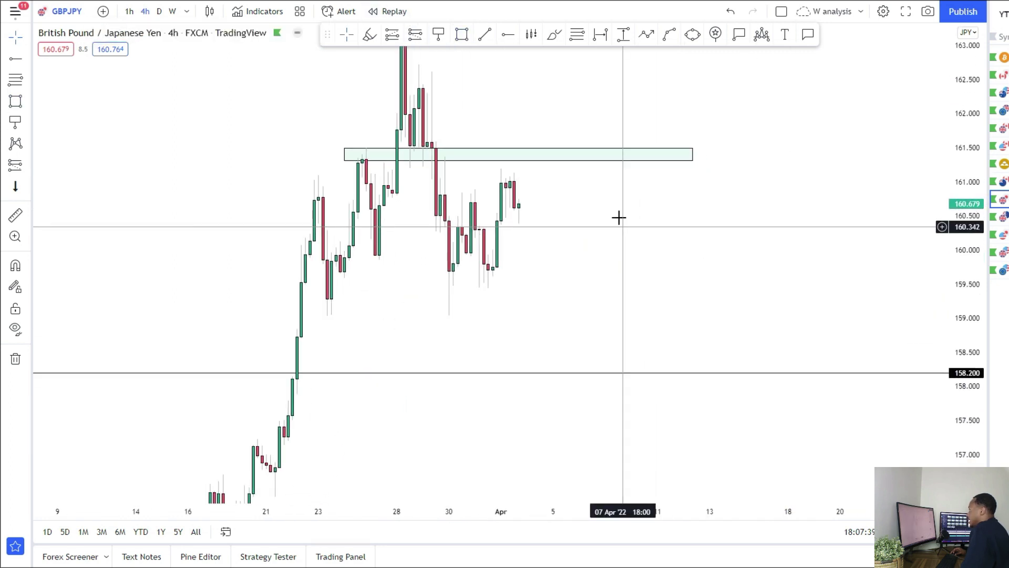
# Step: Draw a projected price path from current price up into the 161.50 zone and down to the 158.20 line
pyautogui.click(654, 34)
pyautogui.click(519, 209)
pyautogui.click(545, 157)
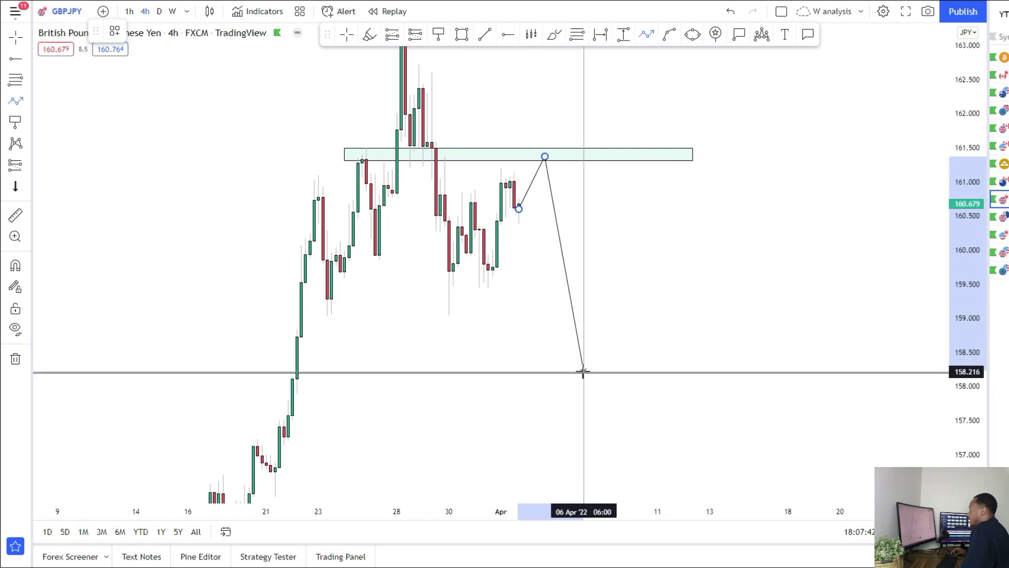
pyautogui.doubleClick(565, 378)
# Step: Place a short position at 161.201 with stop at 161.670 and target at 158.466, and narrow its width
pyautogui.click(28, 167)
pyautogui.click(50, 189)
pyautogui.click(545, 168)
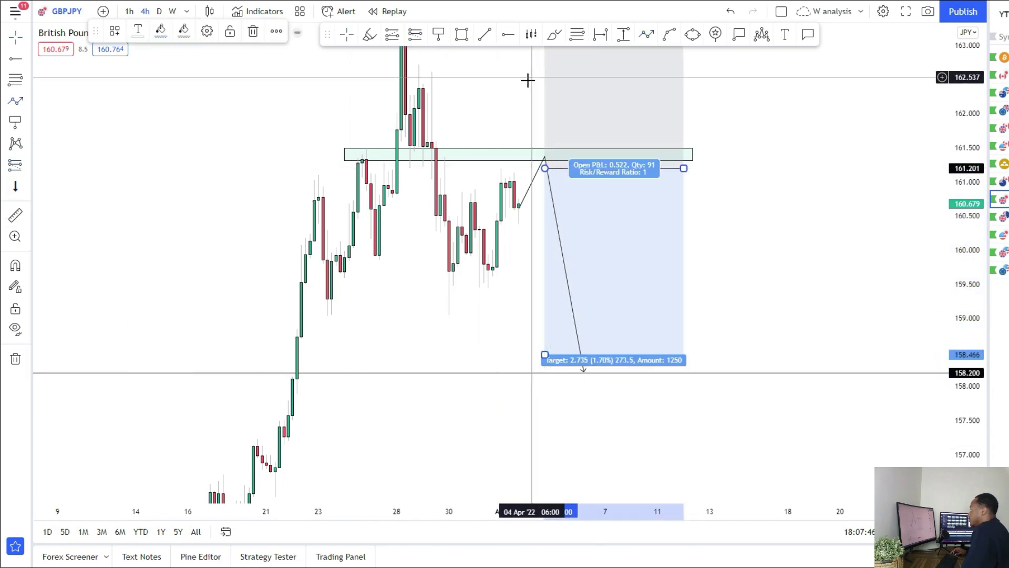
pyautogui.moveTo(531, 79); pyautogui.dragTo(517, 181)
pyautogui.moveTo(529, 88); pyautogui.dragTo(509, 240)
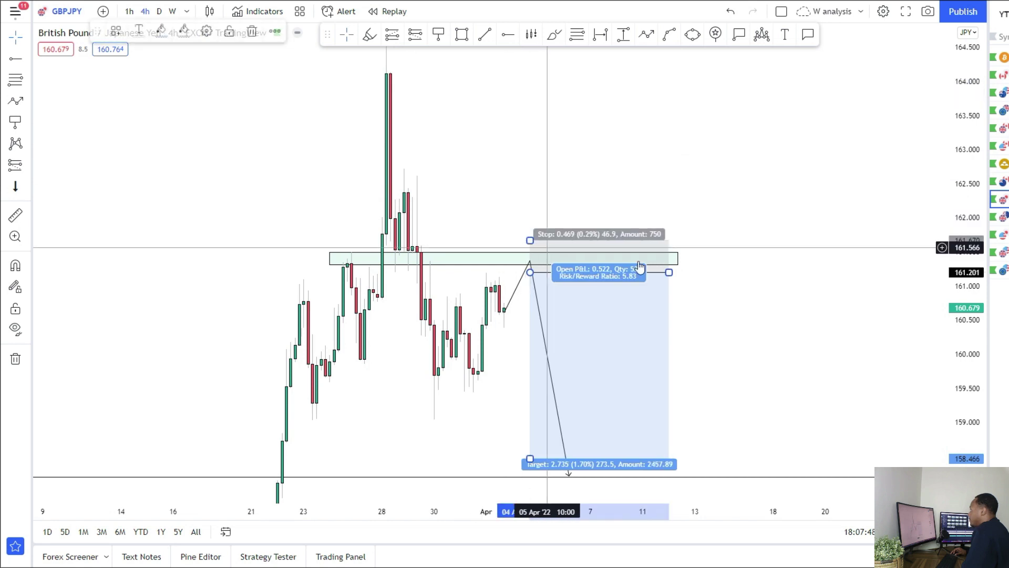
pyautogui.moveTo(669, 272); pyautogui.dragTo(581, 273)
pyautogui.moveTo(654, 290); pyautogui.dragTo(638, 167)
# Step: Draw a thin rectangle zone under the recent lows at about 159.65, from 23 March to 11 April 2022
pyautogui.click(461, 34)
pyautogui.click(306, 254)
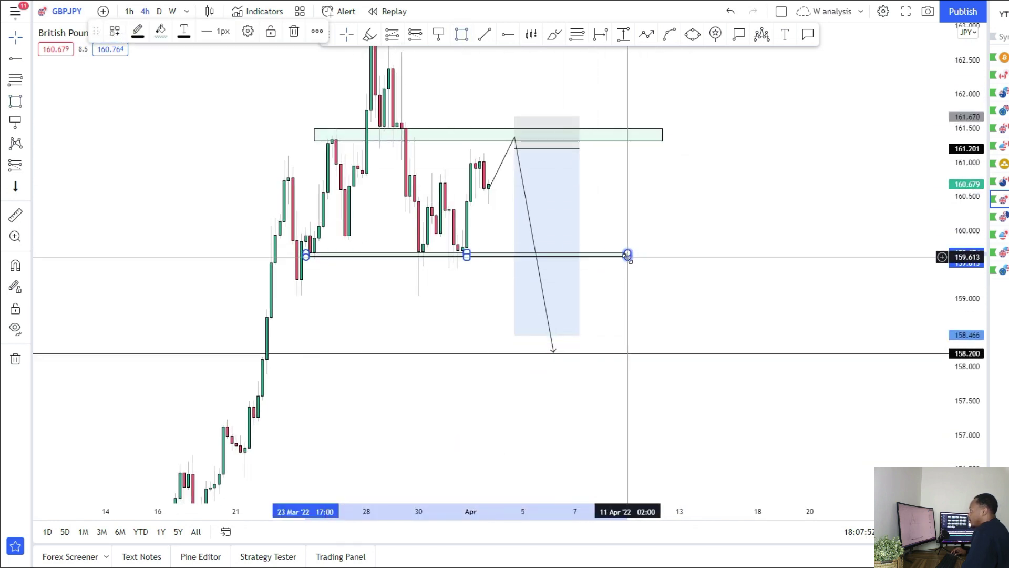
pyautogui.click(628, 255)
# Step: Move the short position's target to 158.242 and its stop to 161.878
pyautogui.moveTo(514, 334); pyautogui.dragTo(513, 344)
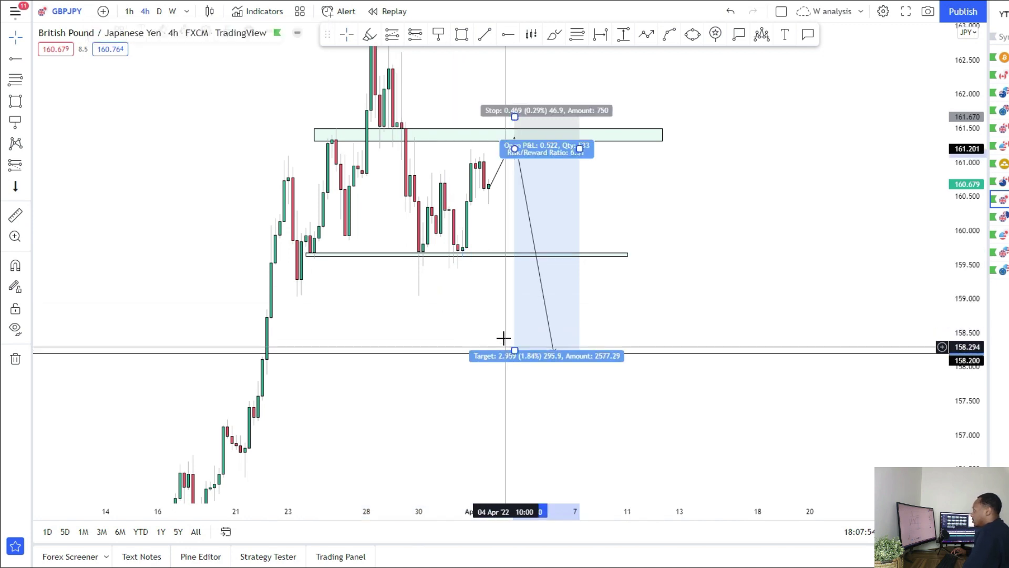
pyautogui.moveTo(515, 117); pyautogui.dragTo(518, 102)
pyautogui.click(402, 330)
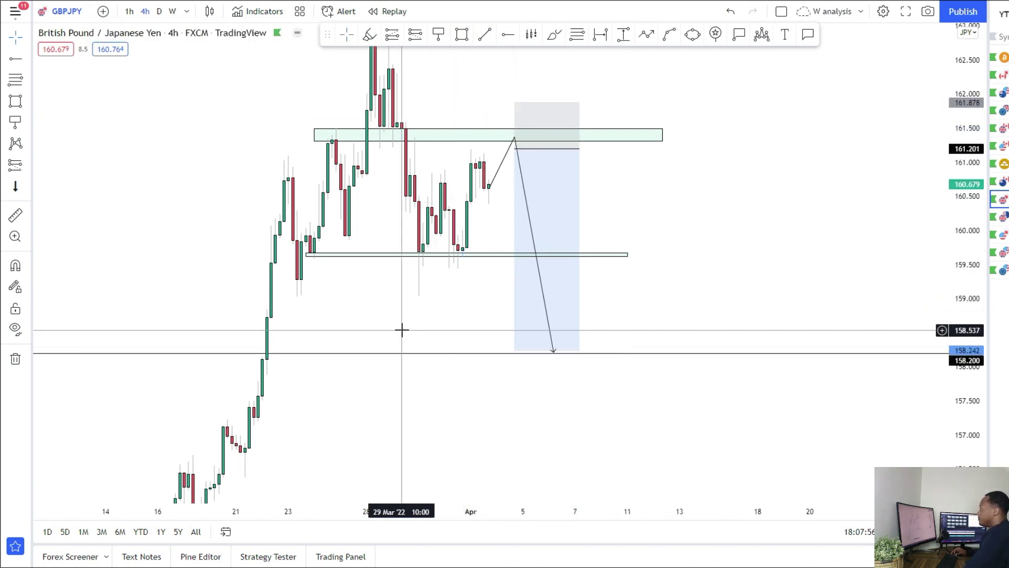
# Step: Draw a second bearish path retesting the thin support zone from below and falling to the 158.20 line
pyautogui.moveTo(695, 215); pyautogui.dragTo(678, 233)
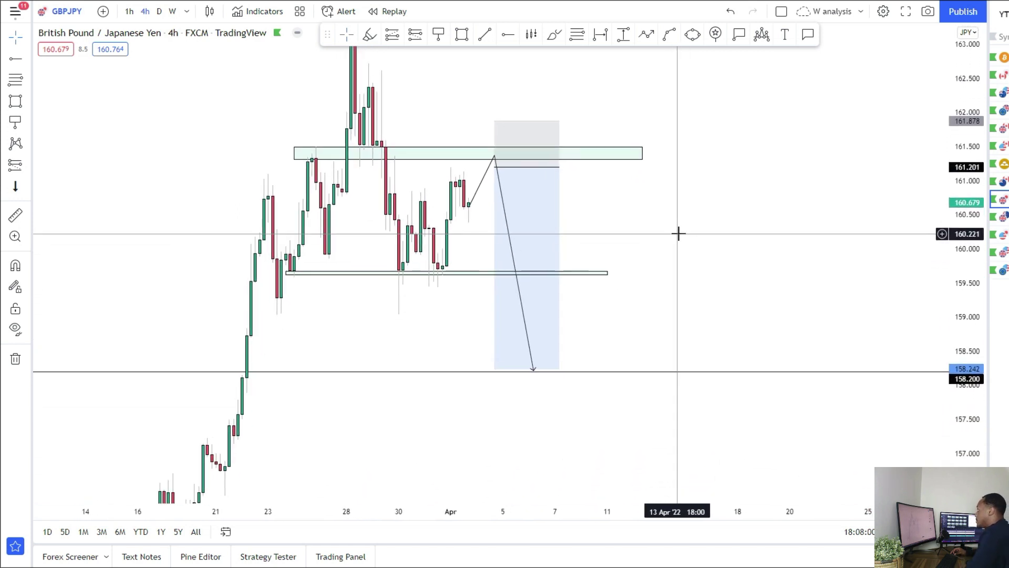
pyautogui.click(573, 302)
pyautogui.click(581, 275)
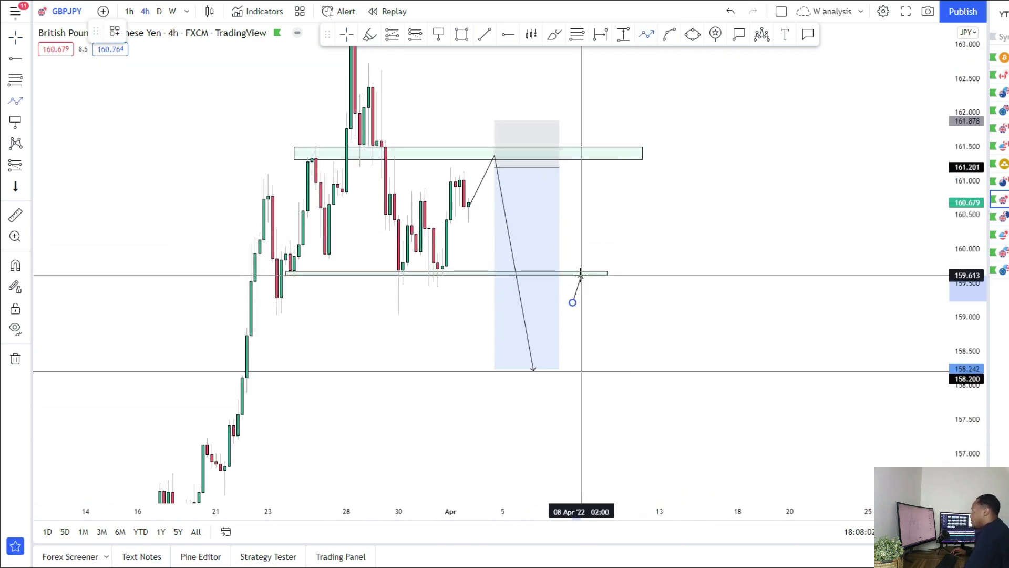
pyautogui.doubleClick(602, 368)
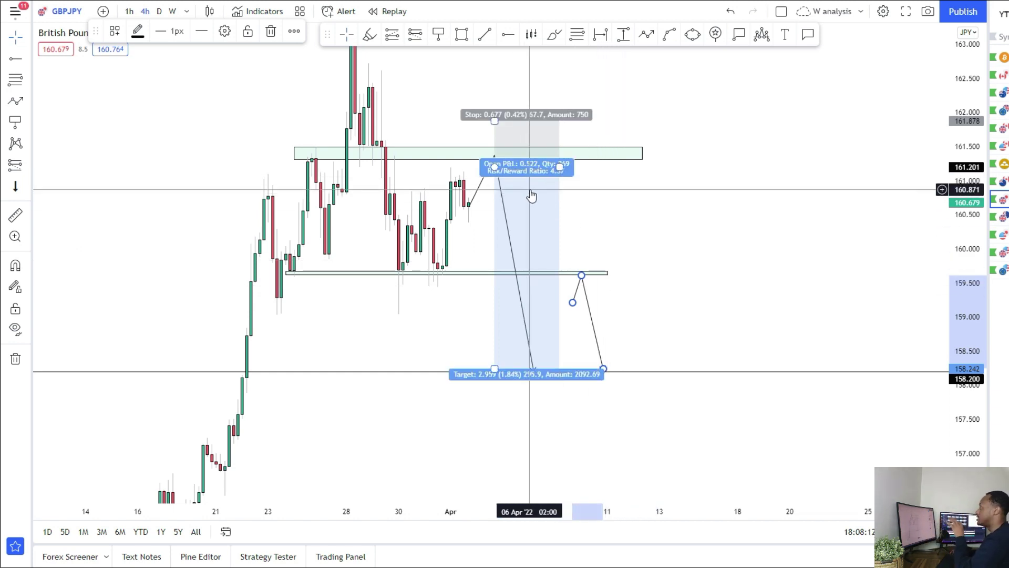
# Step: Draw a bullish path breaking above the 161.50 zone, retesting it twice, and rising to about 164.20
pyautogui.moveTo(640, 223); pyautogui.dragTo(610, 314)
pyautogui.click(646, 35)
pyautogui.click(551, 279)
pyautogui.click(573, 217)
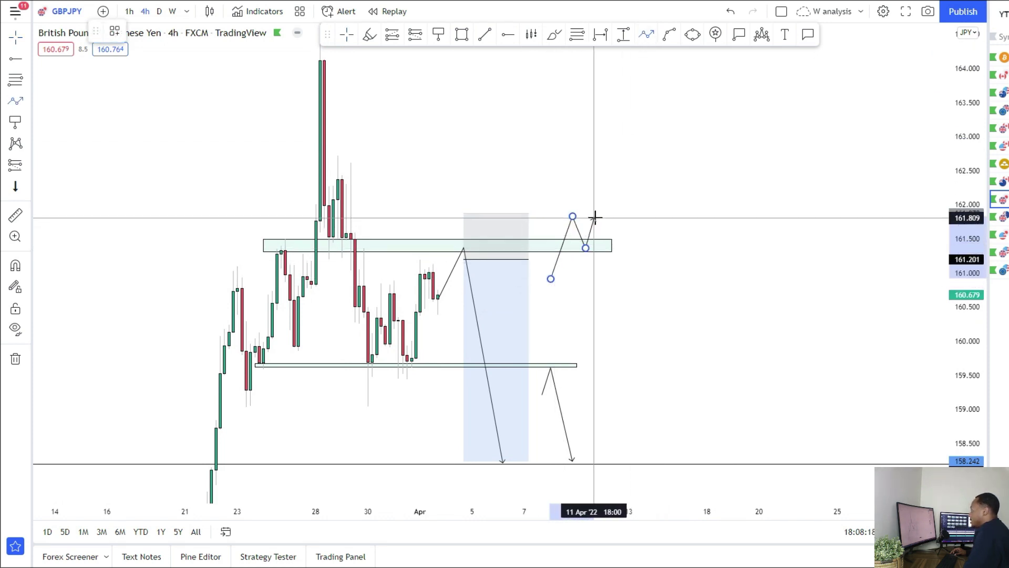
pyautogui.click(607, 246)
pyautogui.doubleClick(633, 53)
# Step: Draw a rectangle zone over the late-March spike high from about 164.75 to 164.13, extending past the bullish path
pyautogui.moveTo(464, 77); pyautogui.dragTo(451, 189)
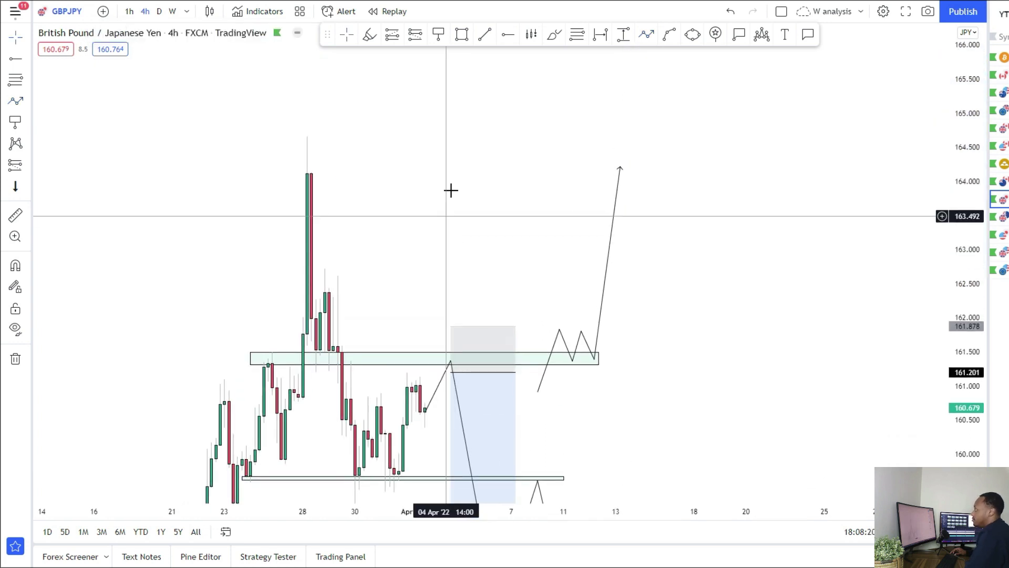
pyautogui.click(690, 175)
pyautogui.moveTo(698, 296); pyautogui.dragTo(689, 181)
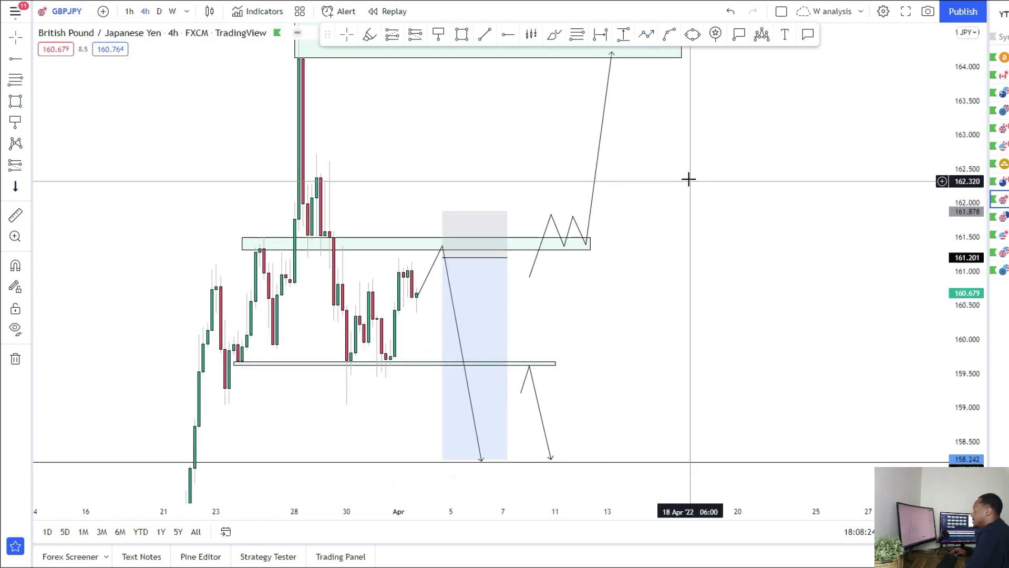
# Step: Place a long position at 161.513 with stop at 161.062 and target at 164.186 along the bullish path
pyautogui.click(28, 166)
pyautogui.click(63, 165)
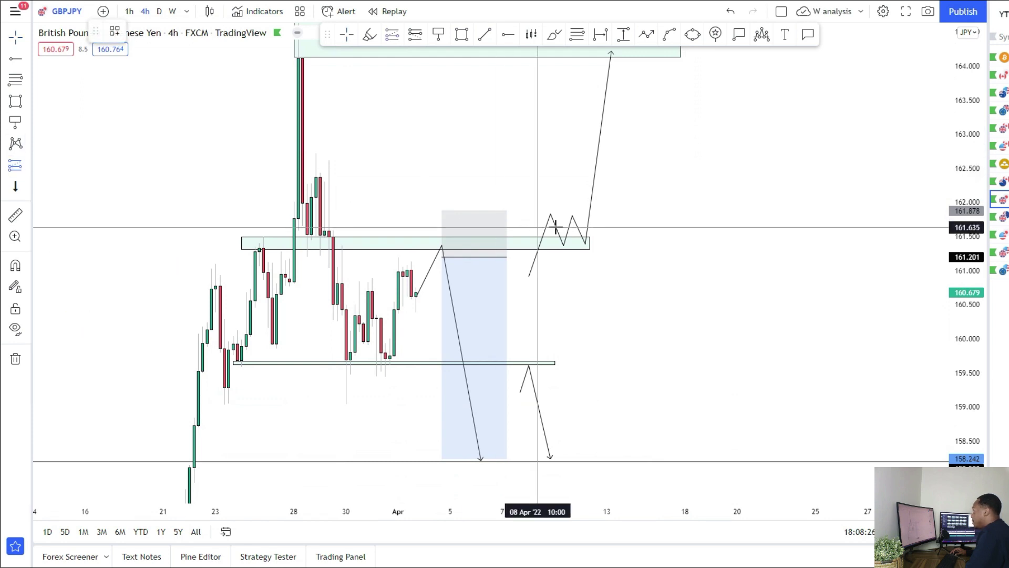
pyautogui.click(576, 236)
pyautogui.moveTo(576, 391); pyautogui.dragTo(576, 266)
pyautogui.moveTo(715, 235)
pyautogui.mouseDown()
pyautogui.moveTo(664, 236)
pyautogui.moveTo(691, 286)
pyautogui.mouseUp()
pyautogui.moveTo(564, 129); pyautogui.dragTo(563, 104)
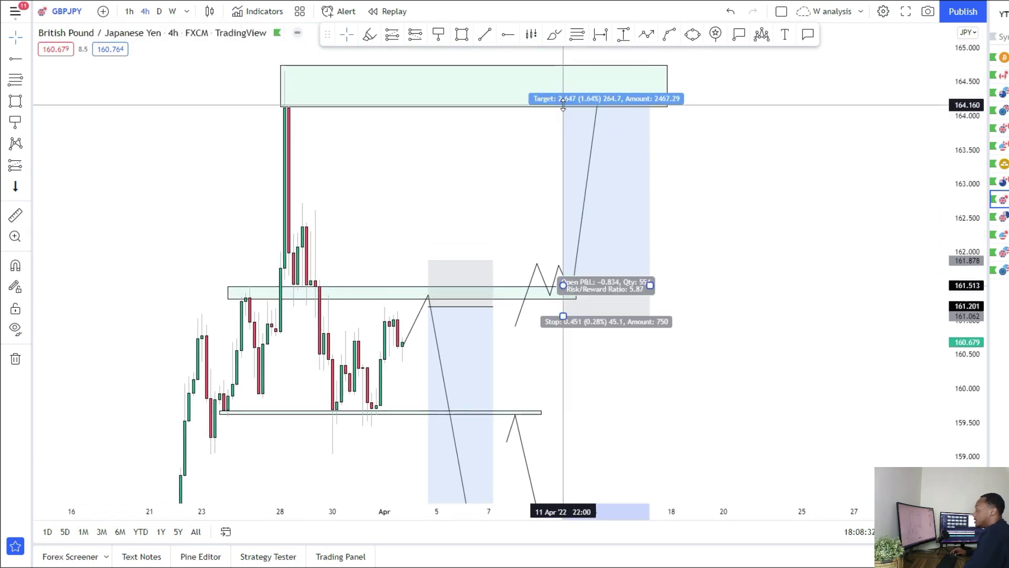
# Step: Mark highlighter dots on the earlier high in the 161.50 zone, the spike high, and the projected retest
pyautogui.moveTo(455, 171); pyautogui.dragTo(489, 94)
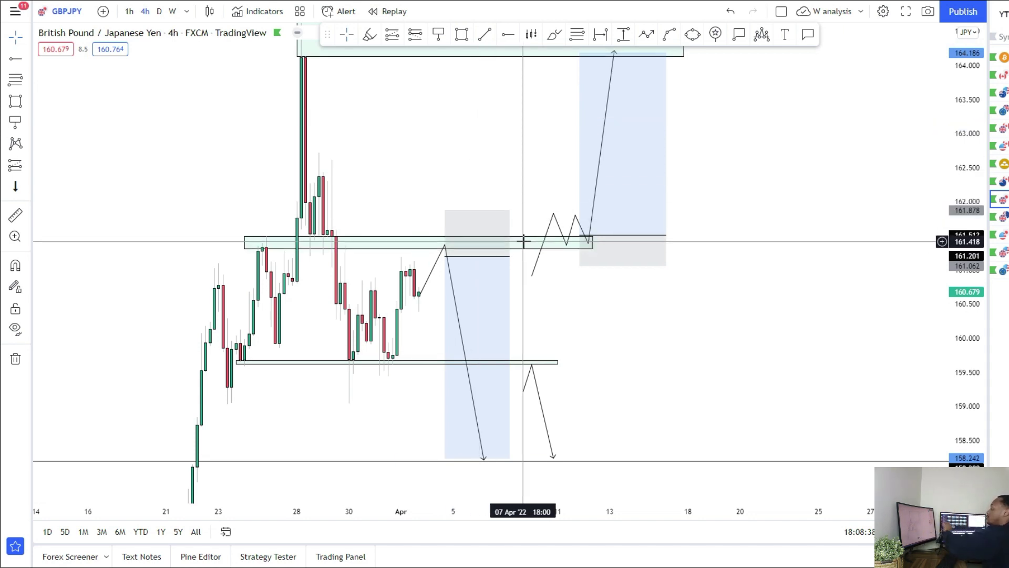
pyautogui.moveTo(736, 192); pyautogui.dragTo(732, 230)
pyautogui.moveTo(722, 284); pyautogui.dragTo(742, 196)
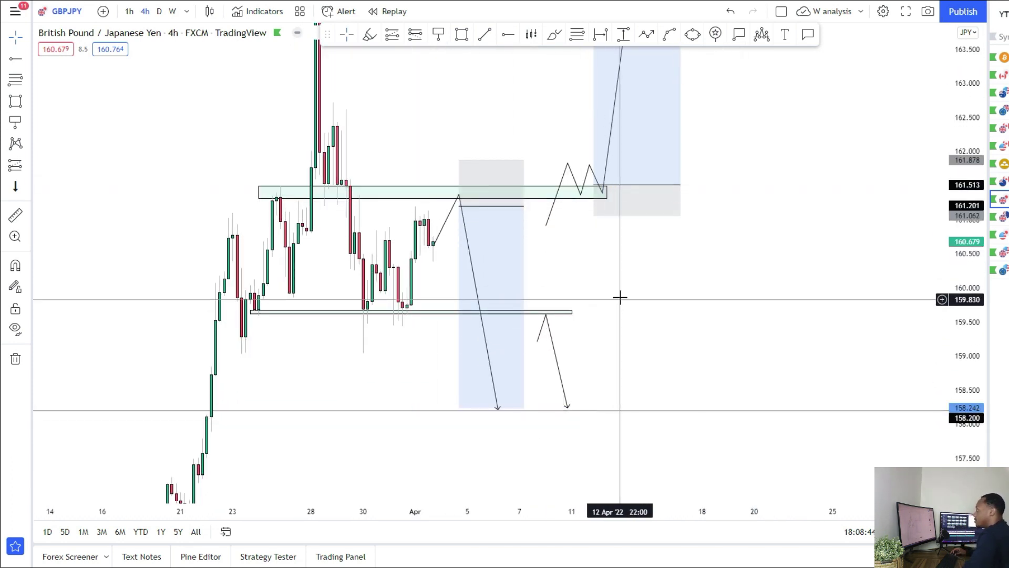
pyautogui.moveTo(633, 303); pyautogui.dragTo(656, 392)
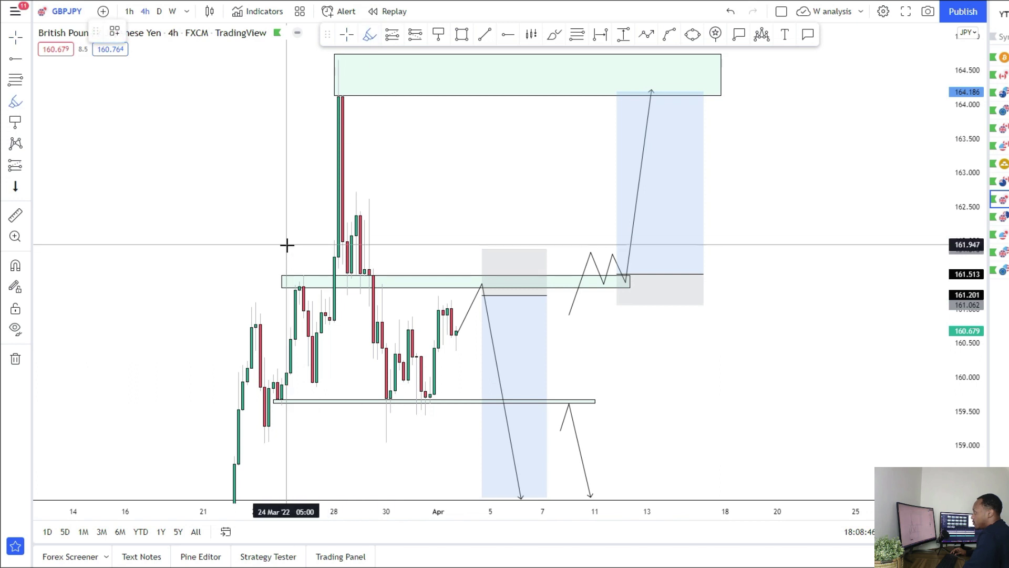
pyautogui.click(303, 275)
pyautogui.moveTo(953, 209); pyautogui.dragTo(951, 296)
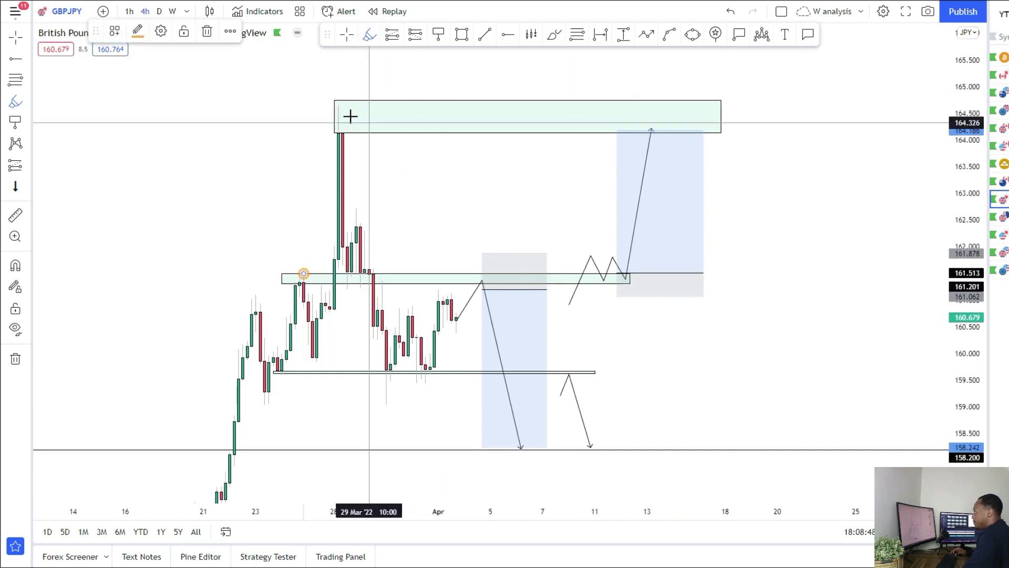
pyautogui.click(336, 107)
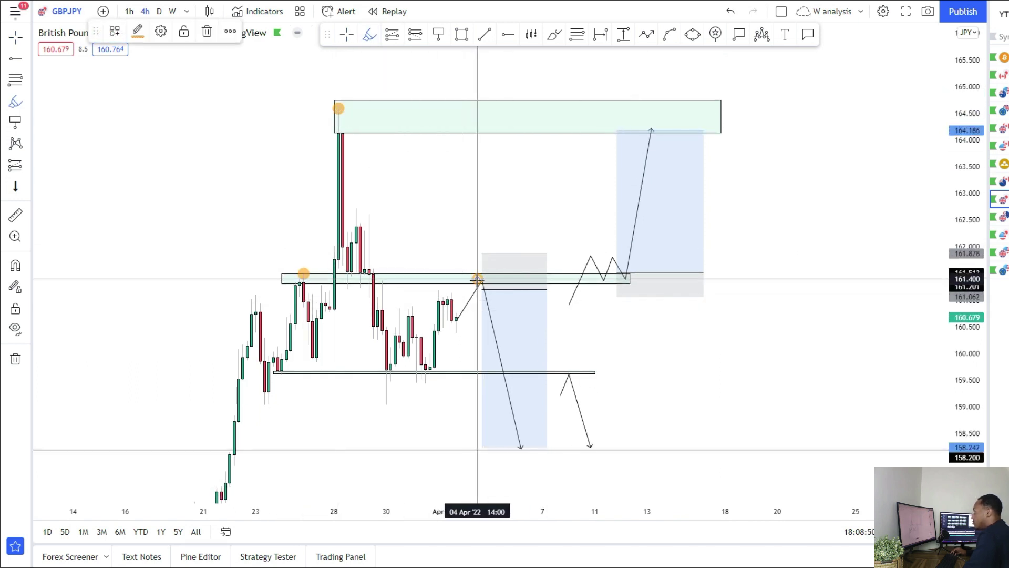
pyautogui.press('Escape')
pyautogui.moveTo(458, 292); pyautogui.dragTo(466, 197)
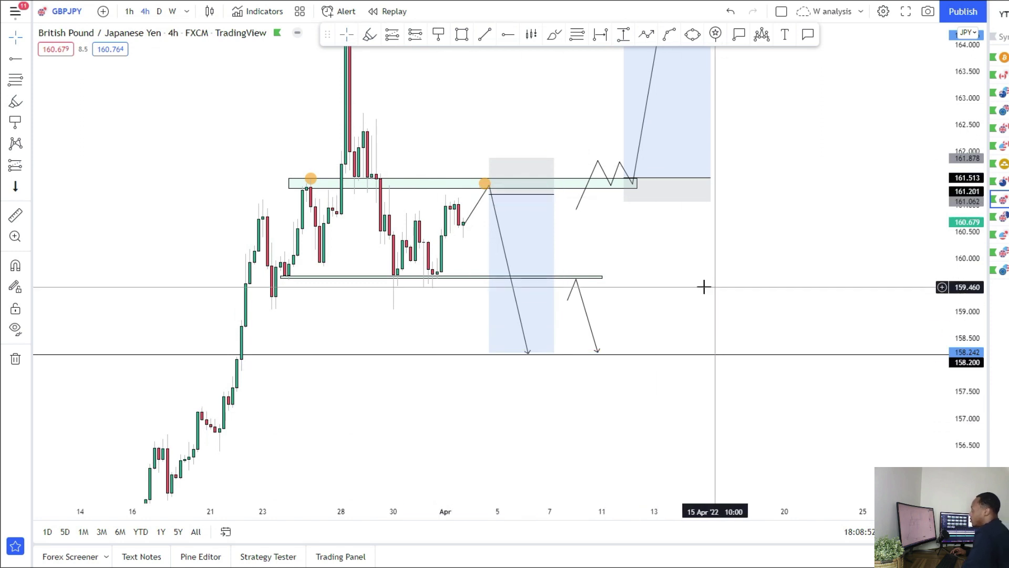
pyautogui.moveTo(693, 285); pyautogui.dragTo(701, 325)
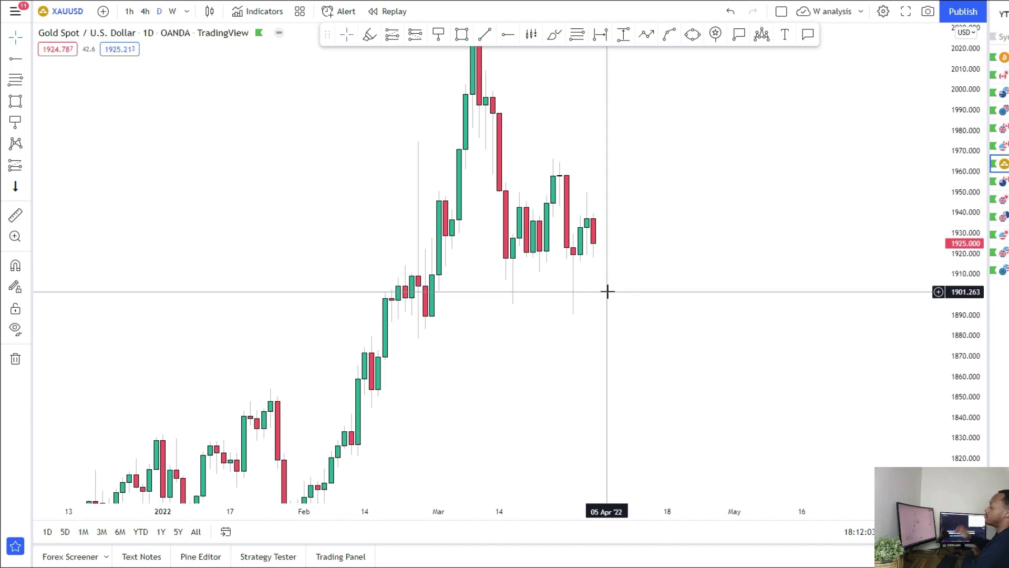
# Step: Switch XAUUSD to the 4-hour timeframe and draw a rectangle zone from about 1948 to 1945, starting in early March
pyautogui.click(145, 12)
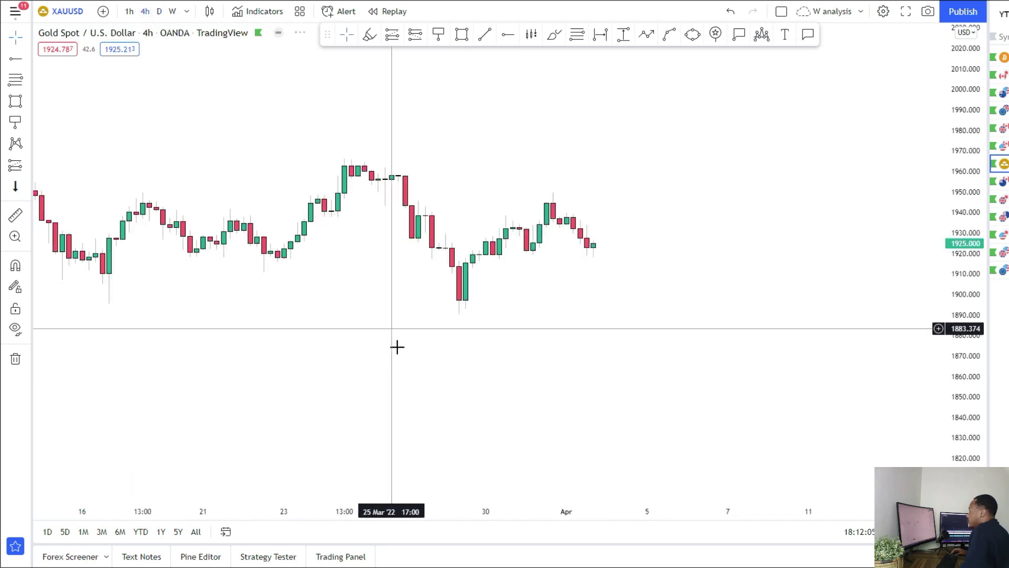
pyautogui.moveTo(823, 368); pyautogui.dragTo(555, 363)
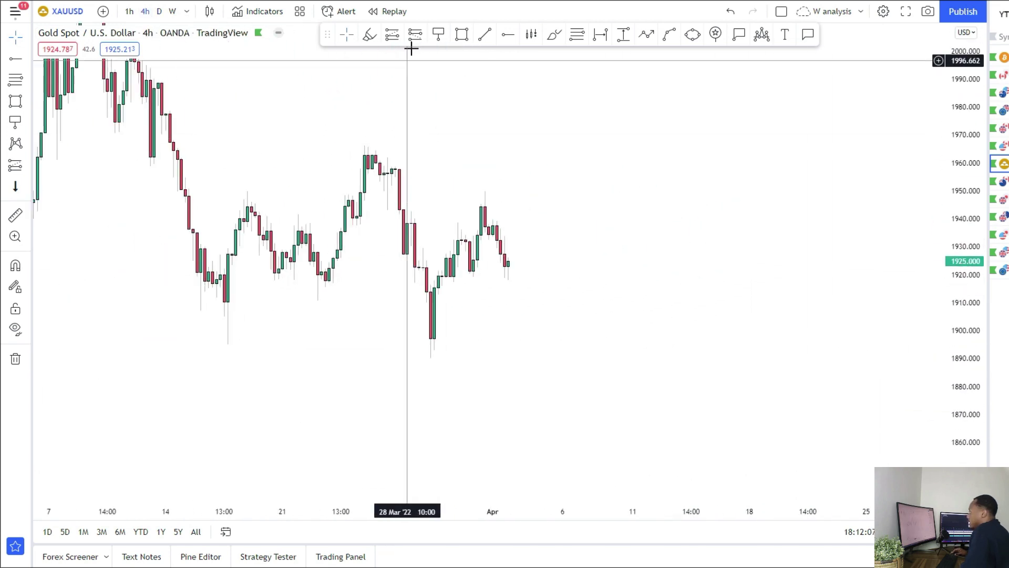
pyautogui.click(461, 34)
pyautogui.scroll(-2, 307, 235)
pyautogui.moveTo(58, 197); pyautogui.dragTo(738, 205)
pyautogui.moveTo(423, 182); pyautogui.dragTo(478, 207)
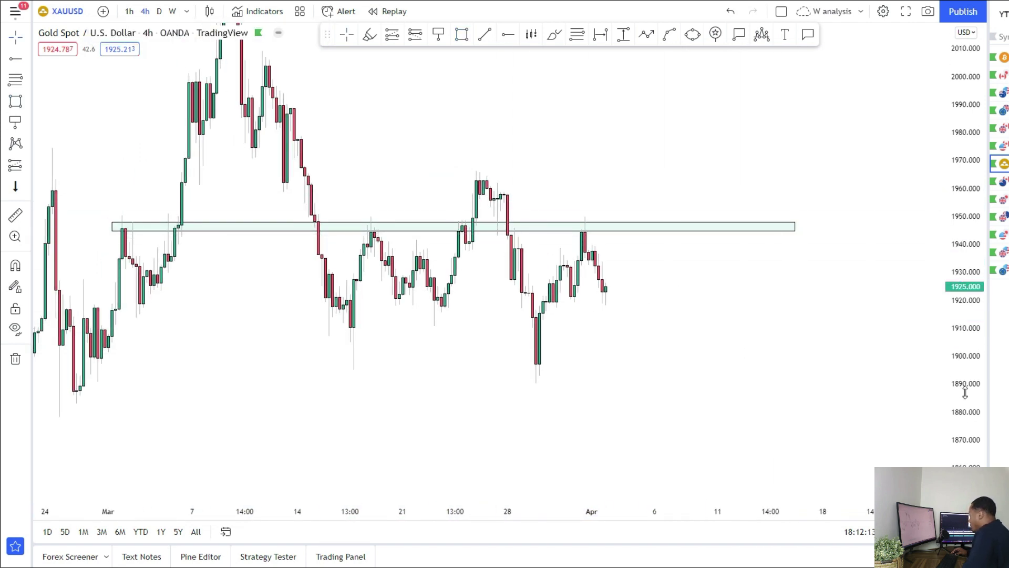
# Step: Draw a XAUUSD support rectangle zone from about 1920 to 1917.5, from early March past current price
pyautogui.moveTo(965, 393); pyautogui.dragTo(965, 326)
pyautogui.moveTo(610, 381); pyautogui.dragTo(683, 379)
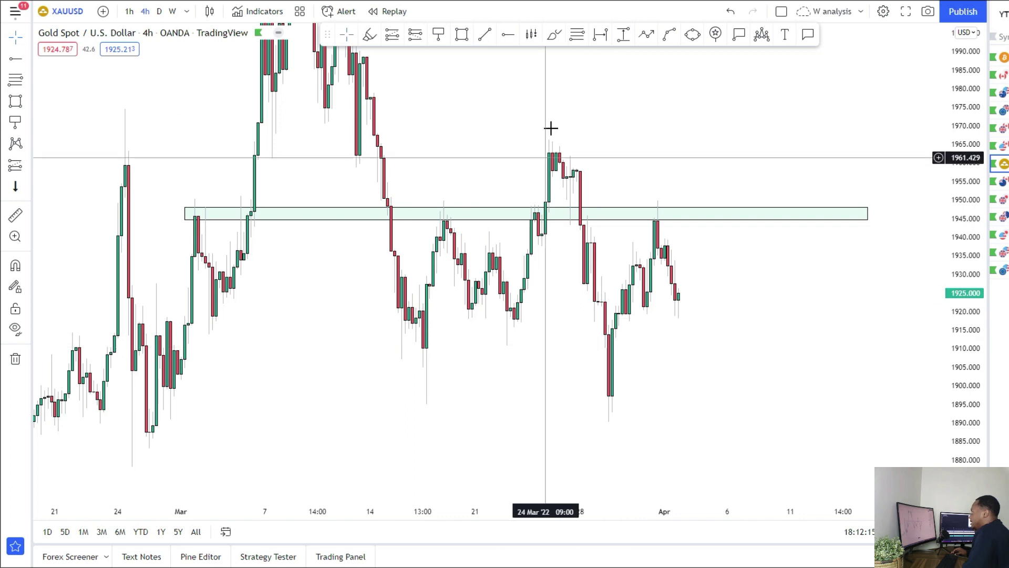
pyautogui.click(459, 35)
pyautogui.moveTo(205, 312); pyautogui.dragTo(843, 320)
pyautogui.moveTo(752, 415); pyautogui.dragTo(666, 367)
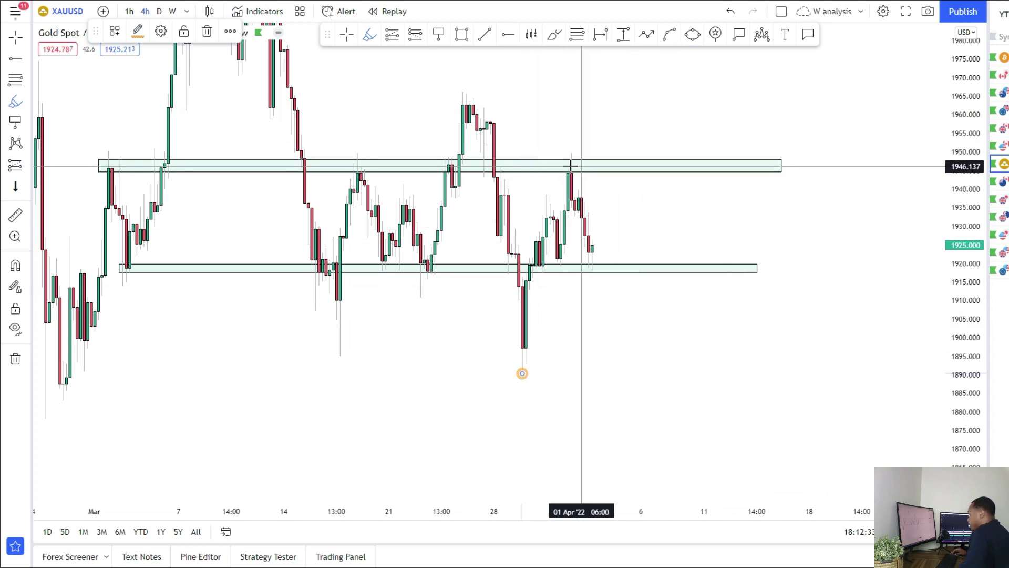
# Step: Highlight the upper XAUUSD zone around 1946 above current price, and undo the stroke
pyautogui.moveTo(514, 167); pyautogui.dragTo(687, 170)
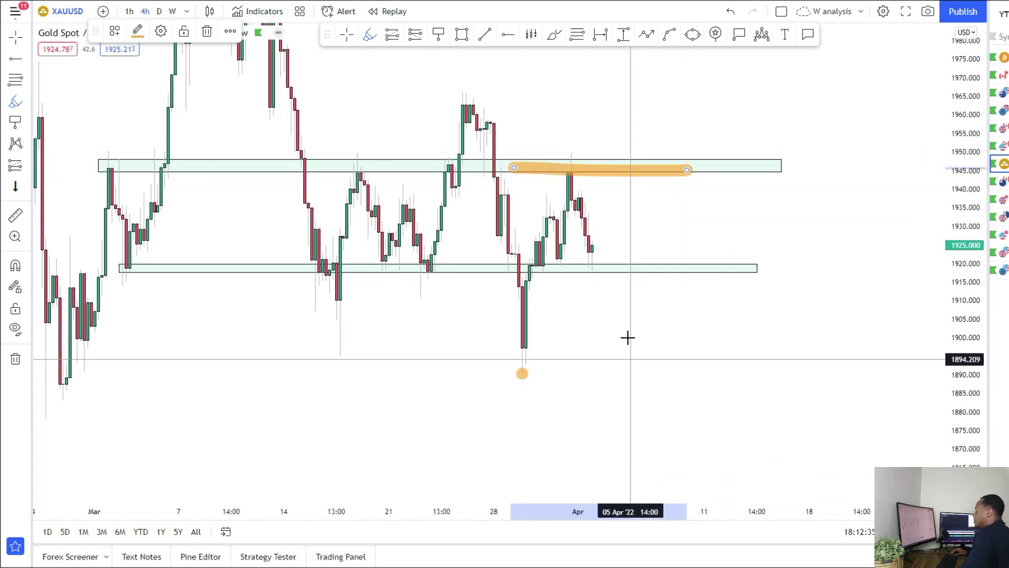
pyautogui.click(730, 11)
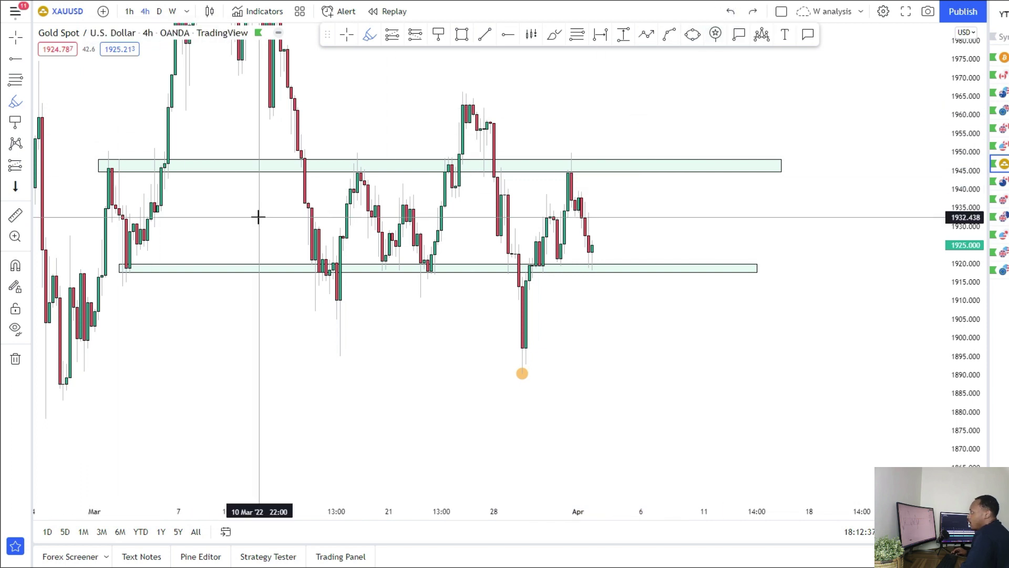
# Step: Switch XAUUSD to the daily timeframe with both zones and the recent rally in view
pyautogui.click(158, 11)
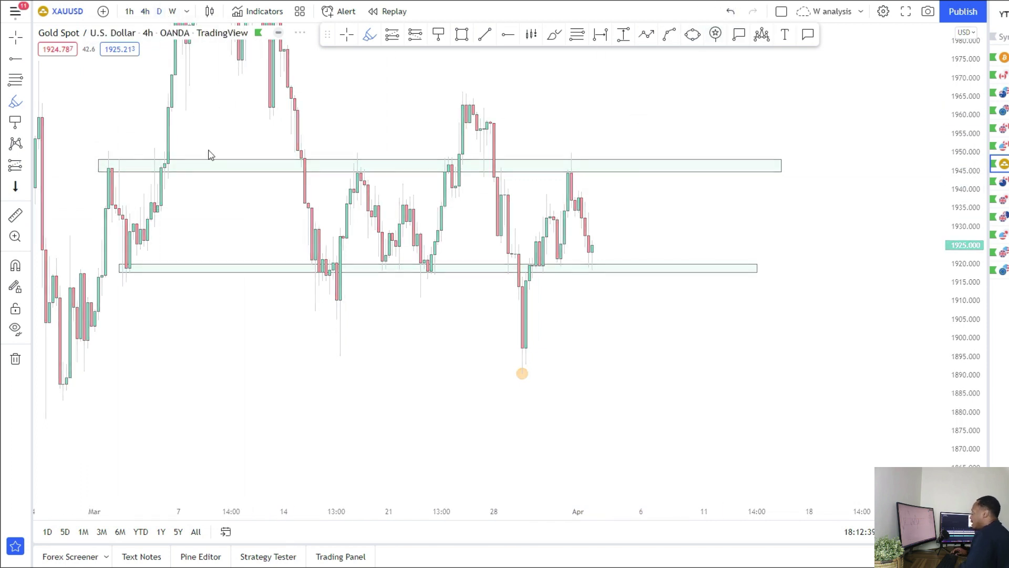
pyautogui.moveTo(958, 237); pyautogui.dragTo(958, 315)
pyautogui.scroll(2, 575, 282)
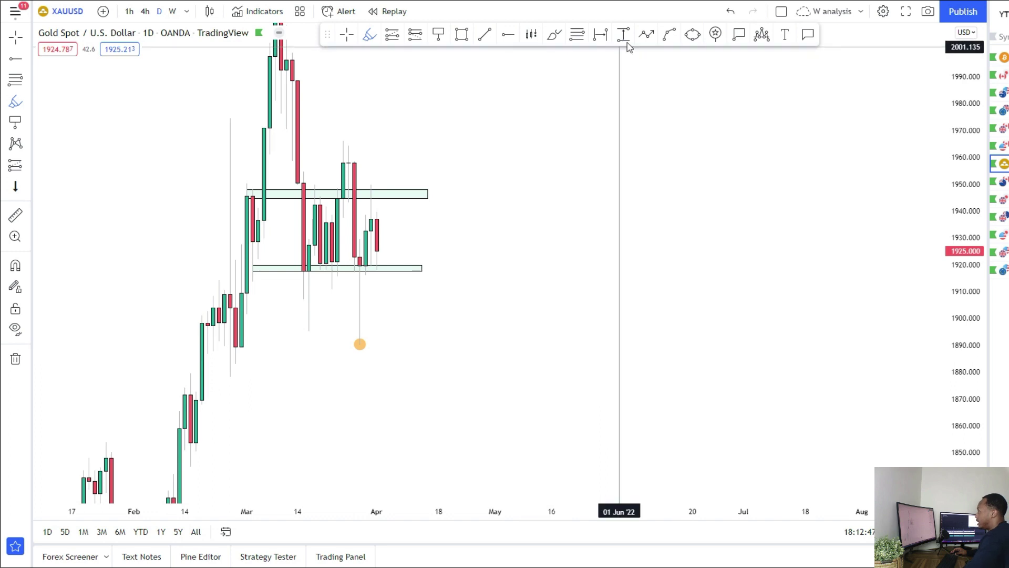
# Step: Switch XAUUSD to the weekly timeframe with price action back to the 2020 highs in view
pyautogui.click(646, 36)
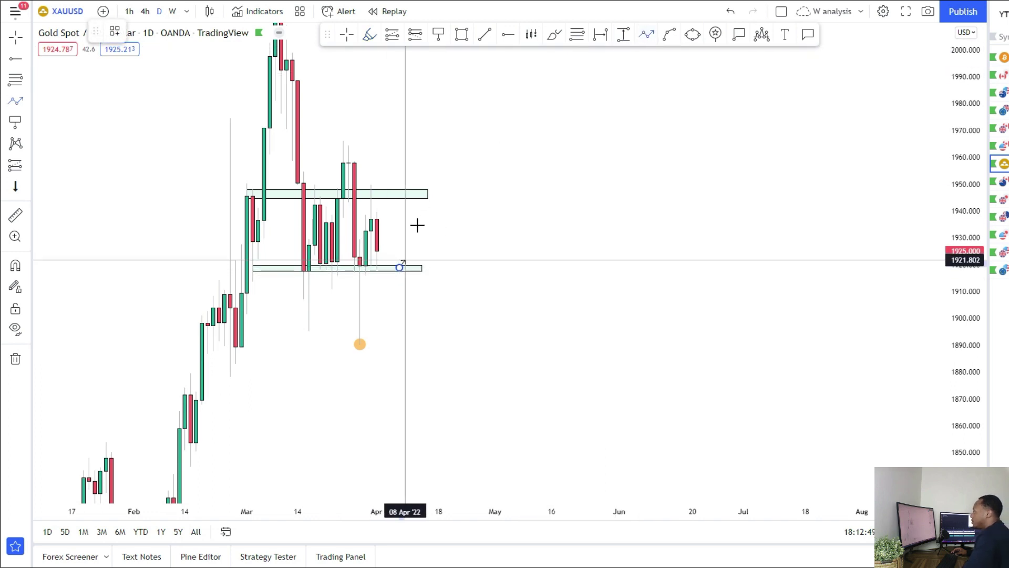
pyautogui.press('Escape')
pyautogui.click(172, 11)
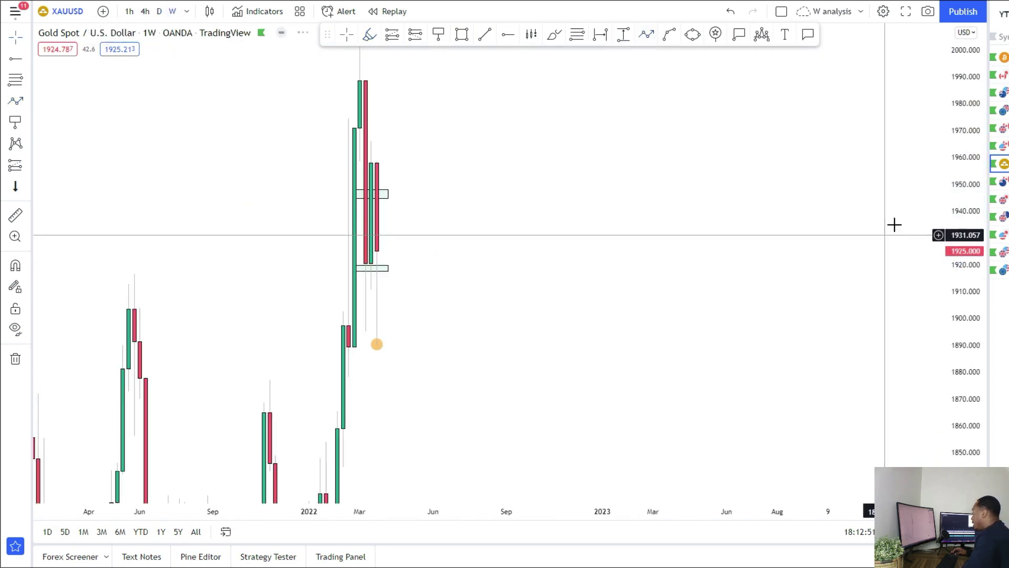
pyautogui.moveTo(965, 156); pyautogui.dragTo(964, 400)
pyautogui.scroll(-3, 399, 363)
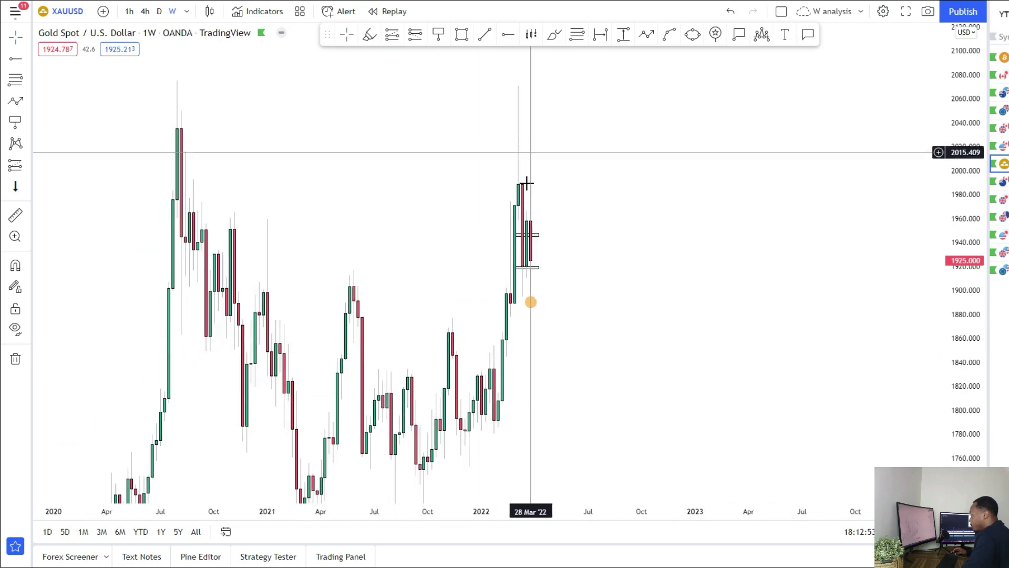
# Step: Try to draw a weekly XAUUSD rectangle zone from about 1917 to 1903, starting in May 2021
pyautogui.click(461, 34)
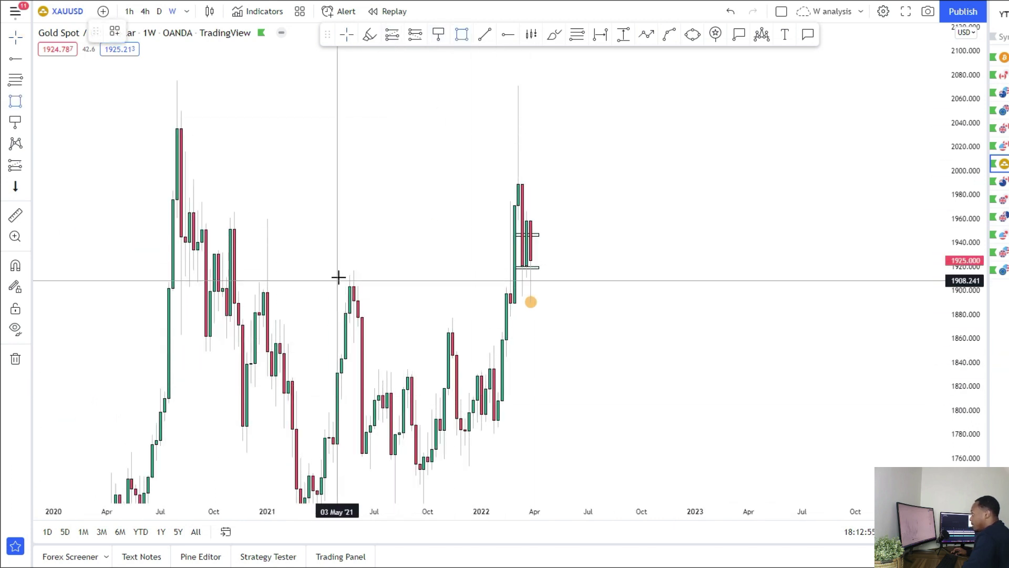
pyautogui.click(345, 270)
pyautogui.click(864, 284)
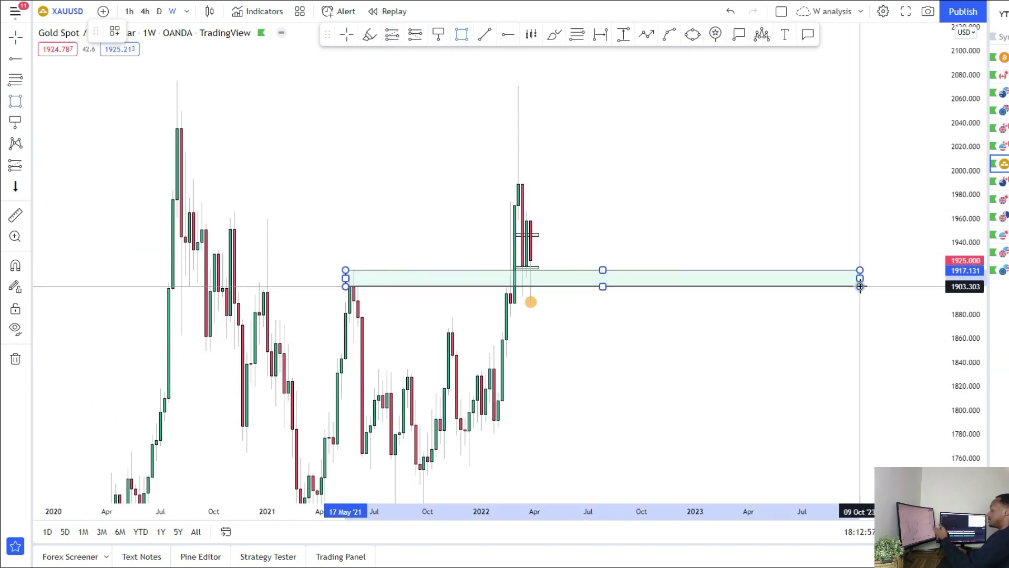
pyautogui.press('Escape')
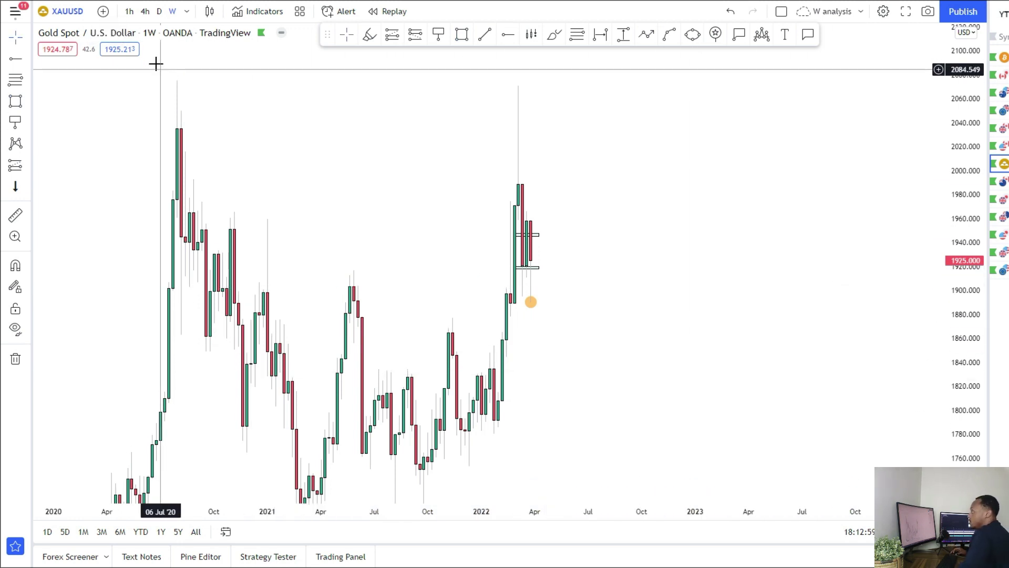
# Step: Return XAUUSD to the daily timeframe and examine recent price action around the two existing zones
pyautogui.click(159, 12)
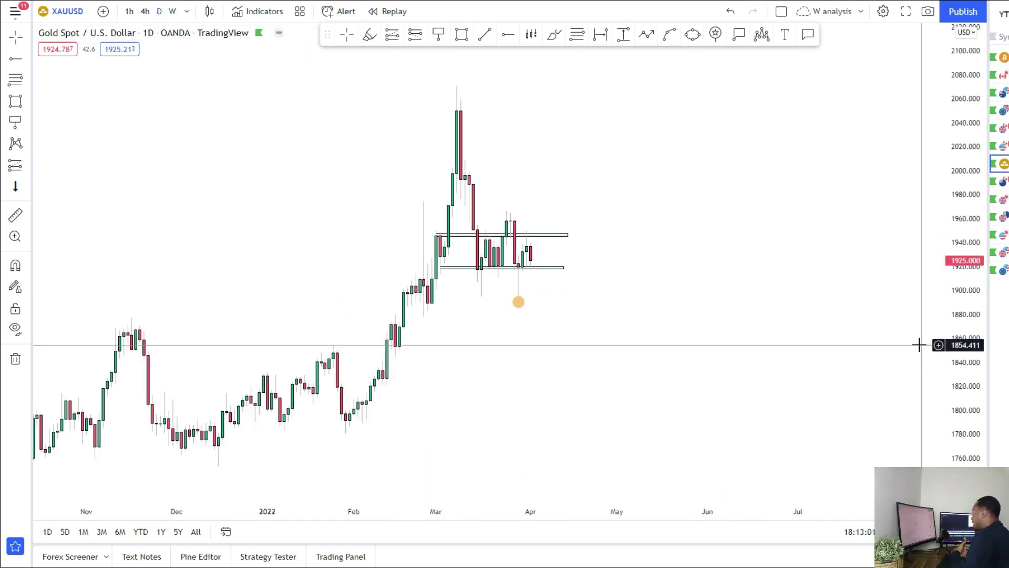
pyautogui.moveTo(960, 419); pyautogui.dragTo(745, 307)
pyautogui.click(530, 269)
pyautogui.click(550, 209)
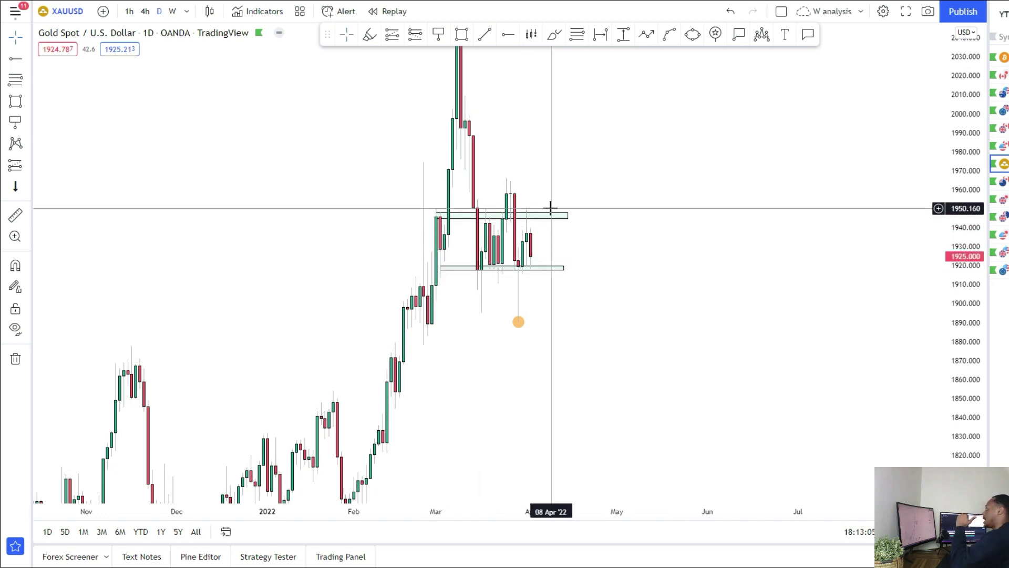
pyautogui.moveTo(615, 349); pyautogui.dragTo(651, 302)
pyautogui.scroll(2, 598, 279)
pyautogui.moveTo(598, 278); pyautogui.dragTo(678, 334)
pyautogui.scroll(2, 798, 317)
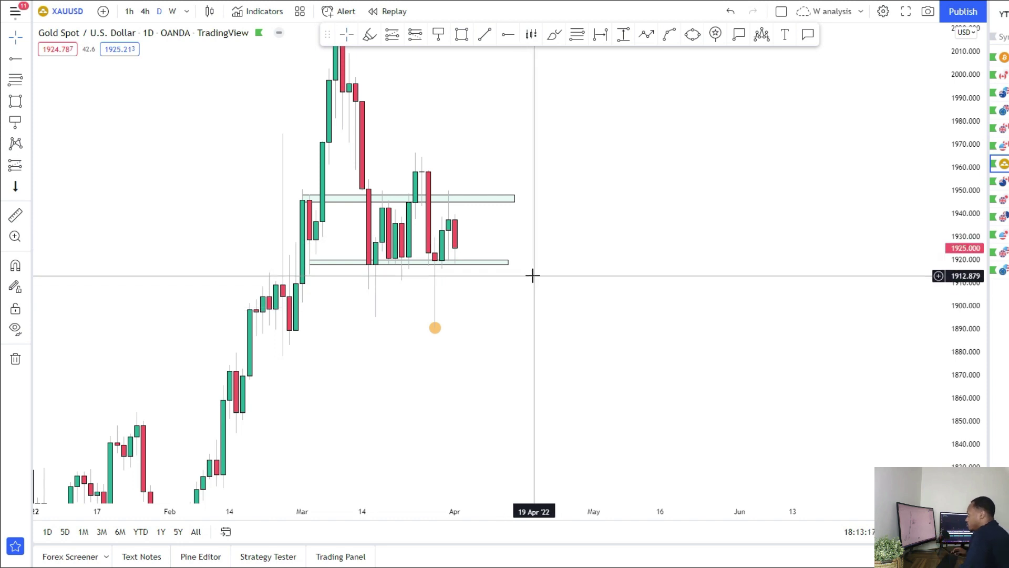
# Step: Draw a daily XAUUSD support rectangle from about 1877 to 1868, spanning 15 November 2021 to 13 May 2022
pyautogui.moveTo(504, 299); pyautogui.dragTo(530, 243)
pyautogui.scroll(-2, 401, 297)
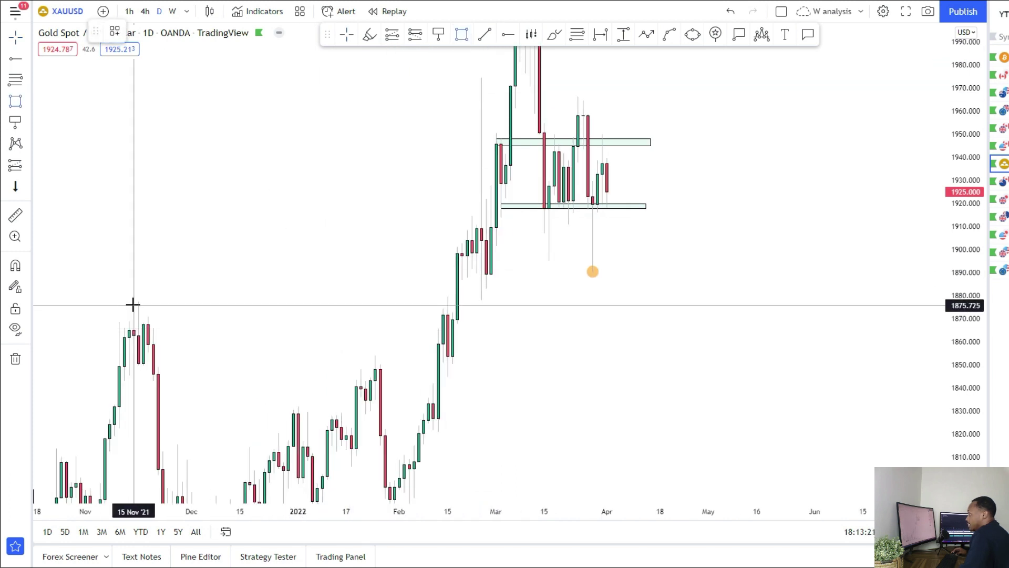
pyautogui.moveTo(134, 301); pyautogui.dragTo(680, 320)
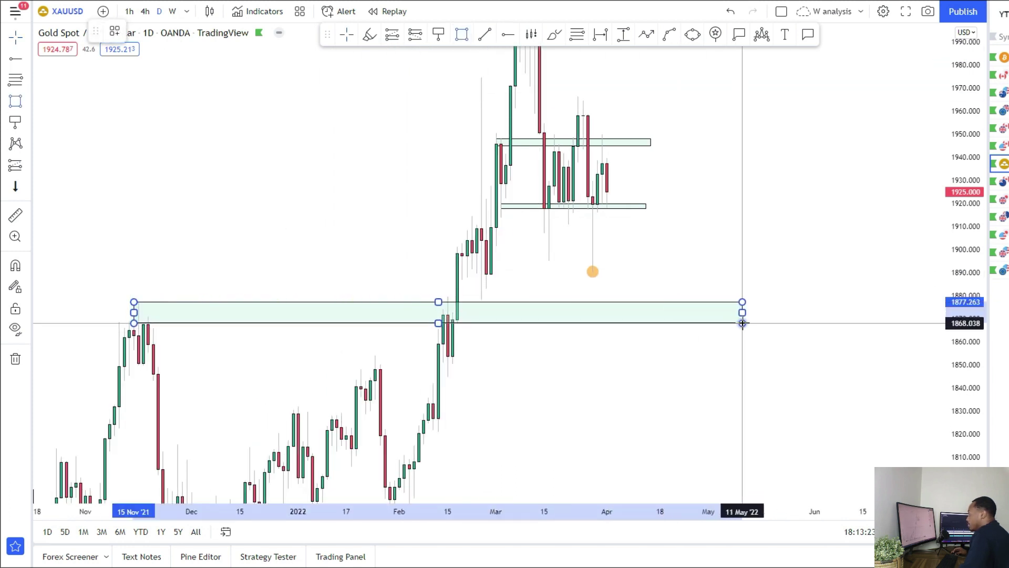
pyautogui.moveTo(743, 323); pyautogui.dragTo(752, 323)
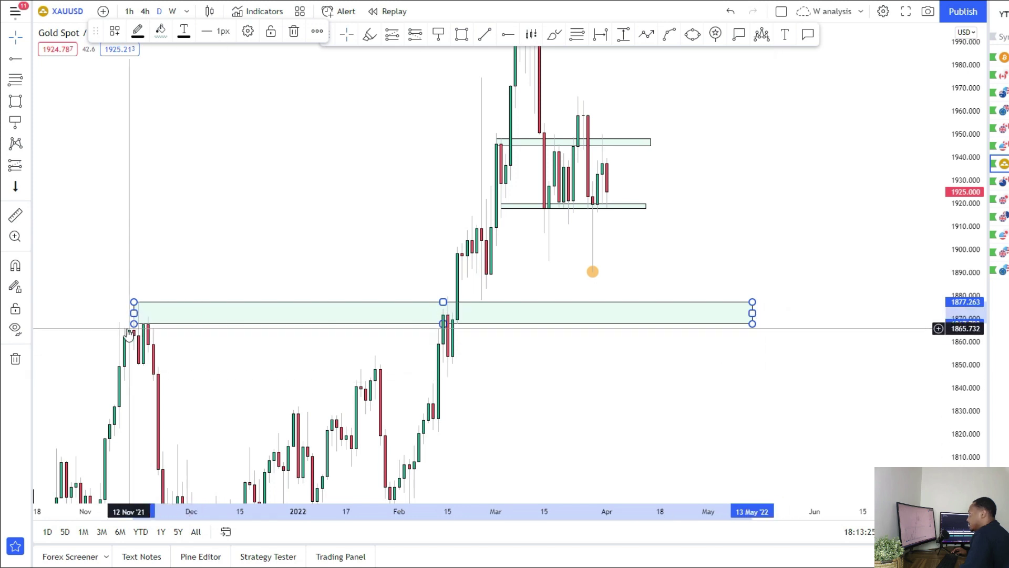
pyautogui.click(841, 317)
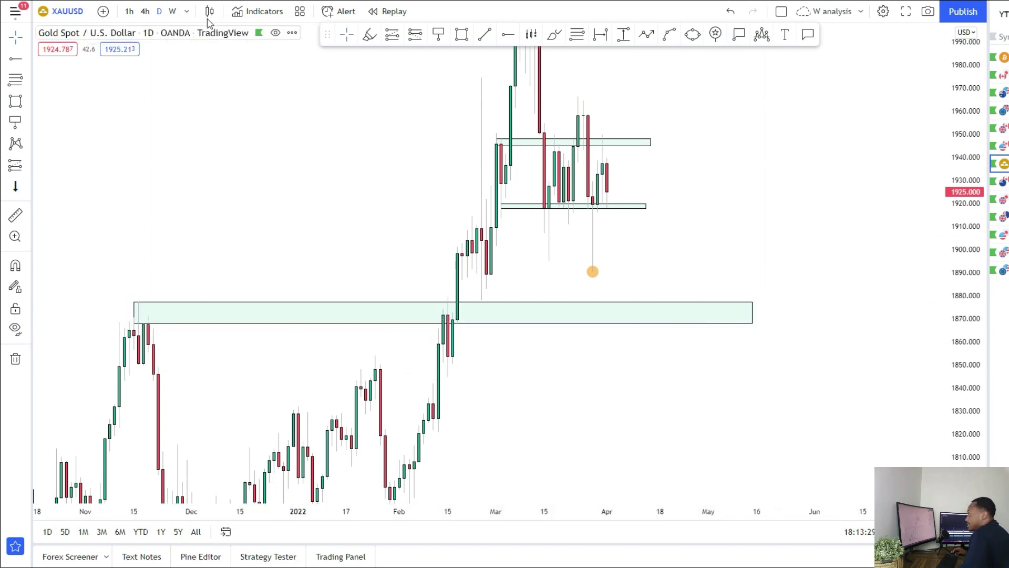
# Step: Switch to the 4-hour timeframe and draw a bearish path from about 1909 up to 1919, down to about 1873
pyautogui.click(145, 12)
pyautogui.scroll(-5, 630, 267)
pyautogui.moveTo(958, 268); pyautogui.dragTo(950, 184)
pyautogui.moveTo(783, 245); pyautogui.dragTo(588, 308)
pyautogui.scroll(2, 588, 308)
pyautogui.click(485, 282)
pyautogui.click(499, 246)
pyautogui.doubleClick(529, 401)
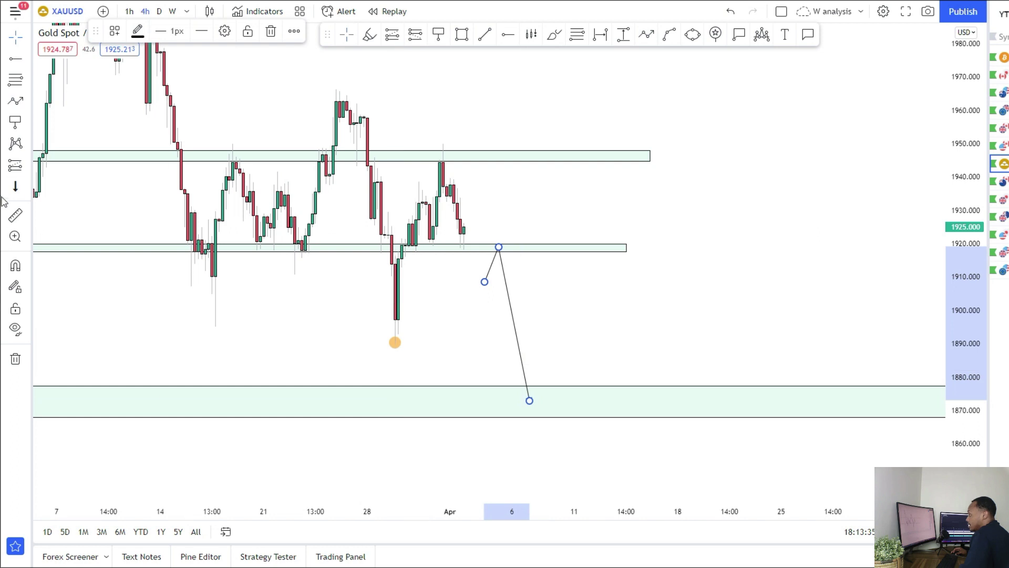
# Step: Place a short position at 1917.445 with its stop at 1925.961 and target at 1878.059, narrowed to fit the bearish path
pyautogui.click(25, 168)
pyautogui.click(90, 189)
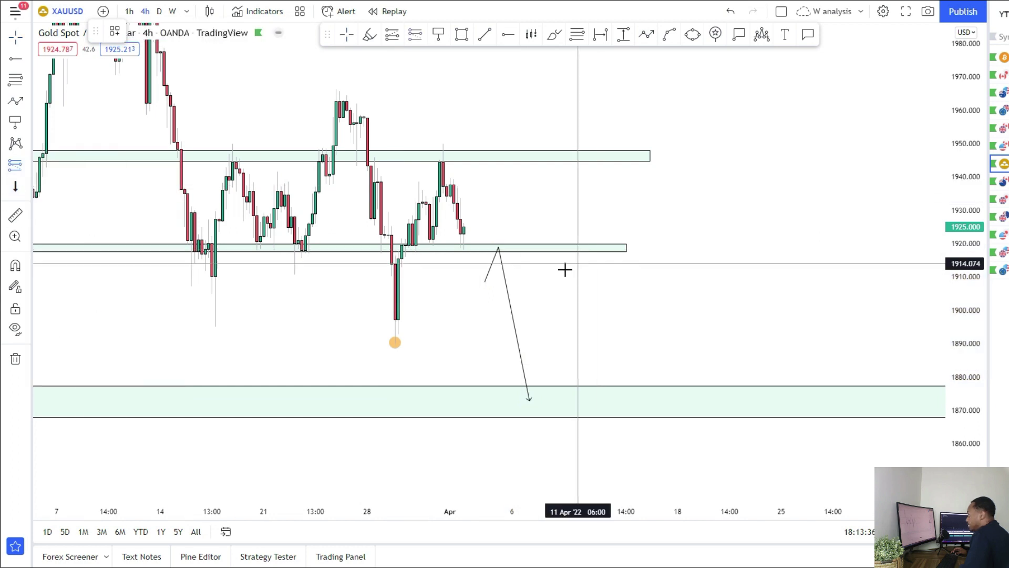
pyautogui.click(491, 252)
pyautogui.moveTo(492, 132); pyautogui.dragTo(492, 224)
pyautogui.moveTo(630, 253); pyautogui.dragTo(557, 253)
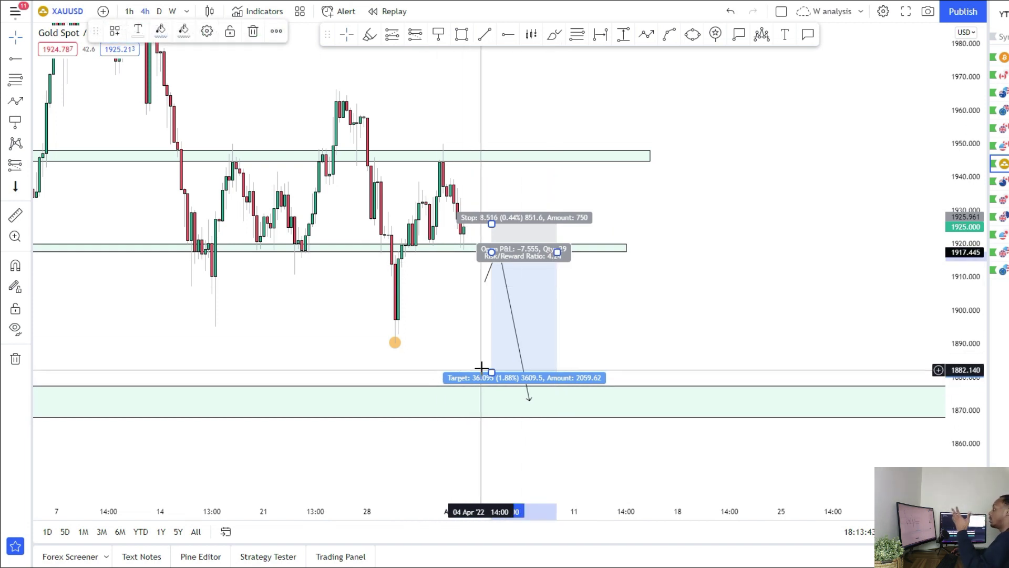
pyautogui.moveTo(490, 373); pyautogui.dragTo(488, 387)
# Step: Widen the XAUUSD short position's stop to 1929.154 and extend its target to 1875.221
pyautogui.moveTo(327, 204); pyautogui.dragTo(446, 383)
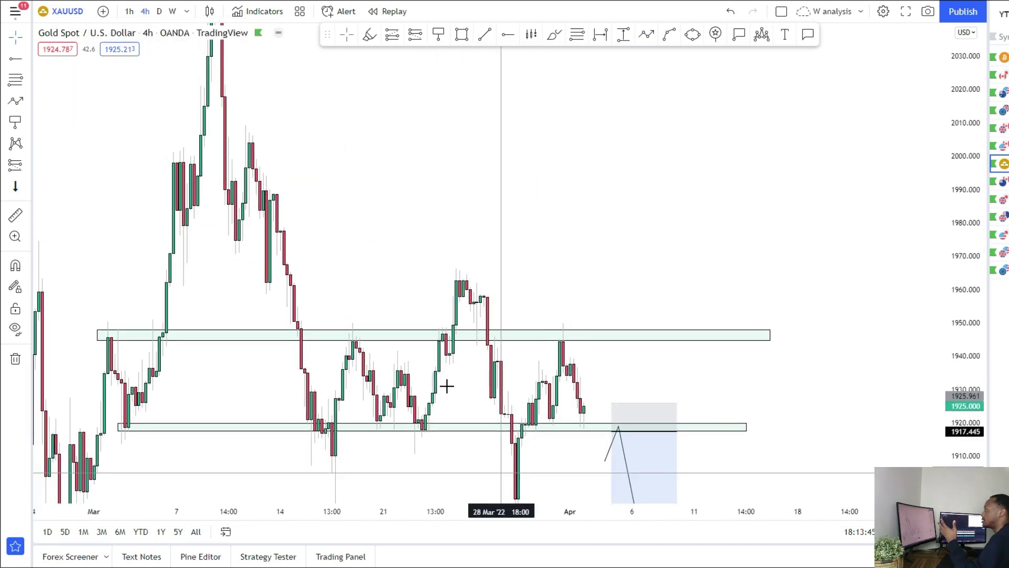
pyautogui.moveTo(482, 136); pyautogui.dragTo(473, 99)
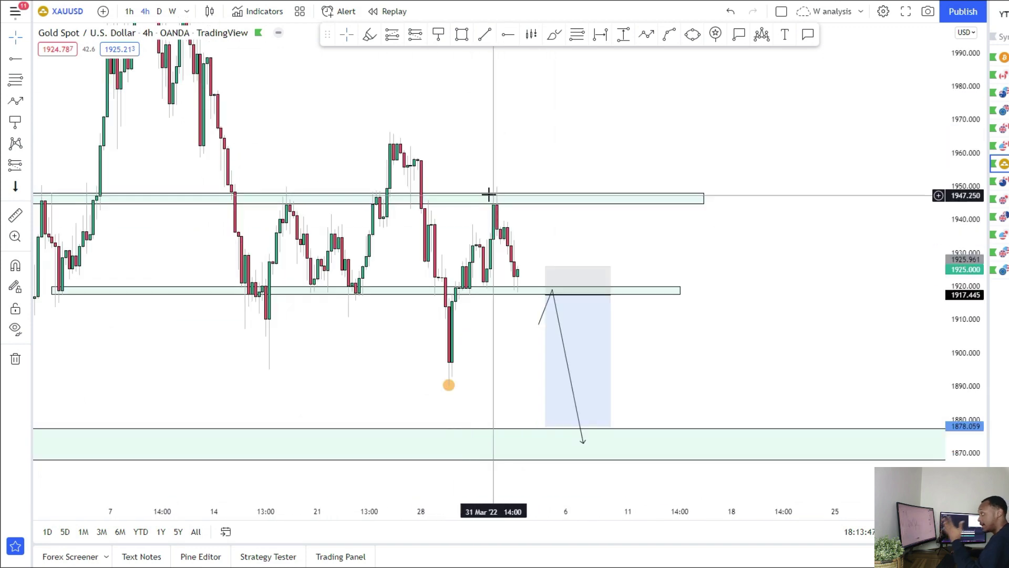
pyautogui.moveTo(511, 360); pyautogui.dragTo(502, 329)
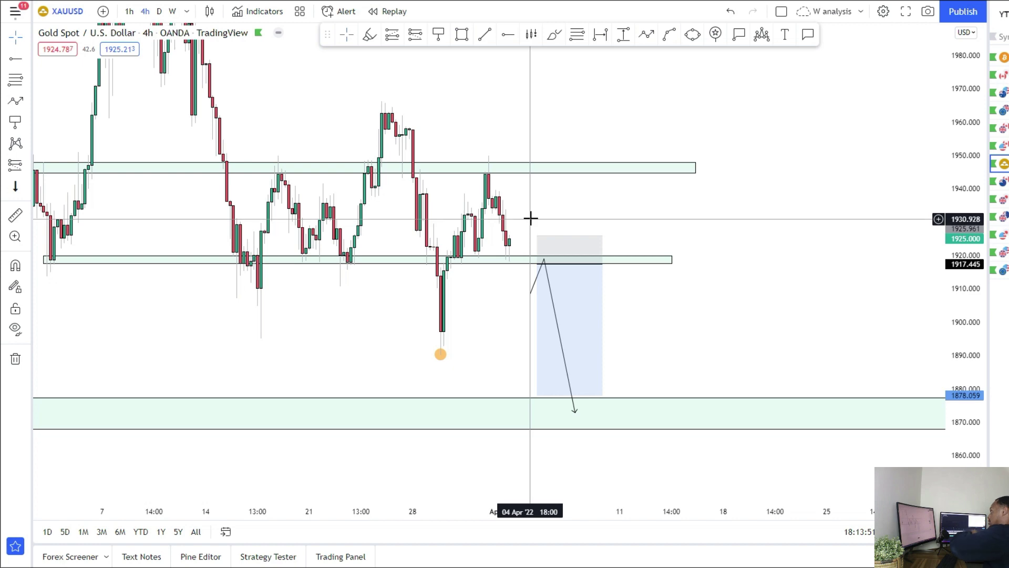
pyautogui.moveTo(467, 305); pyautogui.dragTo(514, 399)
pyautogui.moveTo(753, 156); pyautogui.dragTo(735, 62)
pyautogui.moveTo(568, 239); pyautogui.dragTo(568, 227)
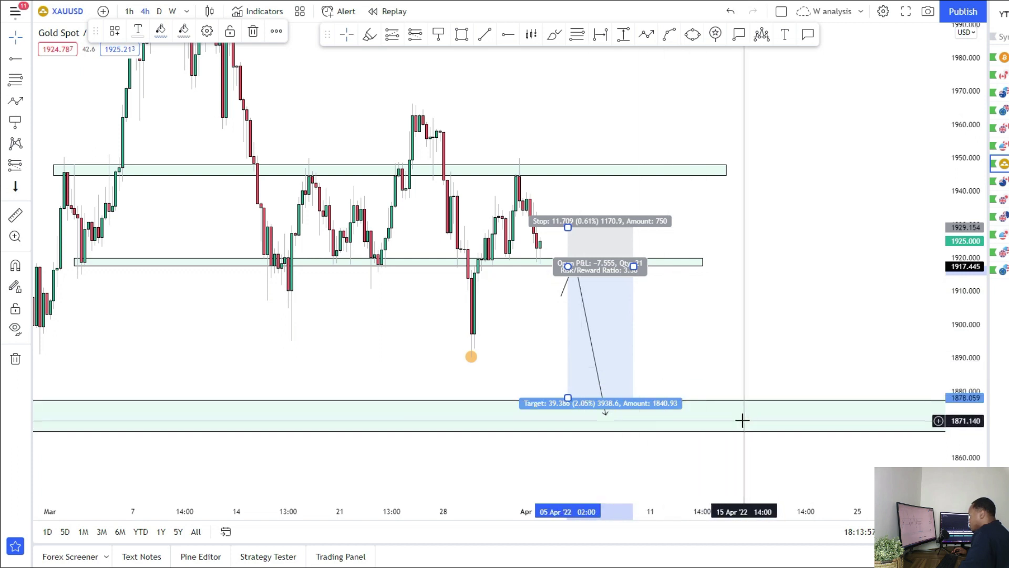
pyautogui.moveTo(568, 398); pyautogui.dragTo(568, 407)
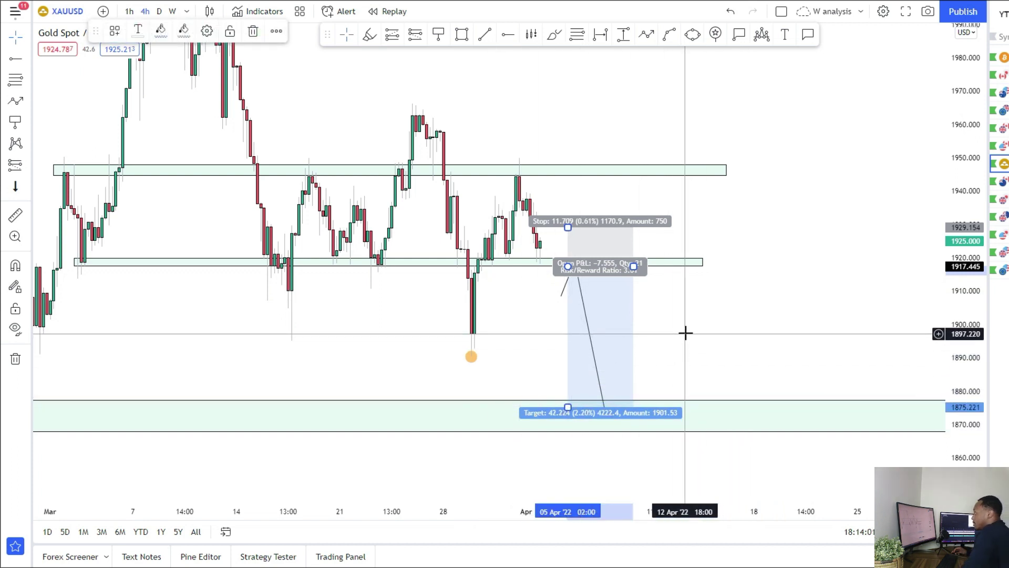
# Step: Draw a bullish path from about 1924 up to 1960, back to the upper zone near 1947, and up to about 2005
pyautogui.moveTo(686, 333); pyautogui.dragTo(666, 459)
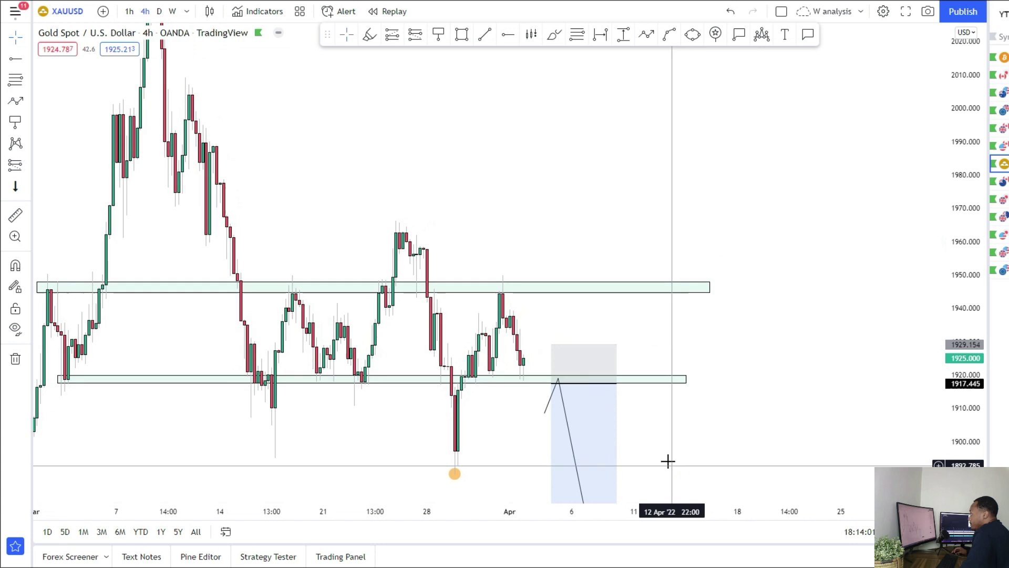
pyautogui.click(646, 35)
pyautogui.click(525, 364)
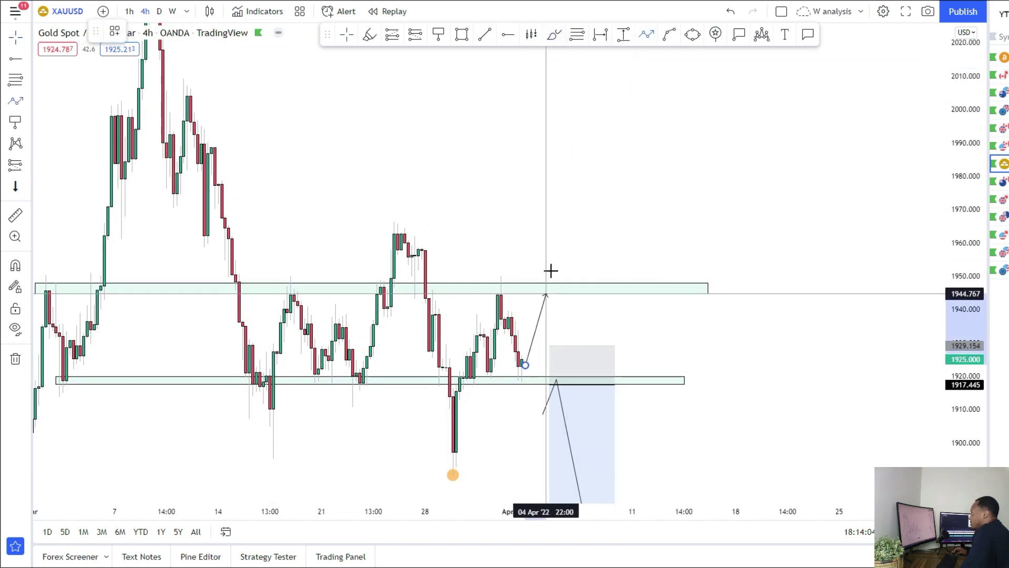
pyautogui.click(559, 243)
pyautogui.click(577, 287)
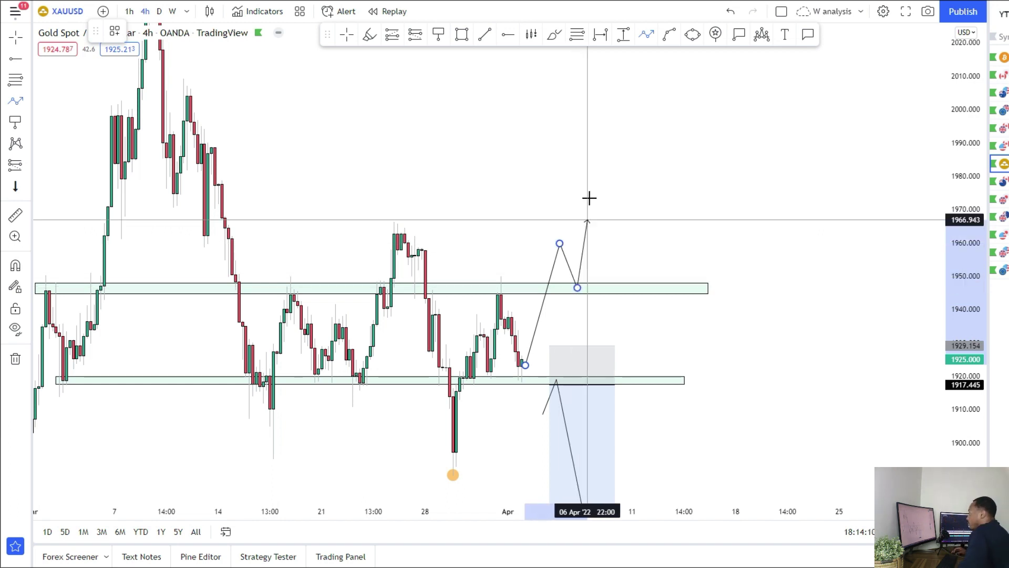
pyautogui.doubleClick(601, 93)
# Step: Place a narrowed long position at 1948.315 with its stop at 1939.089 and target at 2004.377
pyautogui.click(29, 169)
pyautogui.click(79, 167)
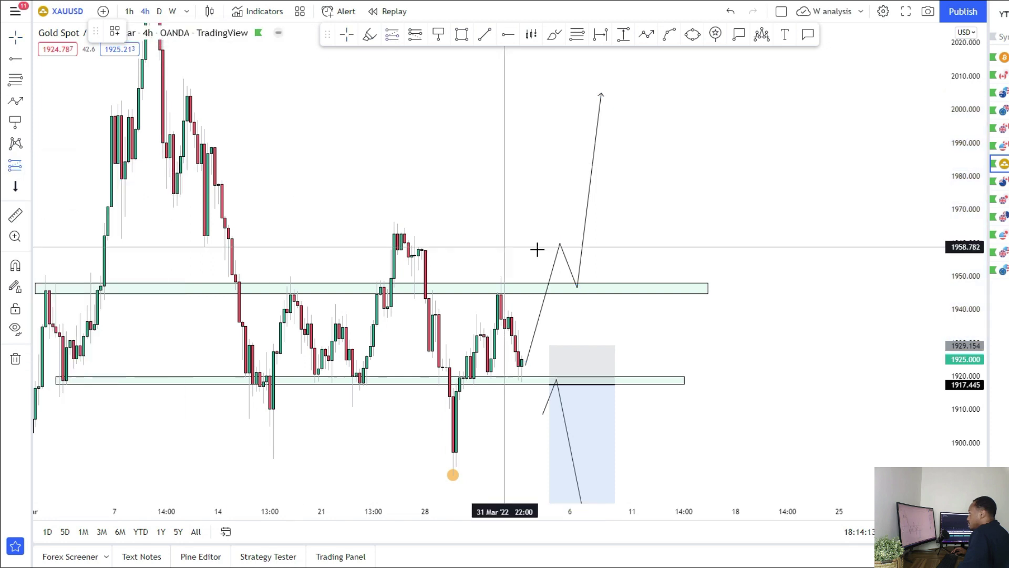
pyautogui.click(577, 282)
pyautogui.moveTo(578, 402); pyautogui.dragTo(578, 313)
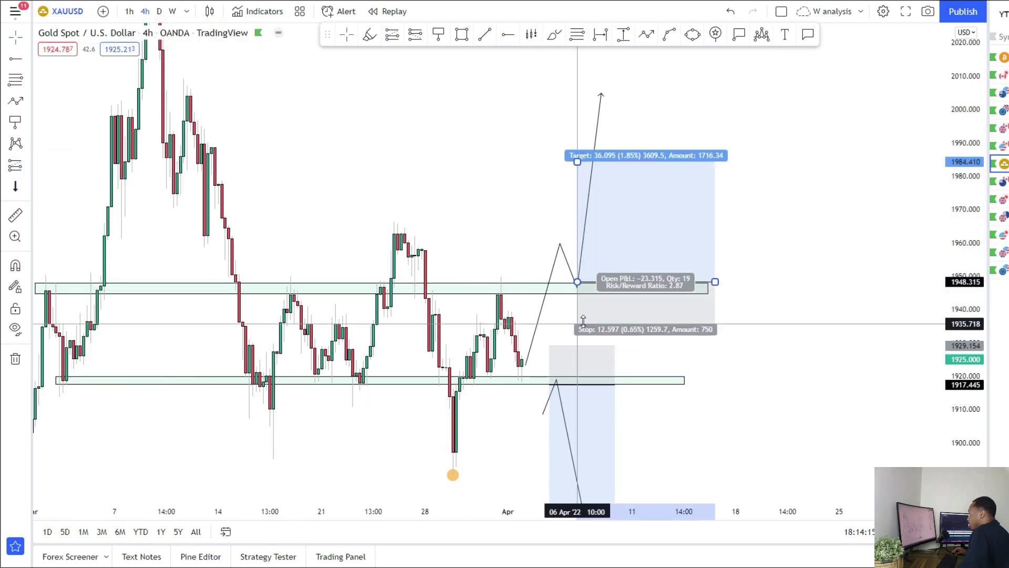
pyautogui.moveTo(715, 281); pyautogui.dragTo(650, 286)
pyautogui.moveTo(711, 262); pyautogui.dragTo(720, 318)
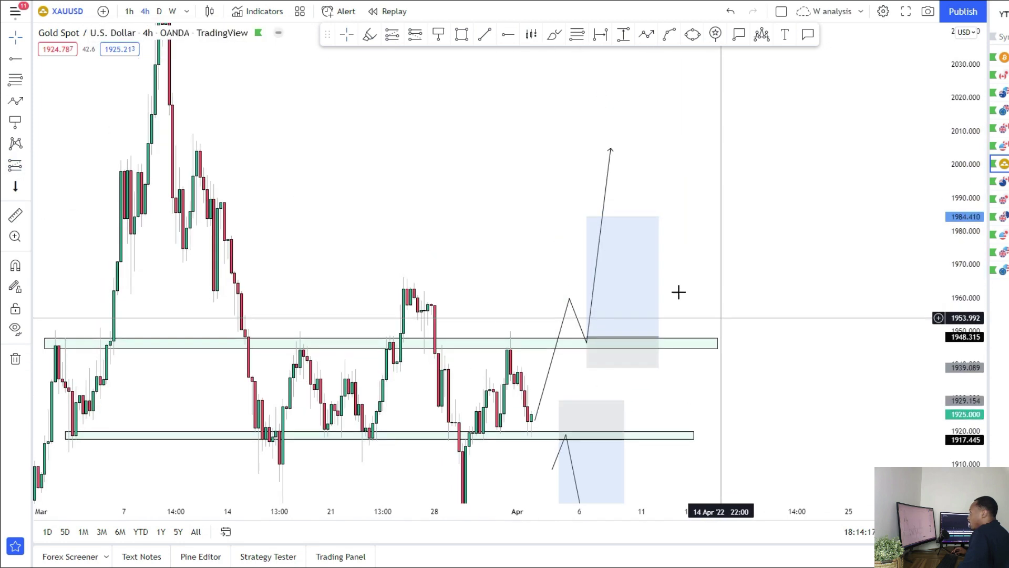
pyautogui.moveTo(586, 217); pyautogui.dragTo(583, 150)
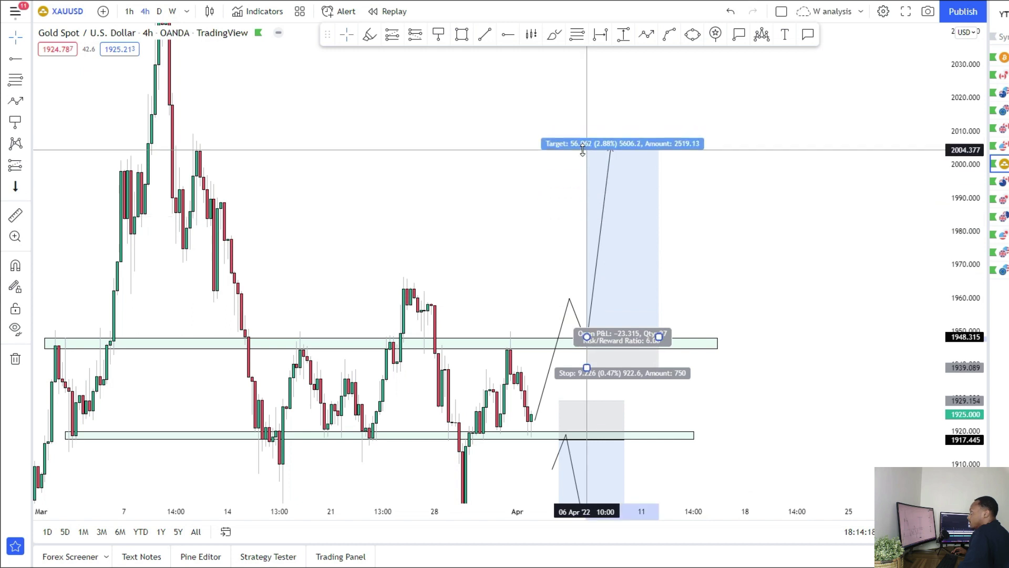
# Step: Draw a resistance rectangle around the long target from about 2006.7 to 1998.5, spanning 4 March to 14 April 2022
pyautogui.click(461, 34)
pyautogui.click(103, 143)
pyautogui.click(715, 168)
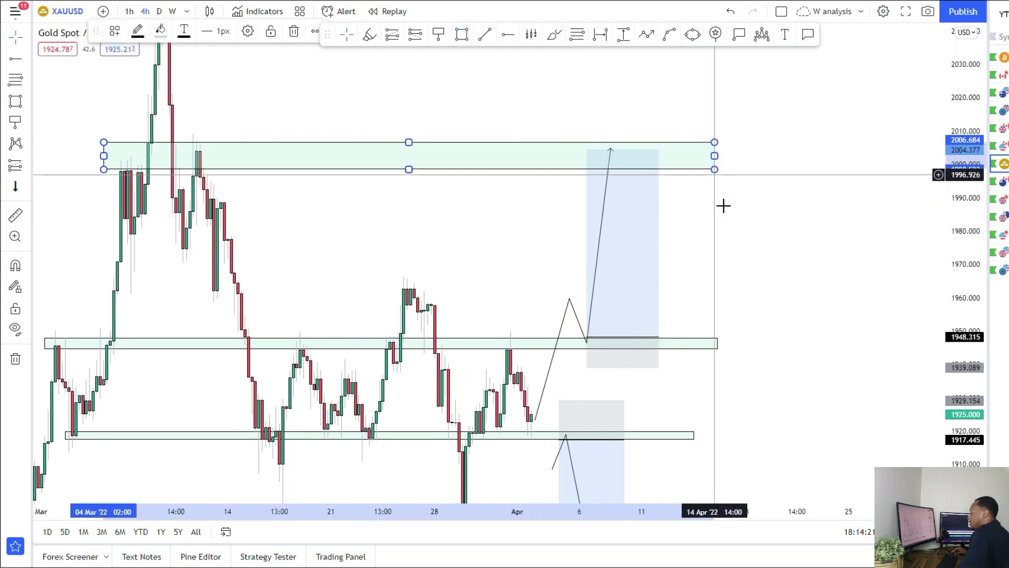
pyautogui.moveTo(723, 296); pyautogui.dragTo(730, 211)
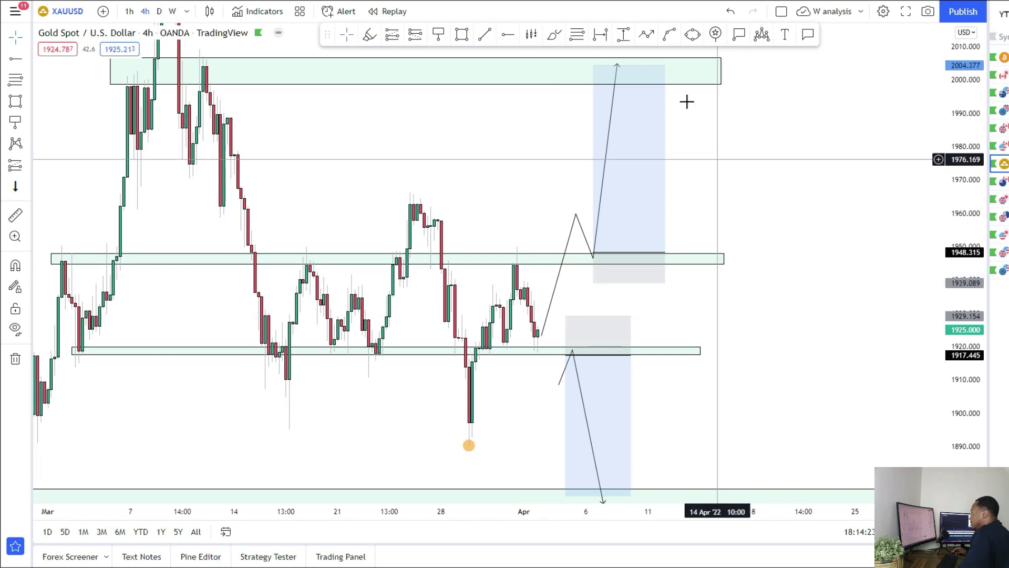
# Step: Brush a stroke across the late-March to April price area just below the 1946 zone, and undo it
pyautogui.moveTo(458, 265)
pyautogui.mouseDown()
pyautogui.moveTo(584, 306)
pyautogui.moveTo(672, 288)
pyautogui.mouseUp()
pyautogui.click(731, 12)
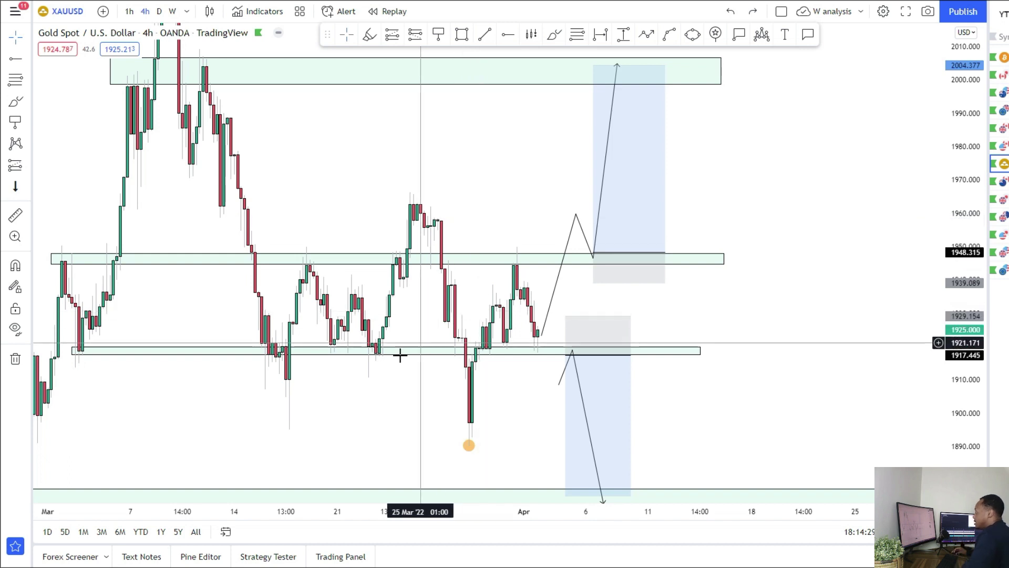
pyautogui.moveTo(376, 381); pyautogui.dragTo(393, 320)
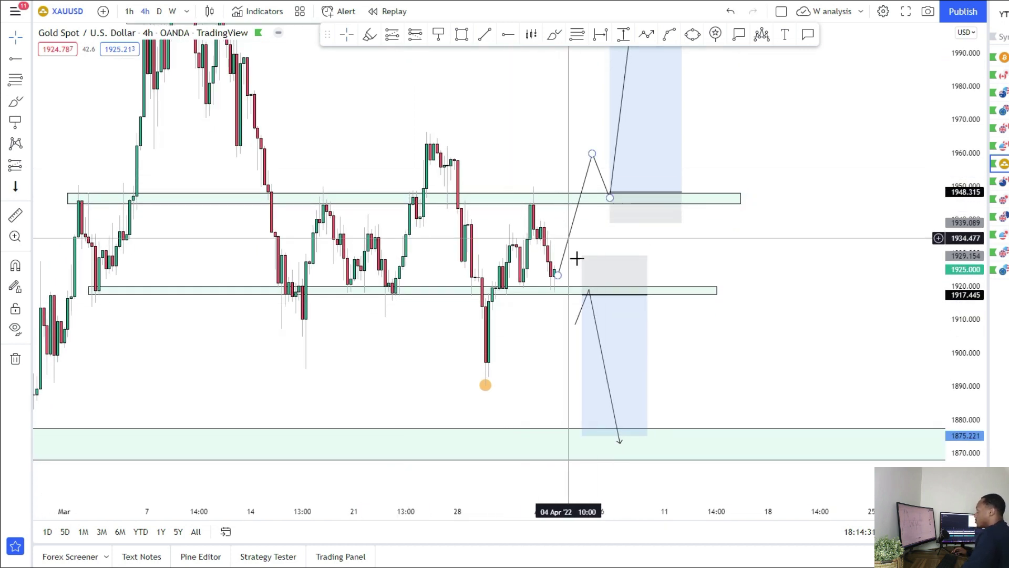
pyautogui.moveTo(954, 212); pyautogui.dragTo(944, 301)
pyautogui.moveTo(871, 300); pyautogui.dragTo(825, 279)
pyautogui.scroll(-2, 824, 278)
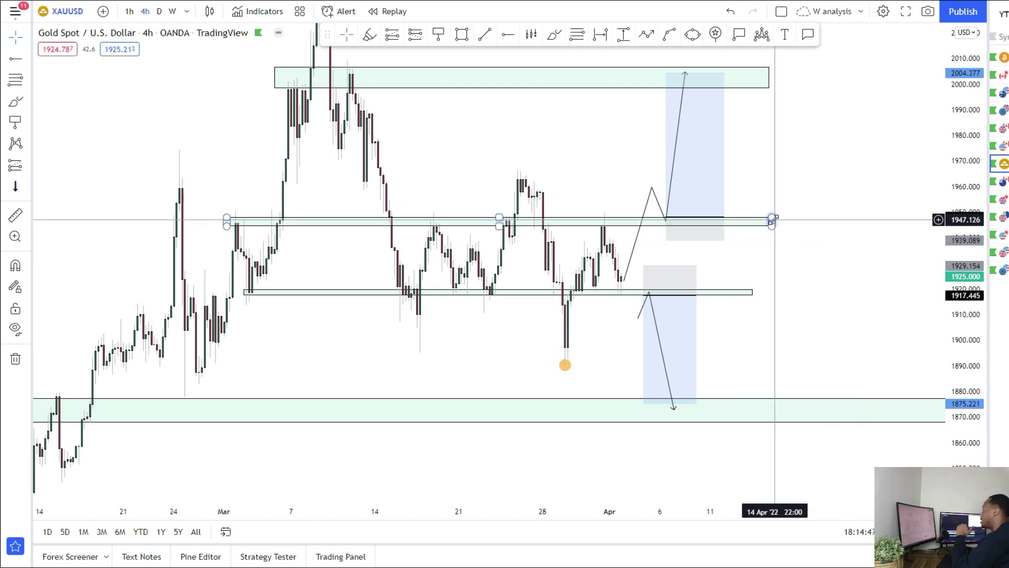
# Step: Brush a horizontal line at the late-March high near 1965, and circle the long target inside the upper resistance zone
pyautogui.moveTo(784, 214); pyautogui.dragTo(779, 245)
pyautogui.click(554, 34)
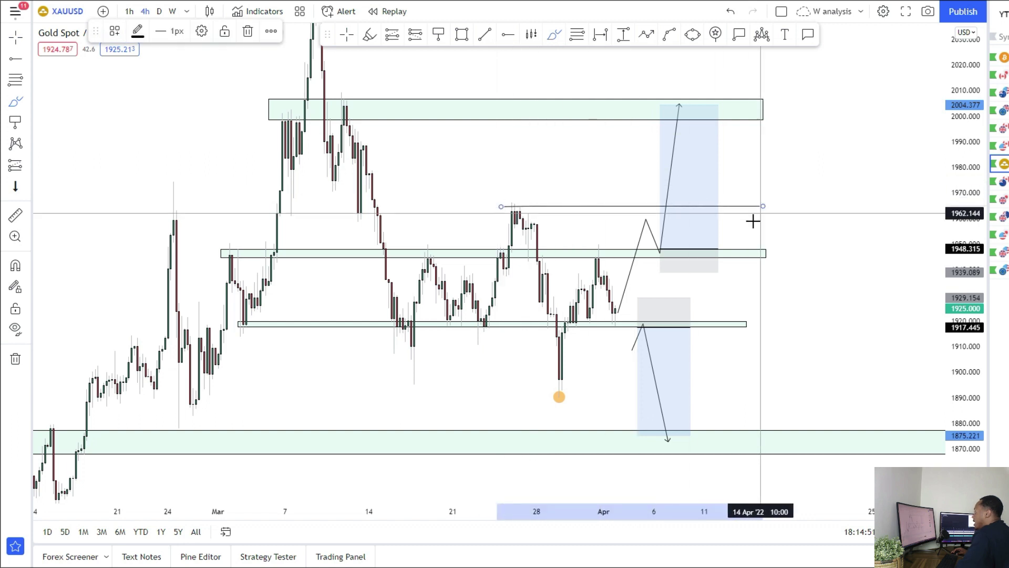
pyautogui.moveTo(682, 104); pyautogui.dragTo(646, 102)
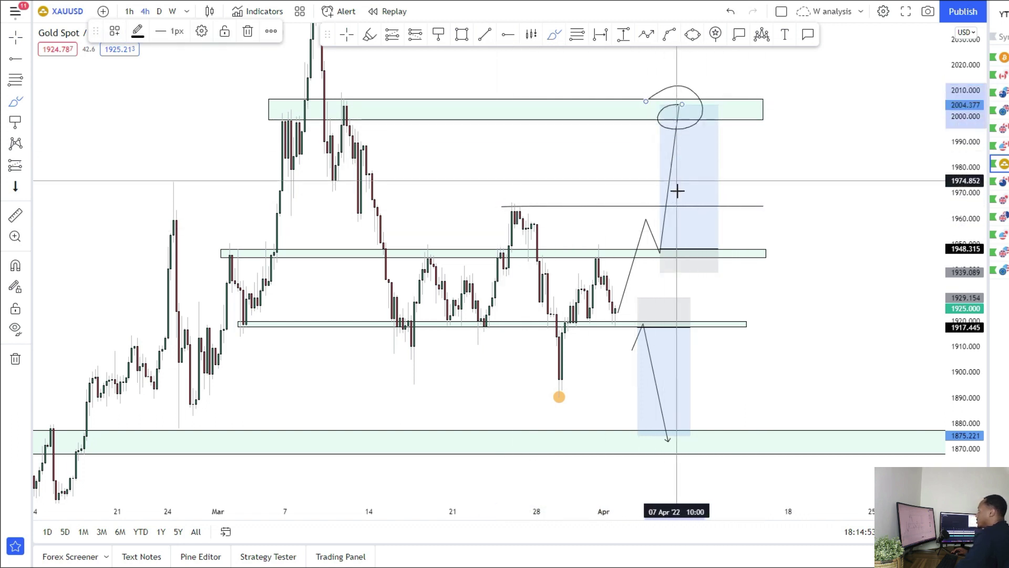
# Step: Switch to the BTCUSD daily chart and draw a resistance rectangle from 47947.11 to 47758.84, spanning 28 December 2021 to 16 May 2022
pyautogui.scroll(1, 720, 329)
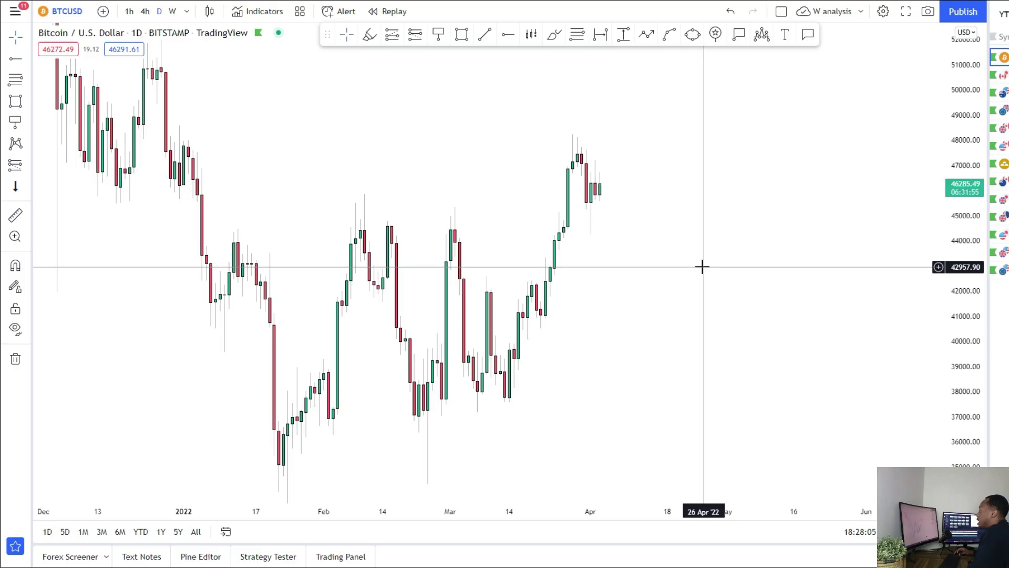
pyautogui.moveTo(747, 229)
pyautogui.mouseDown()
pyautogui.moveTo(765, 227)
pyautogui.moveTo(755, 235)
pyautogui.mouseUp()
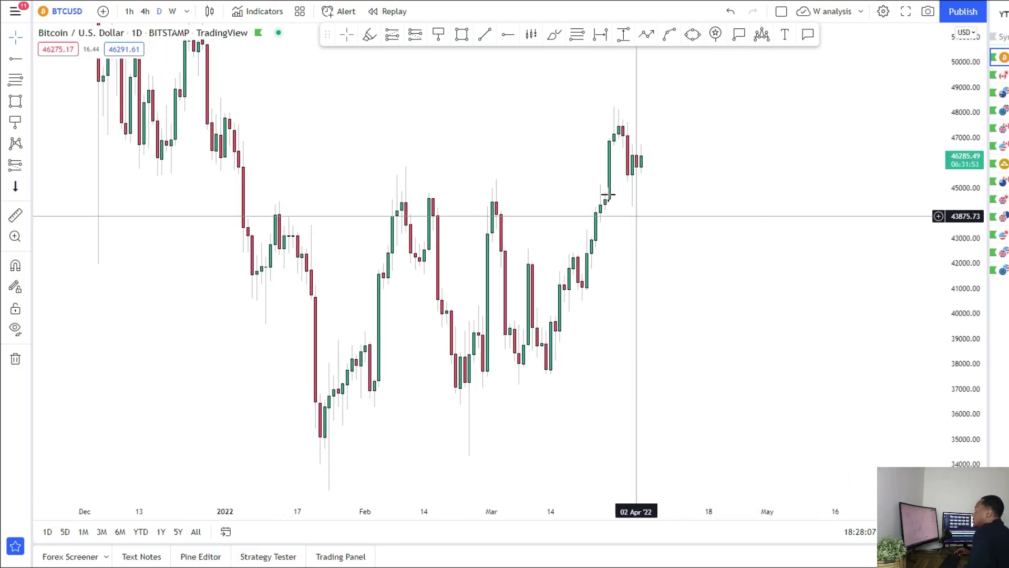
pyautogui.moveTo(207, 113); pyautogui.dragTo(836, 119)
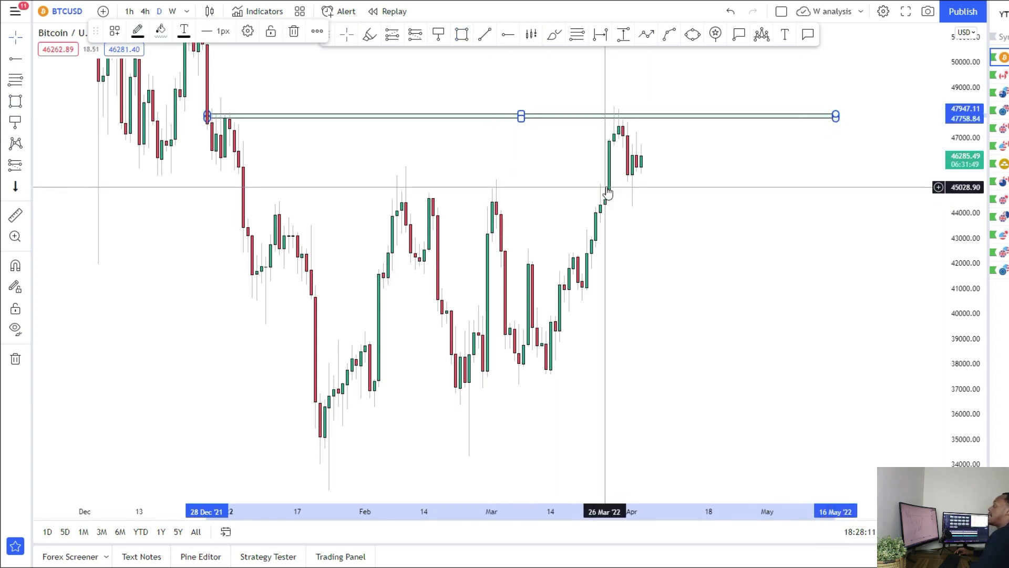
pyautogui.click(580, 183)
# Step: Draw a thin resistance rectangle near 50983, spanning 4 December 2021 to about 17 May 2022
pyautogui.moveTo(580, 184); pyautogui.dragTo(566, 292)
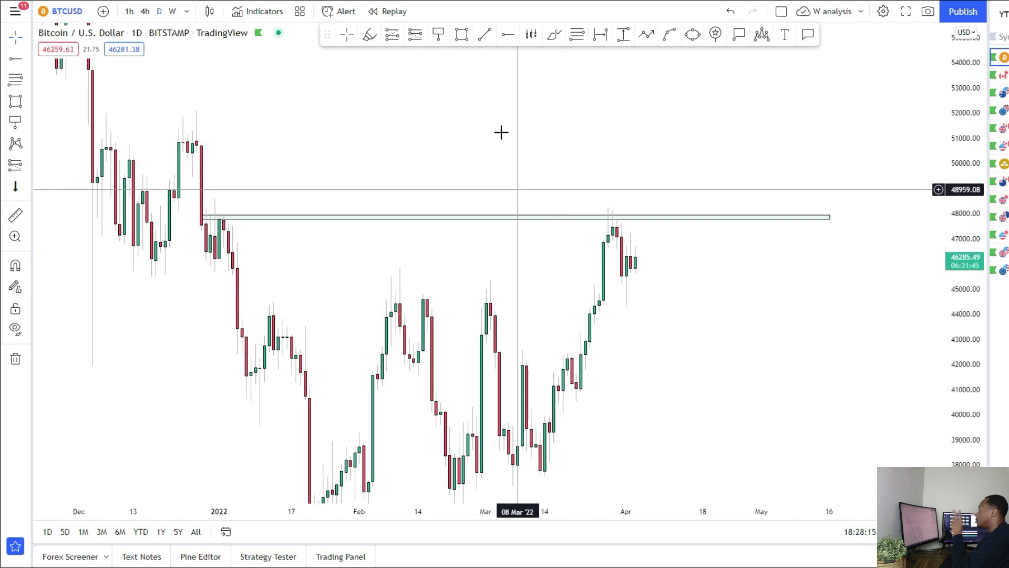
pyautogui.click(463, 37)
pyautogui.click(93, 142)
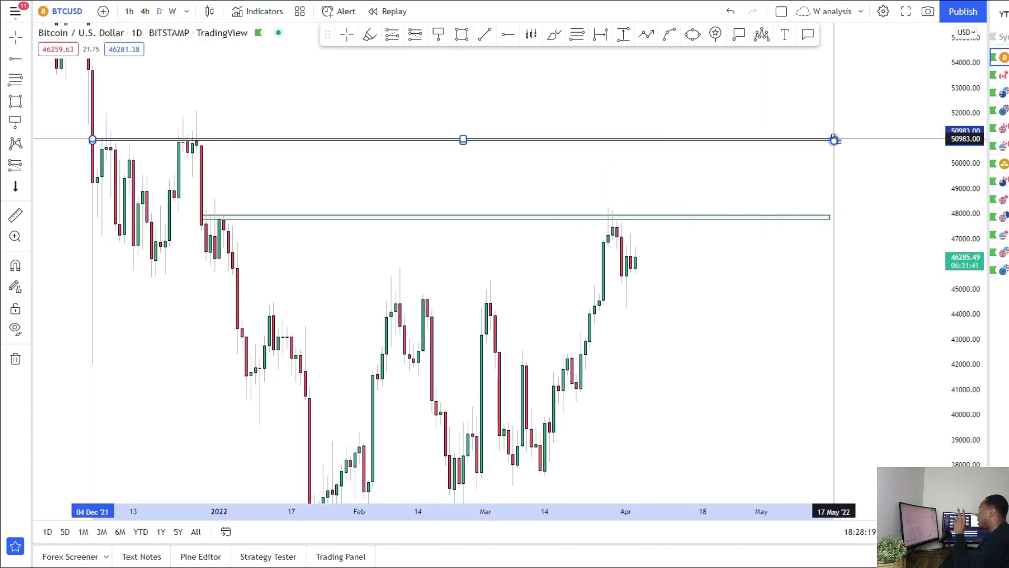
pyautogui.click(839, 139)
# Step: Draw a support rectangle across the February and March highs from about 44299 to 43970, spanning 10 January to 8 May 2022
pyautogui.moveTo(527, 147); pyautogui.dragTo(521, 46)
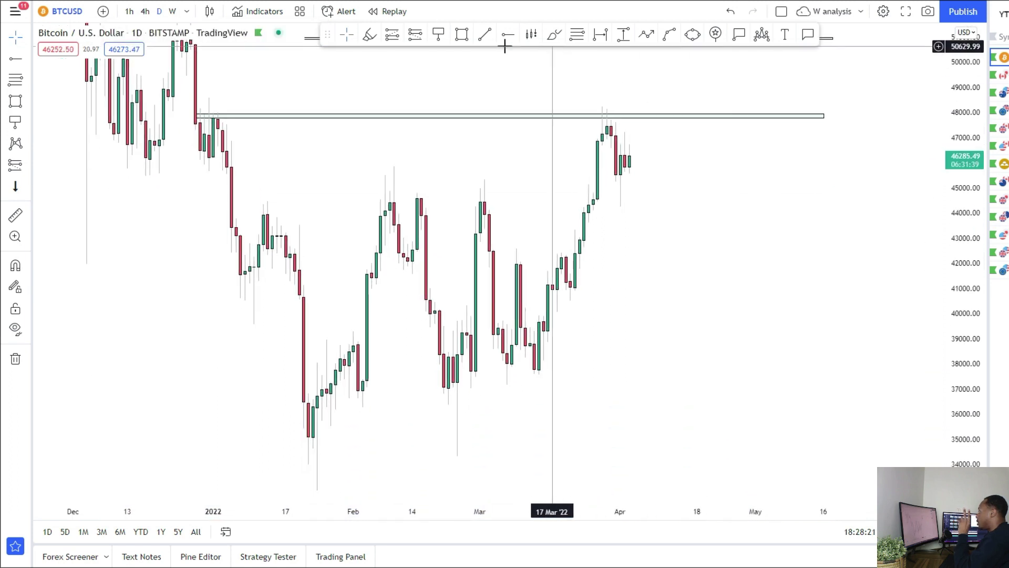
pyautogui.click(254, 209)
pyautogui.click(783, 210)
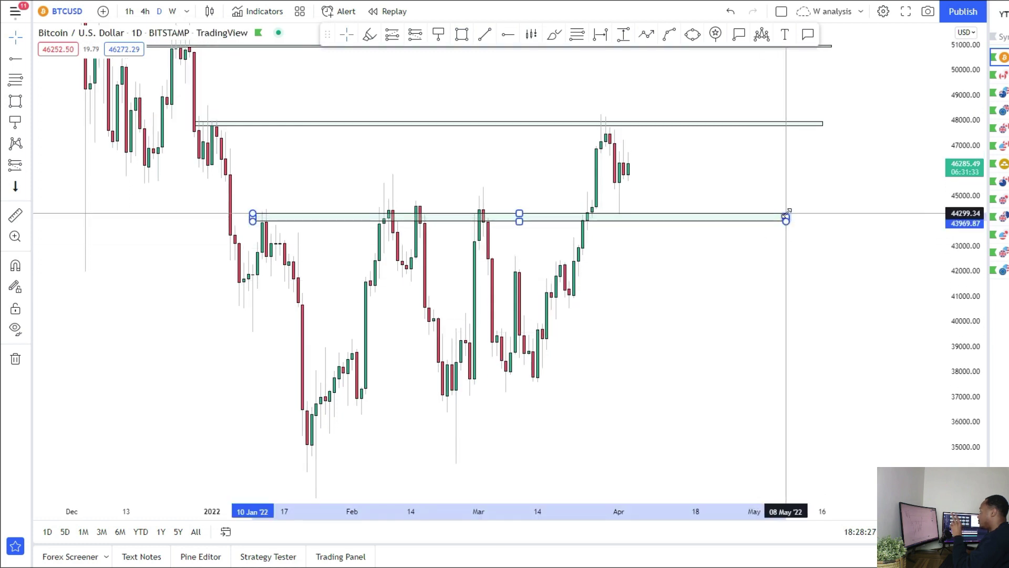
pyautogui.rightClick(608, 264)
# Step: Resize the upper resistance rectangle to span 51147.74 to 50888.87 and extend it to 20 May 2022
pyautogui.moveTo(493, 289); pyautogui.dragTo(456, 352)
pyautogui.click(805, 97)
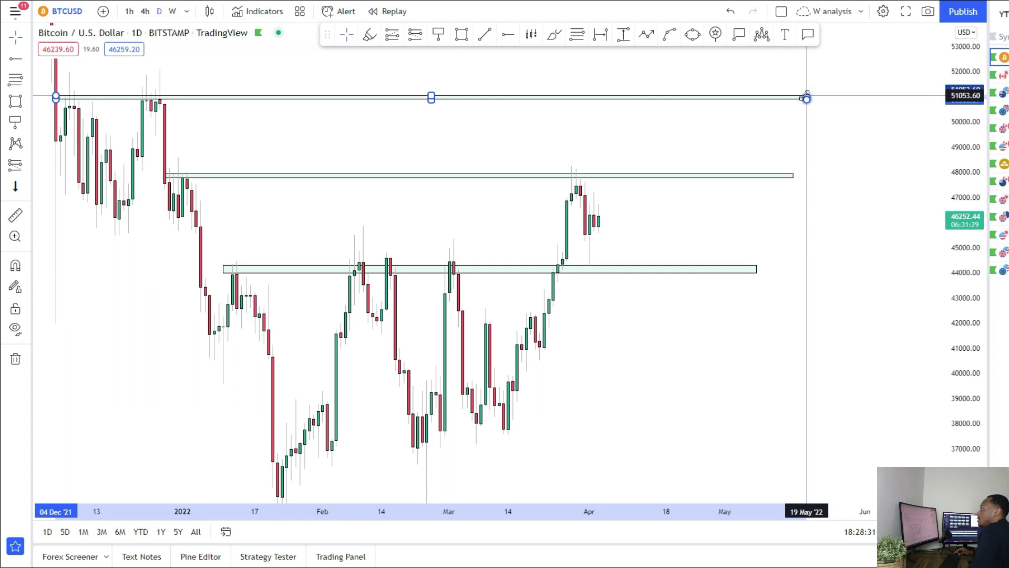
pyautogui.click(812, 96)
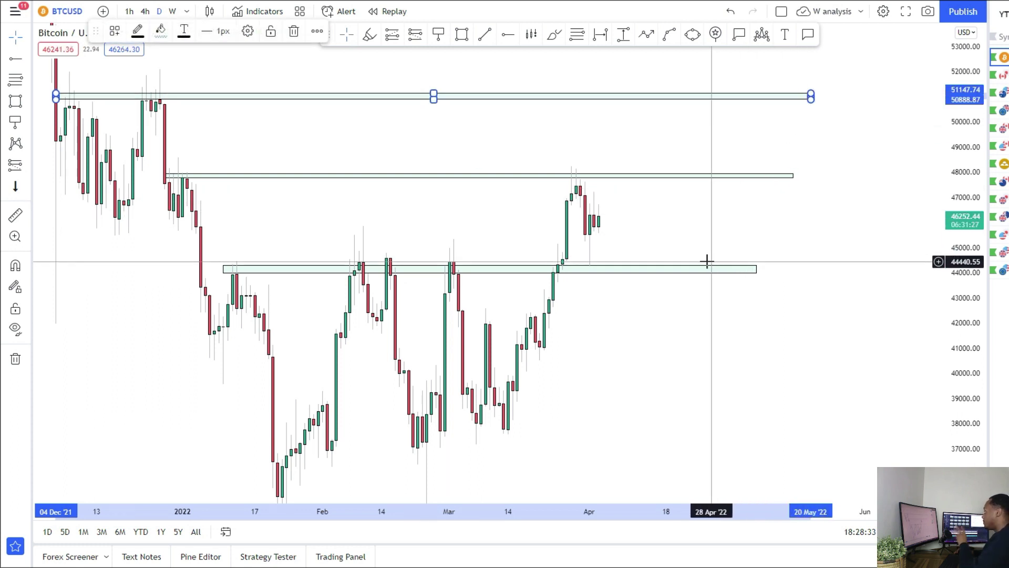
# Step: Brush marks around the late-March high and the recent wick low at the 44,000 zone, and undo them
pyautogui.moveTo(627, 166); pyautogui.dragTo(559, 174)
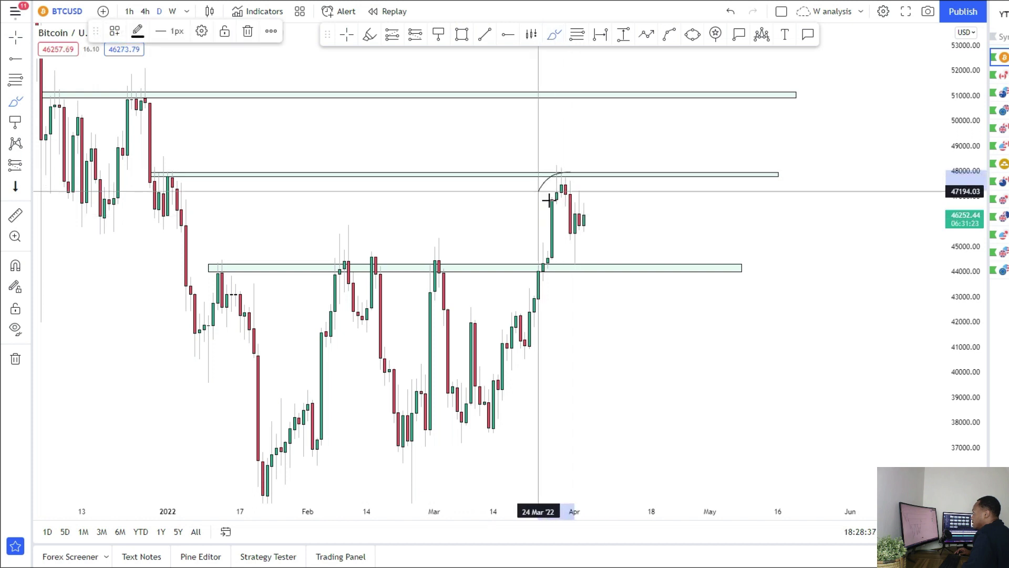
pyautogui.moveTo(565, 247); pyautogui.dragTo(580, 246)
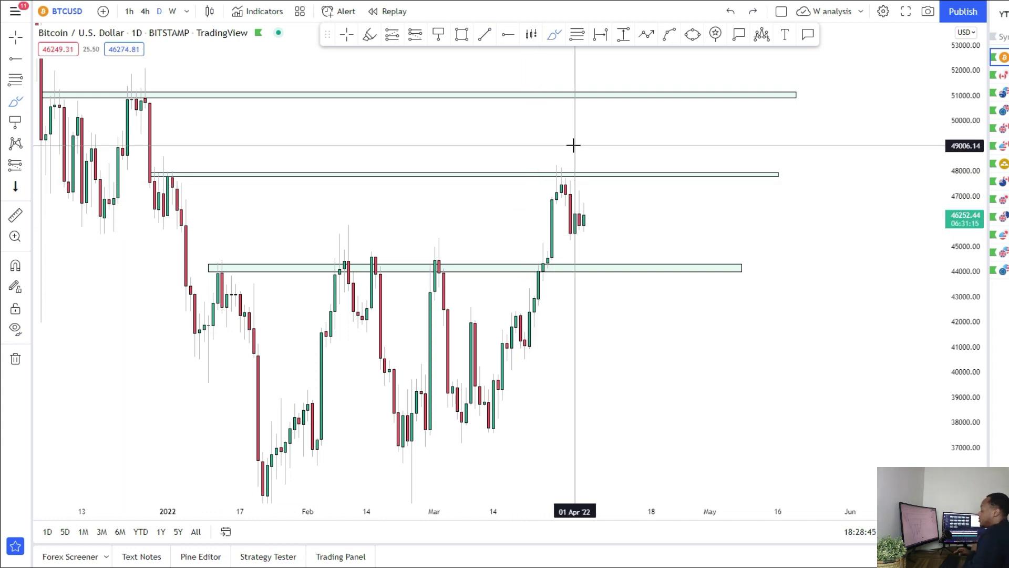
# Step: Brush a bullish path from the 48,000 zone to 51,000 and back to 44,000, and a bearish path from 44,000 to about 37,000
pyautogui.moveTo(539, 172); pyautogui.dragTo(647, 174)
pyautogui.moveTo(589, 179)
pyautogui.mouseDown()
pyautogui.moveTo(606, 140)
pyautogui.moveTo(624, 172)
pyautogui.moveTo(657, 89)
pyautogui.moveTo(582, 99)
pyautogui.moveTo(654, 97)
pyautogui.moveTo(710, 223)
pyautogui.moveTo(683, 235)
pyautogui.moveTo(720, 210)
pyautogui.mouseUp()
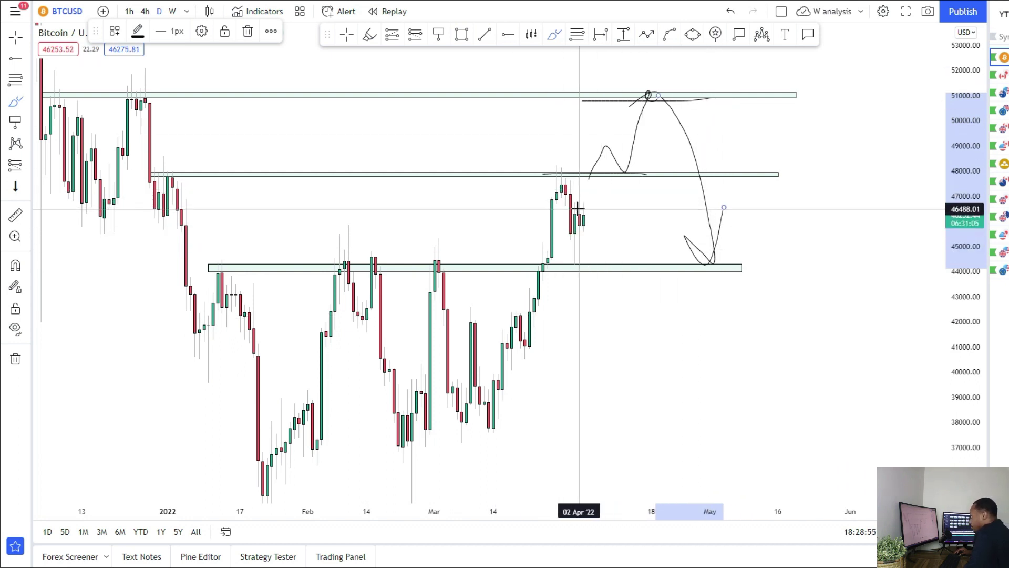
pyautogui.moveTo(553, 266)
pyautogui.mouseDown()
pyautogui.moveTo(683, 268)
pyautogui.moveTo(598, 277)
pyautogui.moveTo(642, 269)
pyautogui.moveTo(674, 450)
pyautogui.mouseUp()
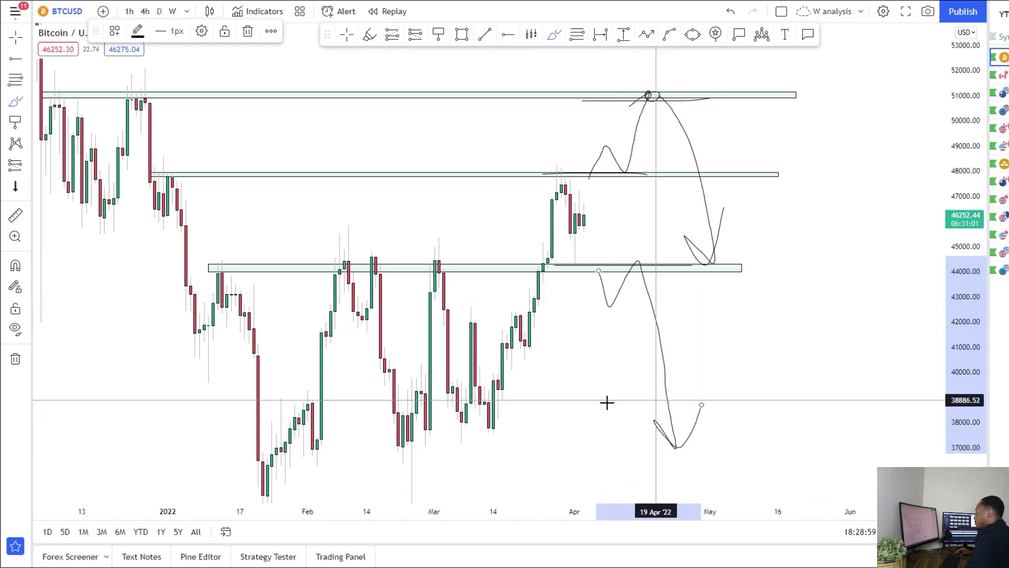
# Step: Draw a support rectangle at the January low from about 35,050 to 34,300, spanning late January to late May 2022
pyautogui.moveTo(405, 355); pyautogui.dragTo(400, 237)
pyautogui.moveTo(248, 378)
pyautogui.mouseDown()
pyautogui.moveTo(800, 407)
pyautogui.moveTo(812, 399)
pyautogui.mouseUp()
pyautogui.moveTo(766, 282)
pyautogui.mouseDown()
pyautogui.moveTo(721, 412)
pyautogui.moveTo(721, 379)
pyautogui.mouseUp()
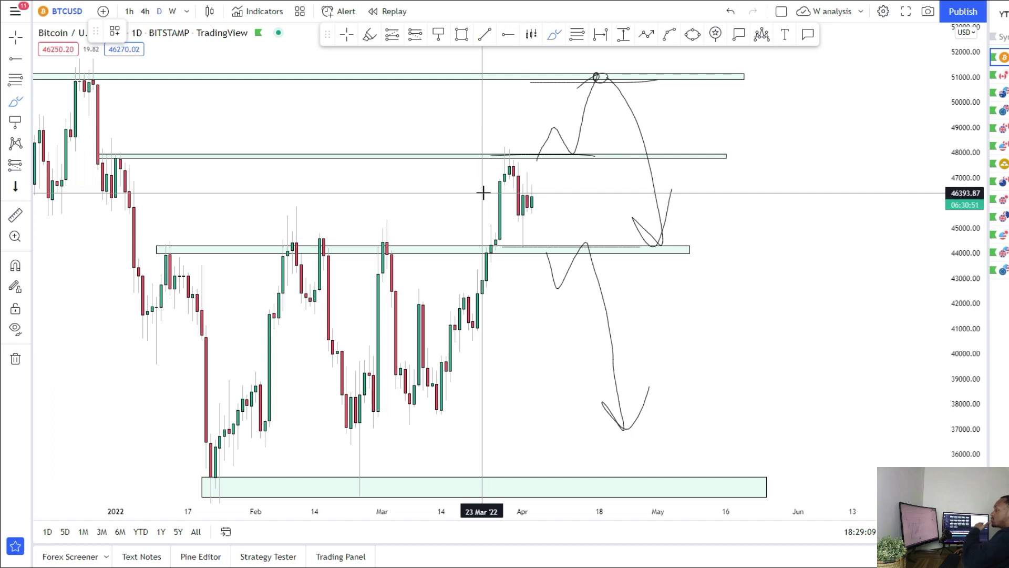
# Step: Brush a horizontal line and a sideways price path between the 48,000 and 44,000 zones, and undo the strokes
pyautogui.moveTo(500, 170)
pyautogui.mouseDown()
pyautogui.moveTo(503, 210)
pyautogui.moveTo(587, 211)
pyautogui.moveTo(612, 183)
pyautogui.mouseUp()
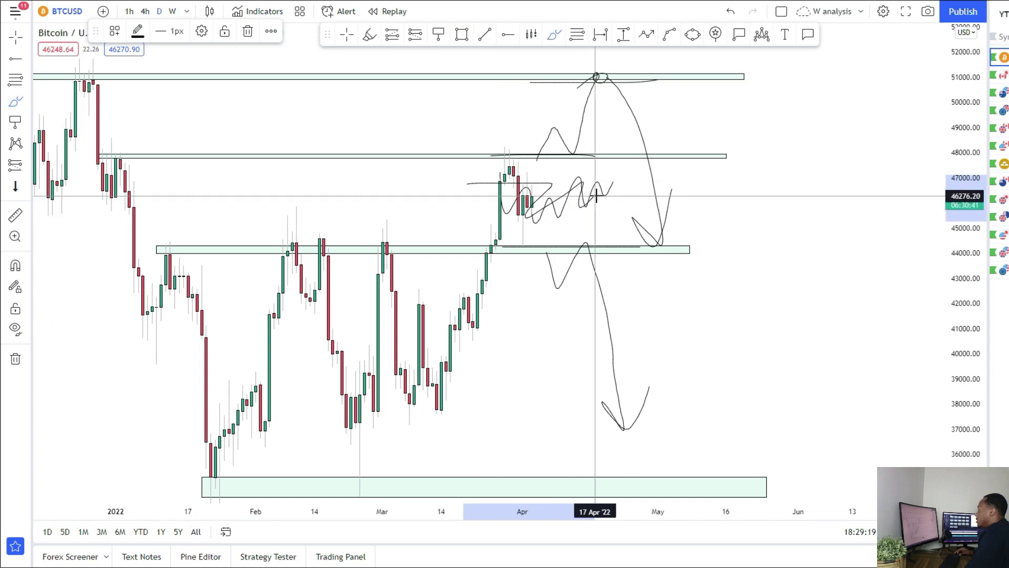
pyautogui.click(730, 15)
pyautogui.click(731, 16)
pyautogui.click(731, 17)
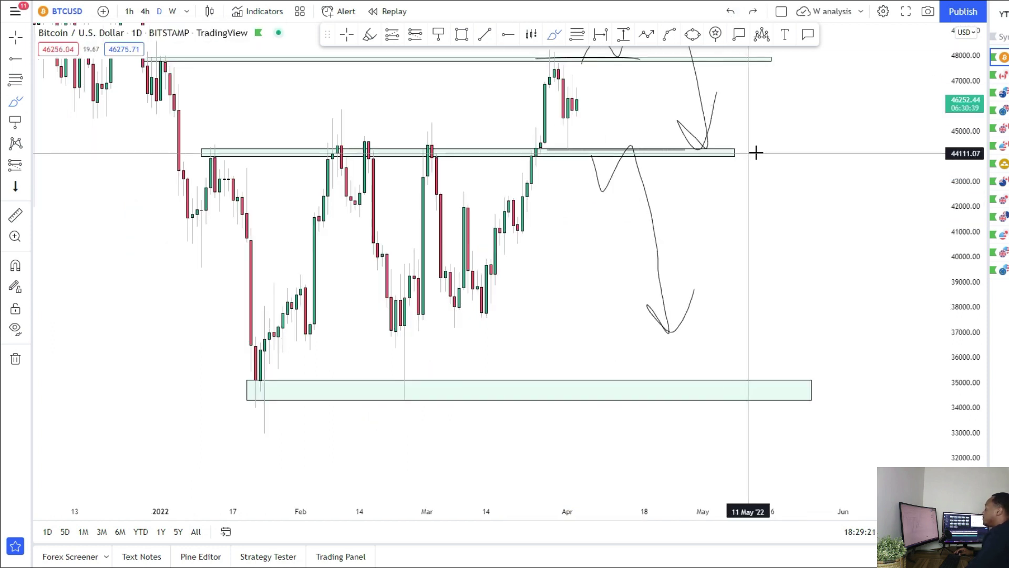
pyautogui.moveTo(766, 112); pyautogui.dragTo(751, 259)
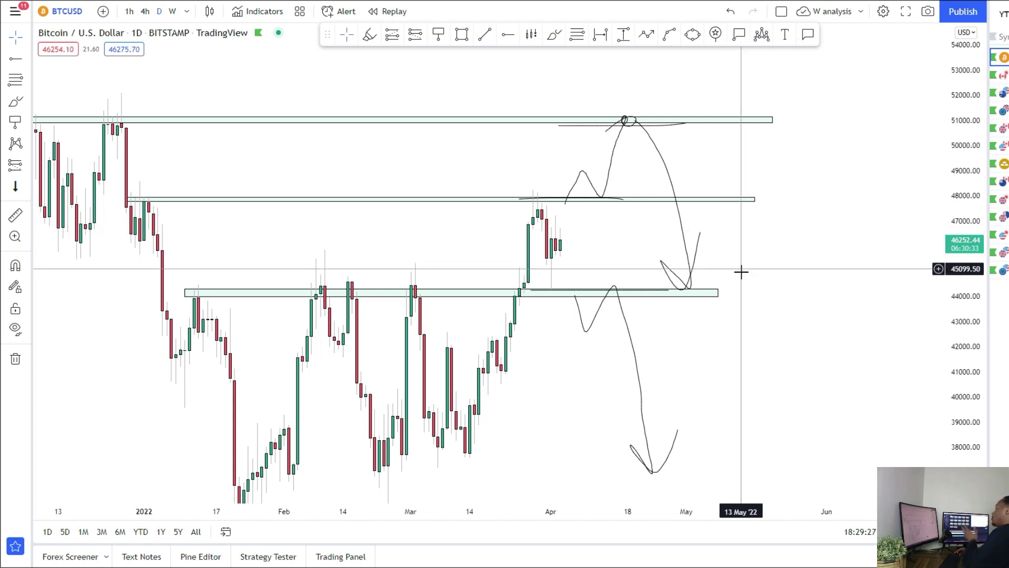
pyautogui.click(655, 199)
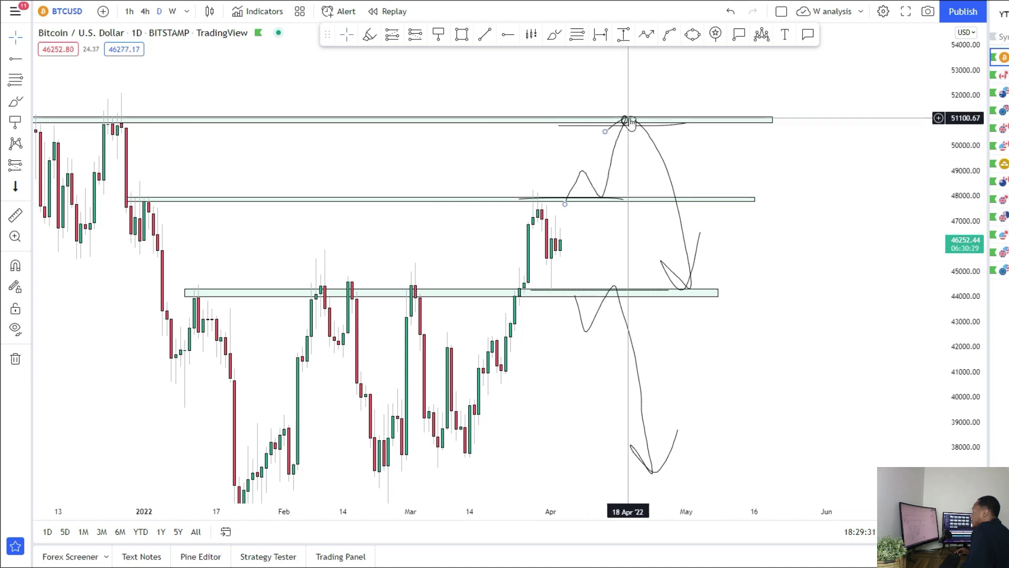
pyautogui.moveTo(556, 293); pyautogui.dragTo(564, 221)
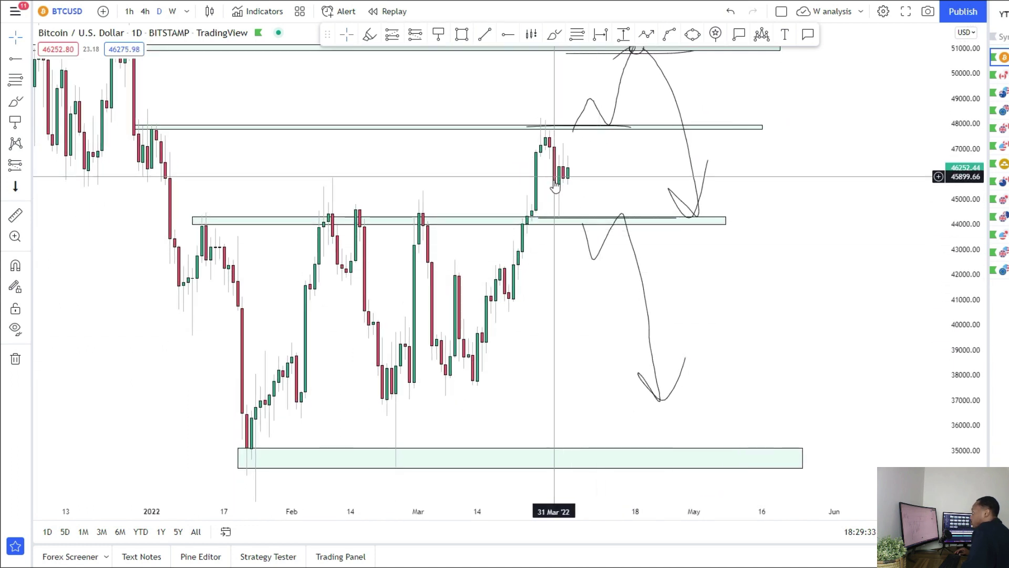
pyautogui.click(641, 277)
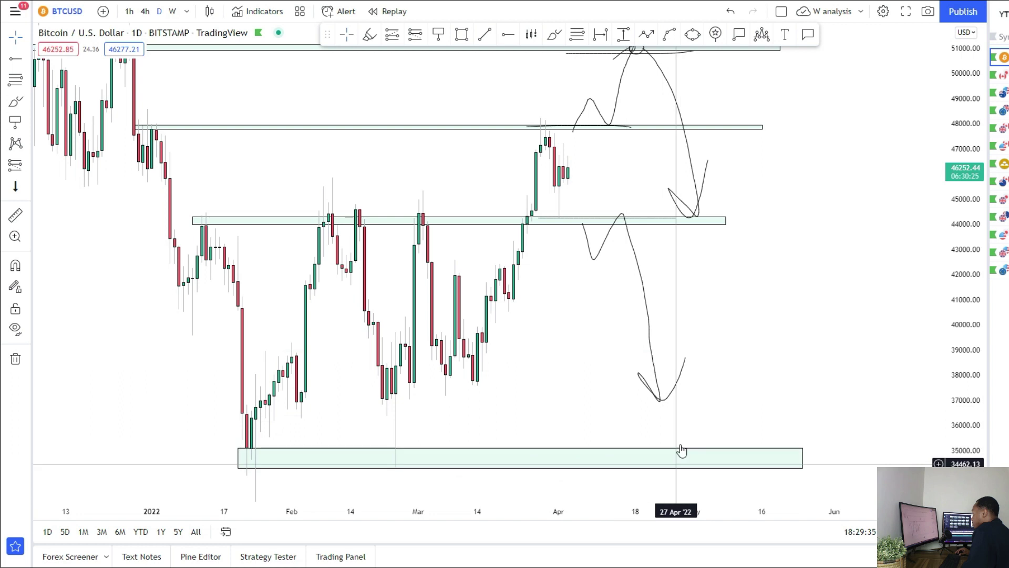
pyautogui.click(956, 253)
pyautogui.moveTo(956, 252); pyautogui.dragTo(955, 267)
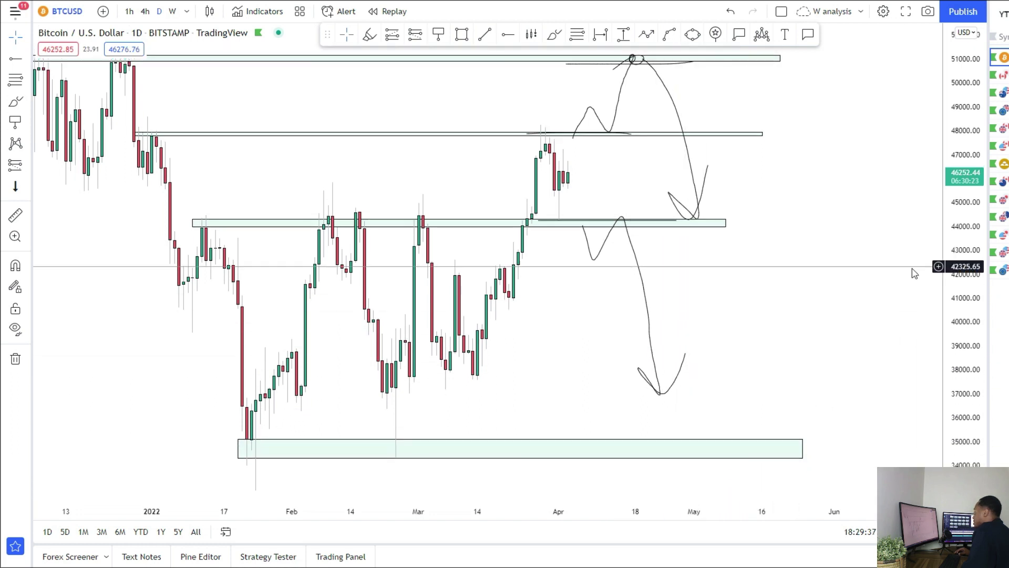